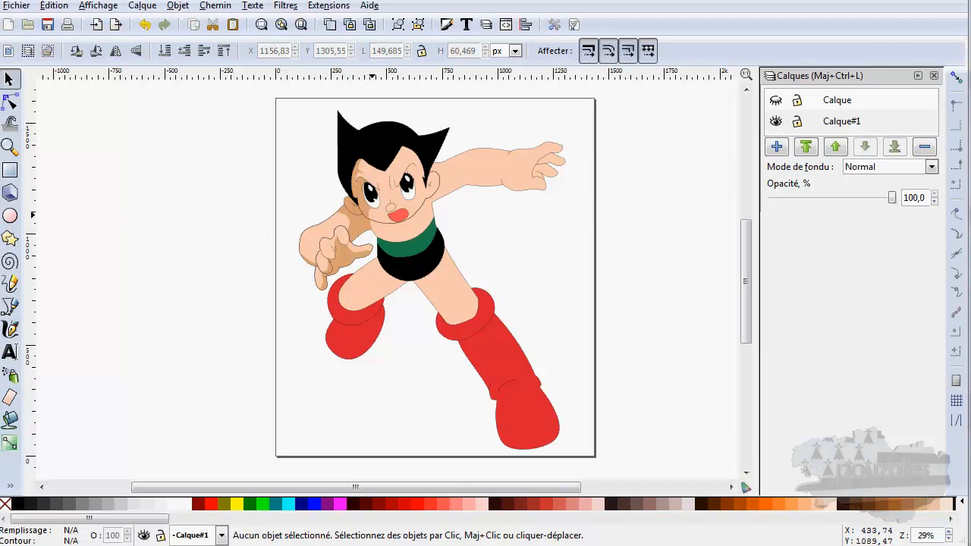
Step: Toggle the visibility of the layer Calque repeatedly to compare the flat-coloured character with its fully shaded reference
{"action": "left_click", "coordinate": [372, 201]}
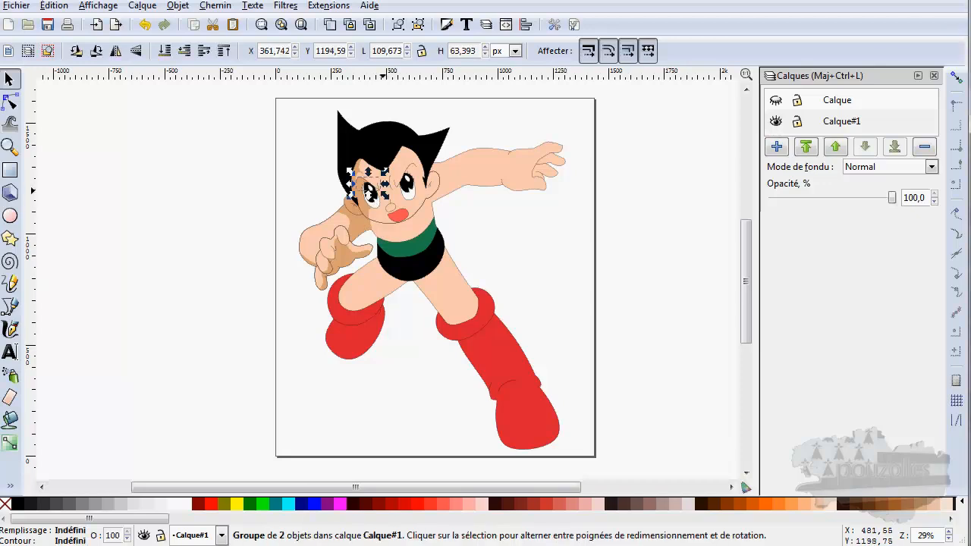
{"action": "left_click", "coordinate": [232, 241]}
{"action": "scroll", "coordinate": [238, 238], "scroll_direction": "up", "scroll_amount": 1}
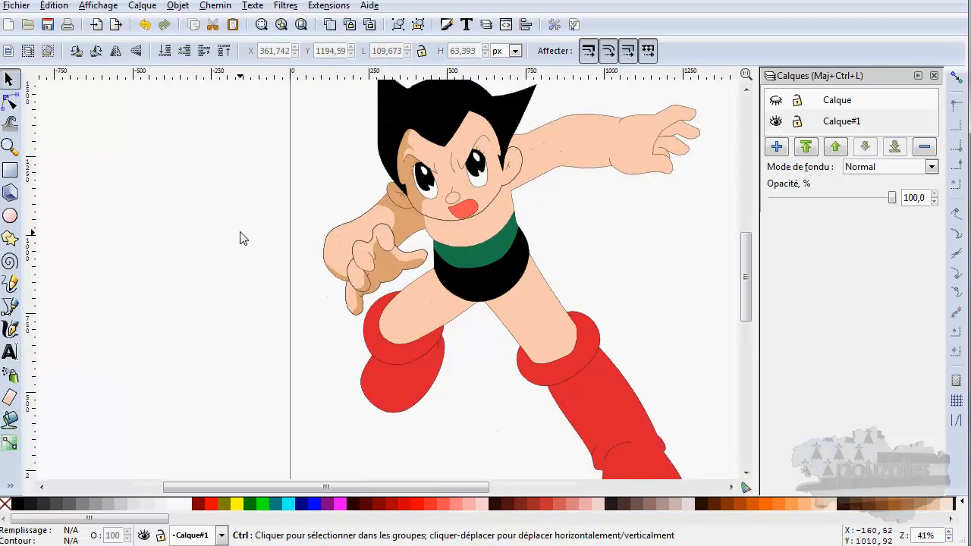
{"action": "scroll", "coordinate": [455, 189], "scroll_direction": "up", "scroll_amount": 1}
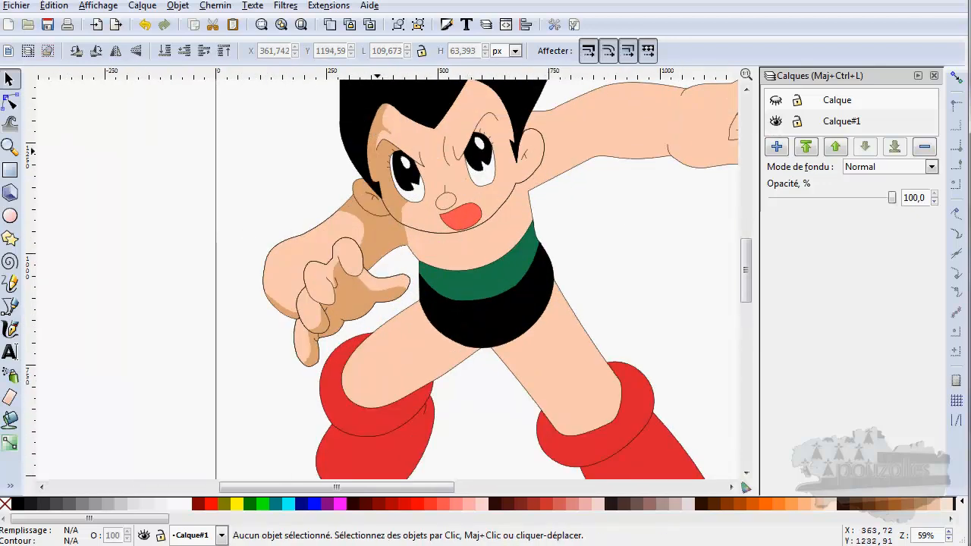
{"action": "left_click", "coordinate": [777, 101]}
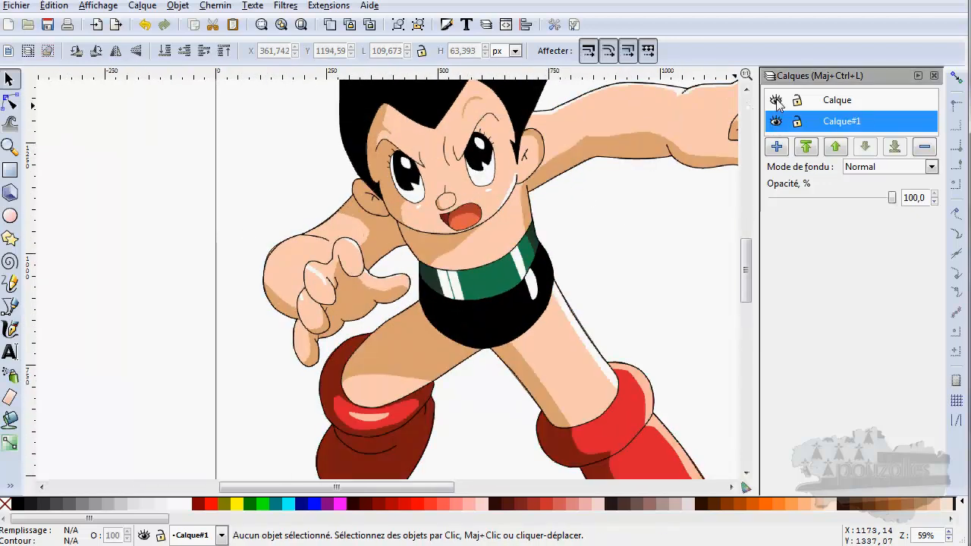
{"action": "left_click", "coordinate": [777, 101]}
{"action": "left_click", "coordinate": [777, 101]}
{"action": "left_click", "coordinate": [777, 101]}
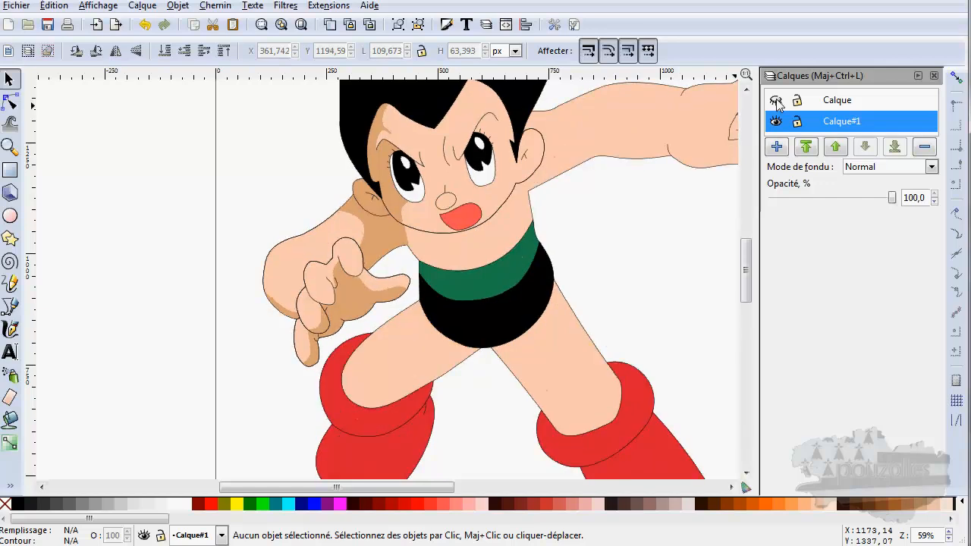
{"action": "left_click", "coordinate": [777, 101]}
{"action": "left_click", "coordinate": [777, 101]}
{"action": "left_click", "coordinate": [777, 101]}
{"action": "left_click", "coordinate": [777, 101]}
{"action": "left_click", "coordinate": [776, 101]}
{"action": "left_click", "coordinate": [777, 101]}
{"action": "left_click", "coordinate": [777, 101]}
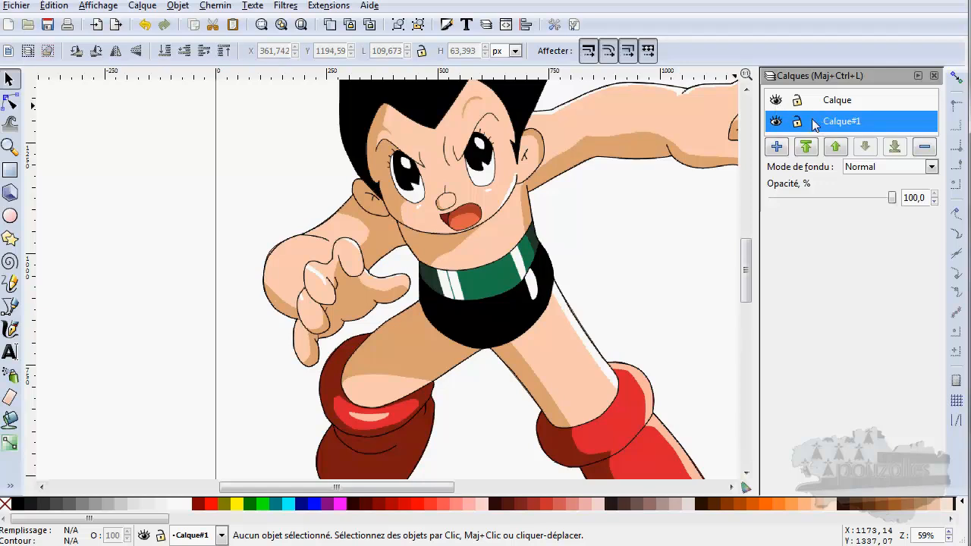
{"action": "left_click", "coordinate": [776, 101]}
{"action": "left_click", "coordinate": [776, 101]}
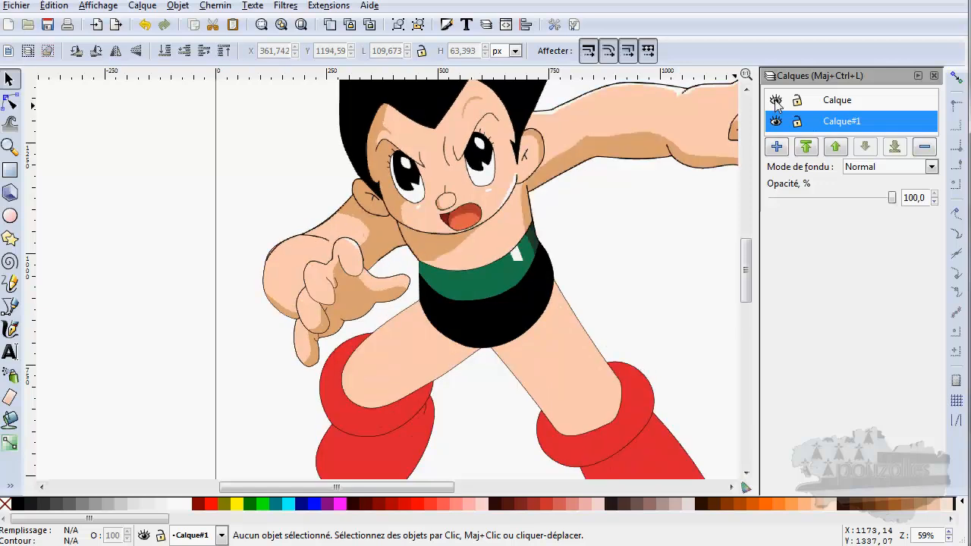
{"action": "left_click", "coordinate": [776, 101]}
{"action": "left_click", "coordinate": [776, 101]}
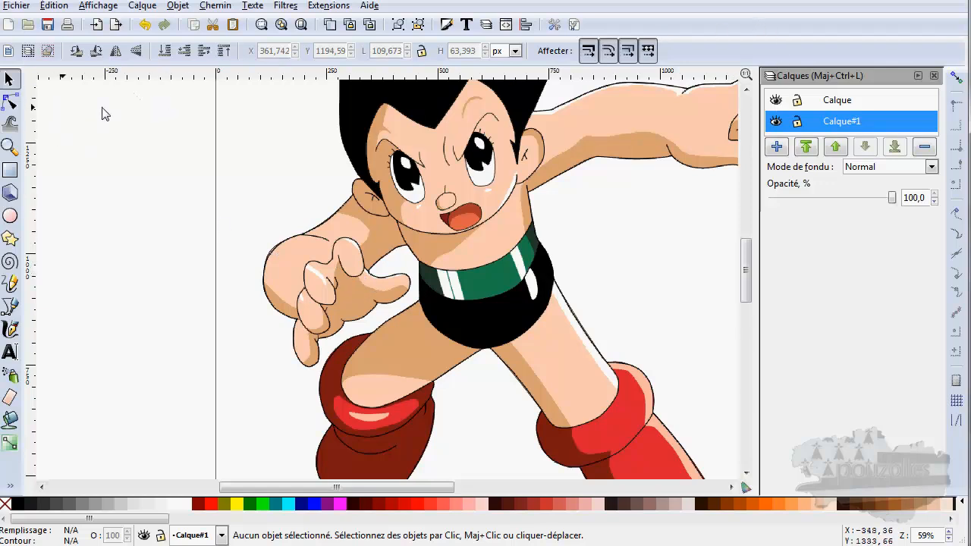
Step: Switch to the blank document, draw a tall vertical ellipse on the page and fill it with light peach
{"action": "left_click_drag", "start_coordinate": [461, 1], "coordinate": [454, 545]}
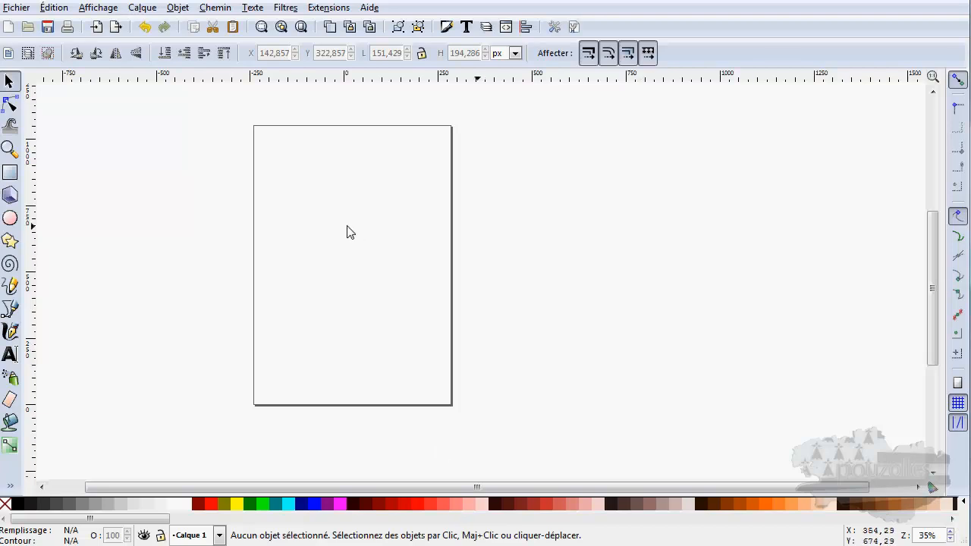
{"action": "scroll", "coordinate": [302, 248], "scroll_direction": "up", "scroll_amount": 1}
{"action": "left_click_drag", "start_coordinate": [302, 248], "coordinate": [410, 254]}
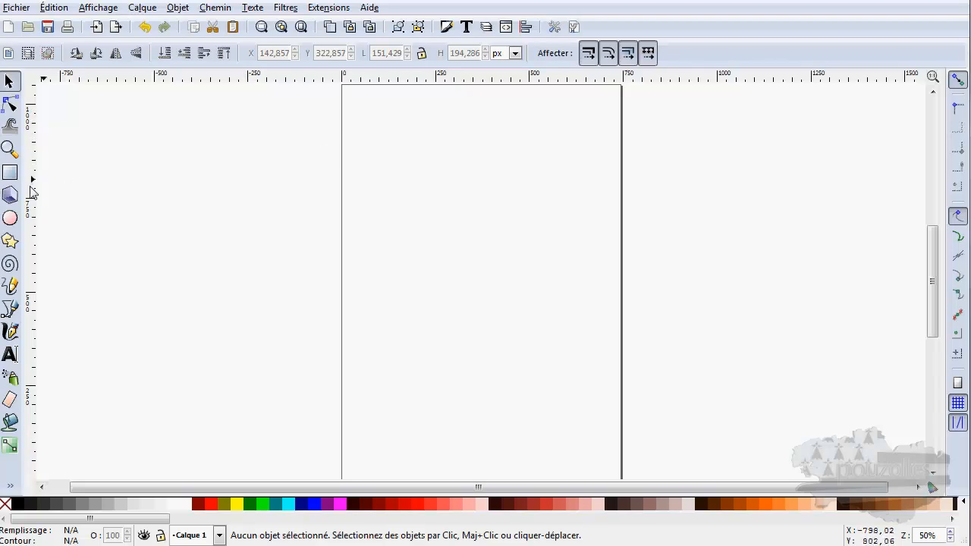
{"action": "left_click", "coordinate": [10, 218]}
{"action": "mouse_move", "coordinate": [417, 158]}
{"action": "left_mouse_down"}
{"action": "mouse_move", "coordinate": [433, 205]}
{"action": "mouse_move", "coordinate": [492, 284]}
{"action": "mouse_move", "coordinate": [559, 283]}
{"action": "mouse_move", "coordinate": [568, 299]}
{"action": "mouse_move", "coordinate": [553, 342]}
{"action": "left_mouse_up"}
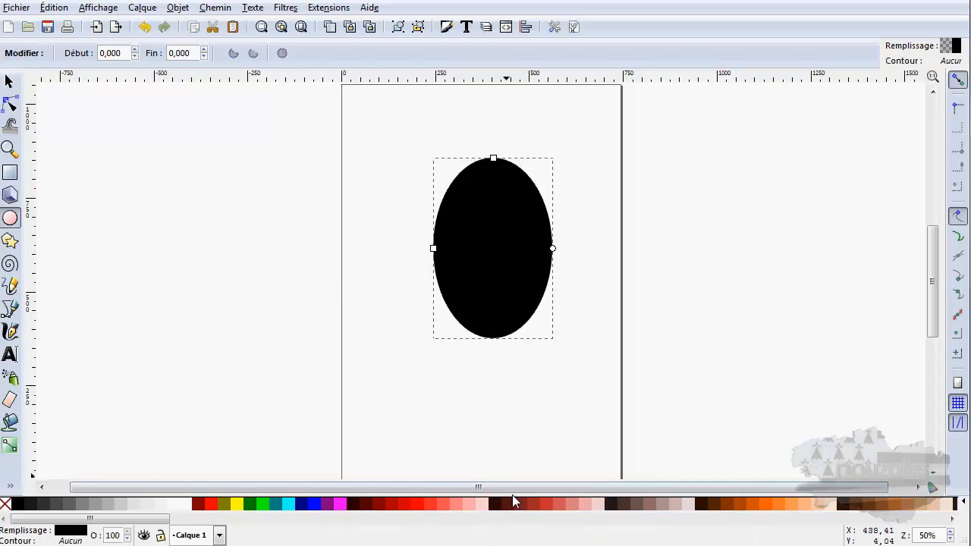
{"action": "left_click", "coordinate": [819, 505]}
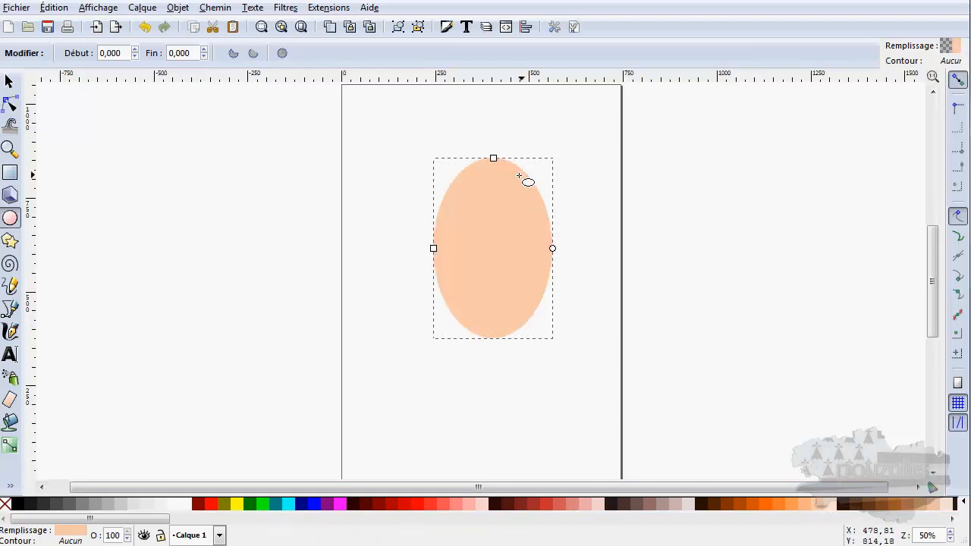
Step: Draw a closed freehand outline with the Pencil tool, overlapping the left half of the peach ellipse and extending beyond it
{"action": "scroll", "coordinate": [490, 203], "scroll_direction": "up", "scroll_amount": 1}
{"action": "scroll", "coordinate": [491, 205], "scroll_direction": "up", "scroll_amount": 1}
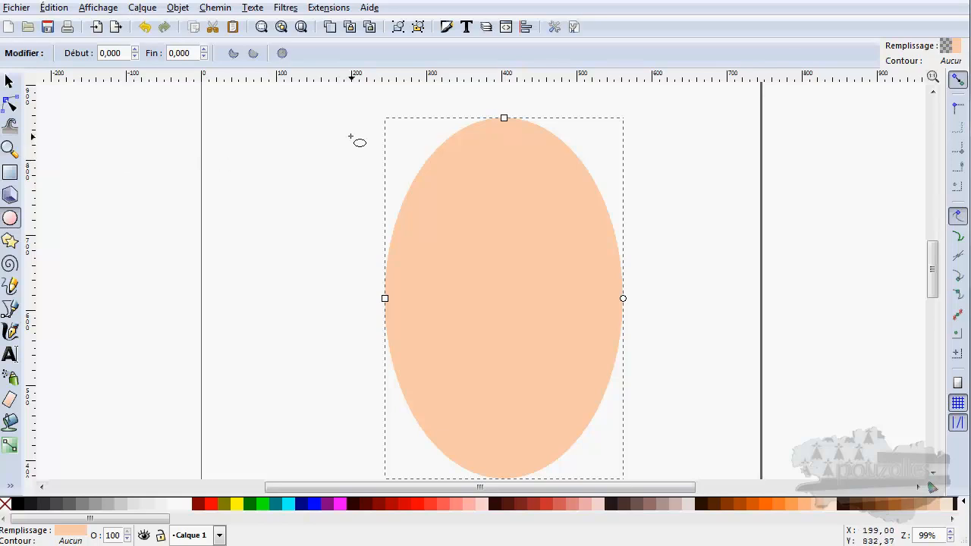
{"action": "left_click", "coordinate": [11, 287]}
{"action": "mouse_move", "coordinate": [408, 99]}
{"action": "left_mouse_down"}
{"action": "mouse_move", "coordinate": [458, 198]}
{"action": "mouse_move", "coordinate": [473, 309]}
{"action": "mouse_move", "coordinate": [410, 468]}
{"action": "mouse_move", "coordinate": [332, 444]}
{"action": "mouse_move", "coordinate": [288, 307]}
{"action": "mouse_move", "coordinate": [317, 203]}
{"action": "mouse_move", "coordinate": [412, 101]}
{"action": "left_mouse_up"}
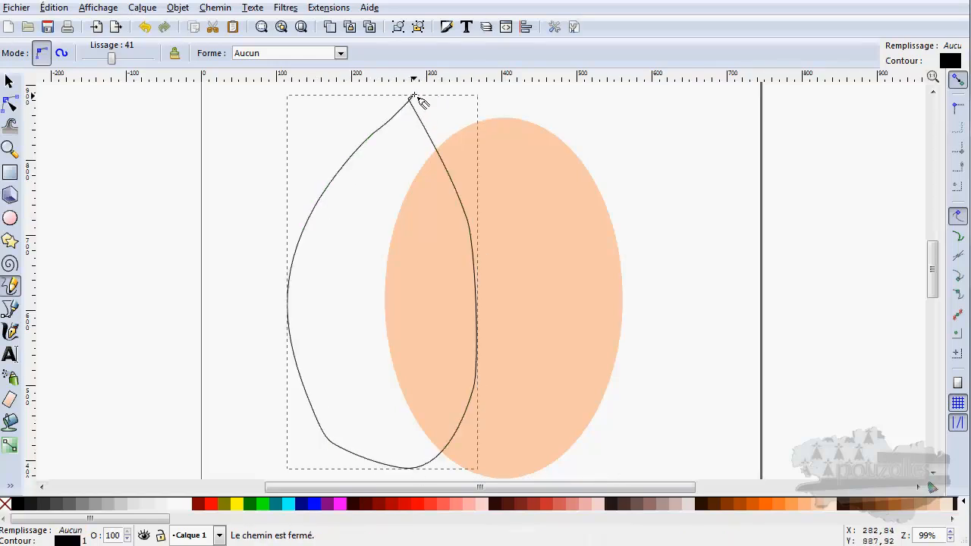
Step: Swing the upper handle of the outline's top node to the left to remove the small loop at the tip
{"action": "left_click", "coordinate": [10, 104]}
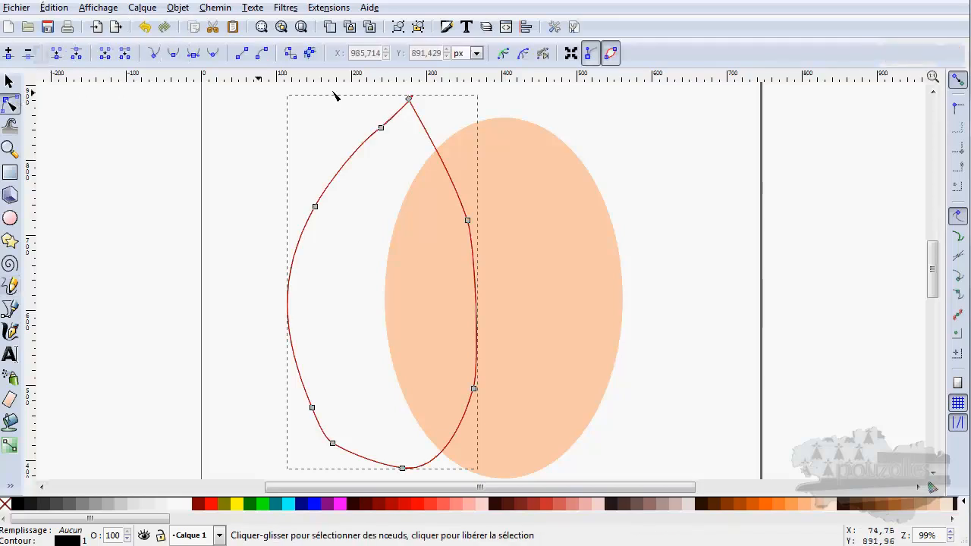
{"action": "left_click", "coordinate": [410, 99]}
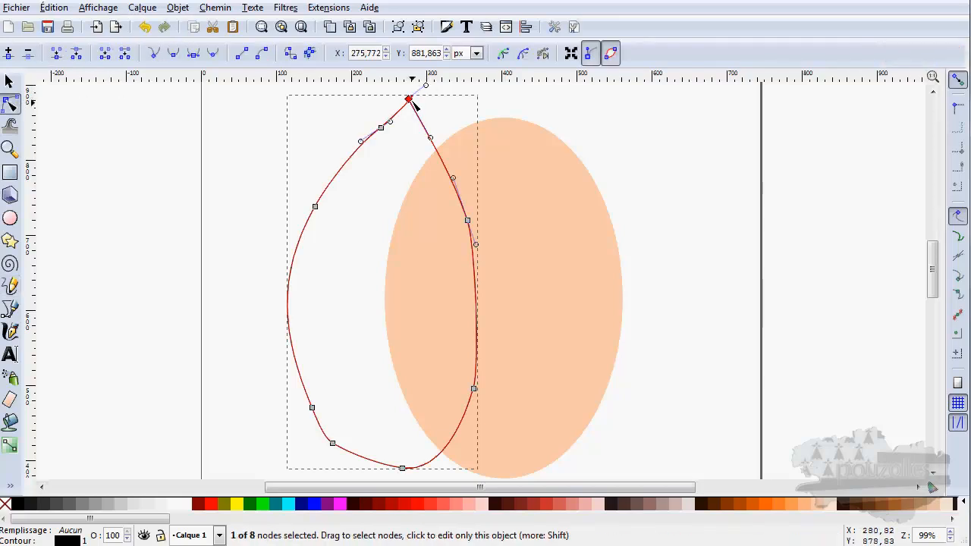
{"action": "scroll", "coordinate": [432, 104], "scroll_direction": "up", "scroll_amount": 3}
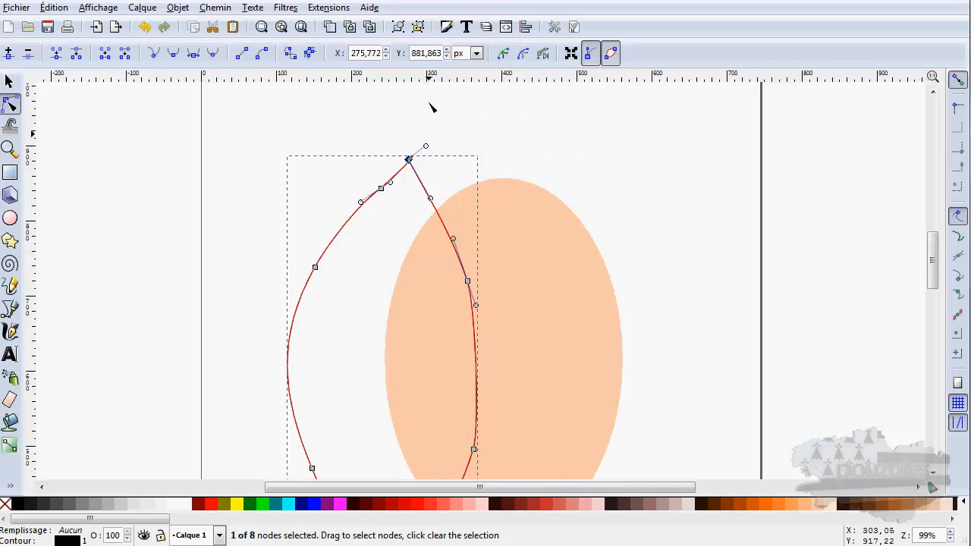
{"action": "scroll", "coordinate": [425, 197], "scroll_direction": "up", "scroll_amount": 1, "text": "ctrl"}
{"action": "scroll", "coordinate": [425, 197], "scroll_direction": "up", "scroll_amount": 4, "text": "ctrl"}
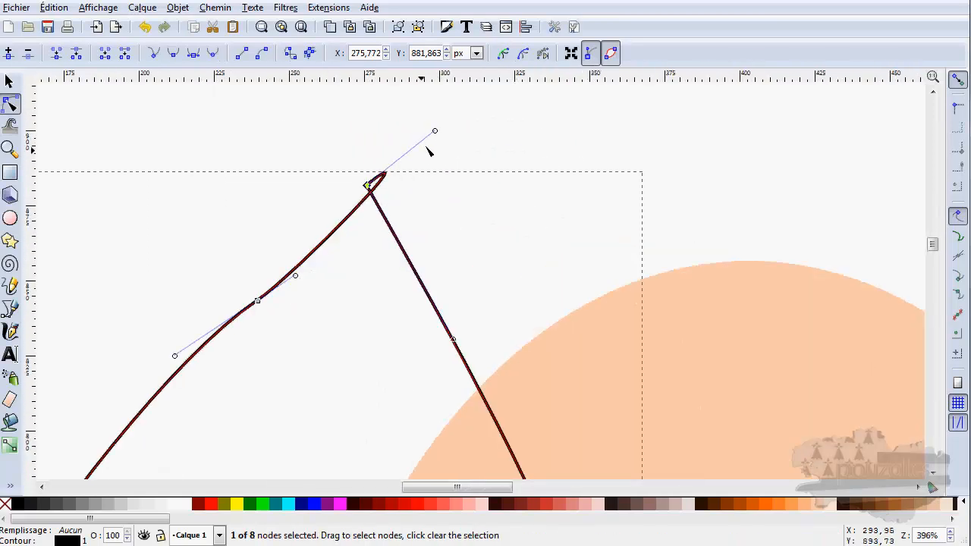
{"action": "left_click_drag", "start_coordinate": [435, 132], "coordinate": [304, 185]}
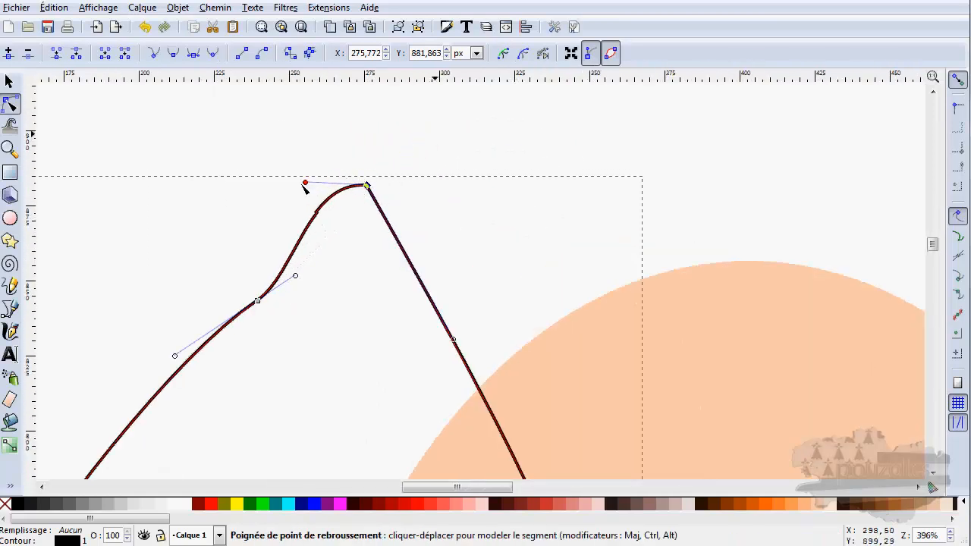
{"action": "scroll", "coordinate": [364, 190], "scroll_direction": "down", "scroll_amount": 6, "text": "ctrl"}
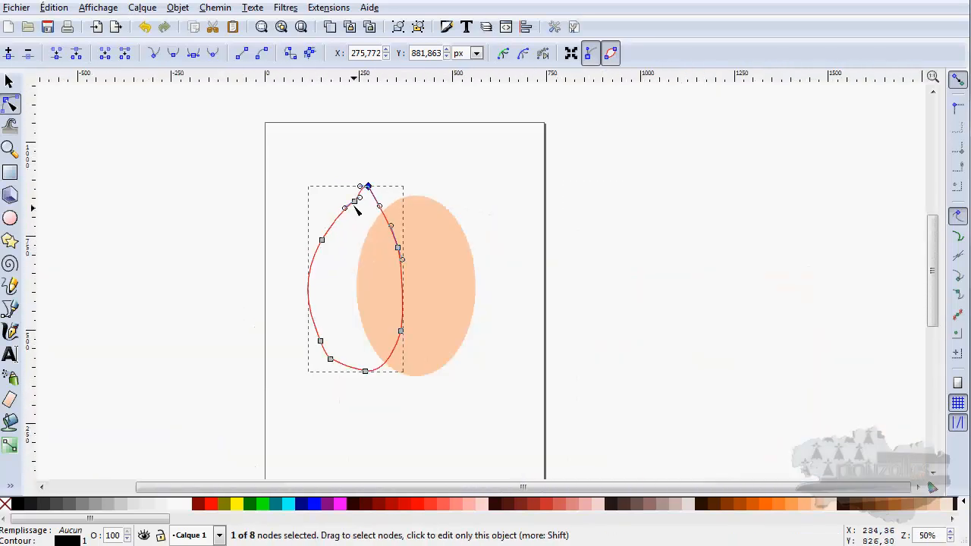
Step: Delete the outline's intermediate nodes, keeping only the top and bottom ones, and round its upper right side with the top node's handle
{"action": "left_click", "coordinate": [354, 201]}
{"action": "key", "text": "Delete"}
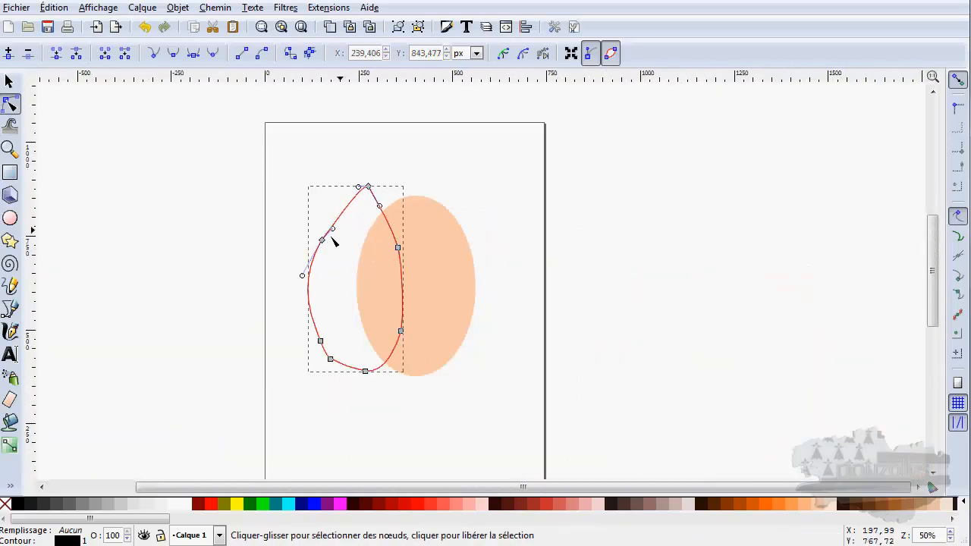
{"action": "left_click", "coordinate": [322, 241]}
{"action": "key", "text": "Delete"}
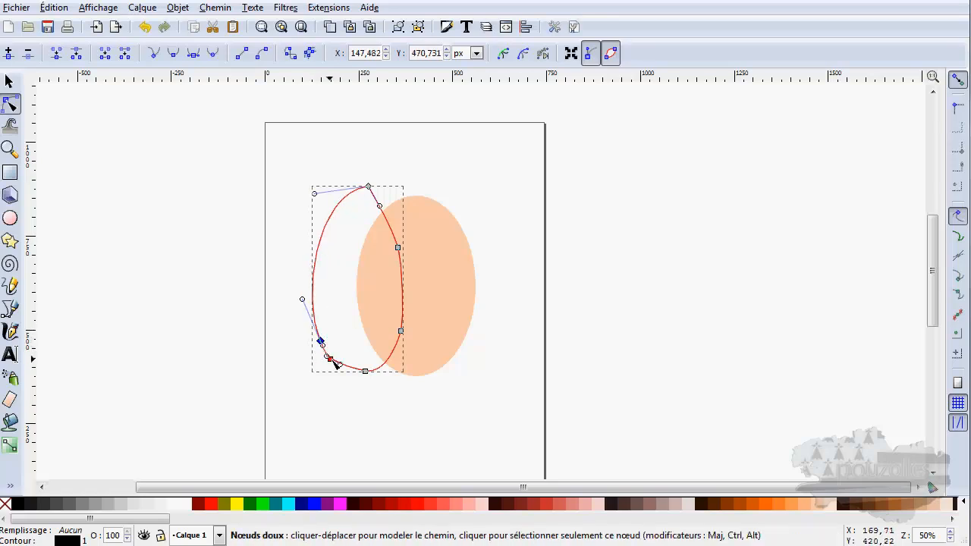
{"action": "left_click", "coordinate": [321, 342]}
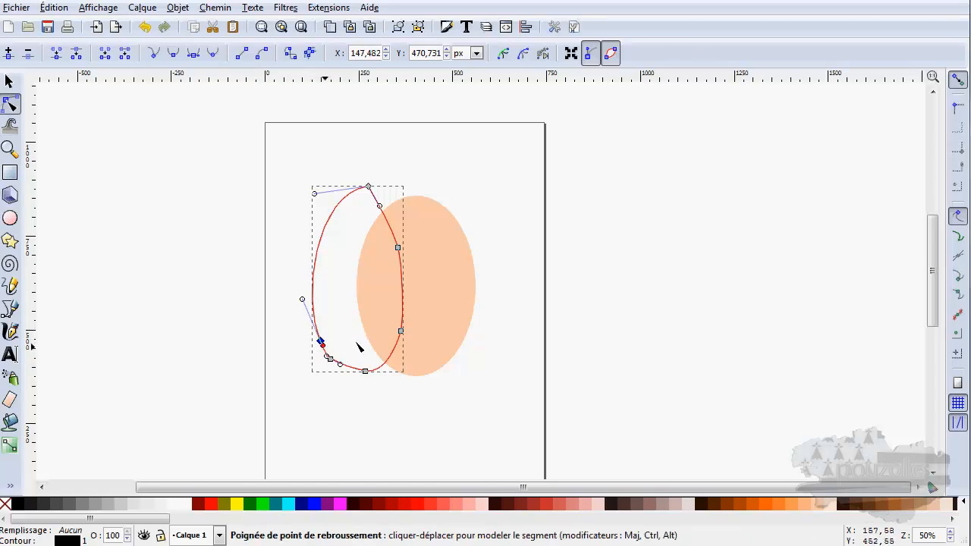
{"action": "left_click_drag", "start_coordinate": [321, 343], "coordinate": [330, 360]}
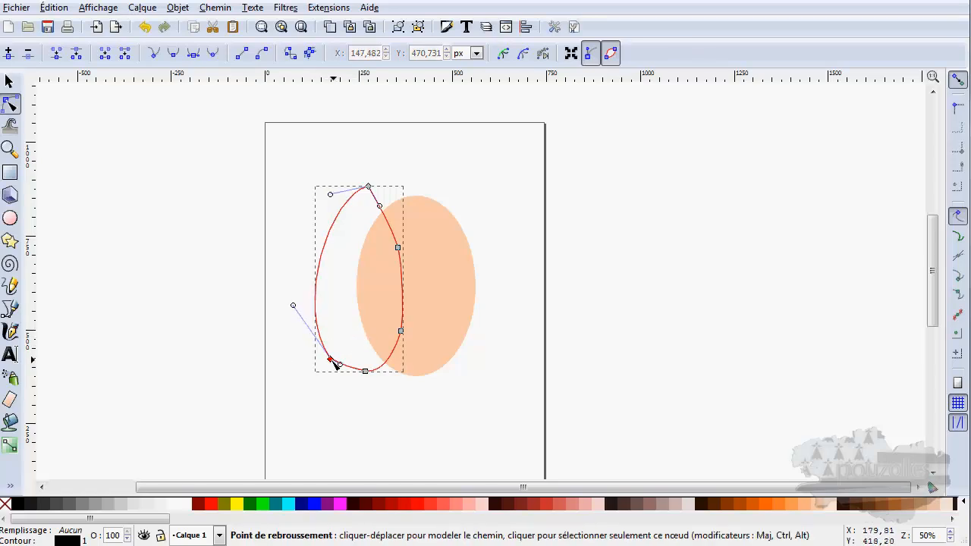
{"action": "key", "text": "Delete"}
{"action": "left_click", "coordinate": [400, 330]}
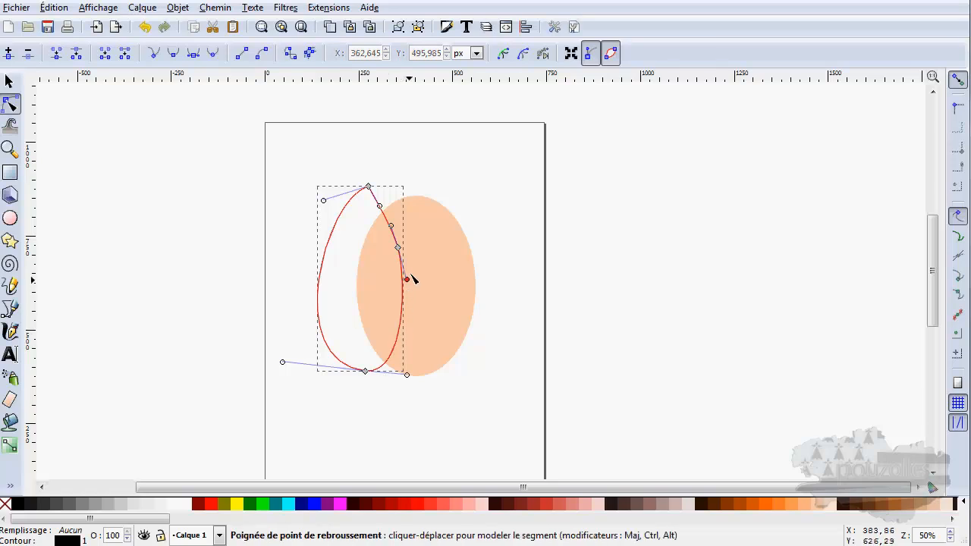
{"action": "left_click", "coordinate": [398, 247]}
{"action": "key", "text": "Delete"}
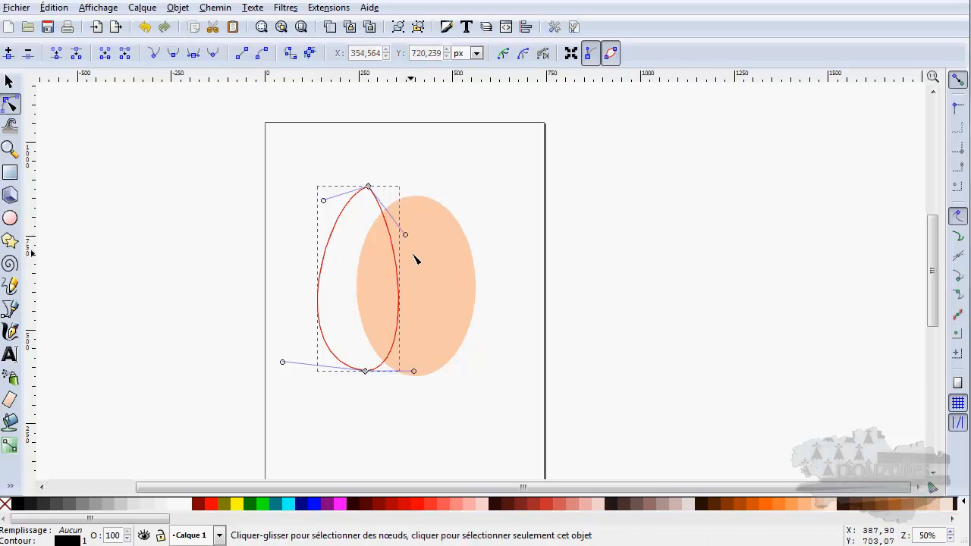
{"action": "left_click_drag", "start_coordinate": [408, 234], "coordinate": [438, 198]}
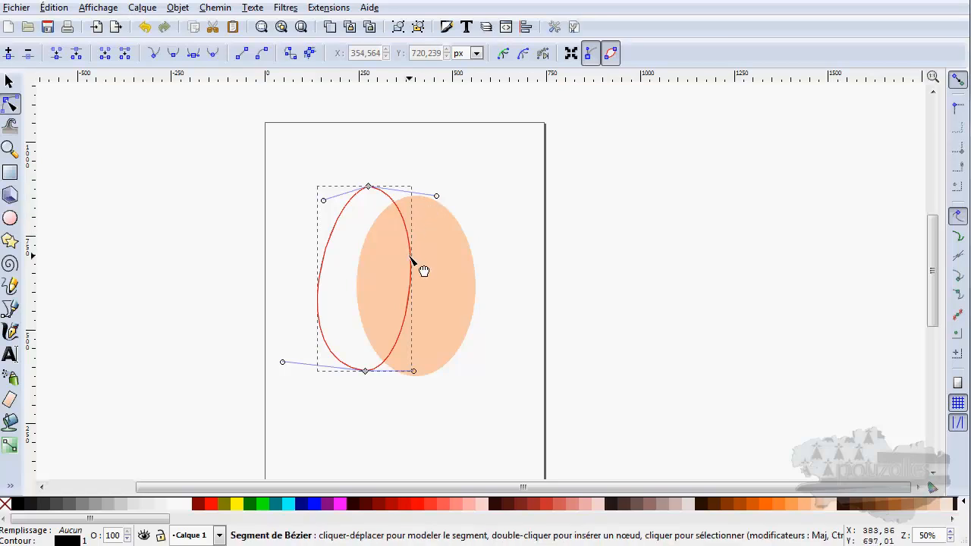
Step: Add two nodes on the outline's right edge and shape an S-curve: upper node inward with a tilted handle, lower node outward
{"action": "scroll", "coordinate": [406, 267], "scroll_direction": "up", "scroll_amount": 2}
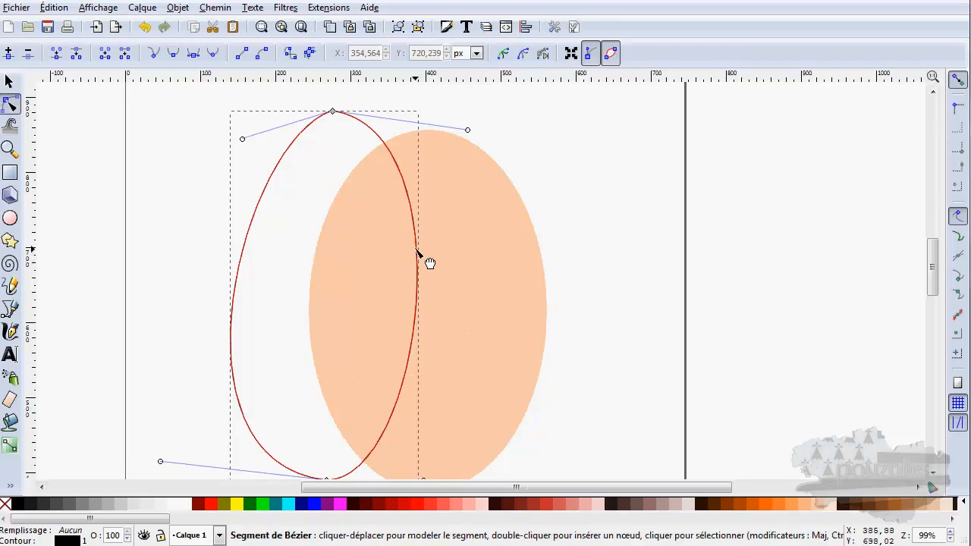
{"action": "double_click", "coordinate": [417, 251]}
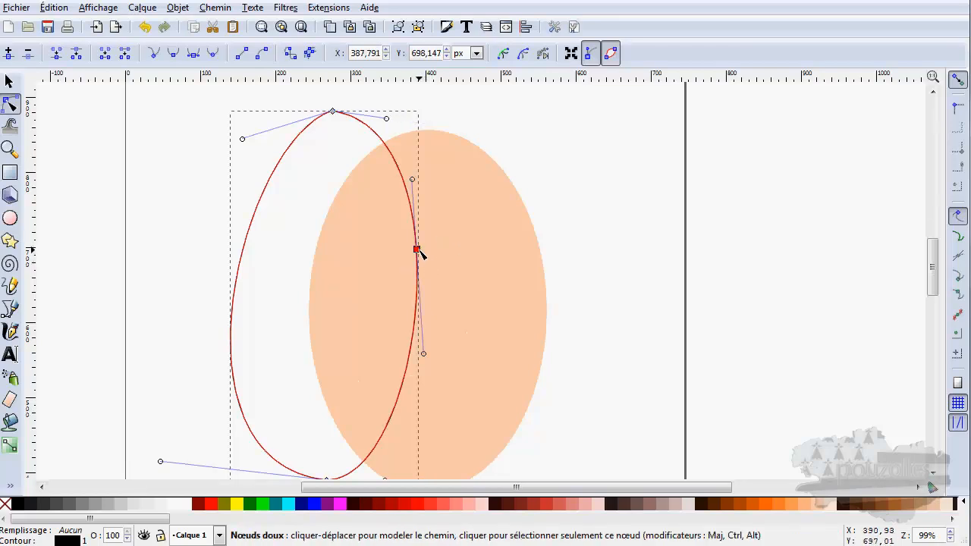
{"action": "left_click_drag", "start_coordinate": [417, 250], "coordinate": [374, 248]}
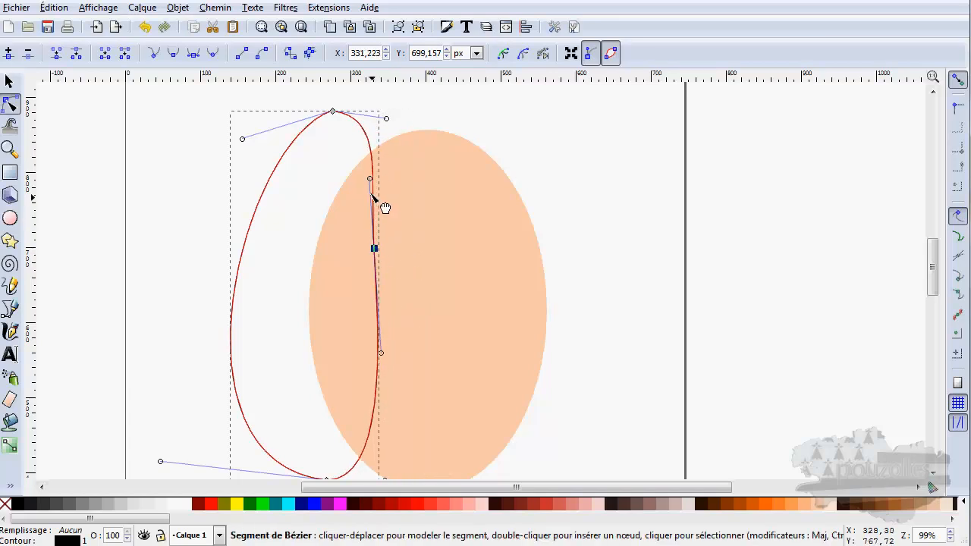
{"action": "left_click_drag", "start_coordinate": [371, 180], "coordinate": [425, 180]}
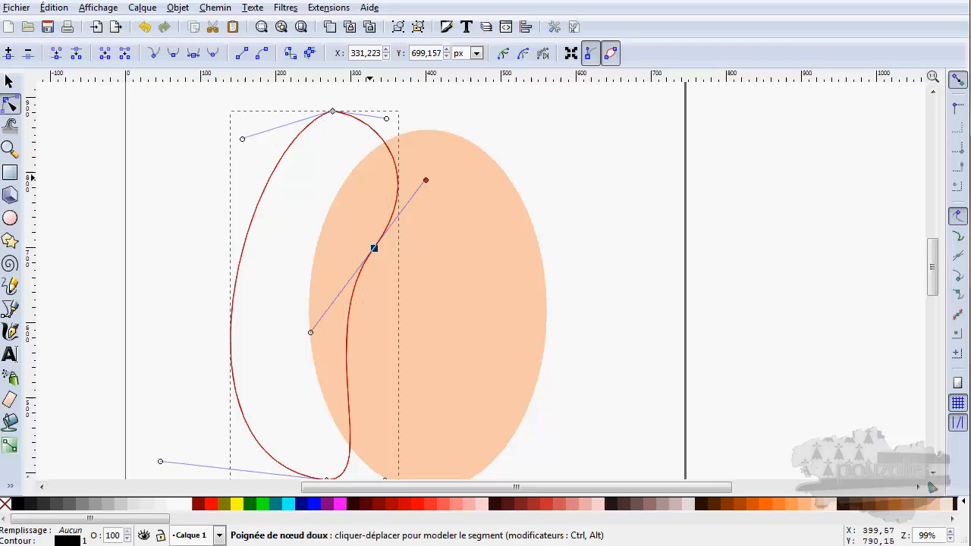
{"action": "double_click", "coordinate": [350, 417]}
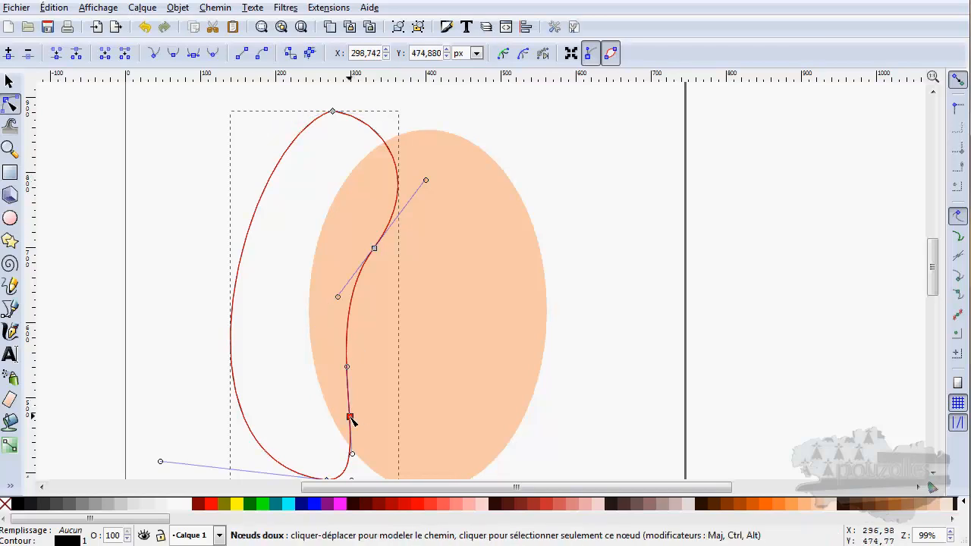
{"action": "left_click_drag", "start_coordinate": [351, 417], "coordinate": [382, 418]}
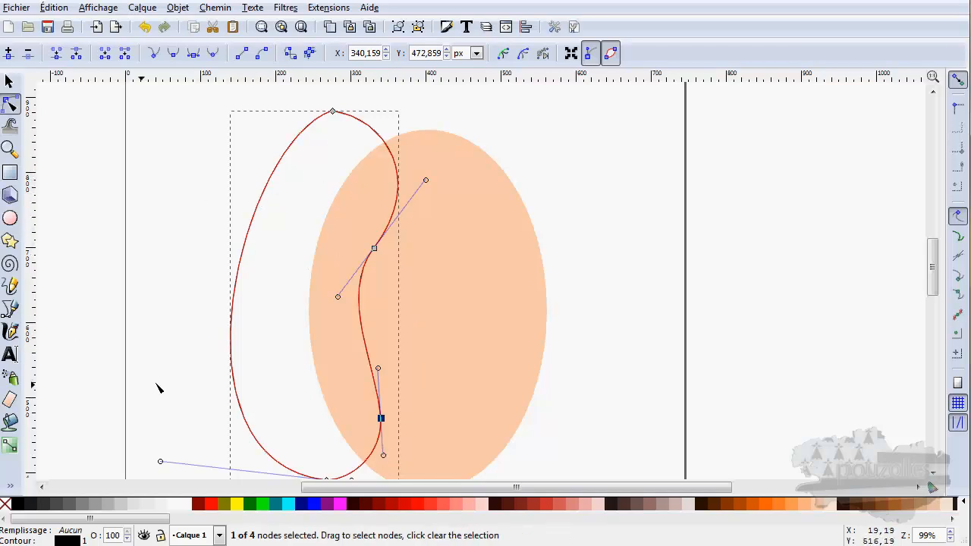
Step: Fill the curved outline with a tan shadow colour and select it as a whole object
{"action": "left_click", "coordinate": [793, 505]}
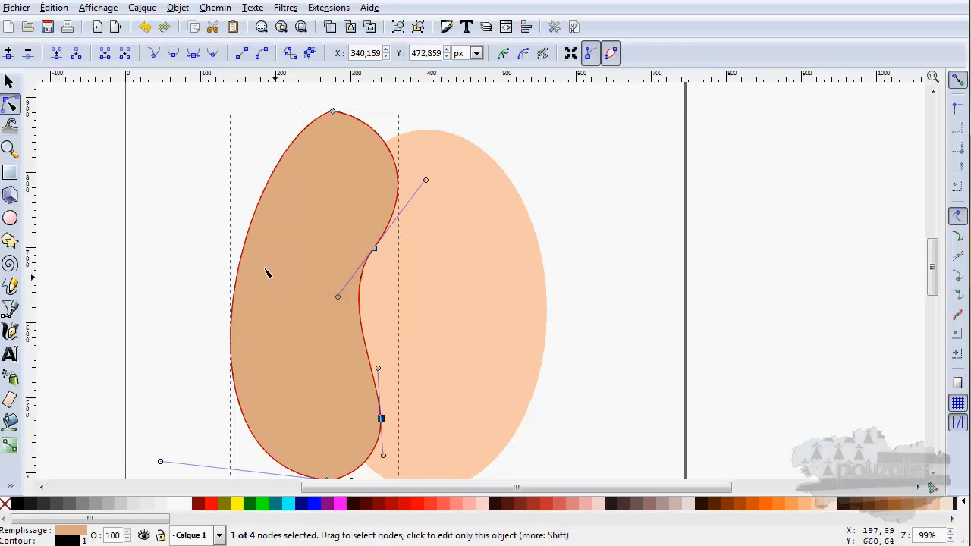
{"action": "left_click", "coordinate": [9, 81]}
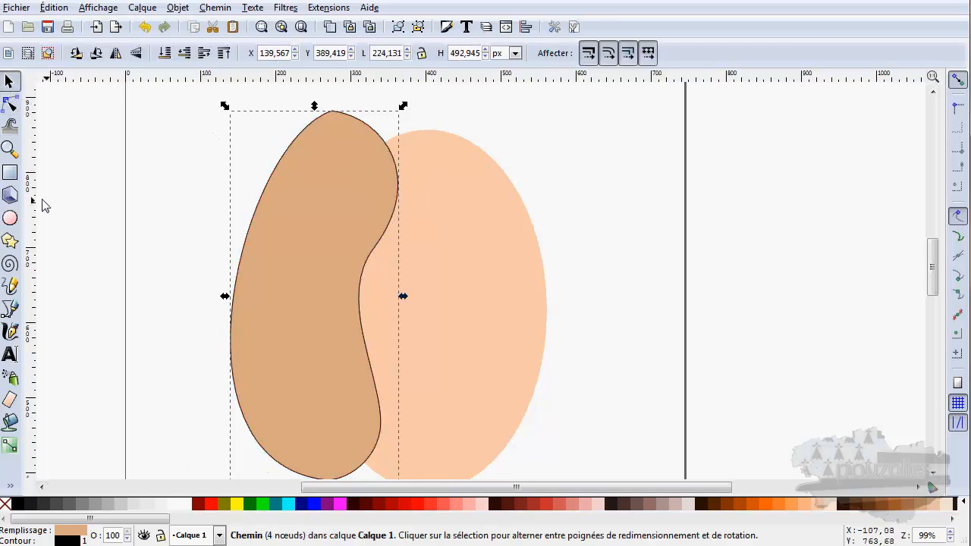
Step: Remove the shadow shape's outline, try removing its fill as well, and undo that fill removal
{"action": "left_click", "coordinate": [5, 504], "text": "shift"}
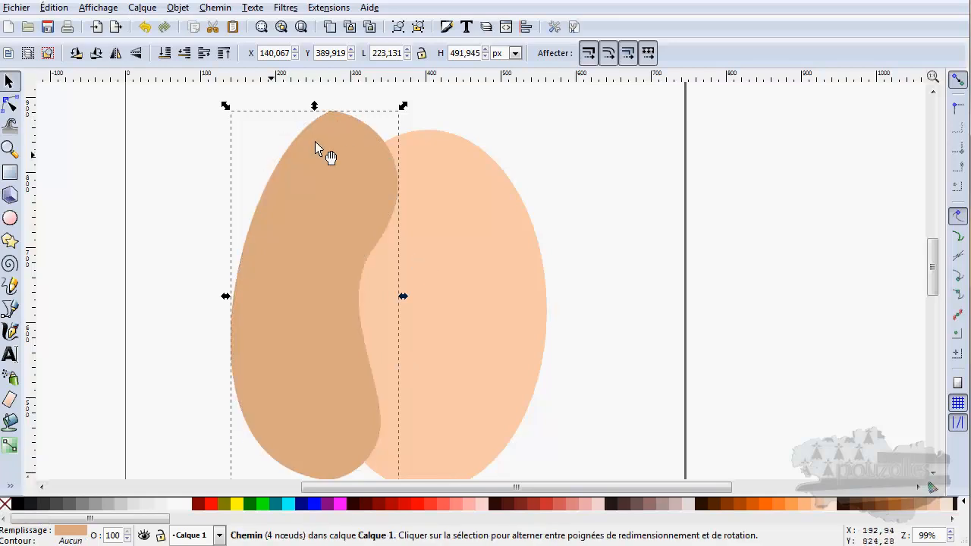
{"action": "left_click", "coordinate": [5, 505]}
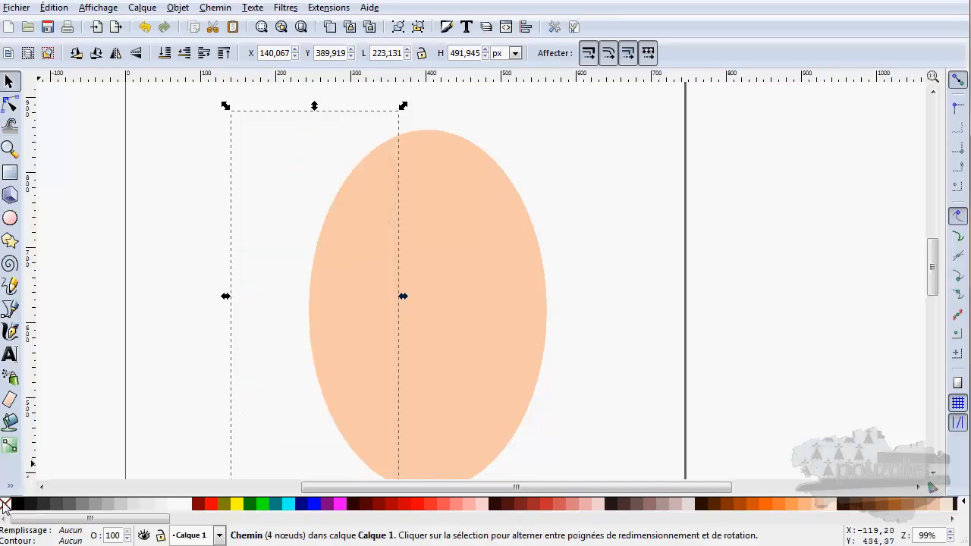
{"action": "left_click", "coordinate": [144, 27]}
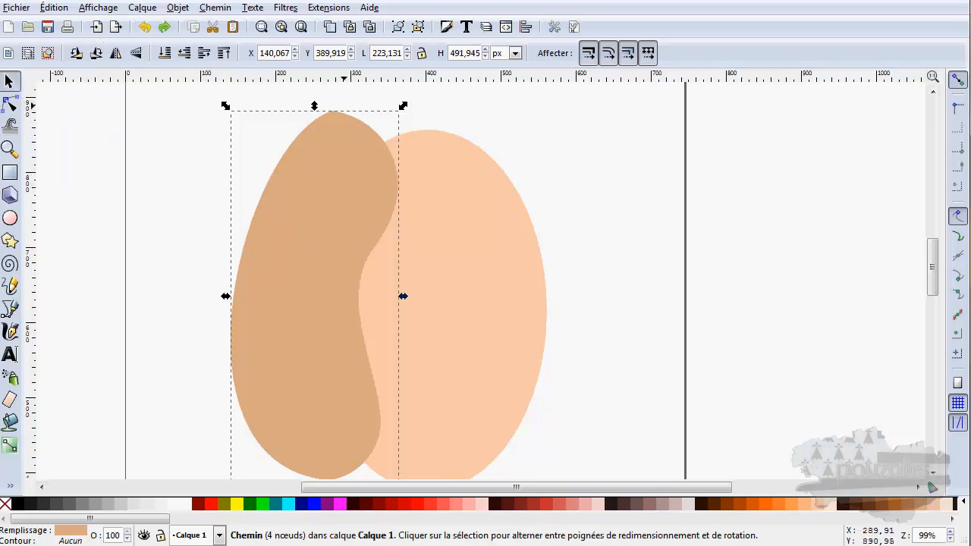
Step: Duplicate the peach ellipse and clip the tan shadow shape with the copy
{"action": "left_click", "coordinate": [490, 171]}
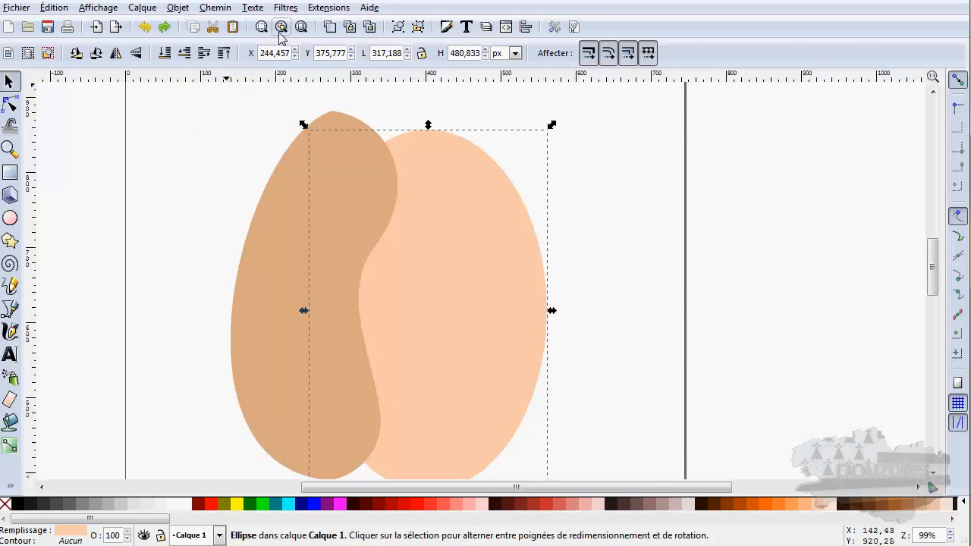
{"action": "left_click", "coordinate": [329, 29]}
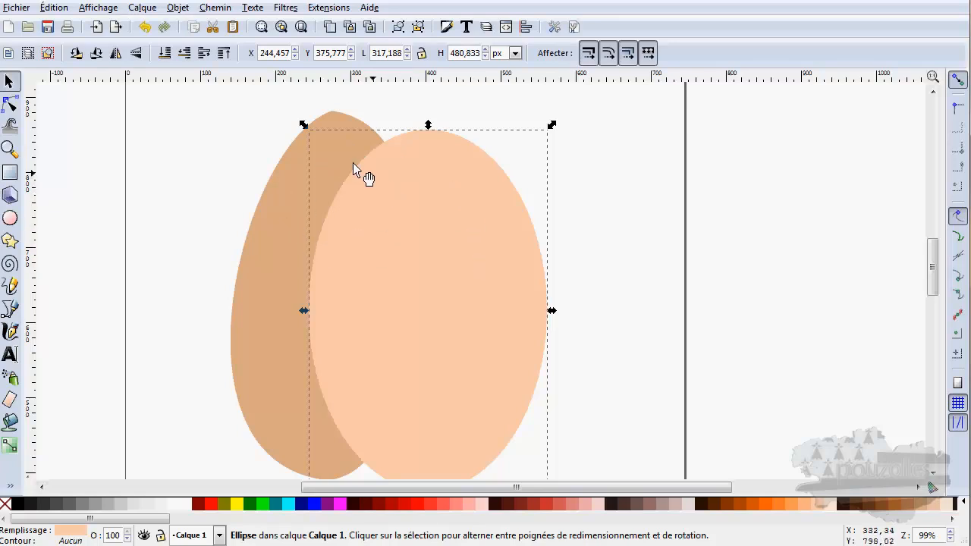
{"action": "key", "text": "shift"}
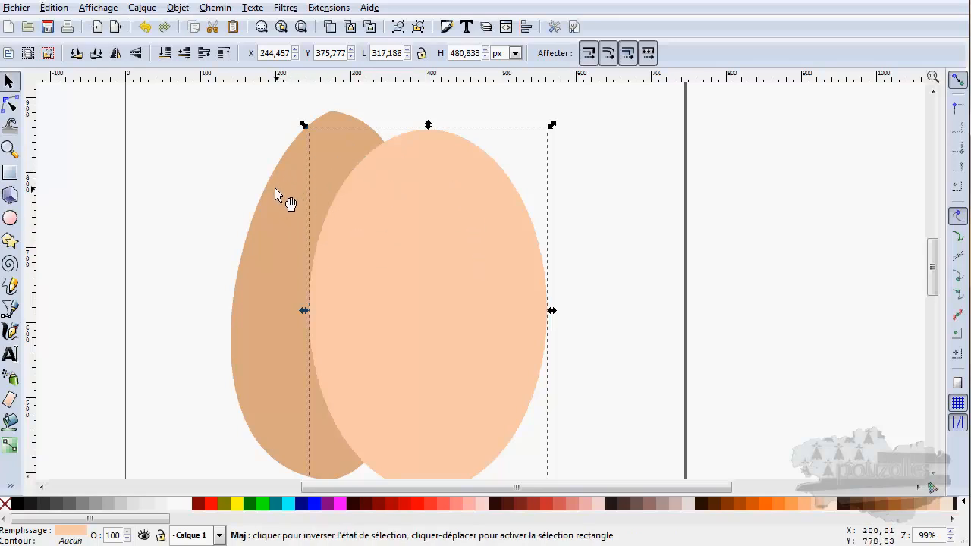
{"action": "left_click", "coordinate": [264, 195], "text": "shift"}
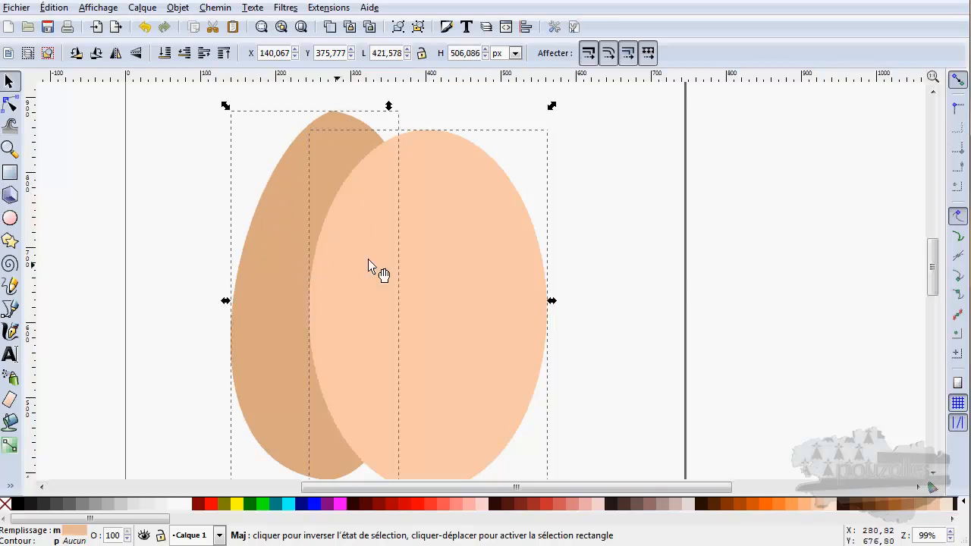
{"action": "right_click", "coordinate": [348, 208]}
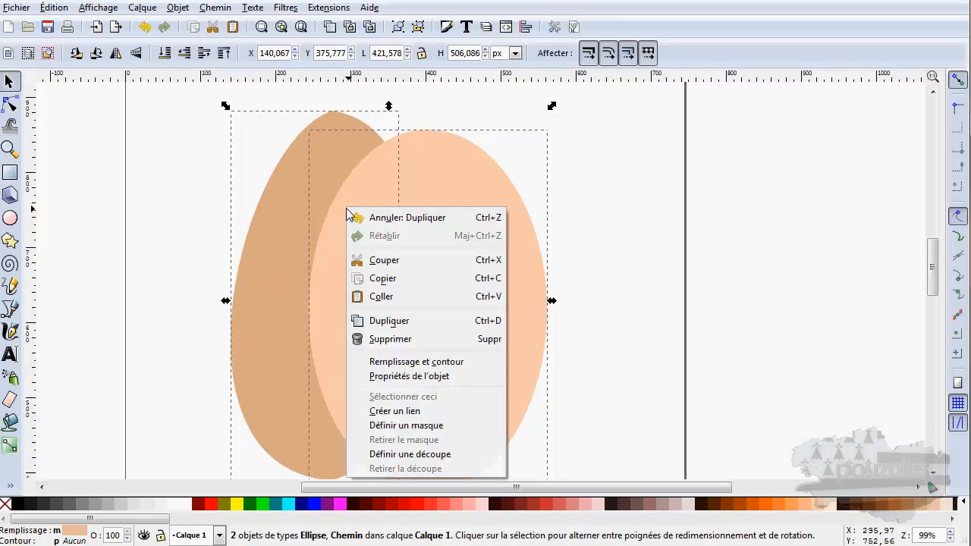
{"action": "left_click", "coordinate": [410, 454]}
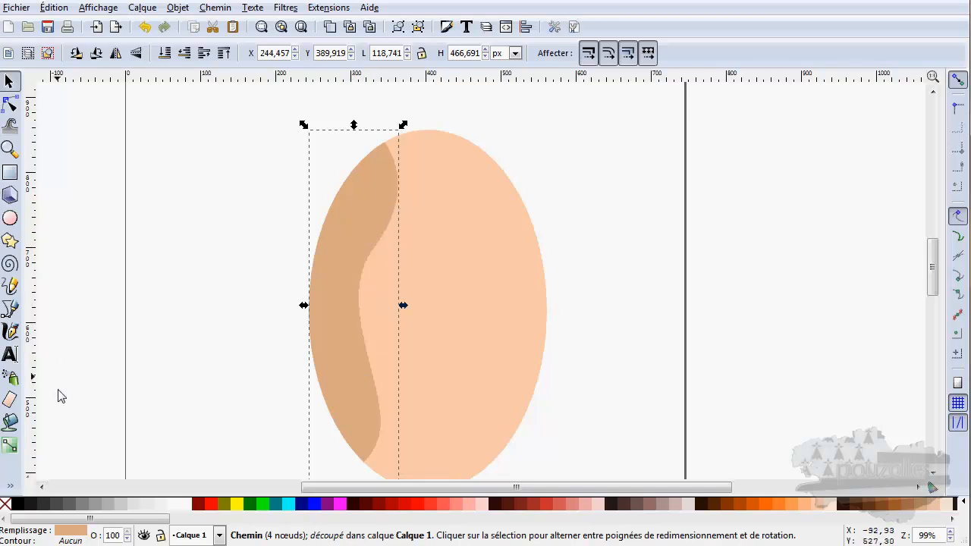
Step: Blur the clipped shadow, comparing a blur of 6.9 with 9.9 and settling on 9.9
{"action": "left_click", "coordinate": [76, 537]}
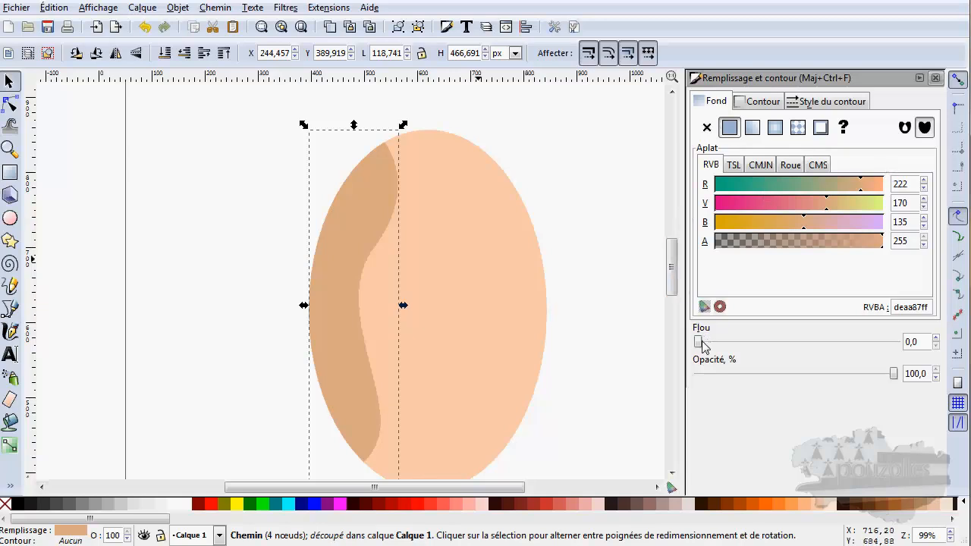
{"action": "left_click_drag", "start_coordinate": [703, 346], "coordinate": [727, 342]}
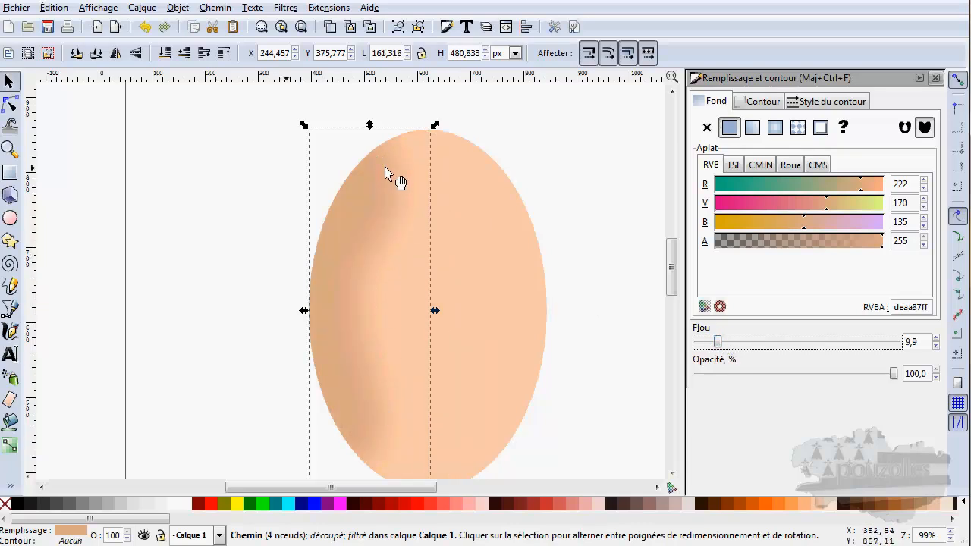
{"action": "left_click", "coordinate": [936, 346]}
{"action": "left_click", "coordinate": [937, 346]}
{"action": "left_click", "coordinate": [936, 346]}
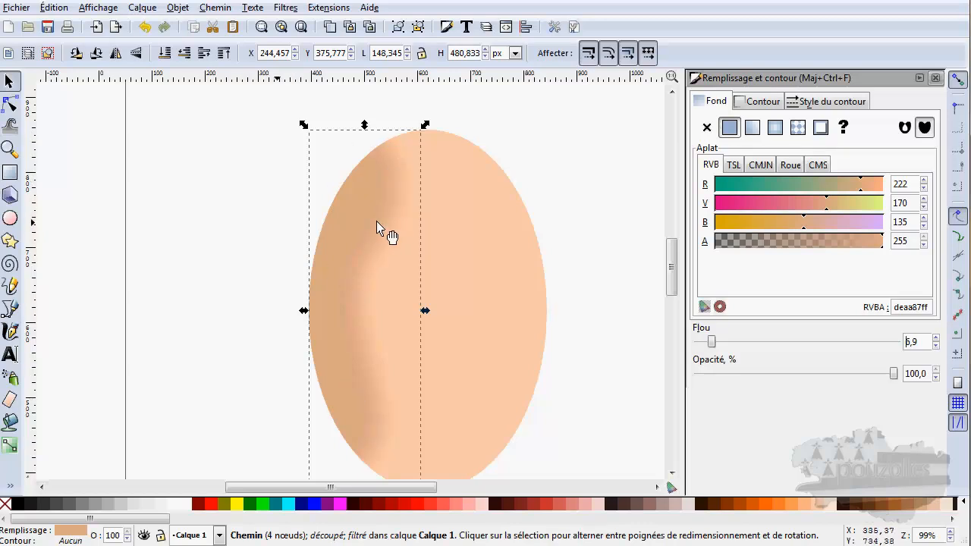
{"action": "mouse_move", "coordinate": [711, 343]}
{"action": "left_mouse_down"}
{"action": "mouse_move", "coordinate": [698, 346]}
{"action": "mouse_move", "coordinate": [720, 343]}
{"action": "left_mouse_up"}
{"action": "left_click", "coordinate": [711, 344]}
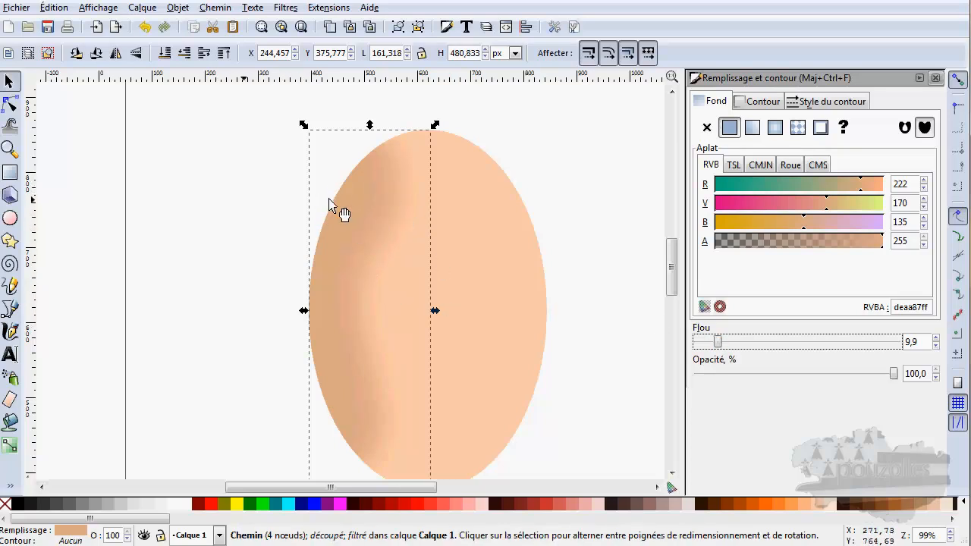
Step: Delete the blurred shadow and move the peach ellipse up and to the left so it is fully in view
{"action": "left_click", "coordinate": [291, 160]}
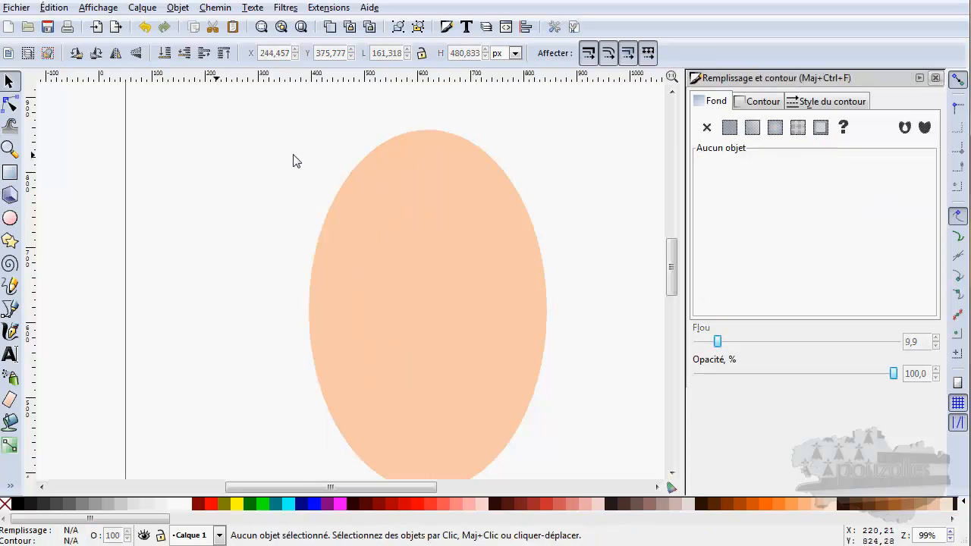
{"action": "left_click", "coordinate": [395, 244]}
{"action": "left_click_drag", "start_coordinate": [397, 249], "coordinate": [364, 219]}
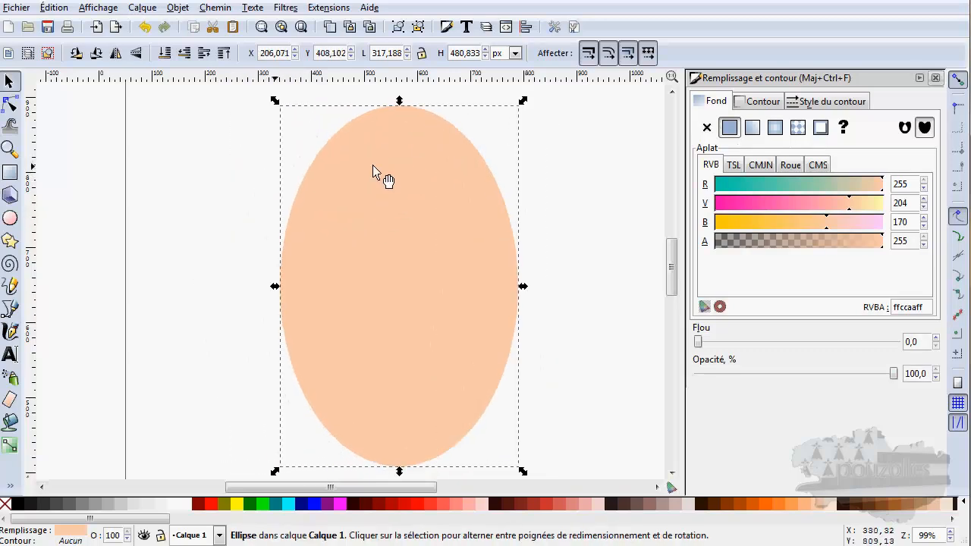
Step: Apply a linear gradient across the ellipse from its left edge toward the right, with an opaque peach end stop (ffccaa)
{"action": "left_click", "coordinate": [9, 447]}
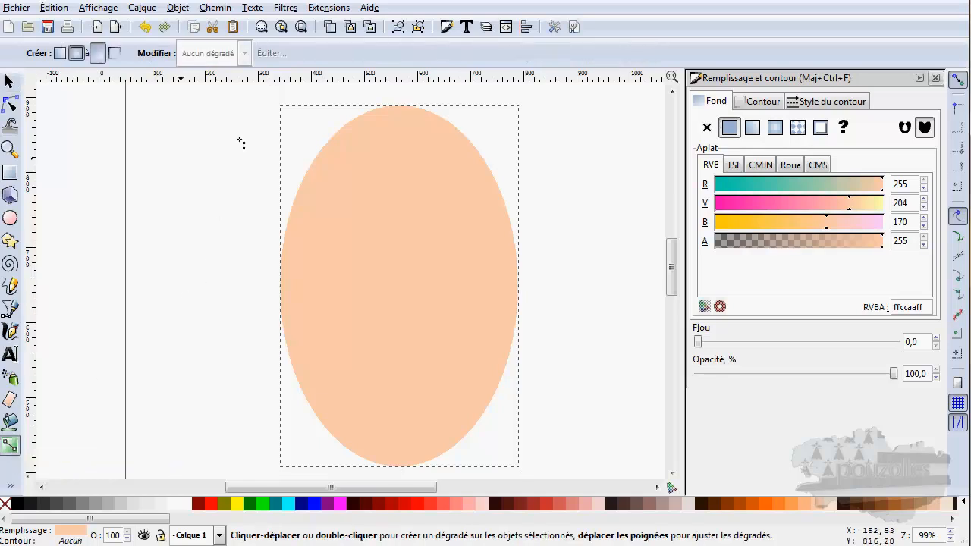
{"action": "left_click", "coordinate": [75, 54]}
{"action": "left_click_drag", "start_coordinate": [288, 233], "coordinate": [484, 267]}
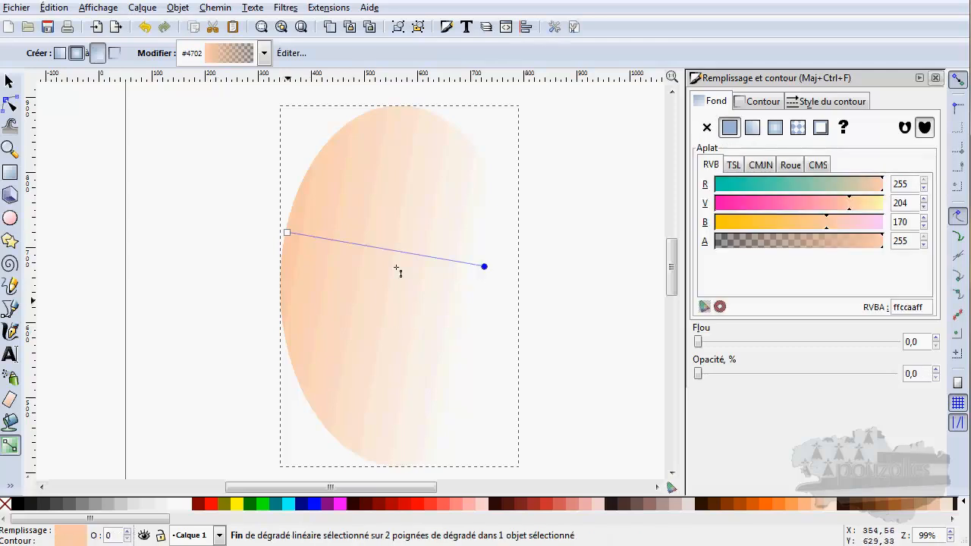
{"action": "left_click", "coordinate": [824, 505]}
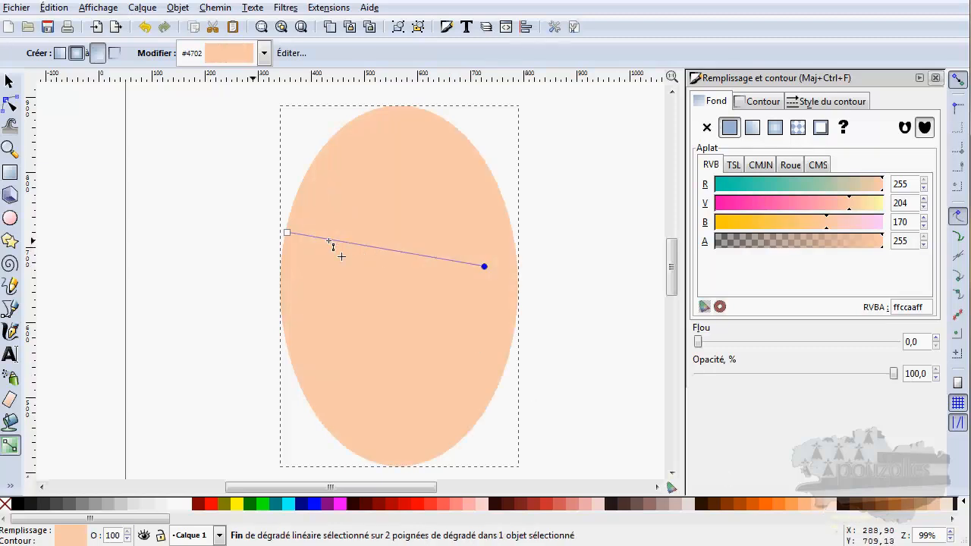
Step: Colour the gradient's start stop darker with #D38D5F and extend its end handle to near the ellipse's right edge
{"action": "left_click", "coordinate": [287, 232]}
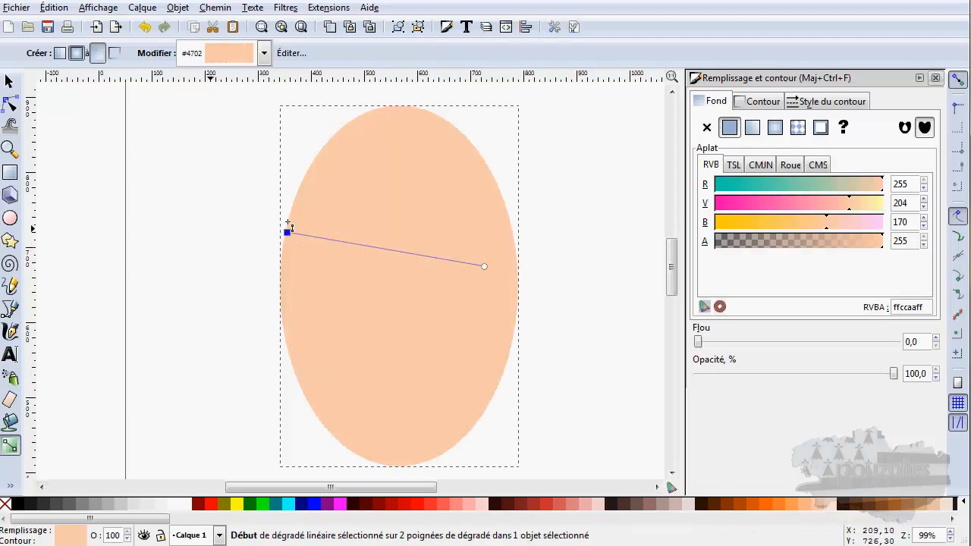
{"action": "left_click", "coordinate": [923, 503]}
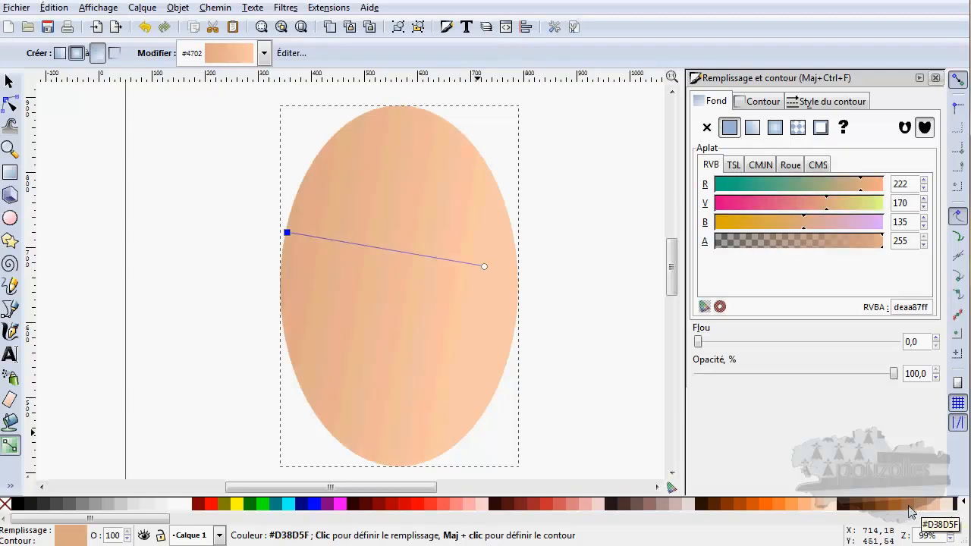
{"action": "left_click", "coordinate": [912, 503]}
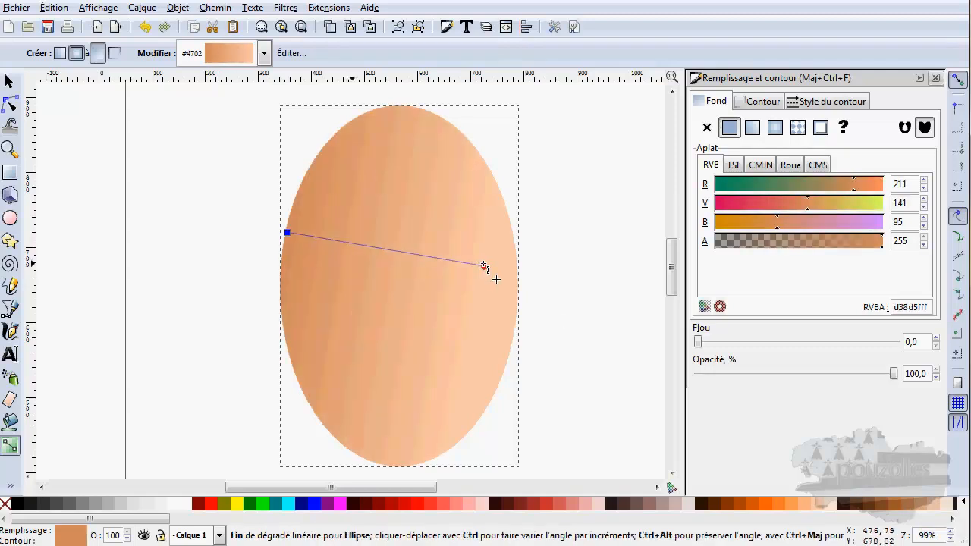
{"action": "left_click_drag", "start_coordinate": [481, 267], "coordinate": [505, 280]}
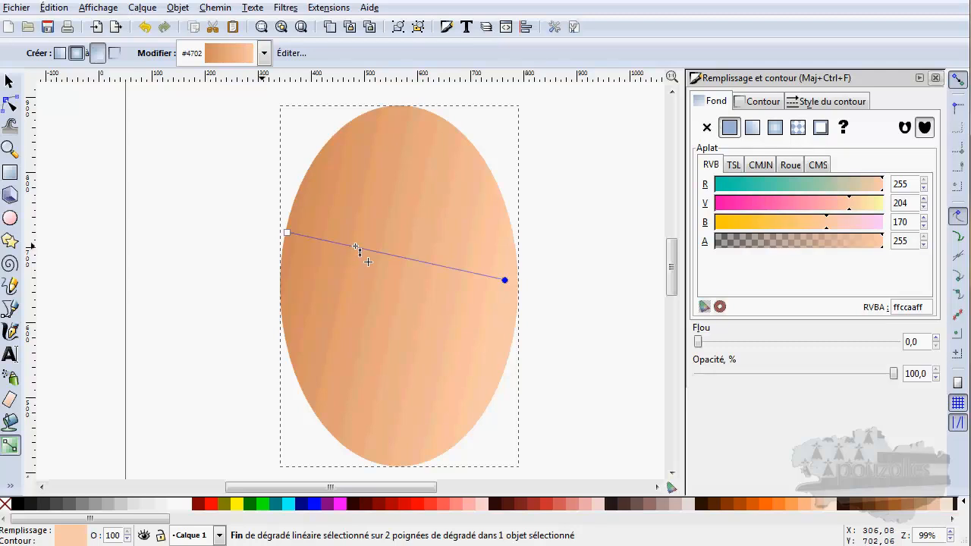
Step: Add two intermediate stops to the gradient and give the right one the light peach ffccaa sampled from the ellipse's right edge
{"action": "key", "text": "Escape"}
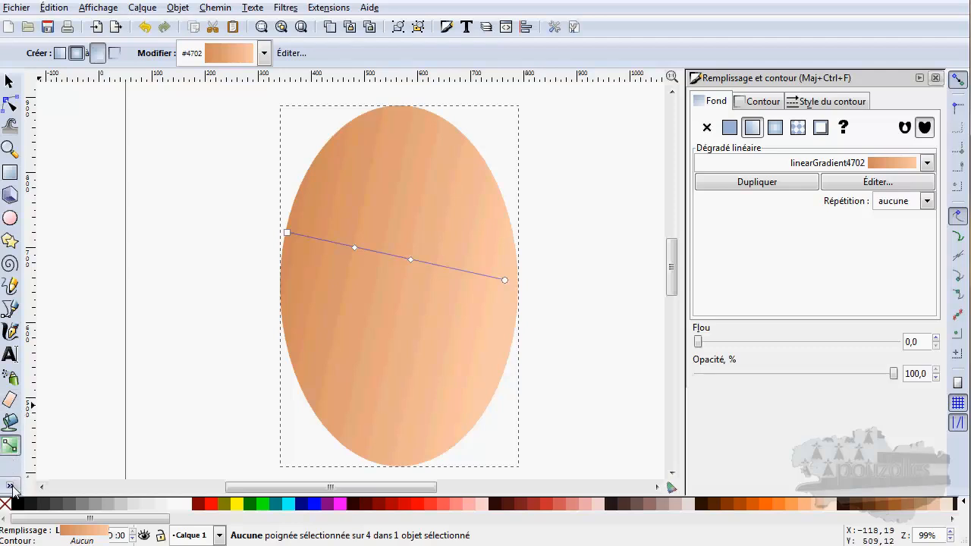
{"action": "left_click", "coordinate": [10, 485]}
{"action": "left_click", "coordinate": [57, 486]}
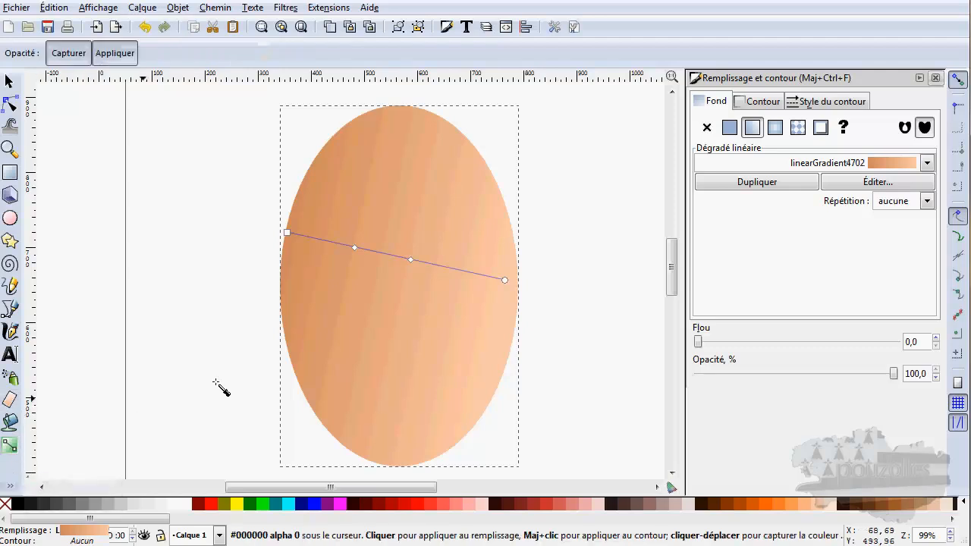
{"action": "left_click", "coordinate": [410, 260]}
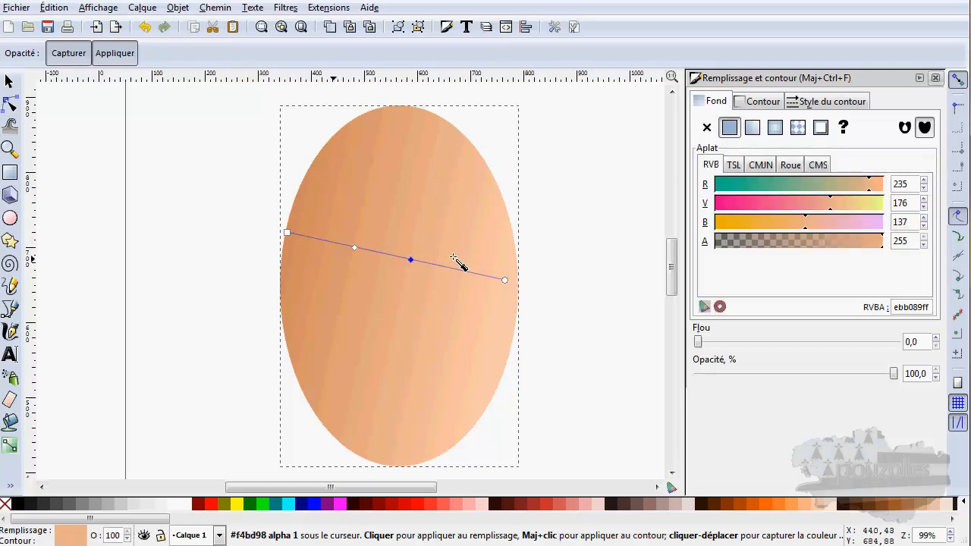
{"action": "left_click", "coordinate": [515, 314]}
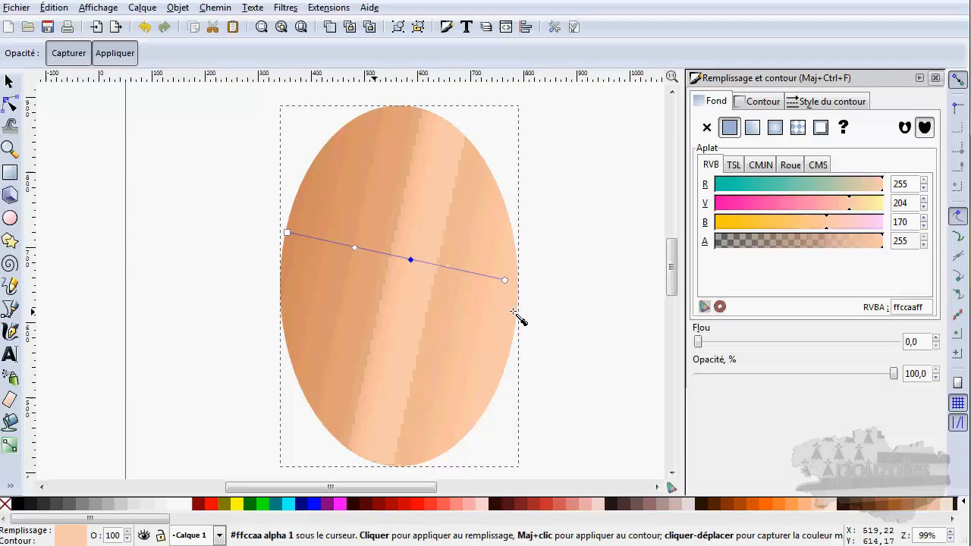
Step: Give the left intermediate stop the dark shade d79265 sampled near the ellipse's left edge, and shift it slightly left
{"action": "left_click", "coordinate": [354, 248]}
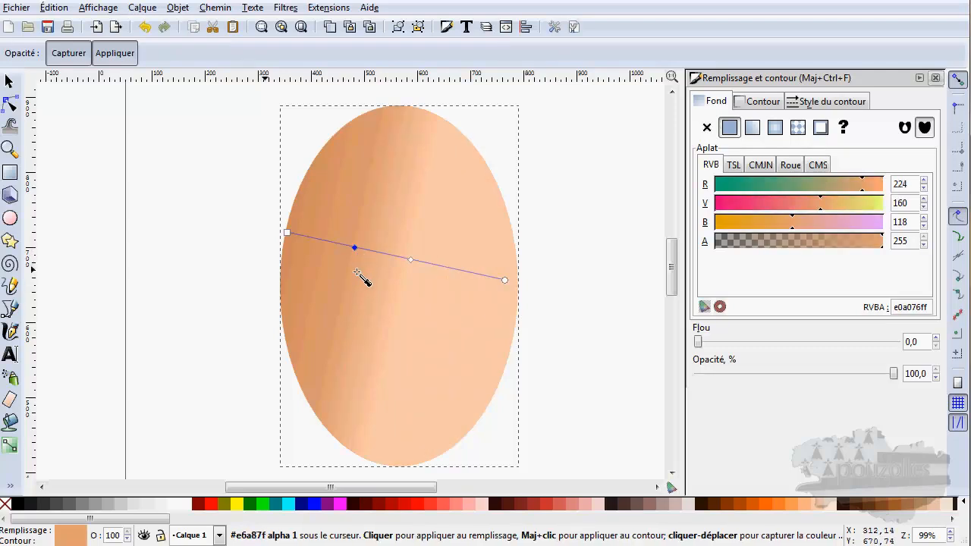
{"action": "left_click", "coordinate": [308, 210]}
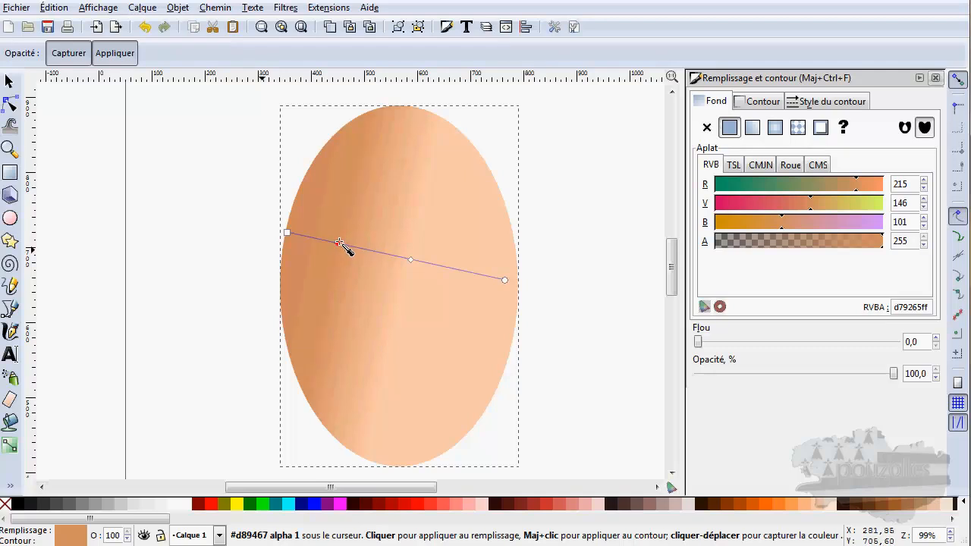
{"action": "mouse_move", "coordinate": [349, 246]}
{"action": "left_mouse_down"}
{"action": "mouse_move", "coordinate": [340, 244]}
{"action": "mouse_move", "coordinate": [411, 259]}
{"action": "mouse_move", "coordinate": [346, 246]}
{"action": "left_mouse_up"}
Step: Move the right intermediate stop closer to the left one with sampled colour ebae87, try the lighter f5bc98, and undo that recolouring
{"action": "left_click", "coordinate": [410, 260]}
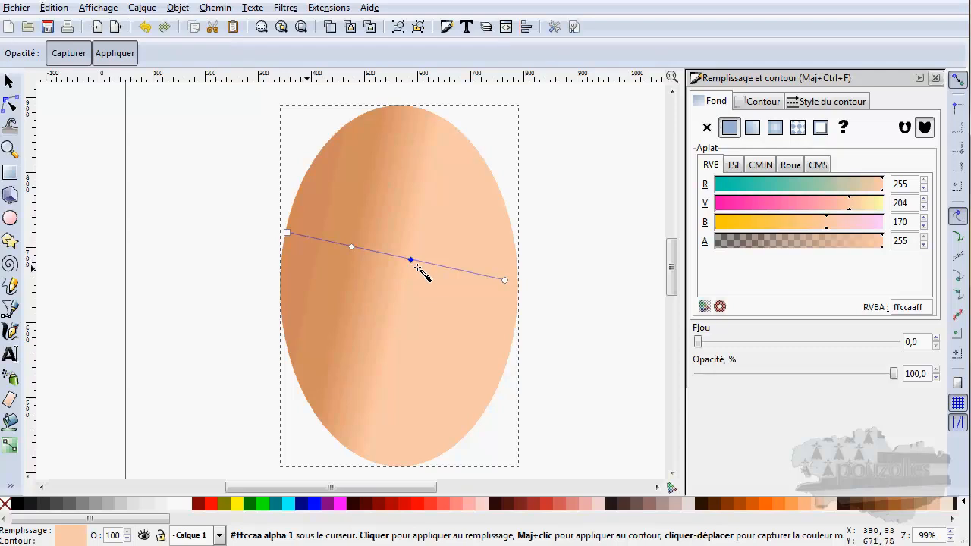
{"action": "left_click", "coordinate": [384, 227]}
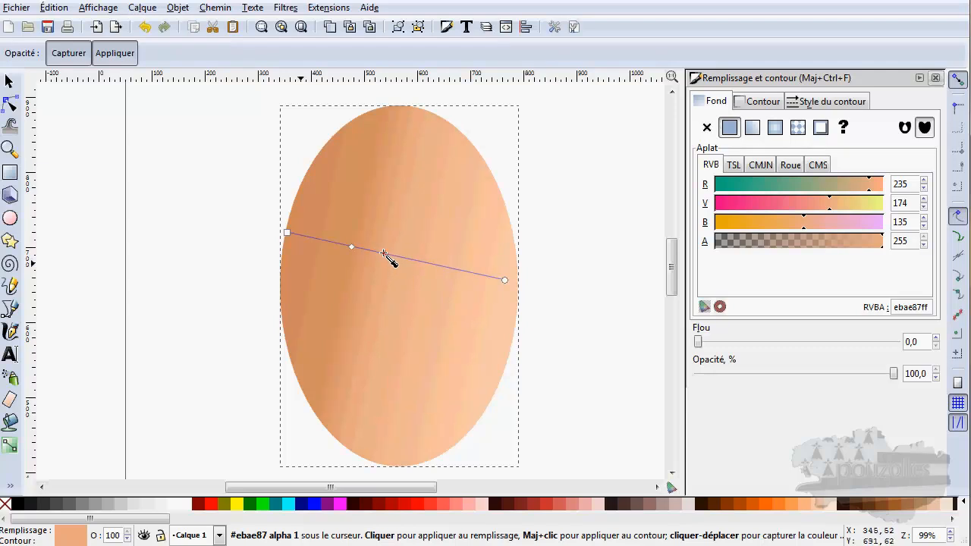
{"action": "left_click", "coordinate": [440, 269]}
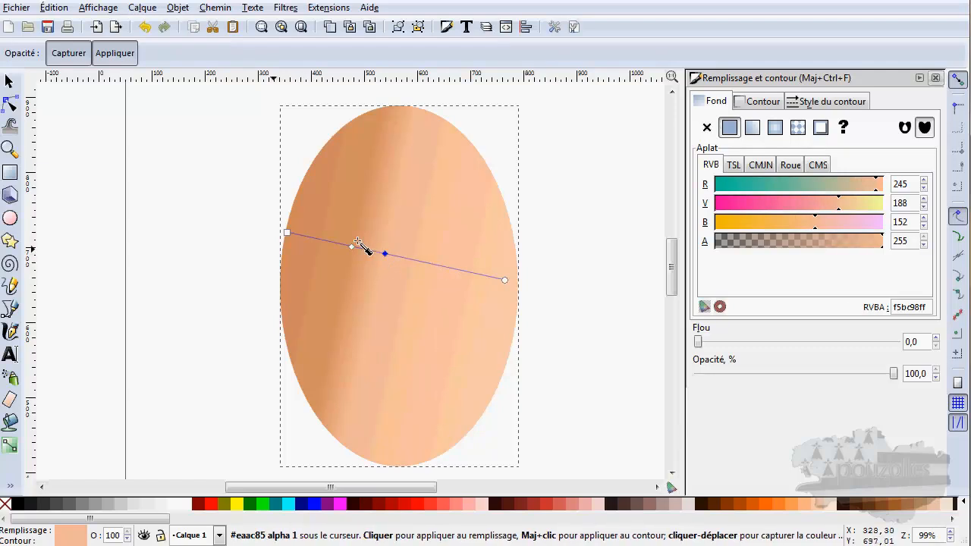
{"action": "left_click", "coordinate": [144, 27]}
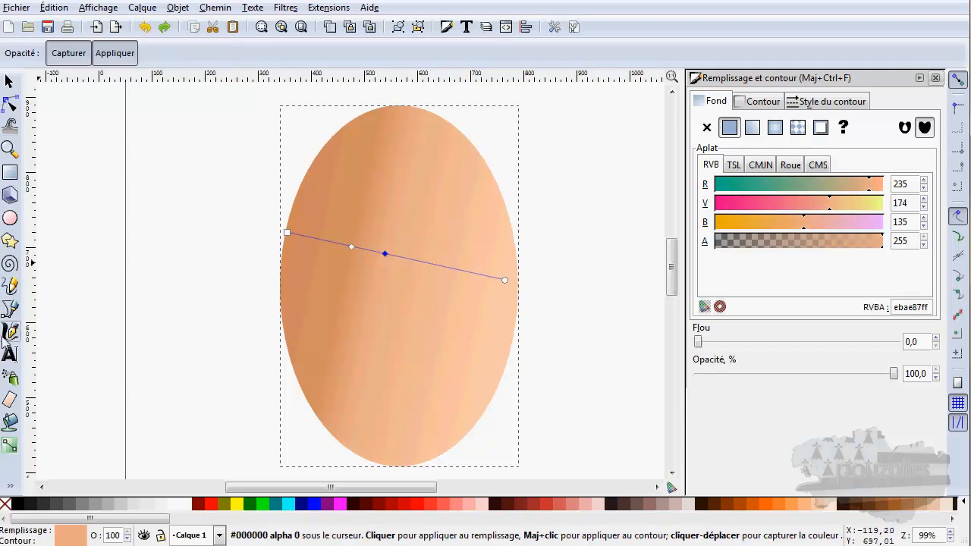
Step: Add a third intermediate stop on the gradient line, just right of the existing two
{"action": "left_click", "coordinate": [10, 446]}
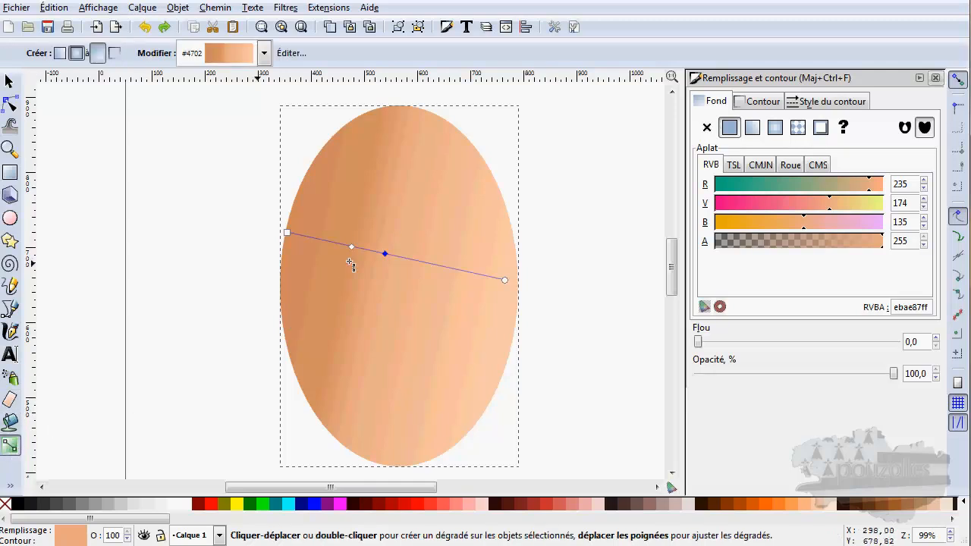
{"action": "key", "text": "Escape"}
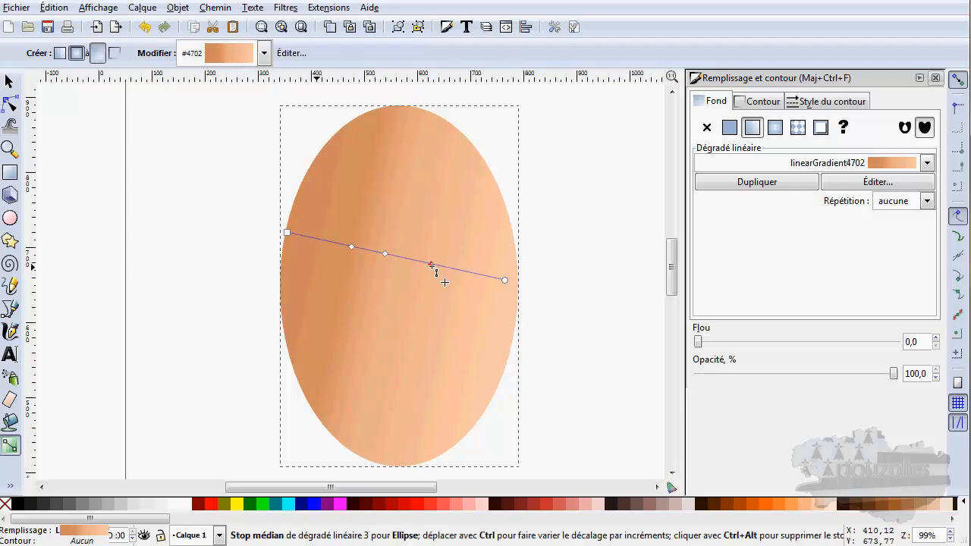
{"action": "left_click", "coordinate": [413, 260]}
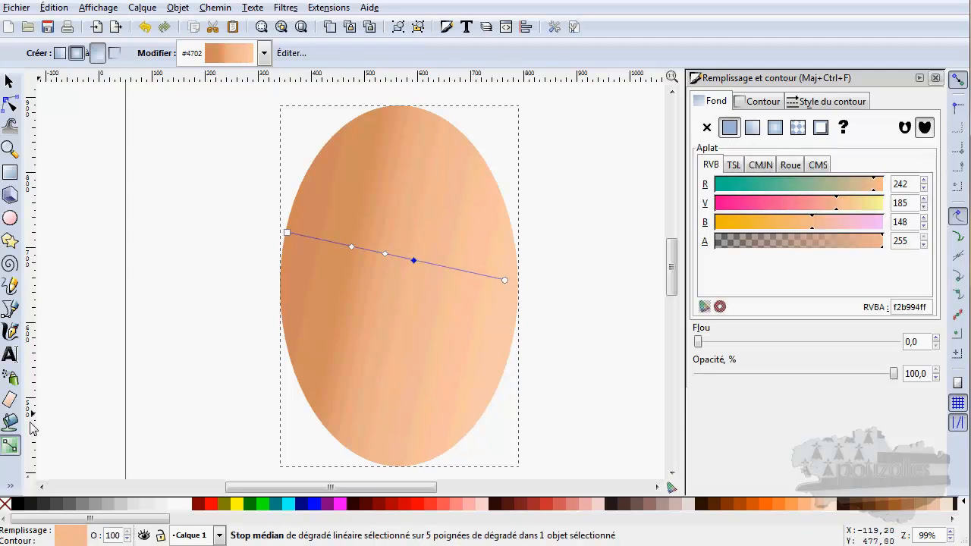
Step: Give the third intermediate stop the light peach ffccaa sampled near the ellipse's right edge, and spread it and the left stop slightly outward
{"action": "left_click", "coordinate": [10, 485]}
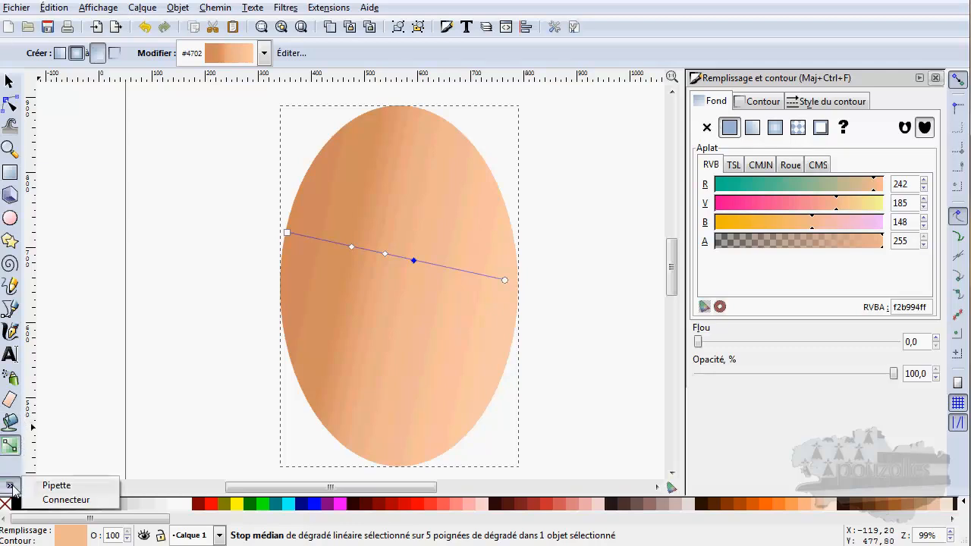
{"action": "left_click", "coordinate": [53, 488]}
{"action": "left_click", "coordinate": [499, 320]}
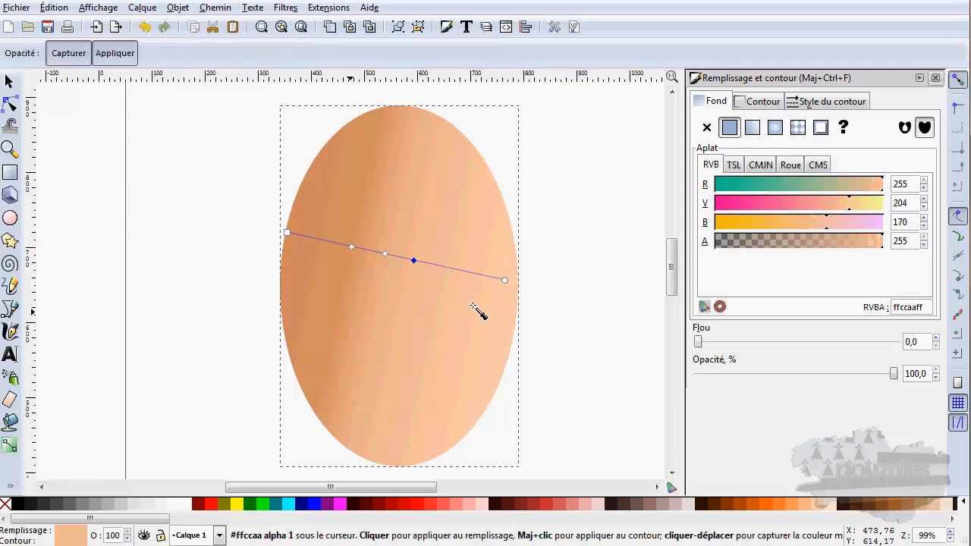
{"action": "double_click", "coordinate": [431, 264]}
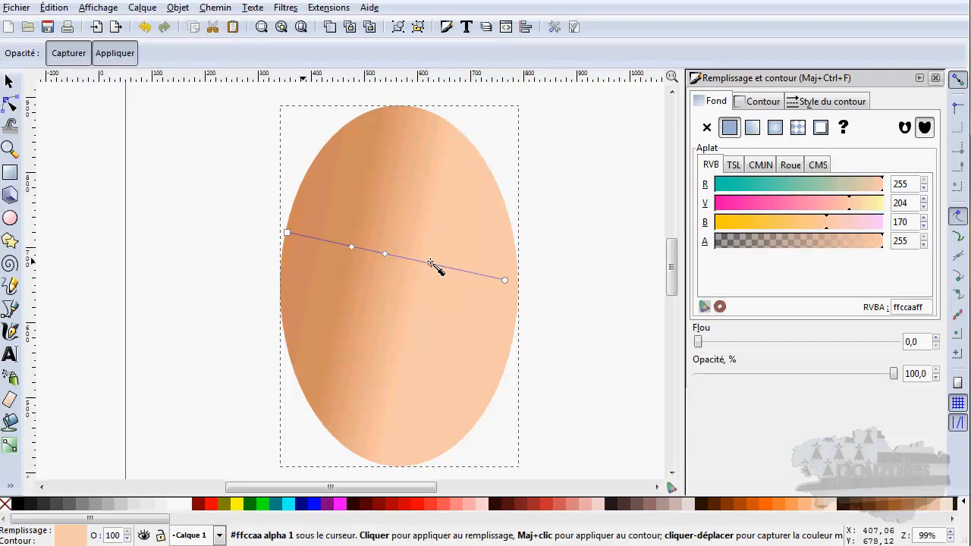
{"action": "left_click", "coordinate": [333, 243]}
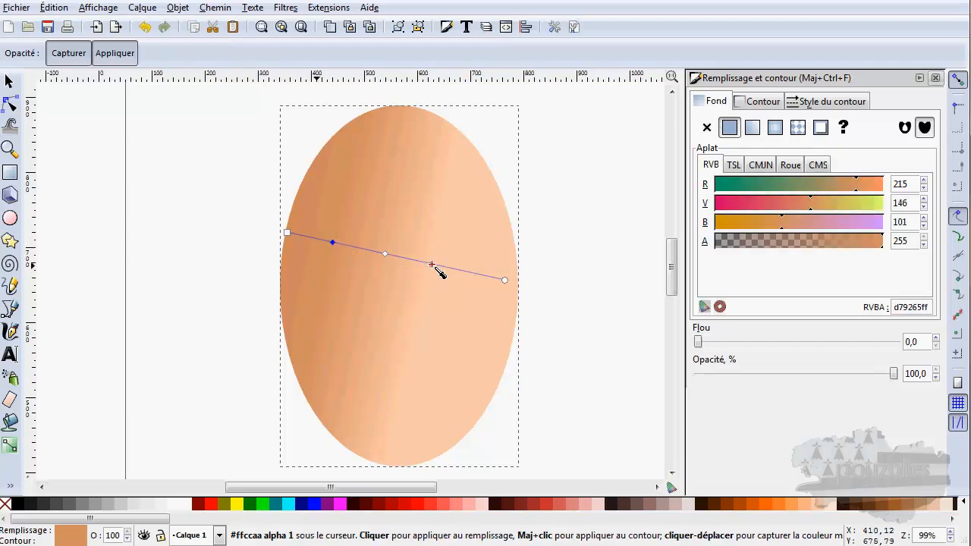
{"action": "left_click", "coordinate": [420, 262]}
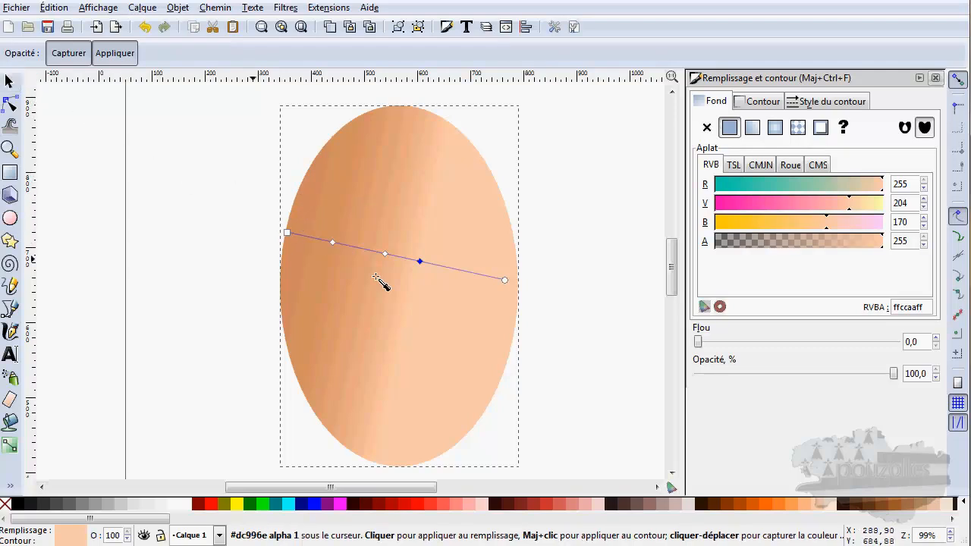
Step: Delete the shaded ellipse and draw a new upright light peach ellipse about 236 by 356 px in its place
{"action": "key", "text": "Delete"}
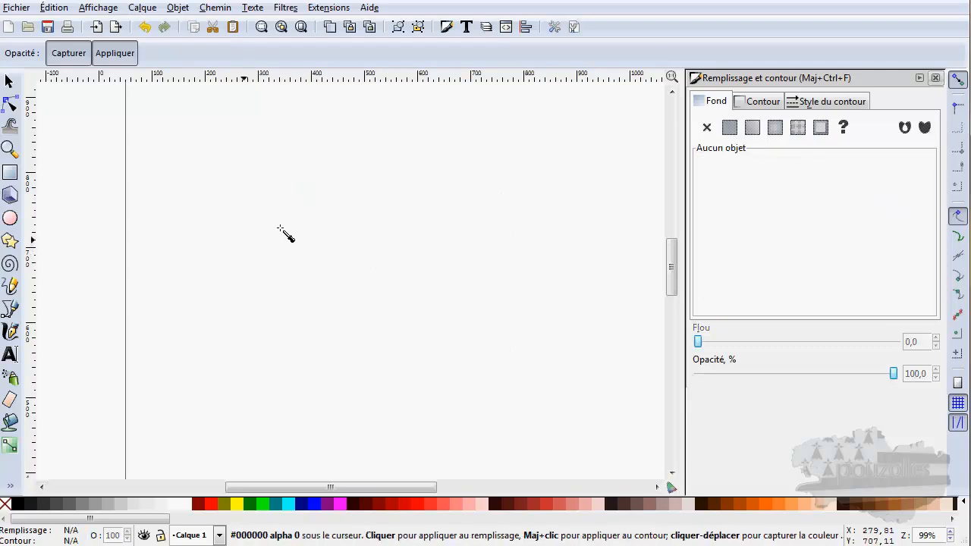
{"action": "left_click", "coordinate": [11, 219]}
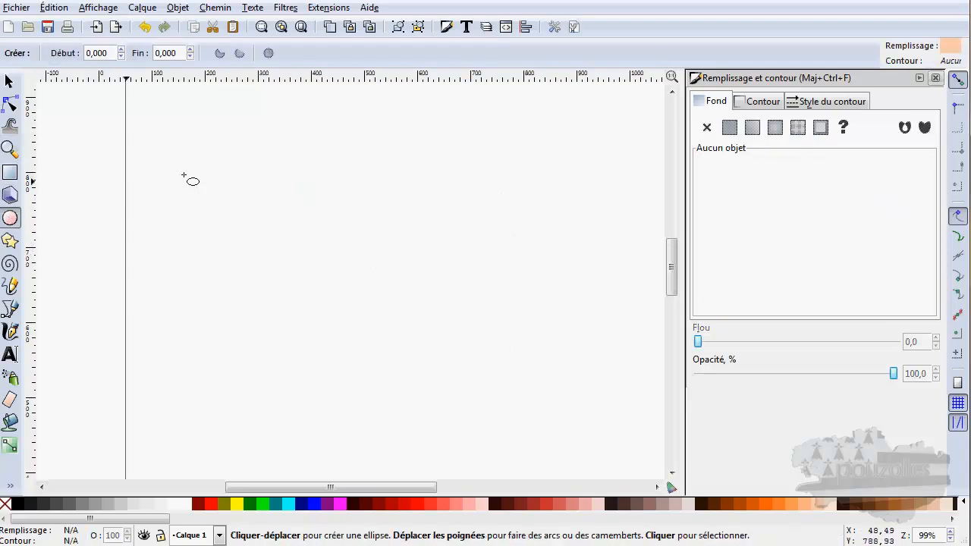
{"action": "left_click_drag", "start_coordinate": [294, 151], "coordinate": [471, 417]}
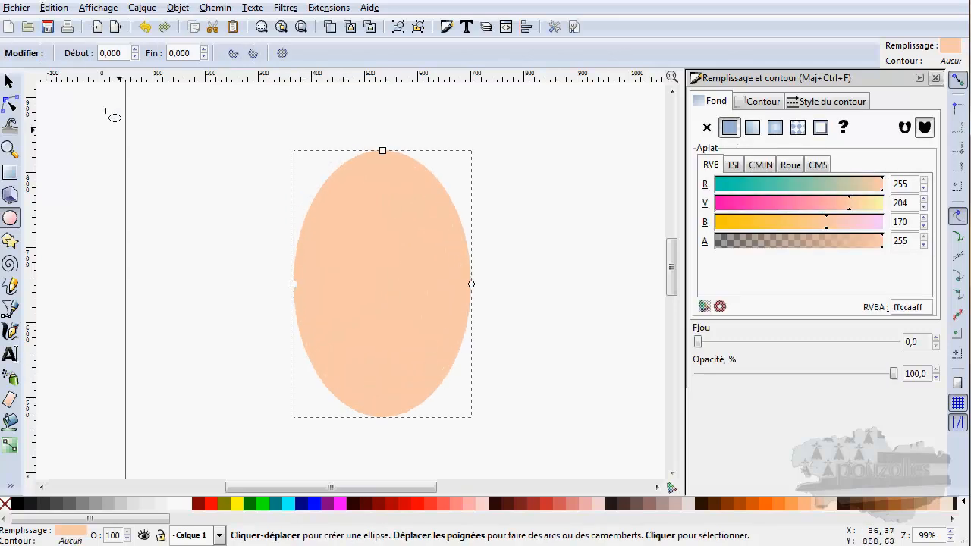
Step: Try a linear gradient across the ellipse's left half, pull its start beyond the left edge, and undo both changes
{"action": "left_click", "coordinate": [10, 445]}
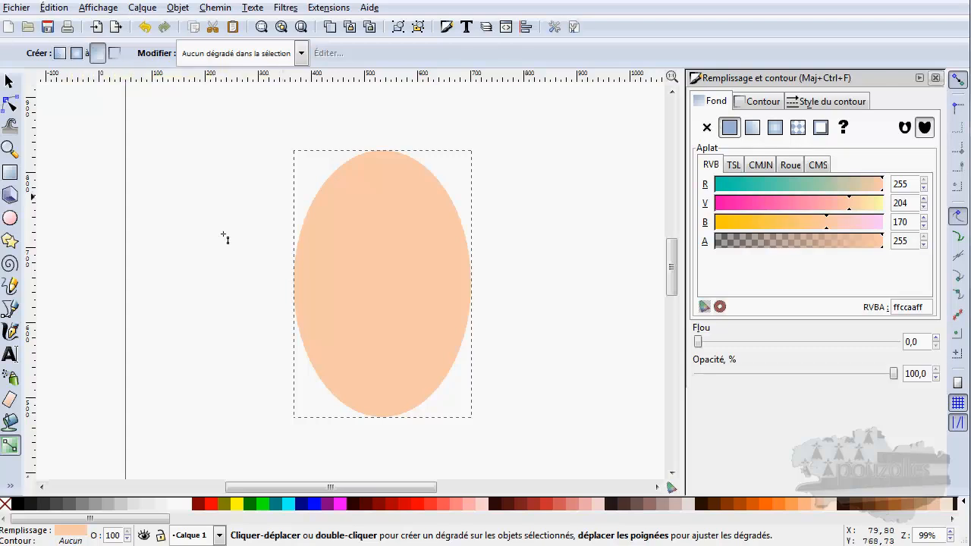
{"action": "left_click_drag", "start_coordinate": [303, 271], "coordinate": [404, 272]}
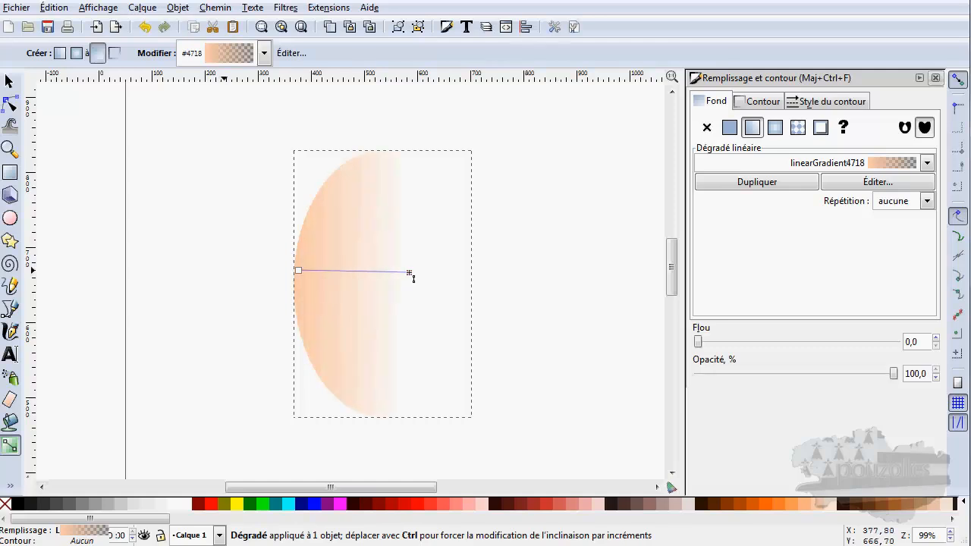
{"action": "left_click", "coordinate": [410, 274]}
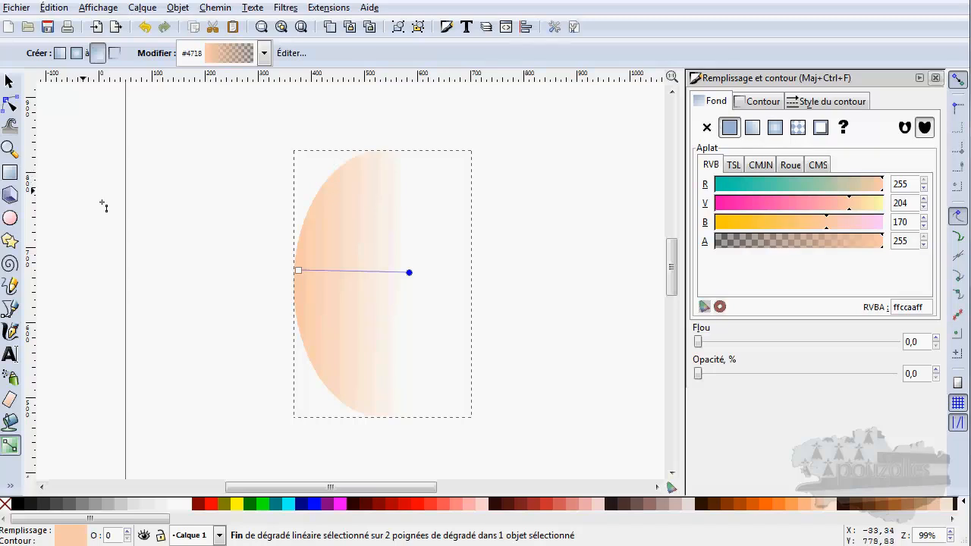
{"action": "left_click_drag", "start_coordinate": [298, 270], "coordinate": [271, 264]}
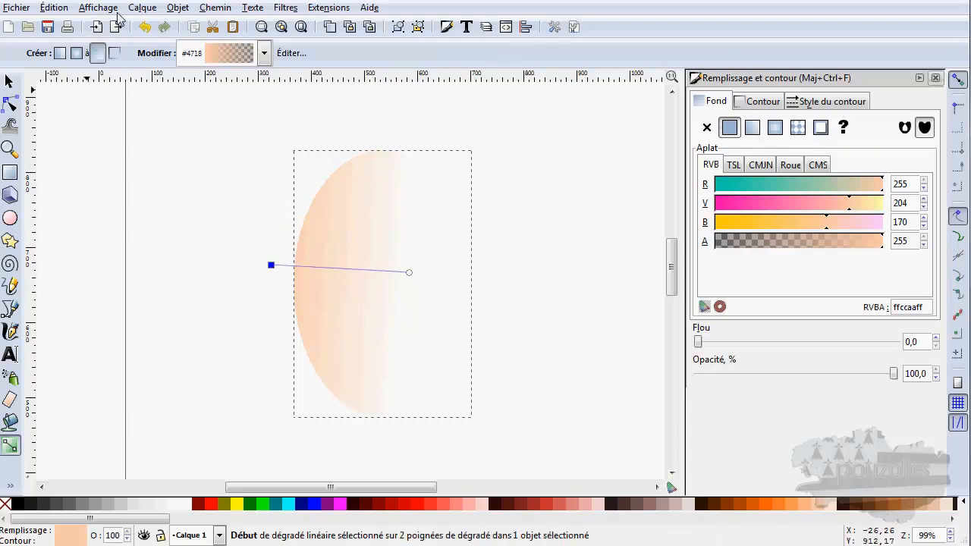
{"action": "left_click", "coordinate": [144, 28]}
{"action": "left_click", "coordinate": [143, 28]}
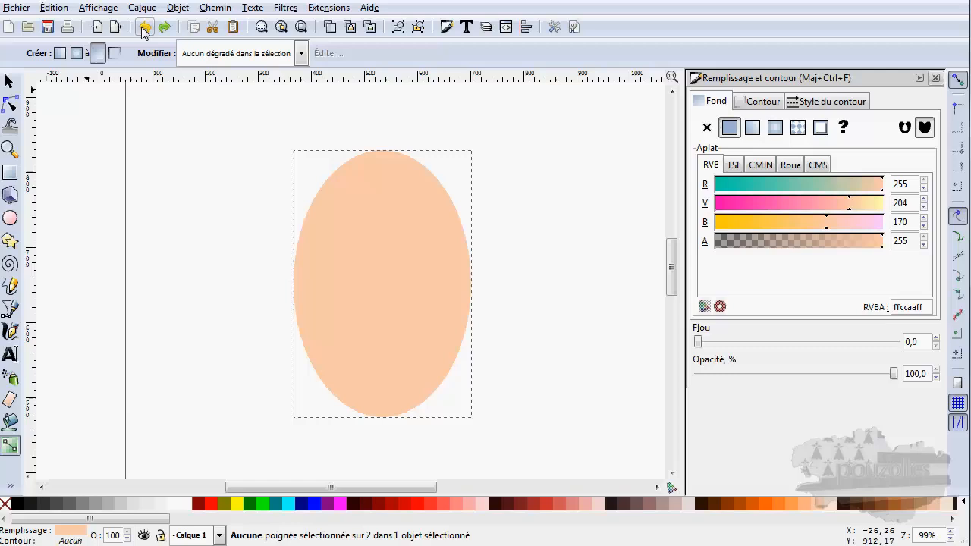
Step: Try a short horizontal linear gradient from the ellipse's left edge to its centre, and undo it
{"action": "left_click", "coordinate": [76, 53]}
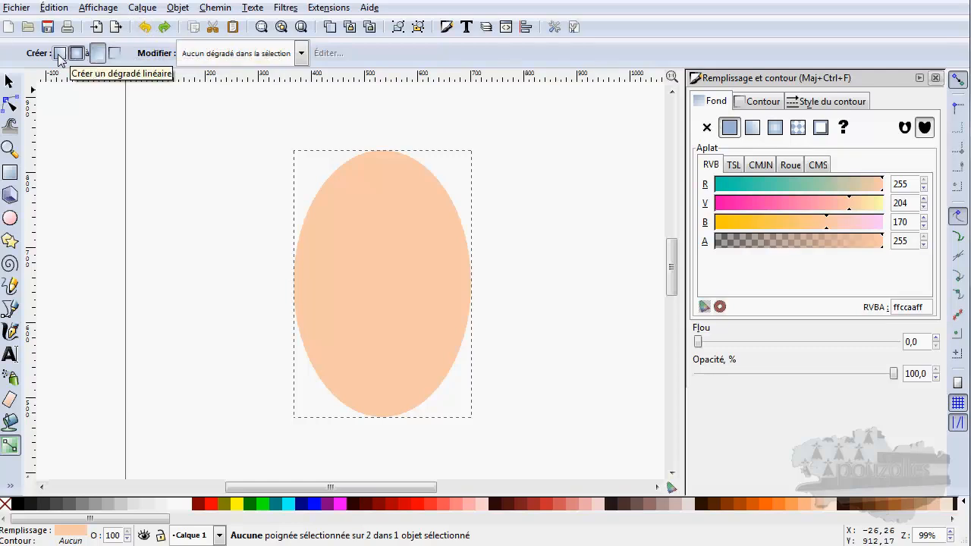
{"action": "left_click", "coordinate": [58, 54]}
{"action": "left_click_drag", "start_coordinate": [295, 272], "coordinate": [379, 271]}
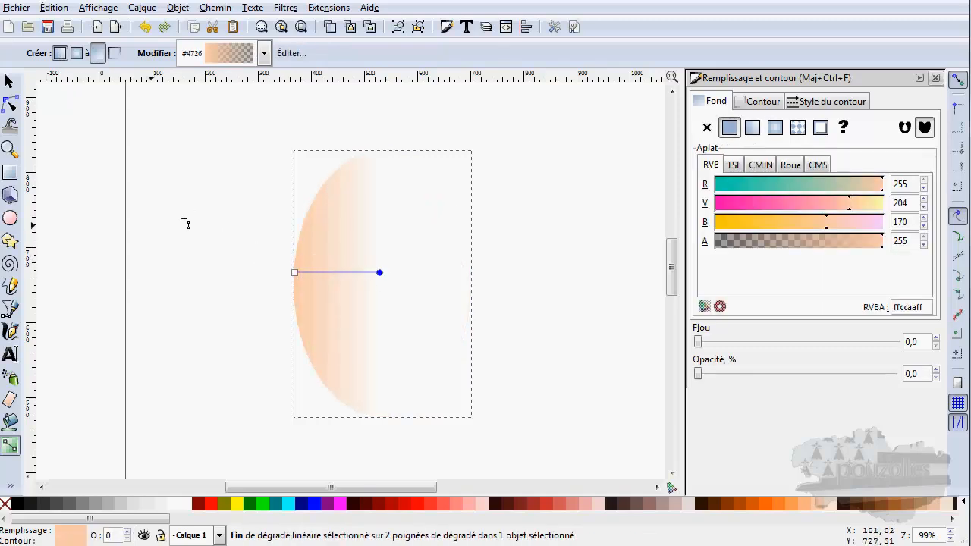
{"action": "left_click", "coordinate": [144, 27]}
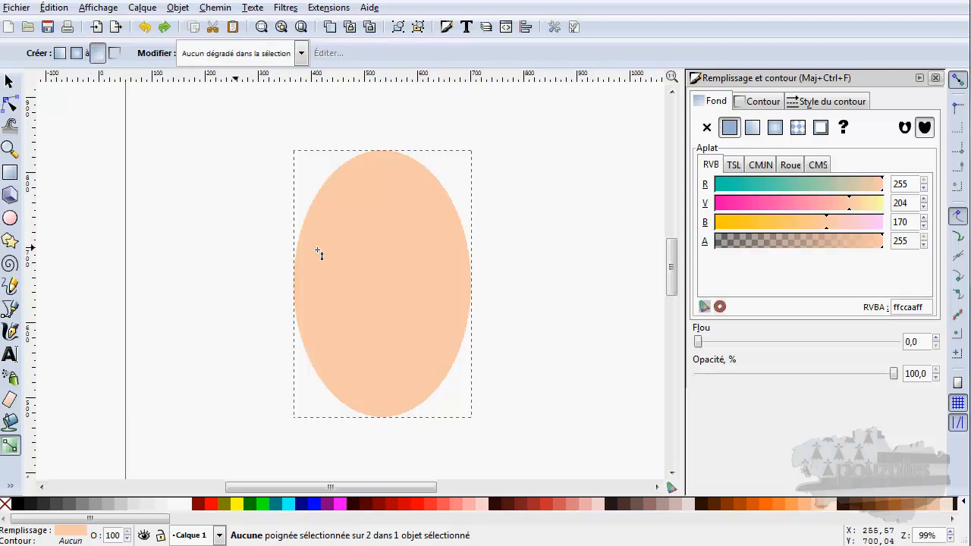
Step: Apply a radial gradient centred on the ellipse's left edge and add three intermediate stops along its horizontal radius
{"action": "left_click_drag", "start_coordinate": [296, 278], "coordinate": [447, 285]}
{"action": "left_click", "coordinate": [303, 202]}
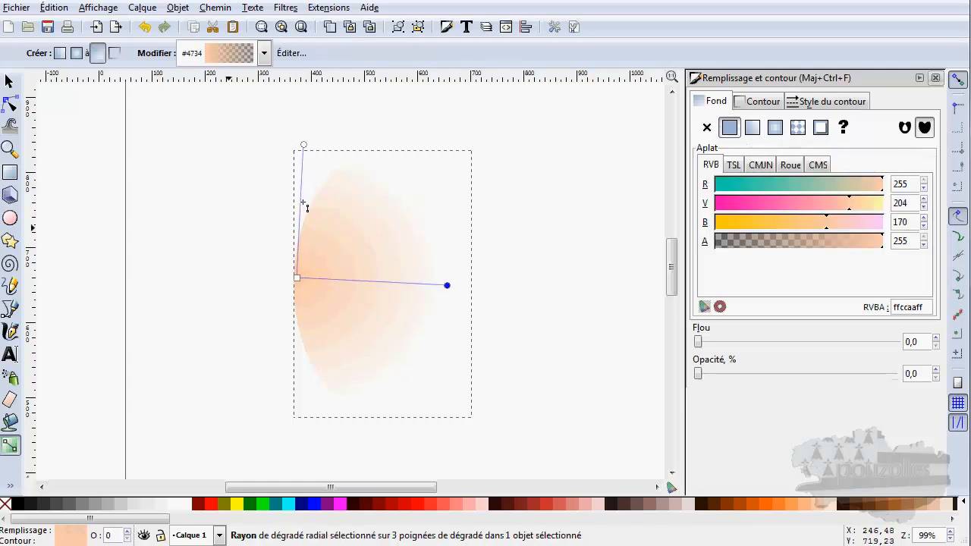
{"action": "mouse_move", "coordinate": [307, 143]}
{"action": "left_mouse_down"}
{"action": "mouse_move", "coordinate": [371, 191]}
{"action": "mouse_move", "coordinate": [311, 159]}
{"action": "left_mouse_up"}
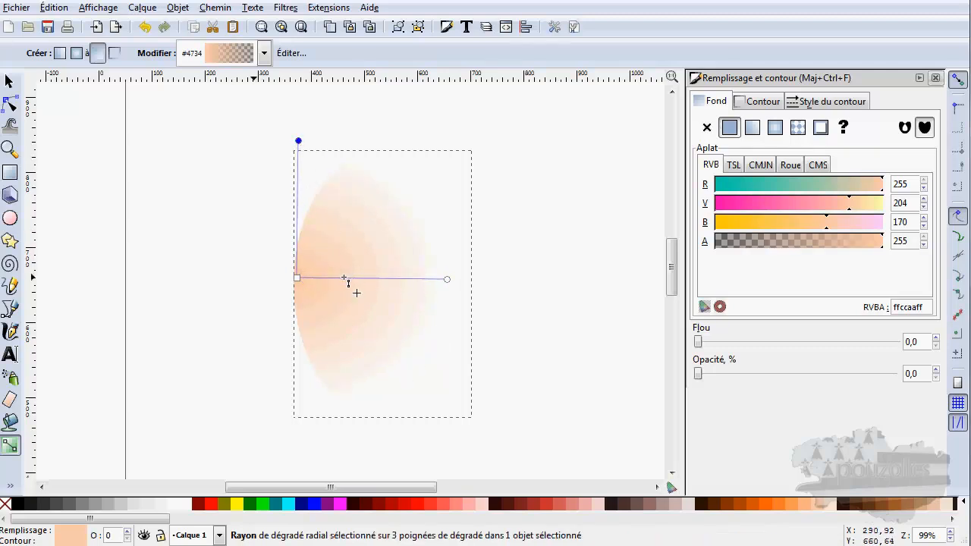
{"action": "key", "text": "Escape"}
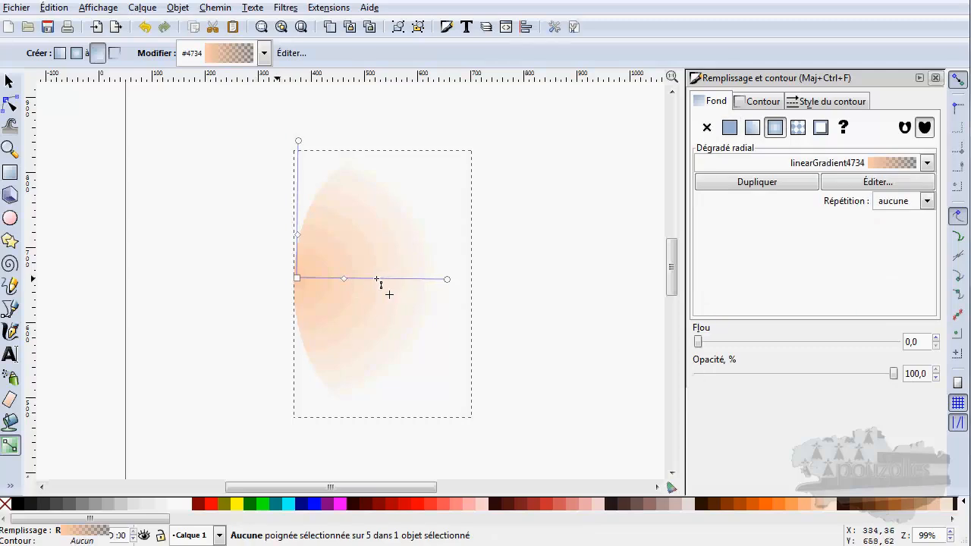
{"action": "double_click", "coordinate": [377, 279]}
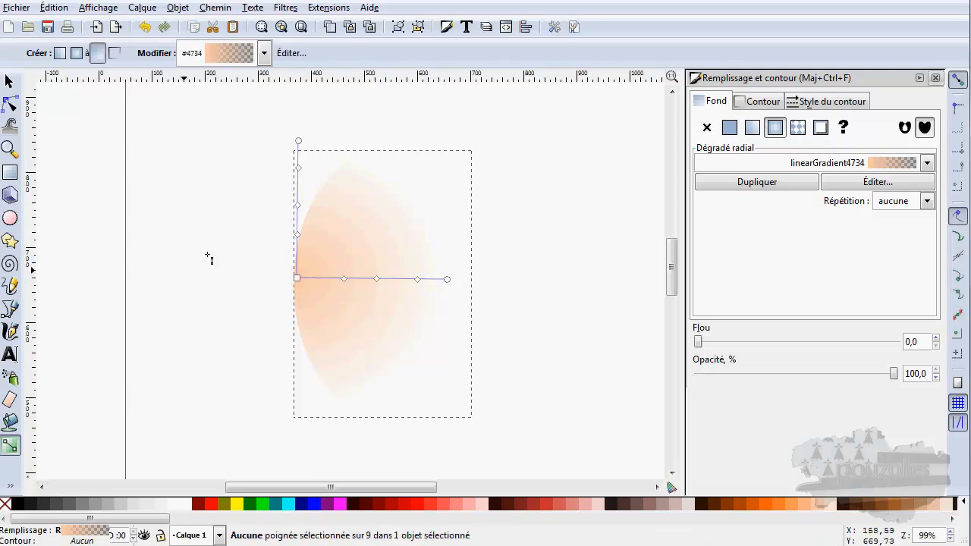
Step: Draw three small peach ellipses, about 31, 29 and 23 px wide, in a column beside the gradient ellipse as colour swatches
{"action": "left_click", "coordinate": [9, 217]}
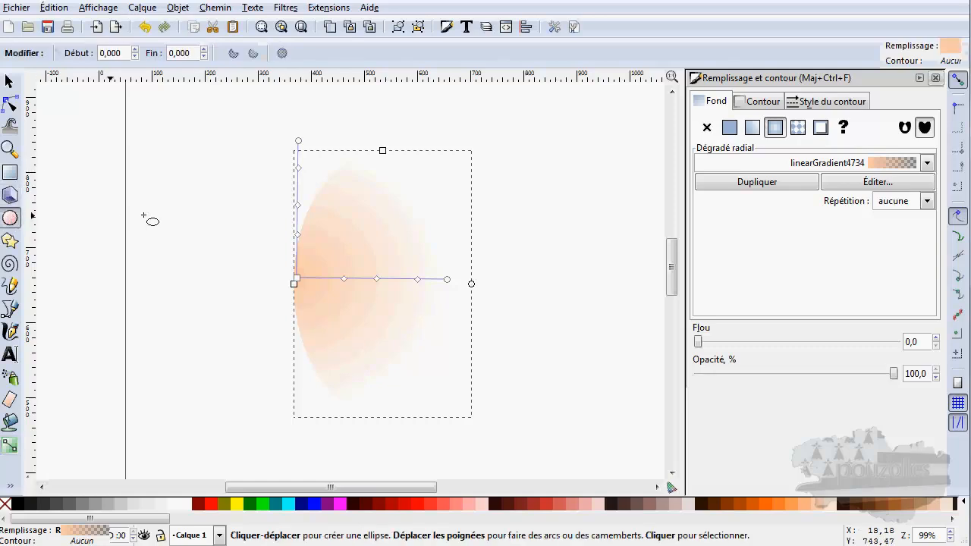
{"action": "left_click_drag", "start_coordinate": [167, 212], "coordinate": [186, 284]}
{"action": "left_click_drag", "start_coordinate": [172, 323], "coordinate": [189, 344]}
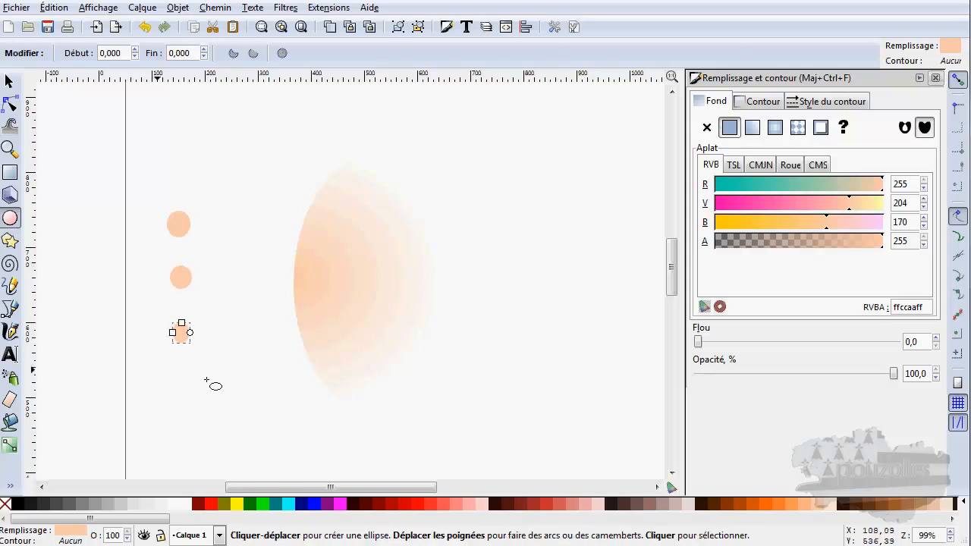
Step: Recolour the middle swatch ellipse to tan deaa87 and the upper one to pinkish beige e9c6af
{"action": "left_click", "coordinate": [9, 81]}
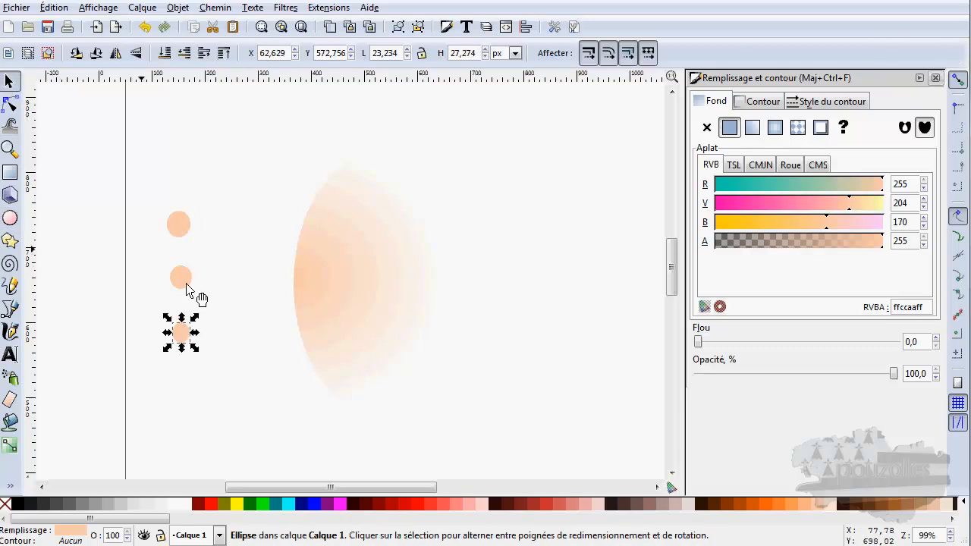
{"action": "left_click", "coordinate": [180, 278]}
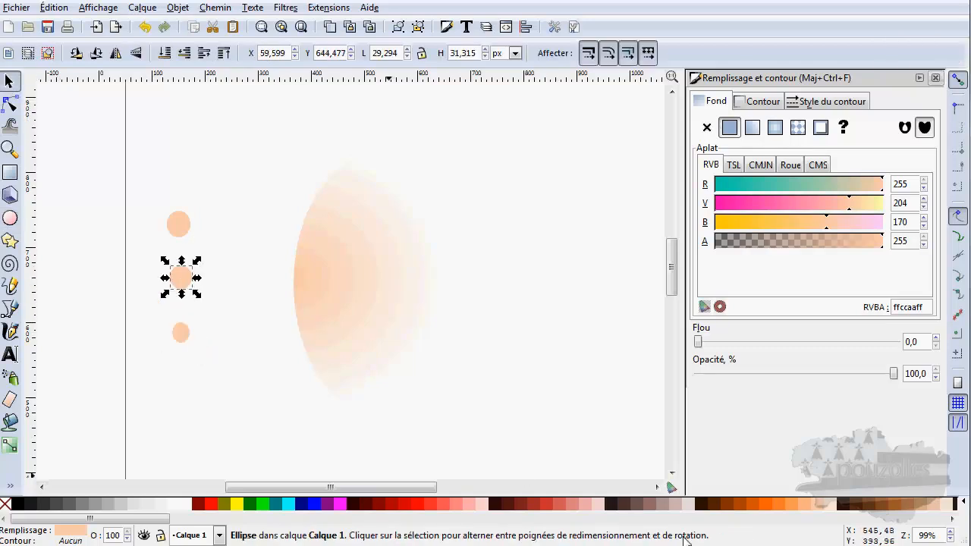
{"action": "left_click", "coordinate": [922, 507]}
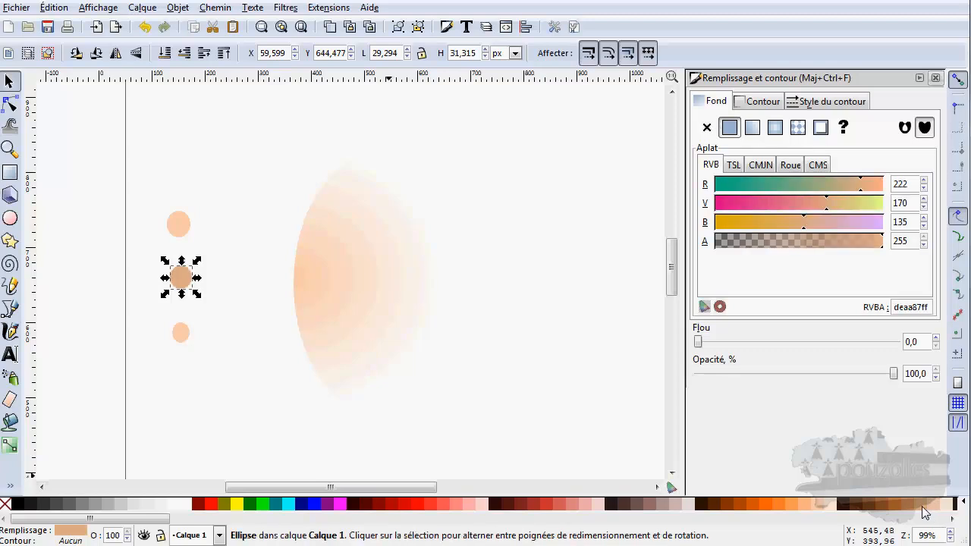
{"action": "left_click", "coordinate": [176, 226]}
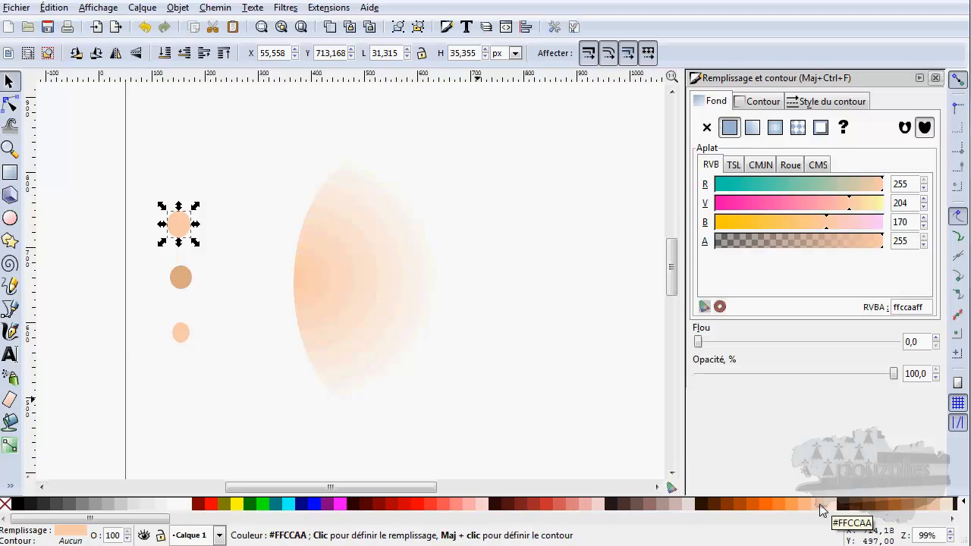
{"action": "left_click", "coordinate": [939, 512]}
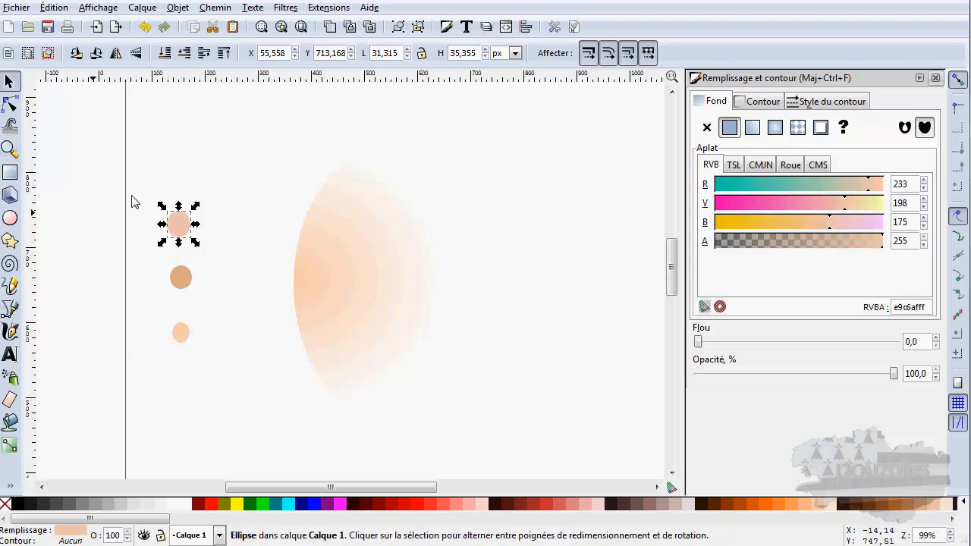
Step: Give the radial gradient's centre stop on the large ellipse the tan deaa87 sampled from the middle swatch
{"action": "left_click", "coordinate": [314, 255]}
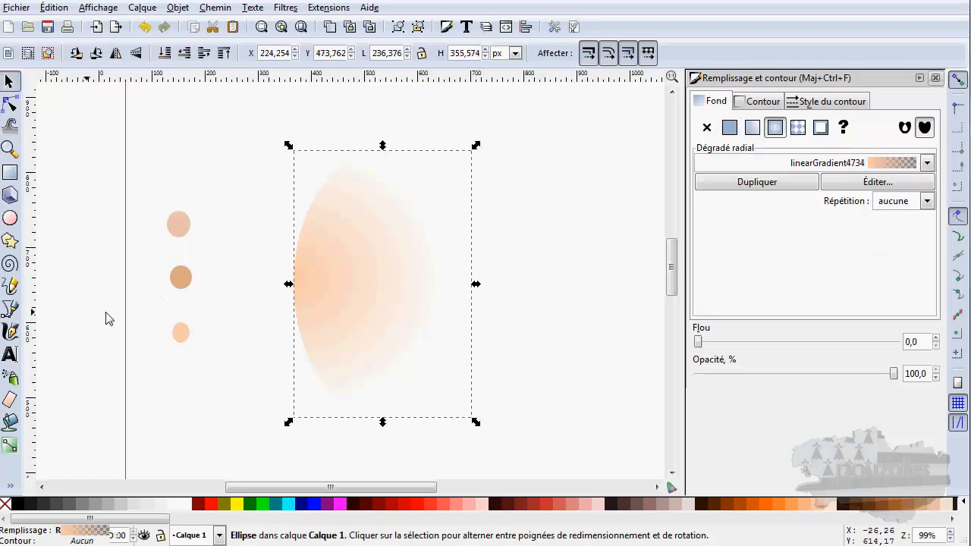
{"action": "left_click", "coordinate": [9, 446]}
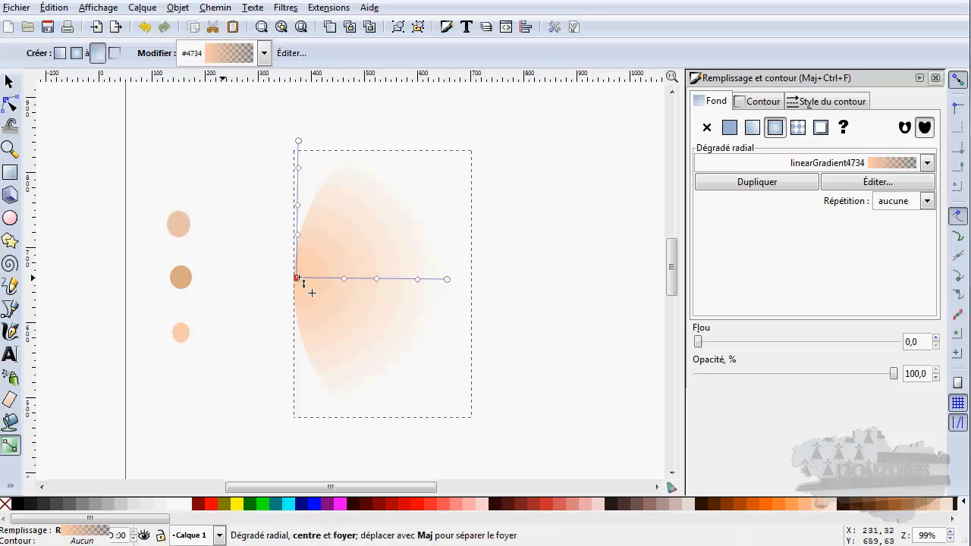
{"action": "left_click", "coordinate": [298, 278]}
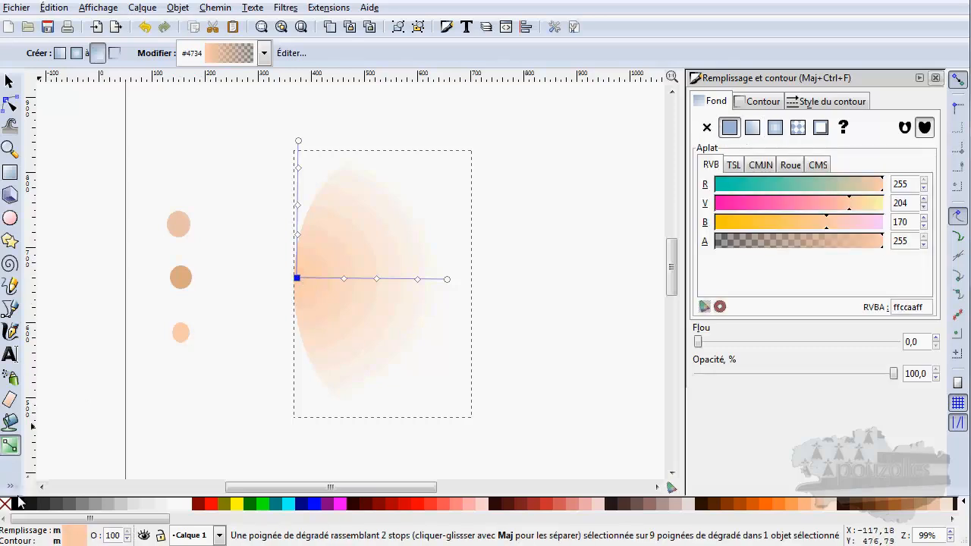
{"action": "left_click", "coordinate": [10, 486]}
{"action": "left_click", "coordinate": [49, 486]}
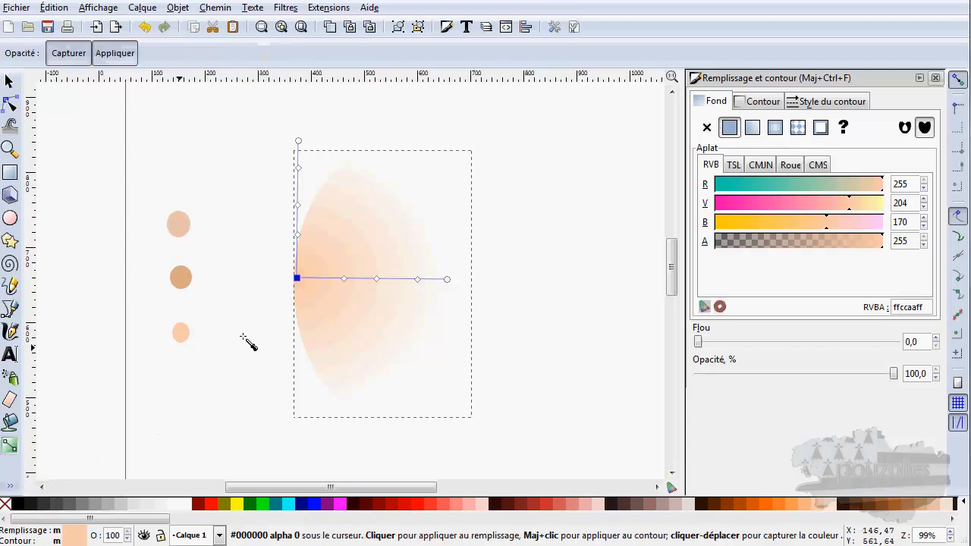
{"action": "left_click", "coordinate": [182, 280]}
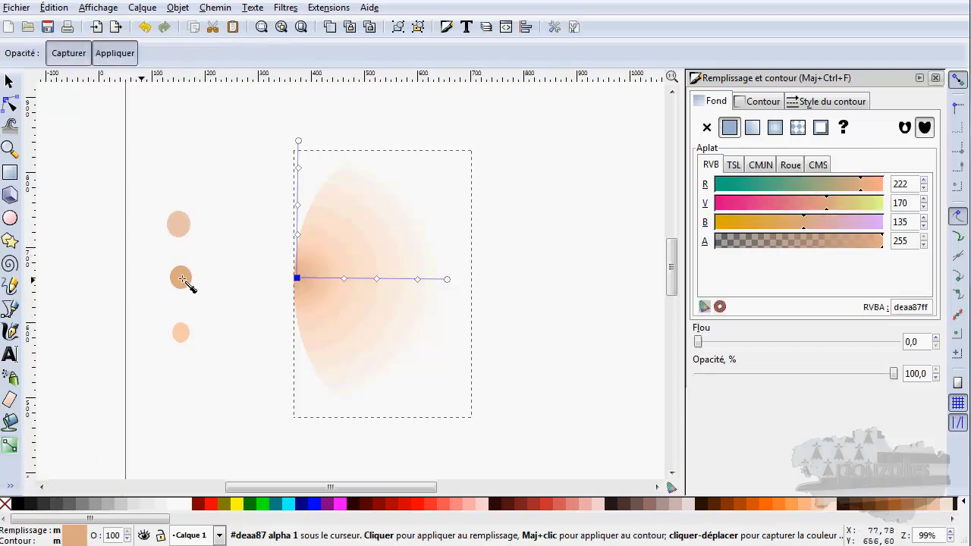
Step: Colour the first intermediate stop deaa87 from the middle swatch and the second e9c6af from the upper swatch
{"action": "left_click", "coordinate": [344, 278]}
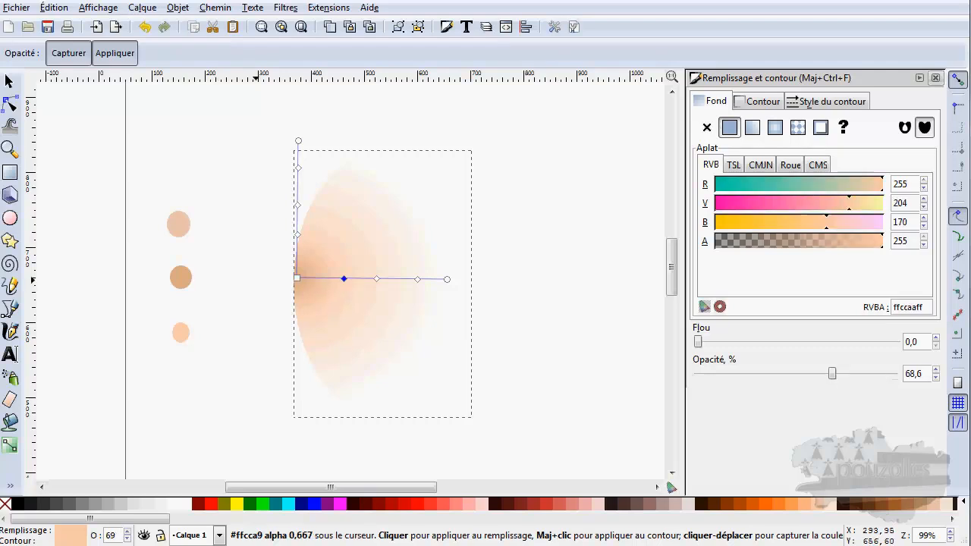
{"action": "left_click", "coordinate": [180, 278]}
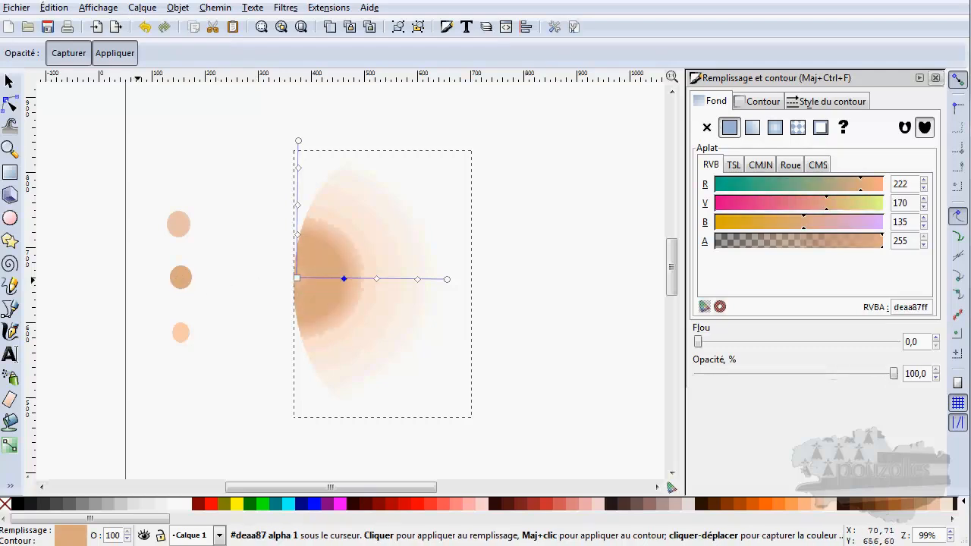
{"action": "left_click", "coordinate": [377, 278]}
{"action": "left_click", "coordinate": [179, 224]}
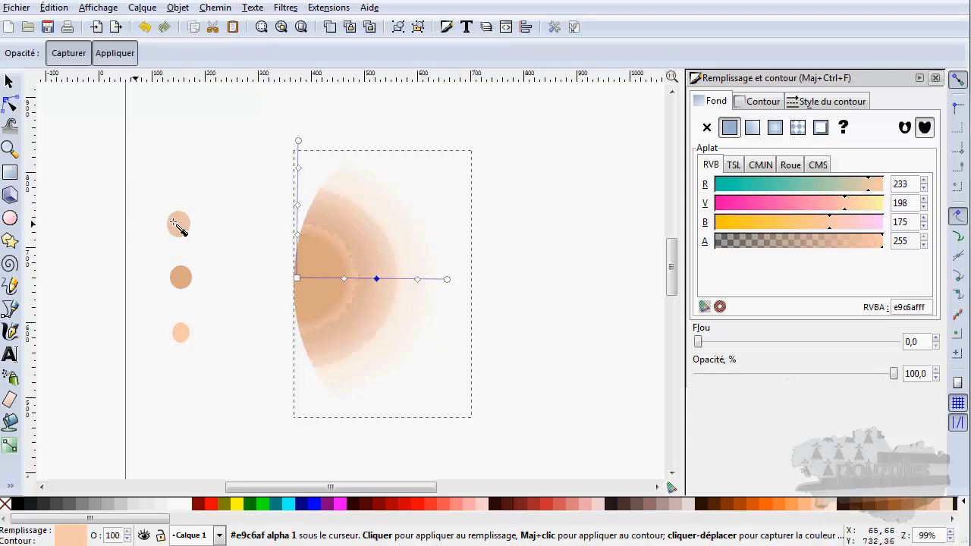
Step: Colour the radial gradient's third intermediate stop and its outer end stop peach ffccaa, sampled from the lower swatch
{"action": "left_click", "coordinate": [417, 280]}
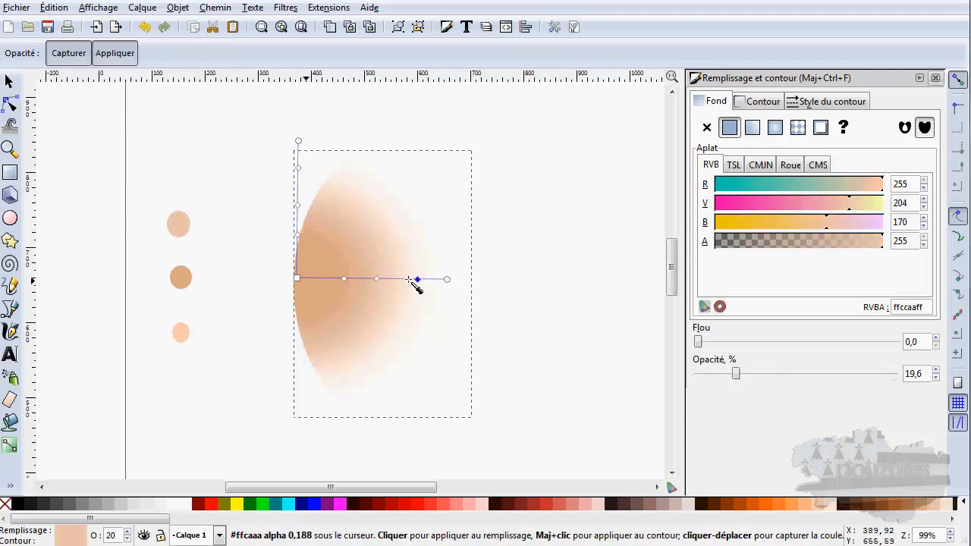
{"action": "left_click", "coordinate": [181, 334]}
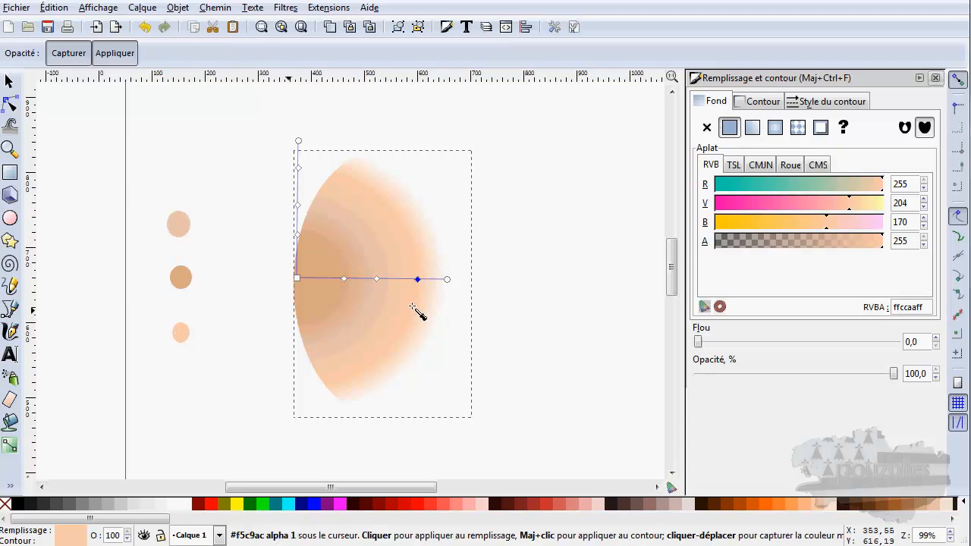
{"action": "left_click", "coordinate": [448, 279]}
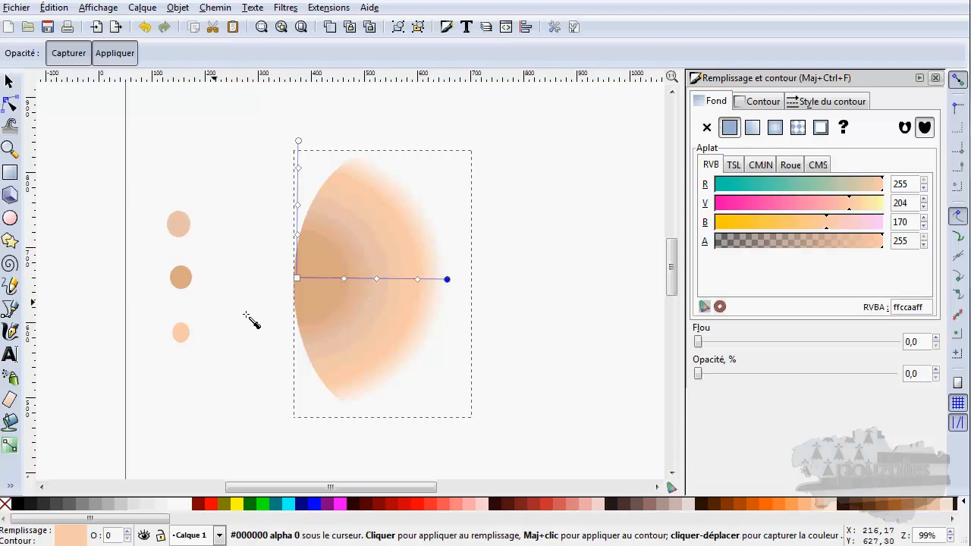
{"action": "left_click", "coordinate": [182, 334]}
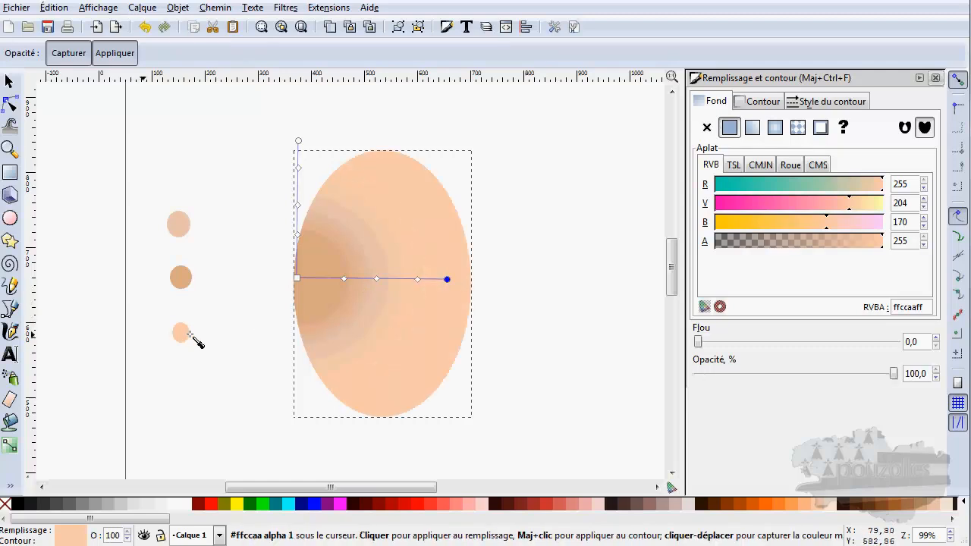
Step: Bring the gradient's three intermediate stops close together near the ellipse's centre to tighten the transition from tan to peach
{"action": "left_click", "coordinate": [377, 279]}
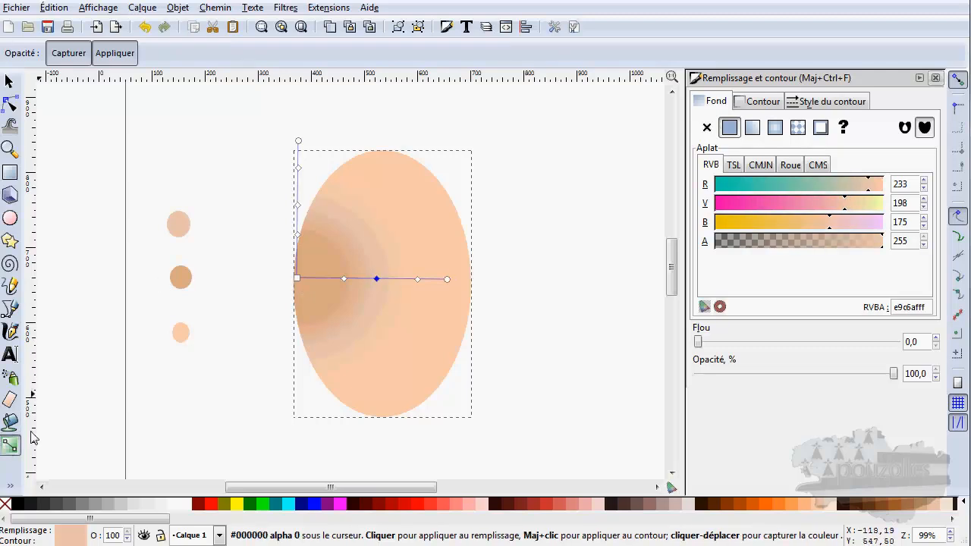
{"action": "key", "text": "g"}
{"action": "left_click_drag", "start_coordinate": [344, 280], "coordinate": [356, 280]}
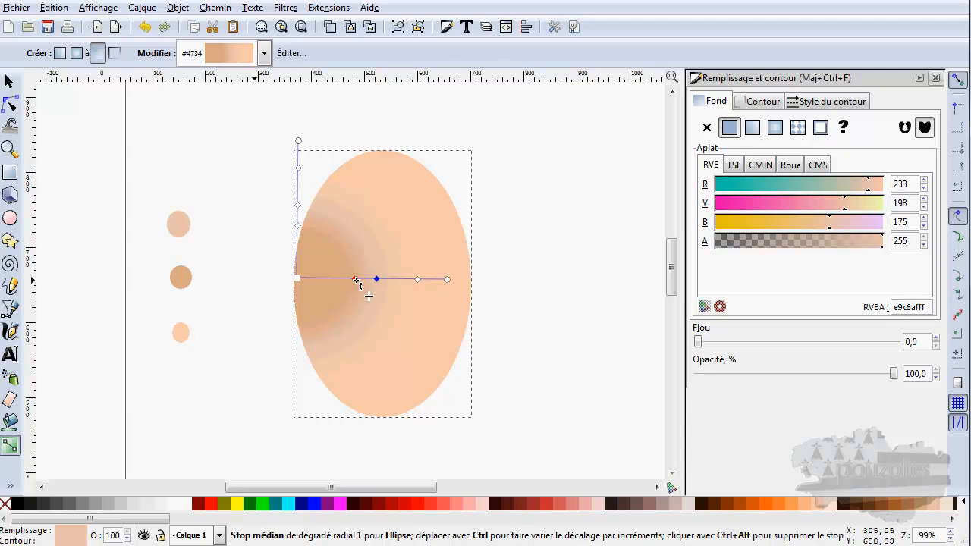
{"action": "left_click", "coordinate": [357, 280]}
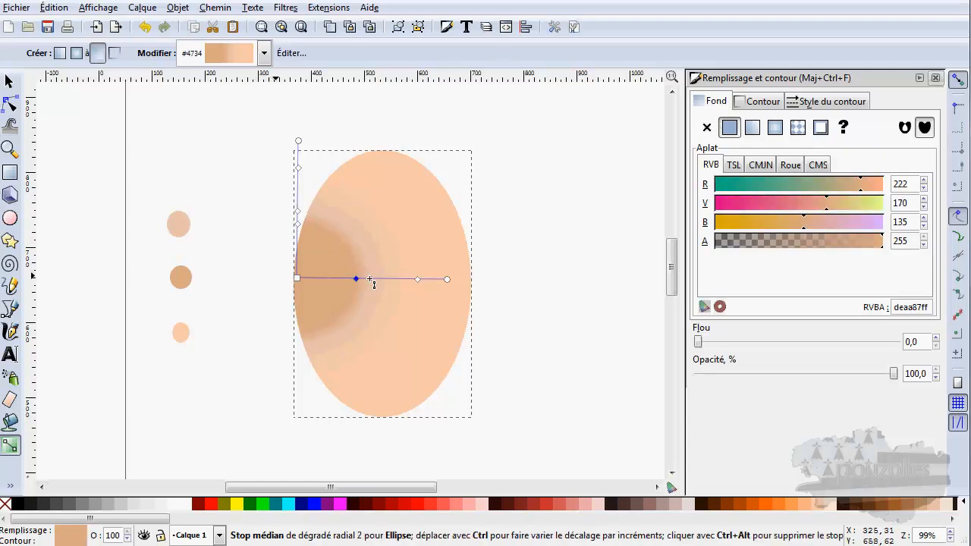
{"action": "double_click", "coordinate": [371, 280]}
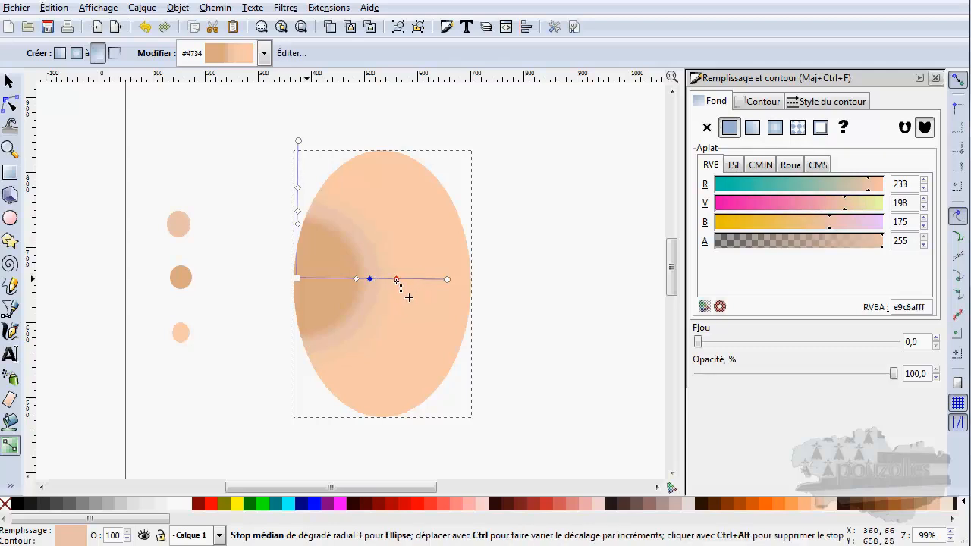
{"action": "left_click_drag", "start_coordinate": [396, 279], "coordinate": [383, 279]}
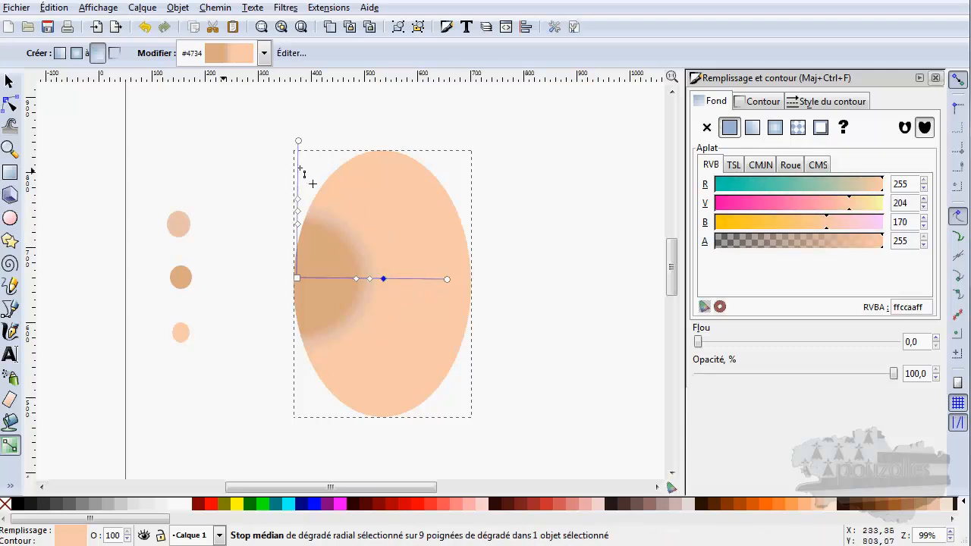
Step: Stretch the radial gradient beyond the ellipse, tilt its axis downward, and shift the pinkish beige stop towards the outer peach stop
{"action": "left_click_drag", "start_coordinate": [298, 141], "coordinate": [308, 252]}
{"action": "scroll", "coordinate": [306, 370], "scroll_direction": "down", "scroll_amount": 10}
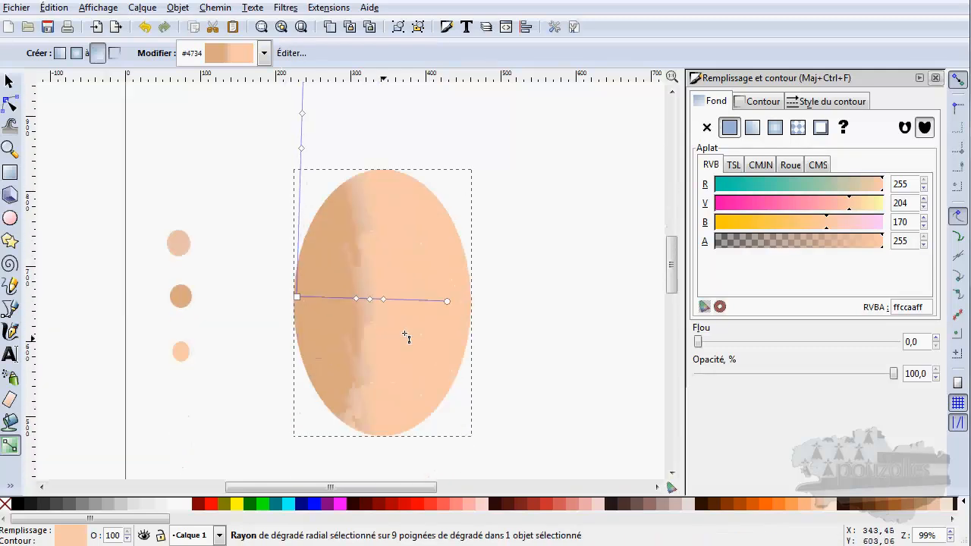
{"action": "left_click_drag", "start_coordinate": [447, 301], "coordinate": [496, 374]}
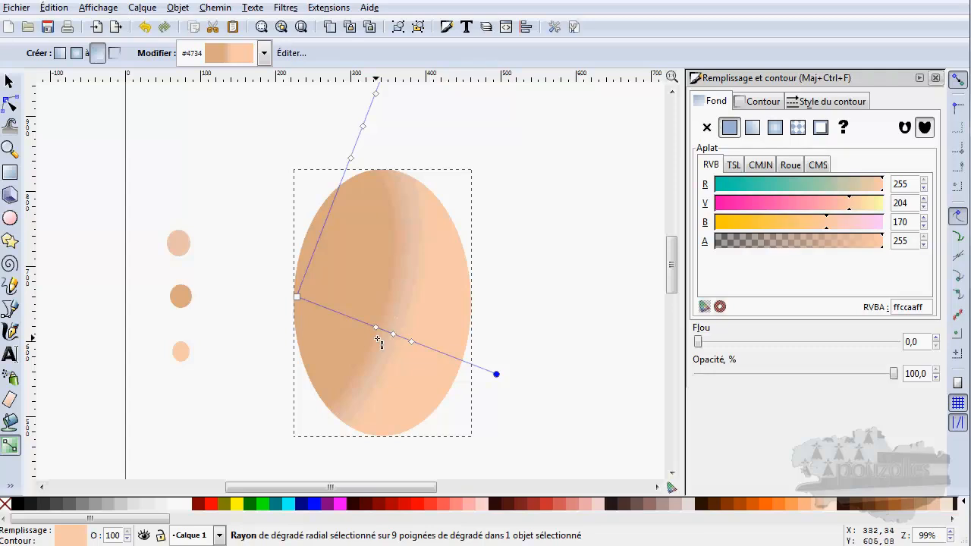
{"action": "mouse_move", "coordinate": [394, 334]}
{"action": "left_mouse_down"}
{"action": "mouse_move", "coordinate": [376, 330]}
{"action": "mouse_move", "coordinate": [412, 344]}
{"action": "mouse_move", "coordinate": [374, 328]}
{"action": "mouse_move", "coordinate": [402, 337]}
{"action": "left_mouse_up"}
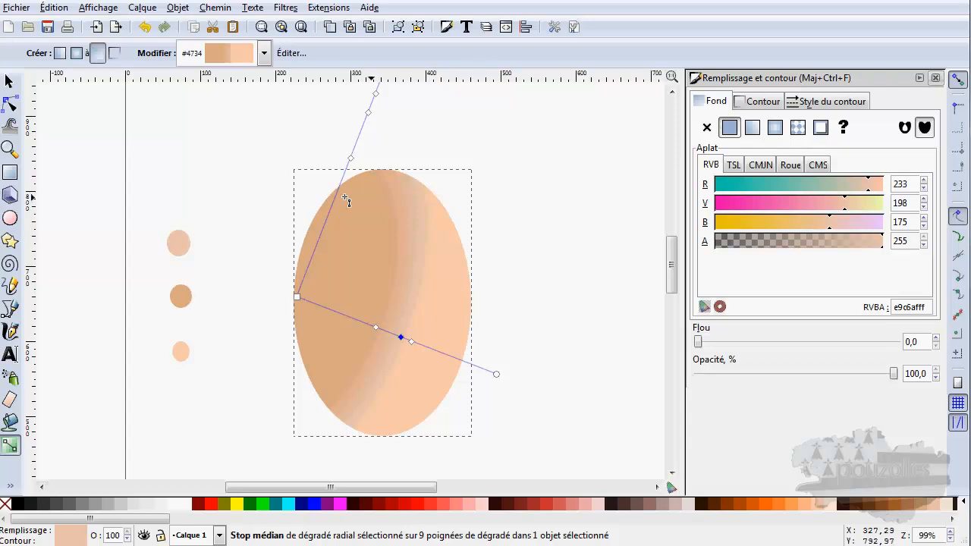
Step: Delete the gradient ellipse and draw a plain peach ellipse of about 210 × 303 px in its place
{"action": "left_click", "coordinate": [10, 82]}
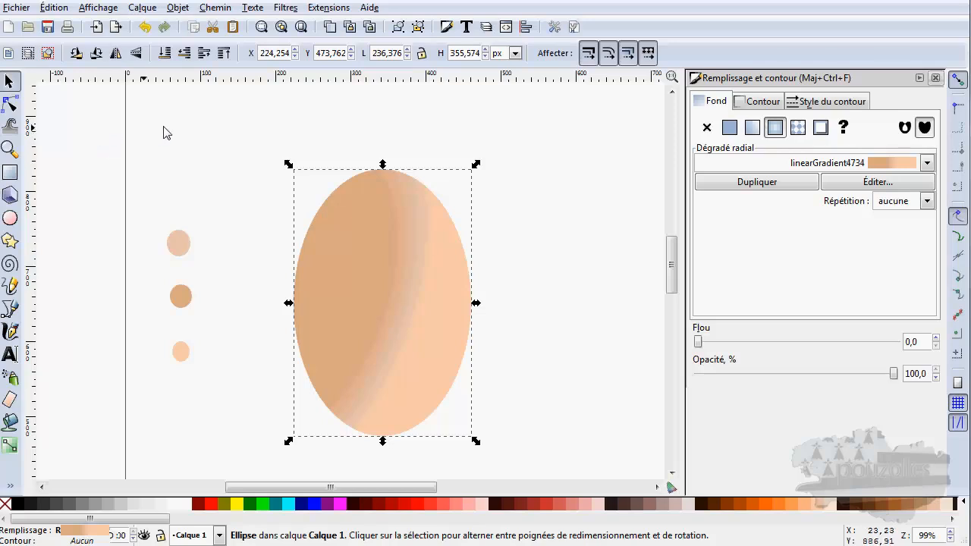
{"action": "key", "text": "Delete"}
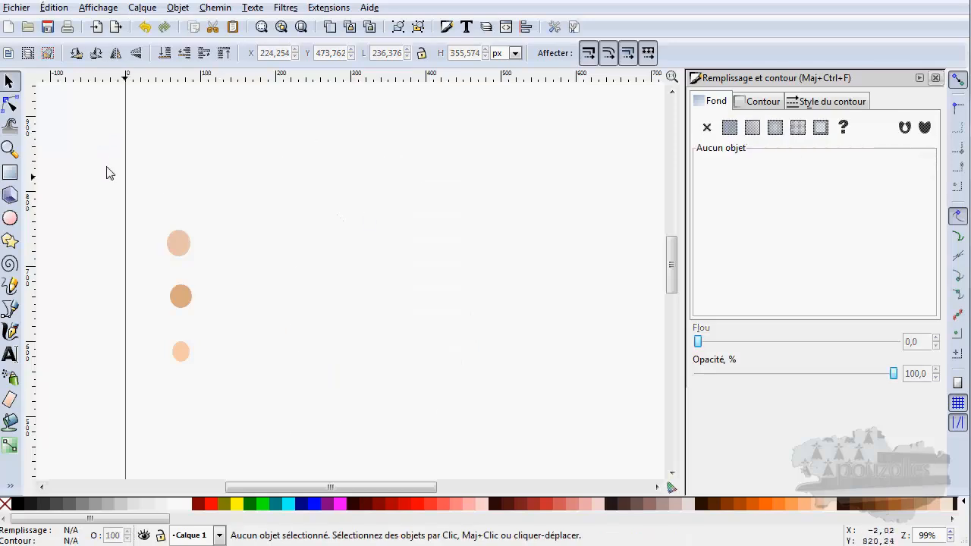
{"action": "left_click", "coordinate": [10, 219]}
{"action": "left_click_drag", "start_coordinate": [325, 174], "coordinate": [485, 407]}
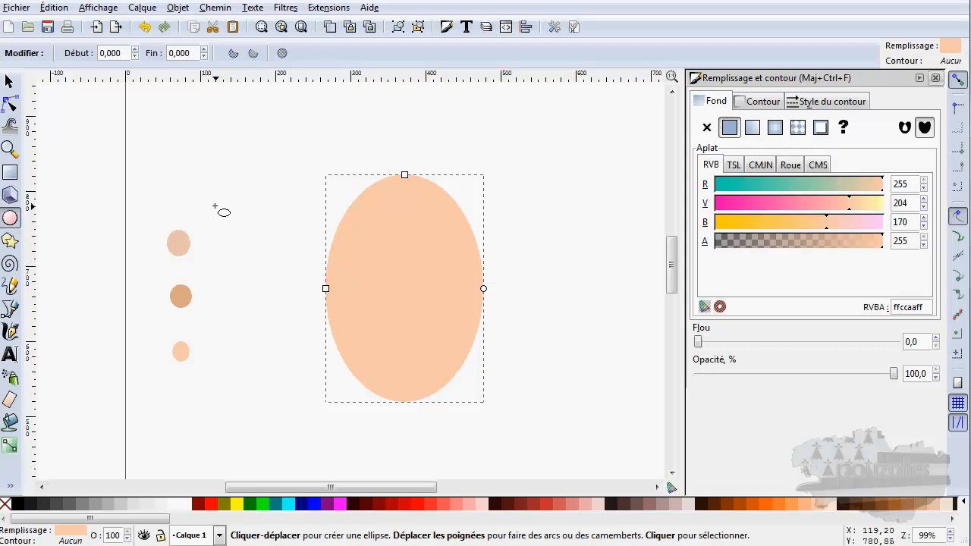
Step: Duplicate the peach ellipse and move the copy left to about X 205 px, overlapping the original
{"action": "key", "text": "s"}
{"action": "left_click", "coordinate": [331, 26]}
{"action": "left_click_drag", "start_coordinate": [392, 260], "coordinate": [344, 261]}
{"action": "left_click", "coordinate": [181, 299]}
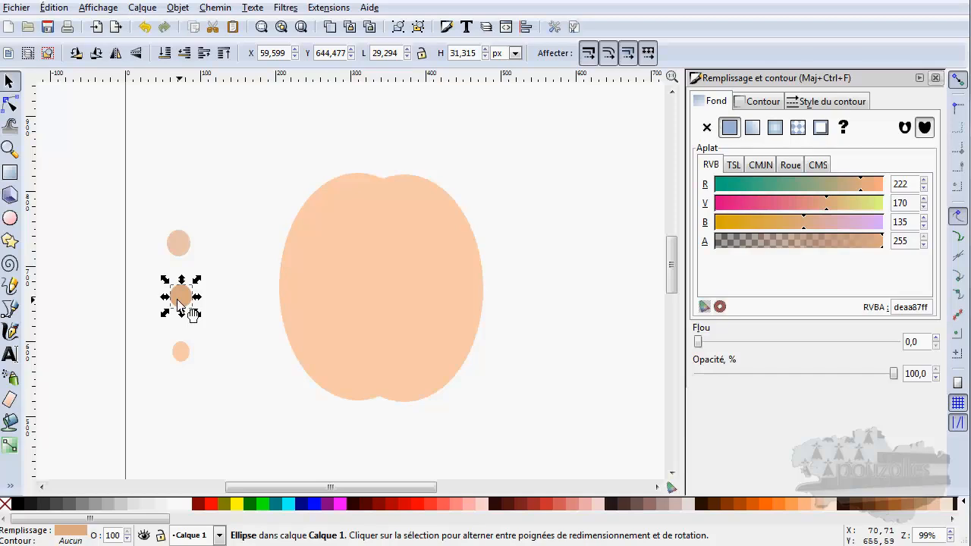
{"action": "left_click", "coordinate": [10, 487]}
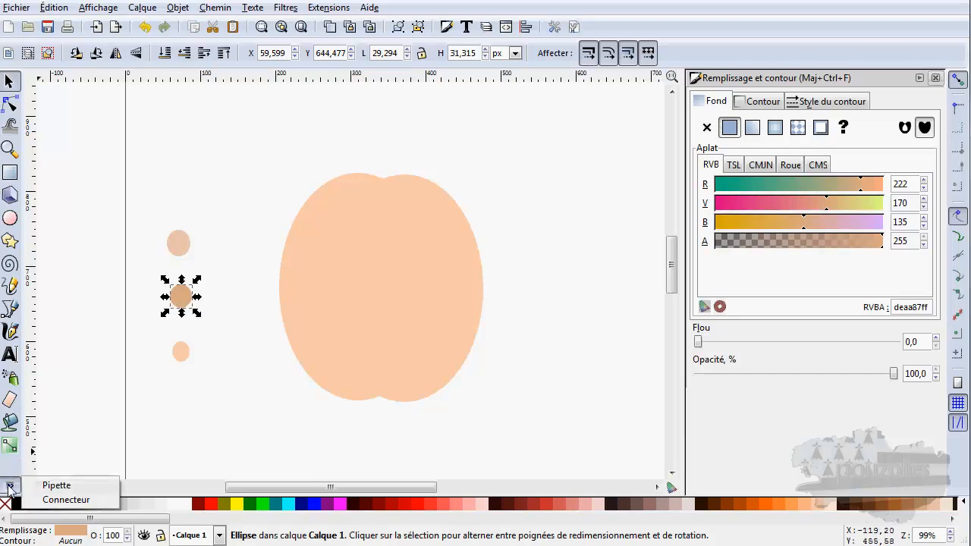
{"action": "left_click", "coordinate": [55, 486]}
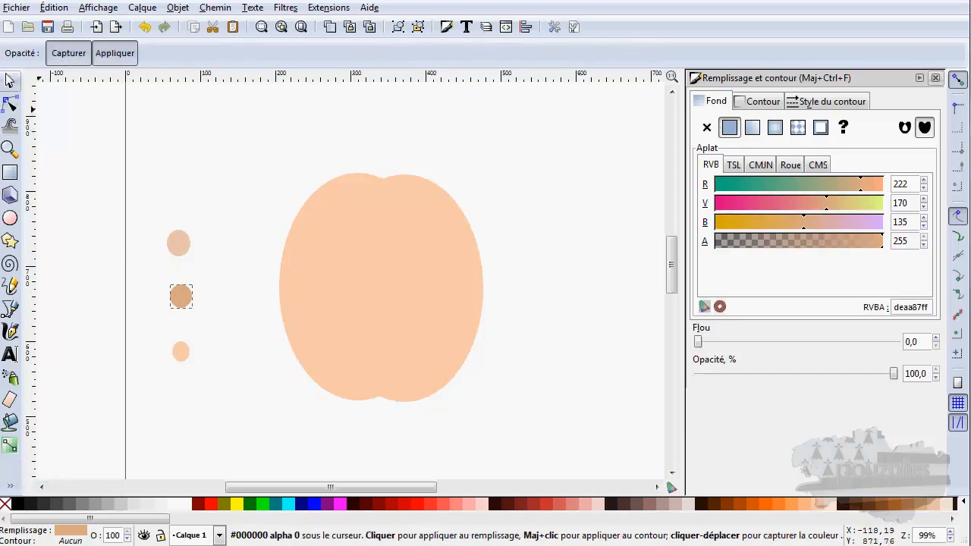
{"action": "key", "text": "s"}
Step: Recolour the copied ellipse tan deaa87 by sampling the middle swatch
{"action": "left_click", "coordinate": [329, 252]}
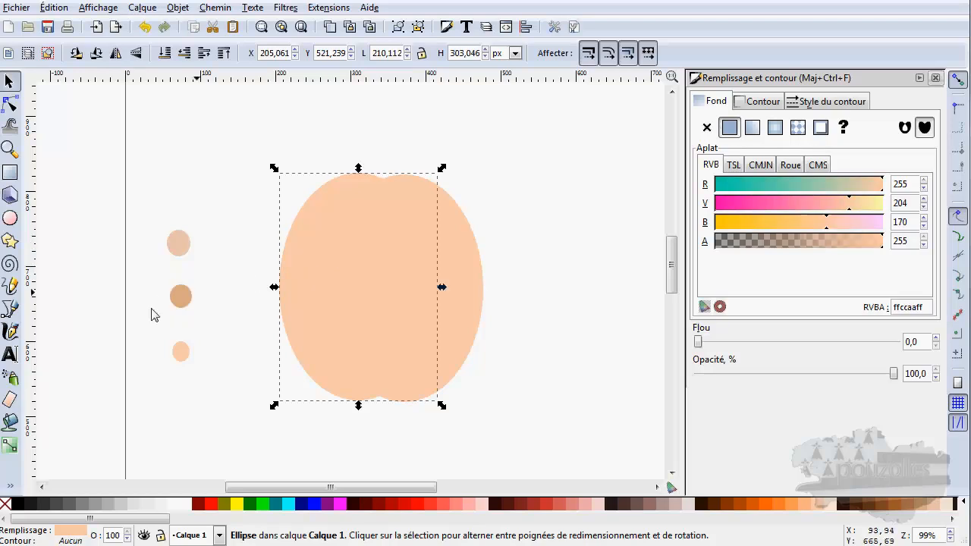
{"action": "left_click", "coordinate": [11, 488]}
{"action": "left_click", "coordinate": [55, 485]}
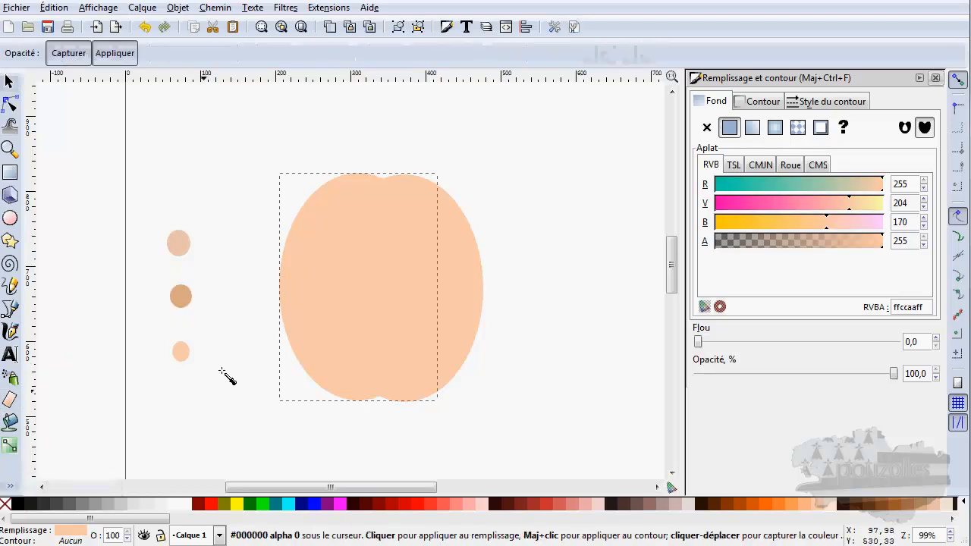
{"action": "left_click", "coordinate": [182, 301]}
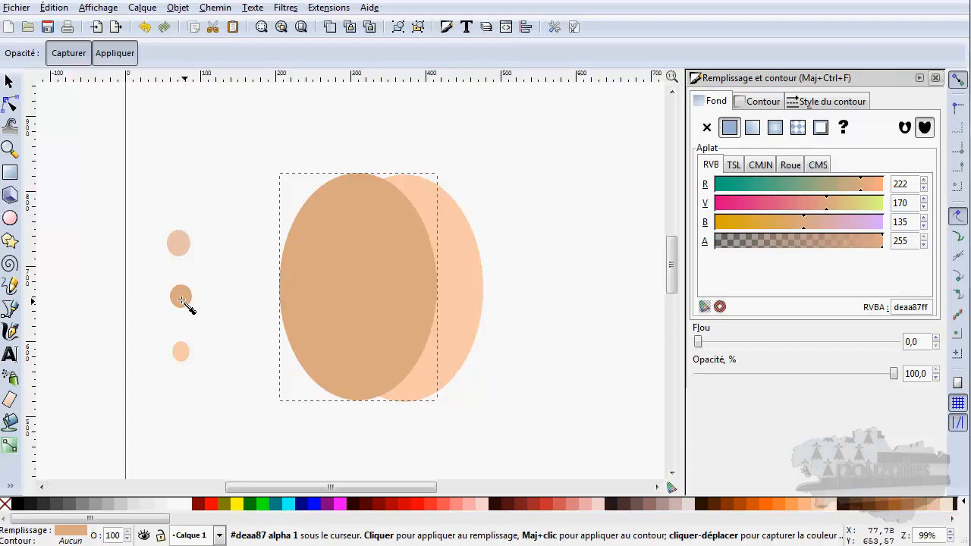
Step: Duplicate the tan ellipse and move the copy further left to about X 167 px
{"action": "left_click", "coordinate": [9, 81]}
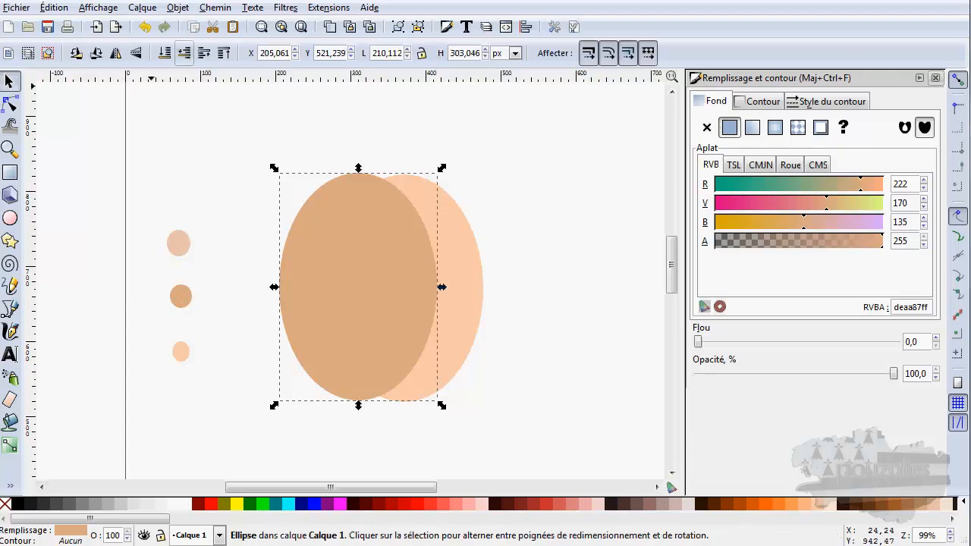
{"action": "left_click", "coordinate": [330, 27]}
{"action": "left_click_drag", "start_coordinate": [370, 261], "coordinate": [337, 262]}
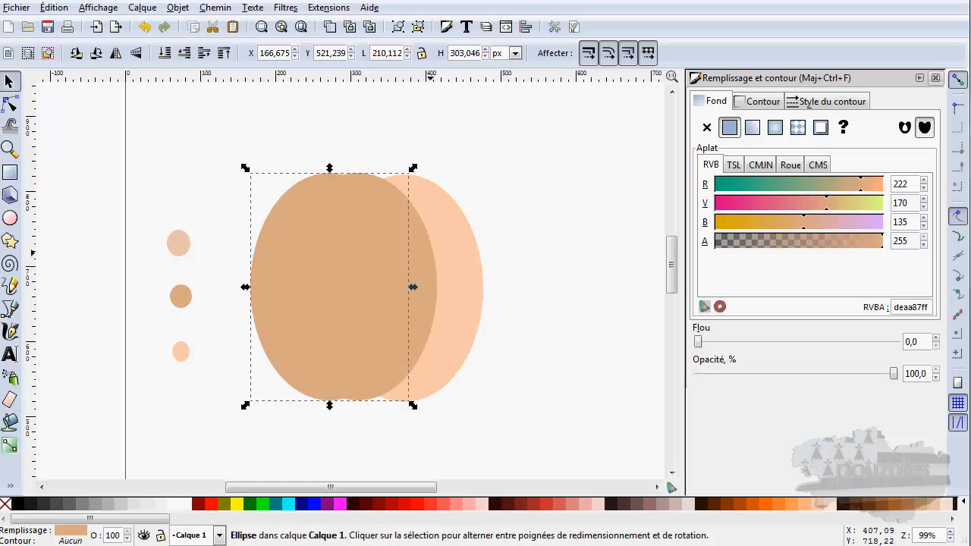
Step: Recolour the middle of the three overlapping ellipses pinkish beige e9c6af by sampling the upper swatch
{"action": "key", "text": "ctrl+z"}
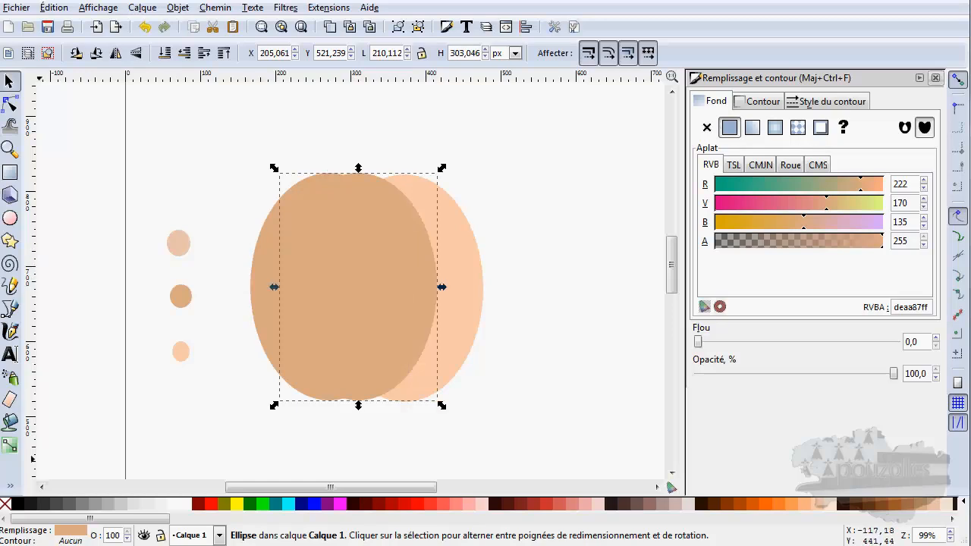
{"action": "left_click", "coordinate": [9, 485]}
{"action": "left_click", "coordinate": [57, 485]}
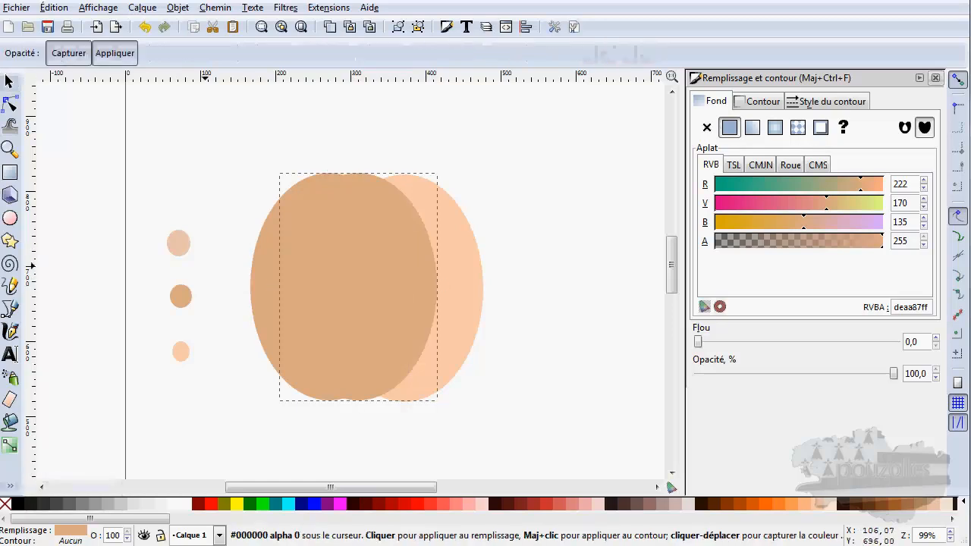
{"action": "left_click", "coordinate": [182, 242]}
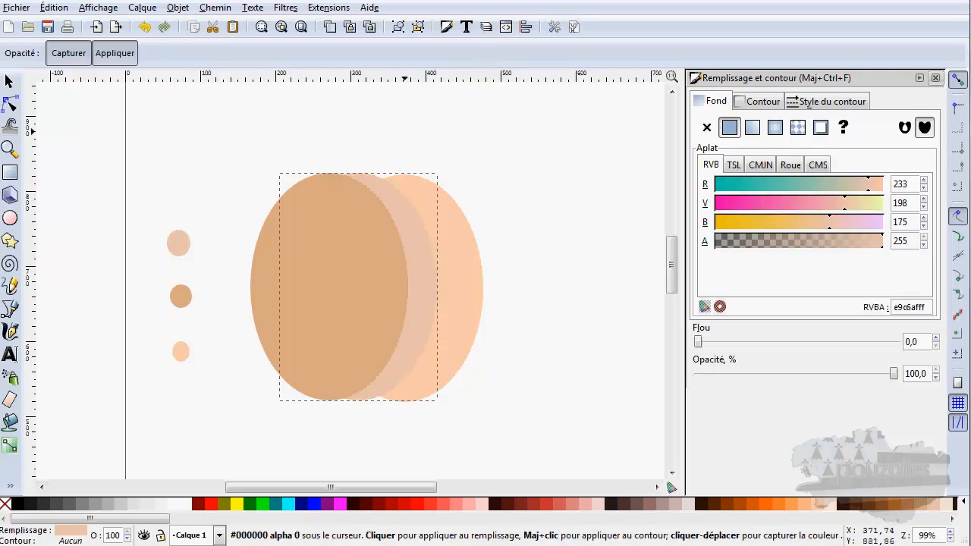
{"action": "key", "text": "s"}
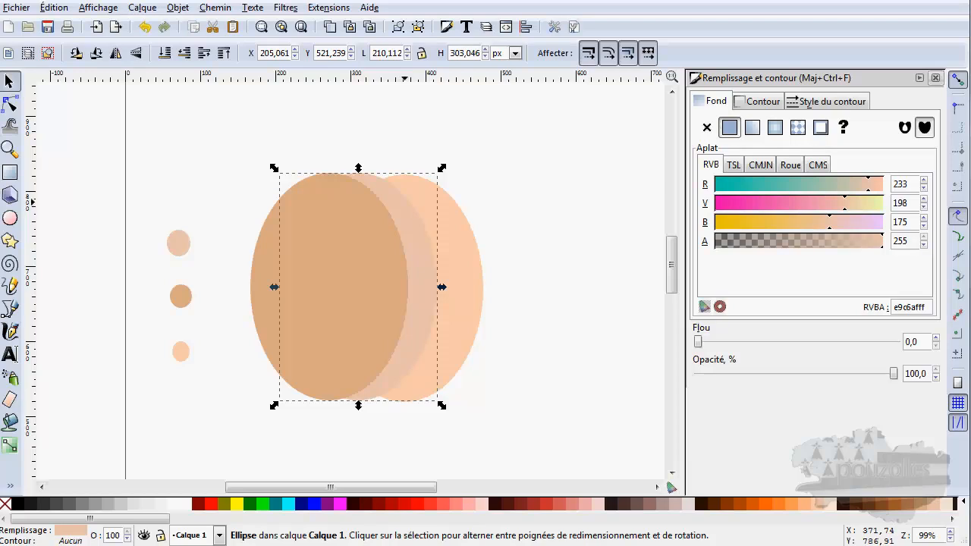
Step: Try clipping the pinkish beige ellipse with the large tan ellipse, and undo the clip
{"action": "key", "text": "shift+s"}
{"action": "key", "text": "shift+s"}
{"action": "key", "text": "shift"}
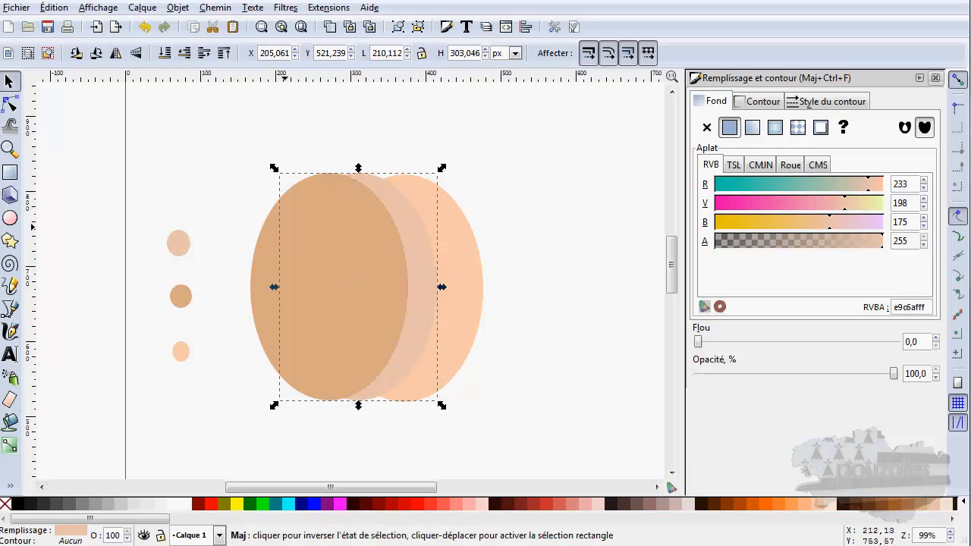
{"action": "left_click", "coordinate": [257, 248], "text": "shift"}
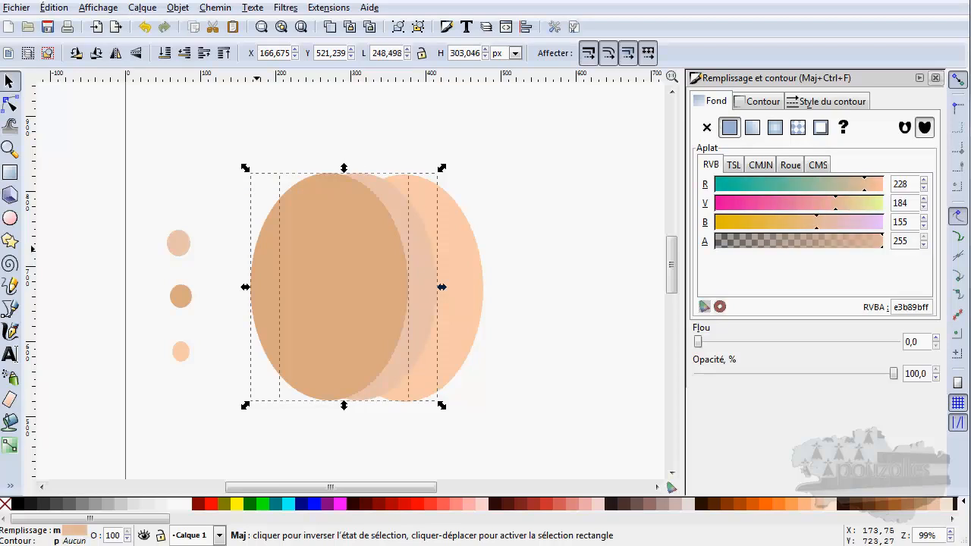
{"action": "right_click", "coordinate": [353, 249]}
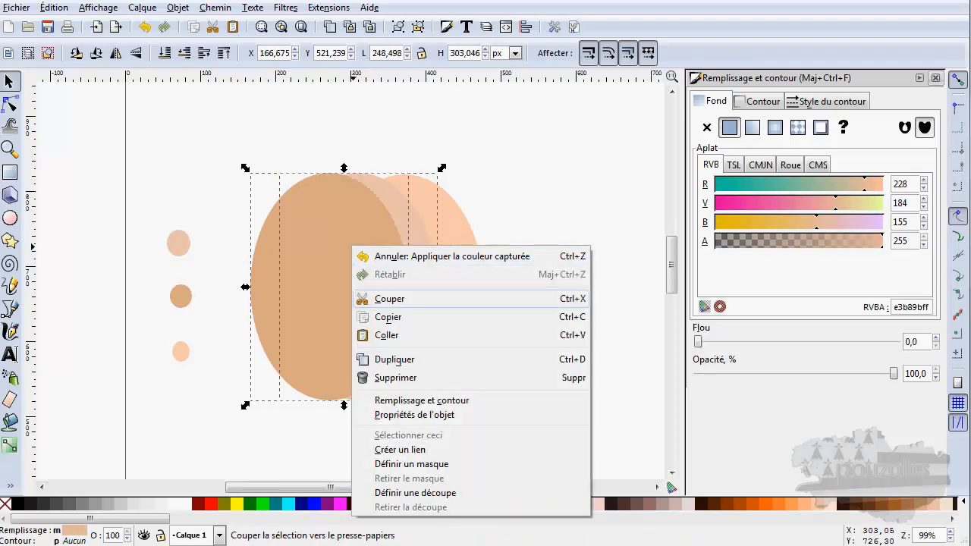
{"action": "left_click", "coordinate": [415, 492]}
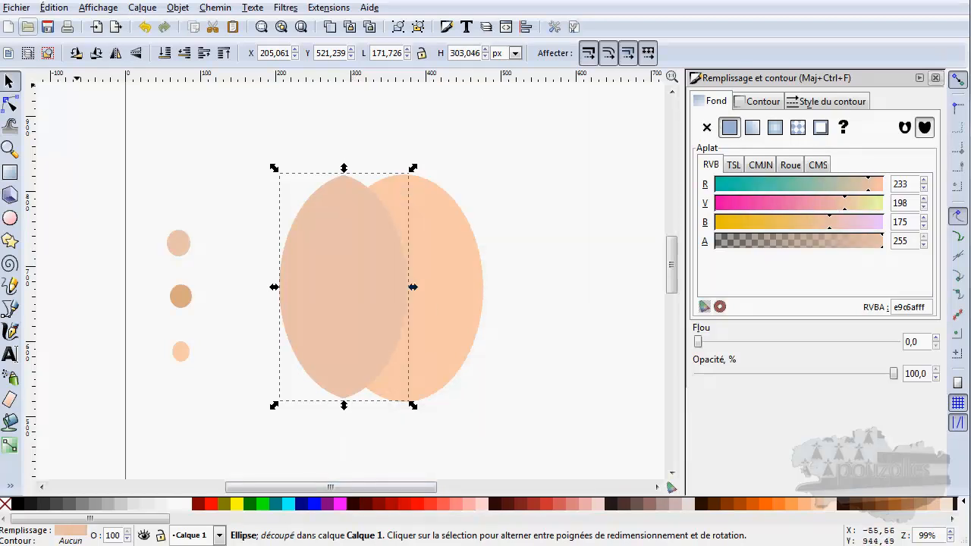
{"action": "left_click", "coordinate": [144, 26]}
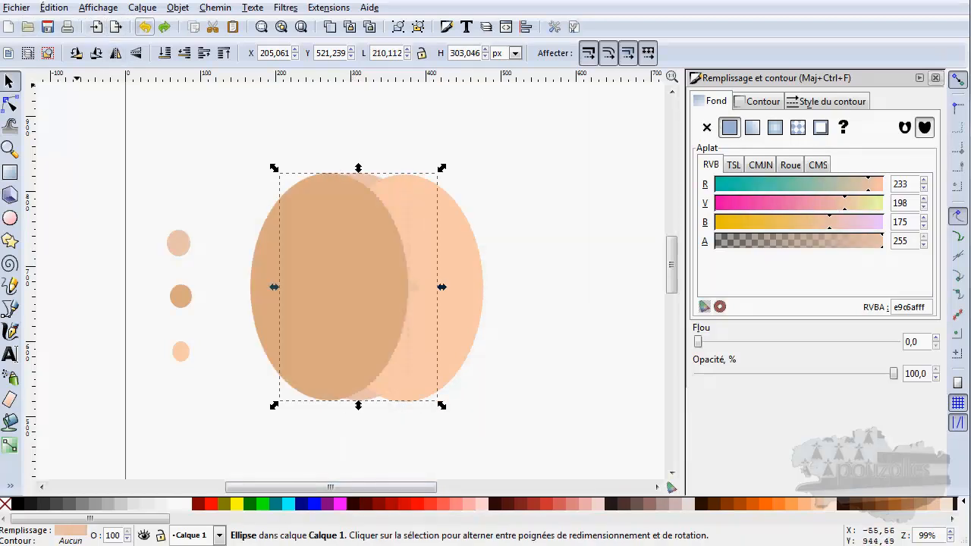
Step: Duplicate the large pinkish beige ellipse in place, on top of the tan one
{"action": "left_click", "coordinate": [403, 232]}
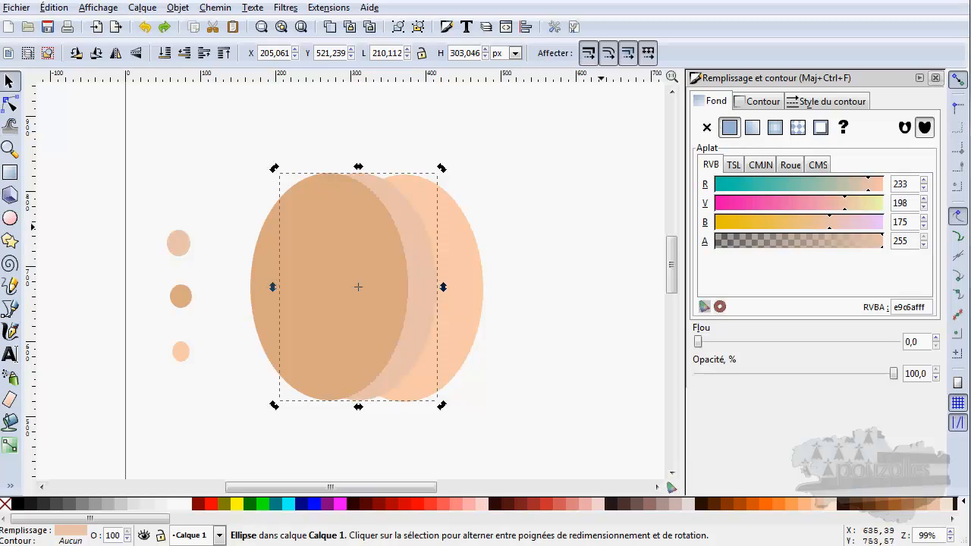
{"action": "key", "text": "Escape"}
{"action": "left_click", "coordinate": [417, 236]}
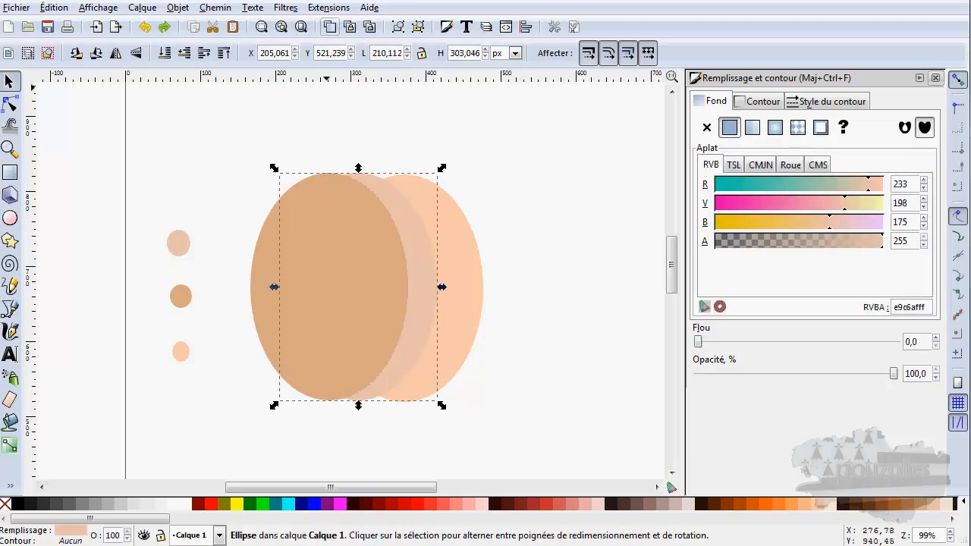
{"action": "left_click", "coordinate": [329, 27]}
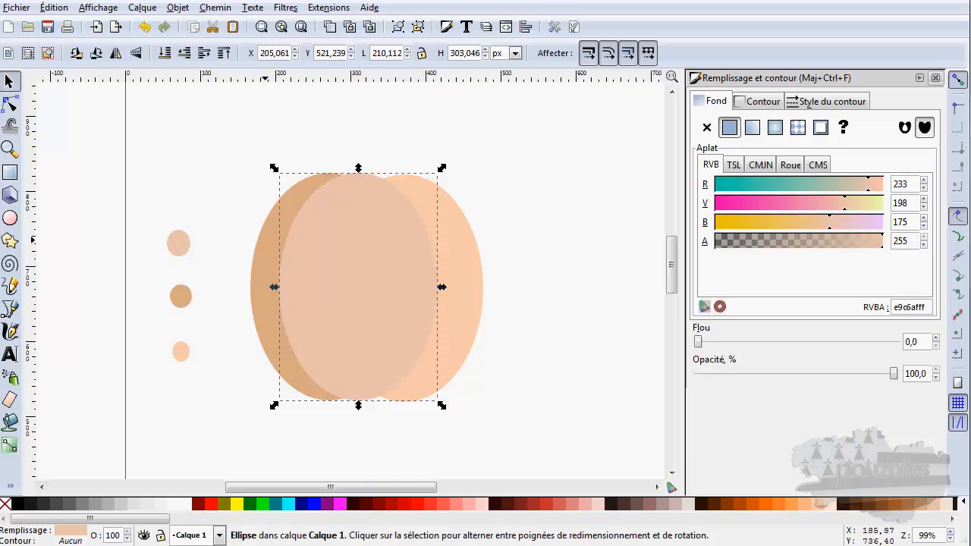
Step: Clip the large tan ellipse to the outline of the duplicated pinkish beige ellipse, keeping its position
{"action": "left_click", "coordinate": [264, 247], "text": "shift"}
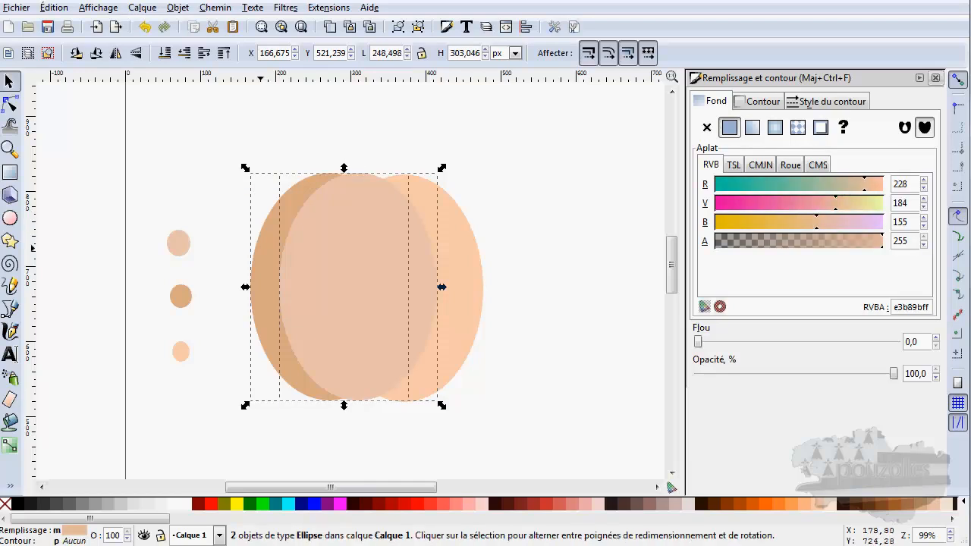
{"action": "right_click", "coordinate": [308, 228]}
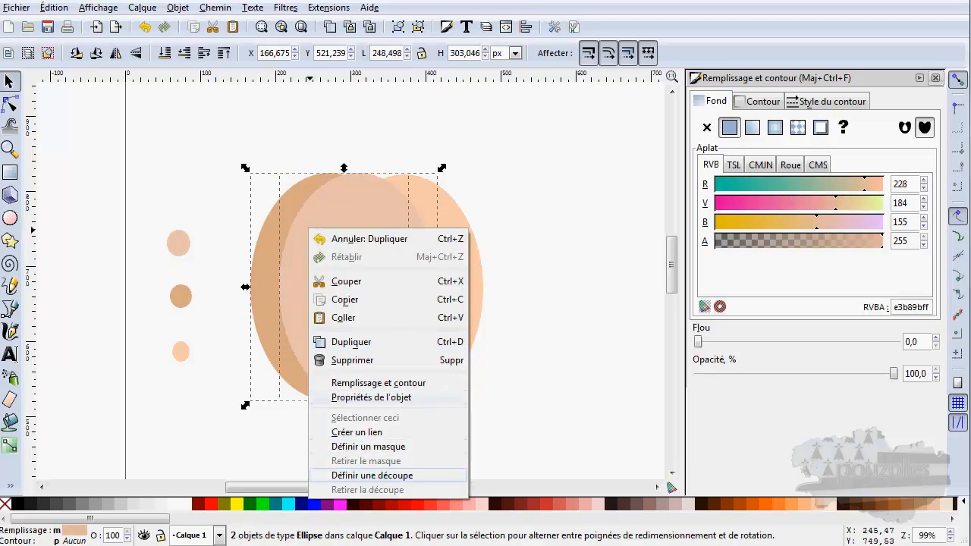
{"action": "left_click", "coordinate": [372, 475]}
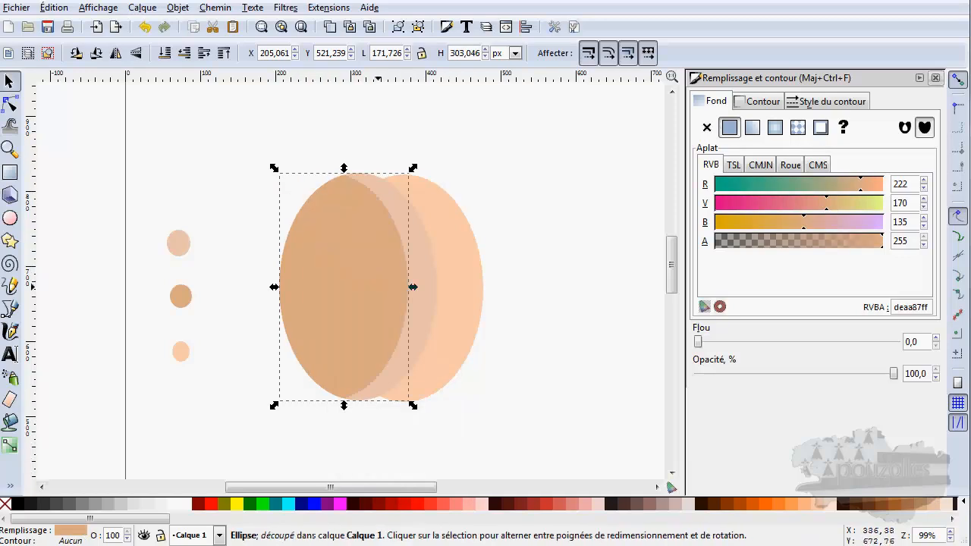
{"action": "mouse_move", "coordinate": [378, 286]}
{"action": "left_mouse_down"}
{"action": "mouse_move", "coordinate": [393, 286]}
{"action": "mouse_move", "coordinate": [280, 283]}
{"action": "mouse_move", "coordinate": [400, 285]}
{"action": "mouse_move", "coordinate": [349, 285]}
{"action": "mouse_move", "coordinate": [373, 284]}
{"action": "left_mouse_up"}
{"action": "left_click", "coordinate": [145, 27]}
Step: Group the clipped tan ellipse with the pinkish beige ellipse beneath it
{"action": "left_click", "coordinate": [393, 207], "text": "shift"}
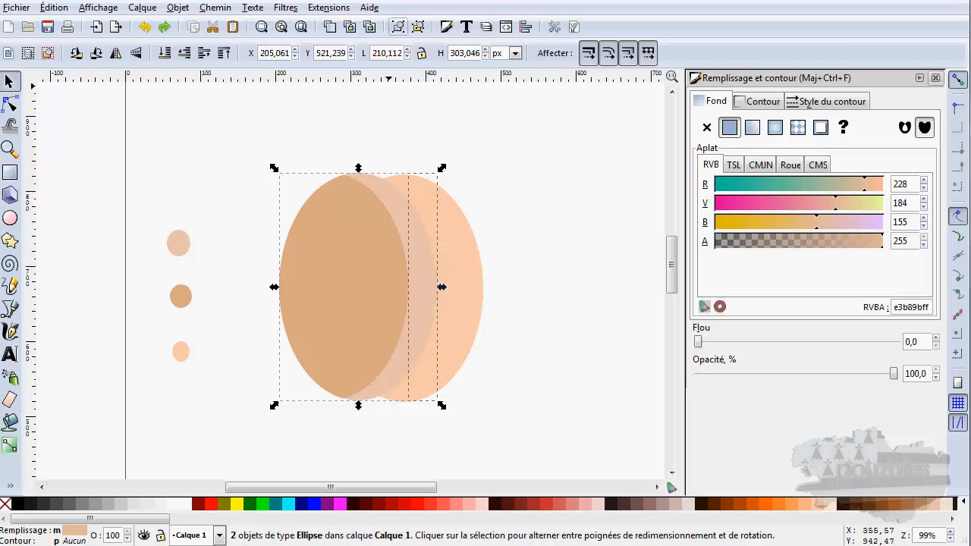
{"action": "left_click", "coordinate": [397, 27]}
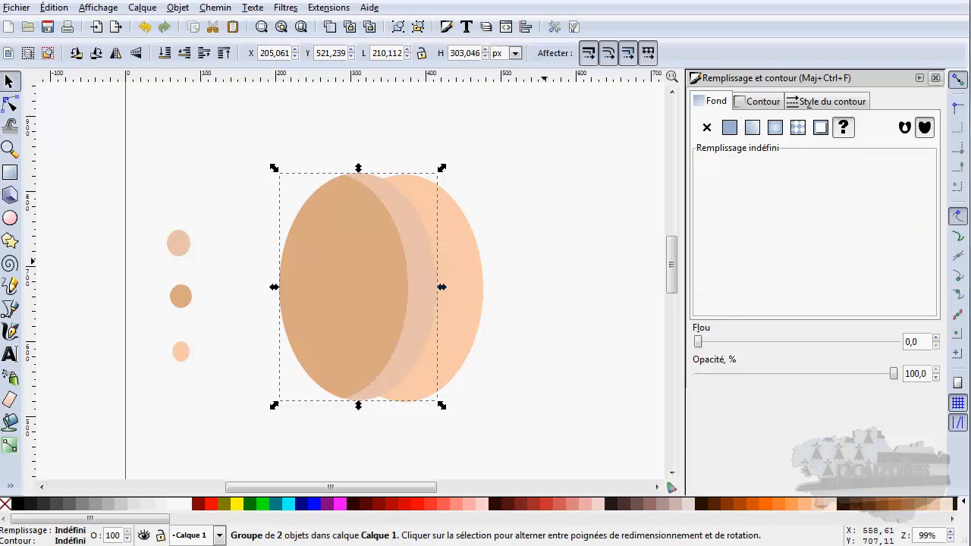
{"action": "left_click", "coordinate": [544, 261]}
Step: Duplicate the peach ellipse in front and use the copy to clip the two-tone shading group
{"action": "left_click", "coordinate": [463, 275]}
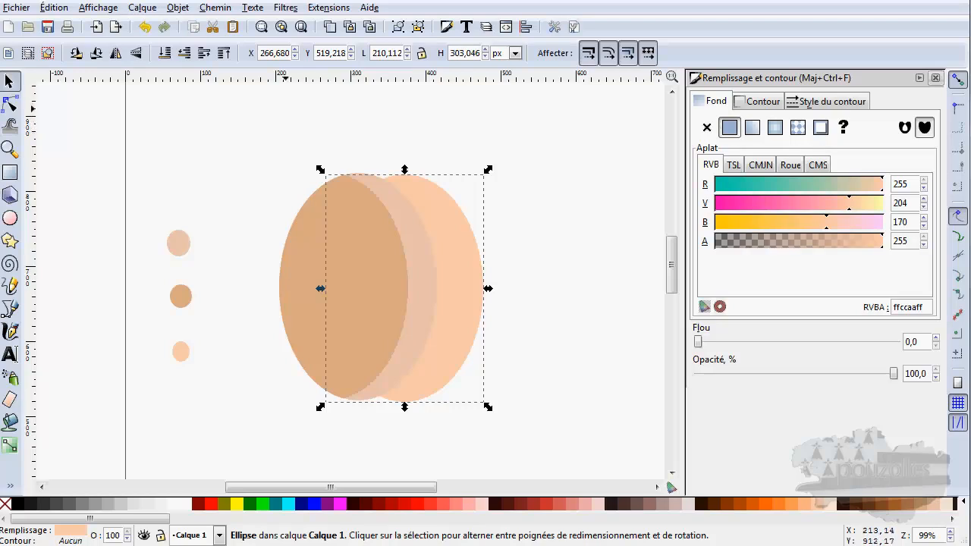
{"action": "left_click", "coordinate": [330, 26]}
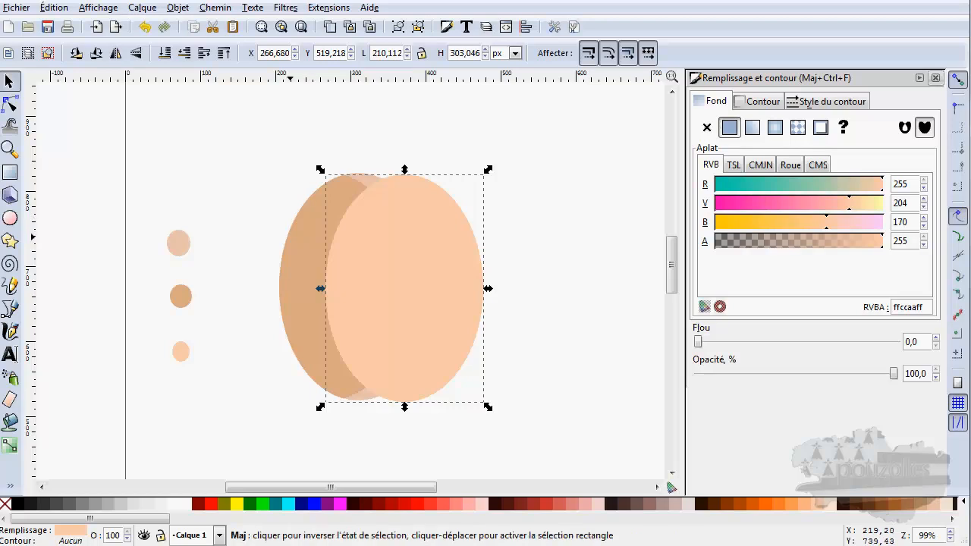
{"action": "left_click", "coordinate": [296, 237], "text": "shift"}
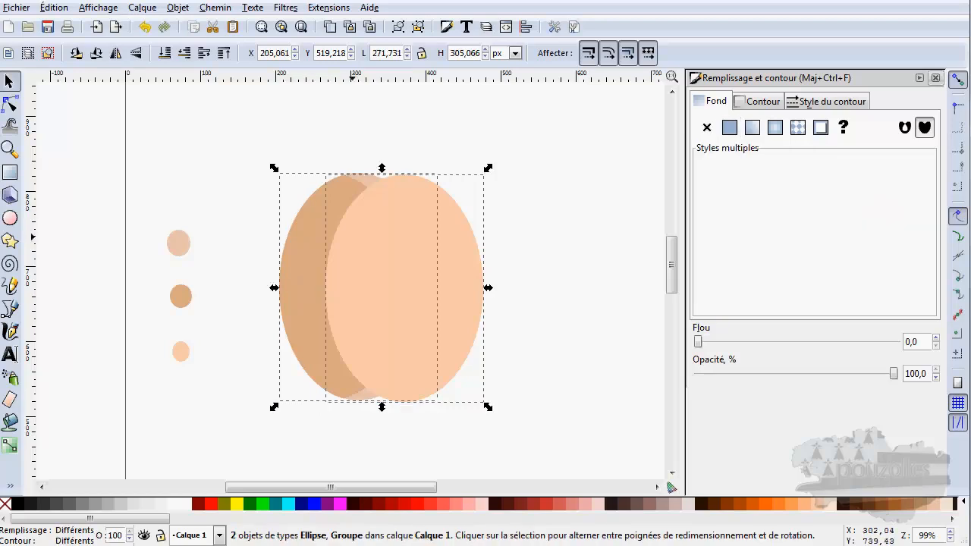
{"action": "right_click", "coordinate": [349, 234]}
{"action": "left_click", "coordinate": [409, 424]}
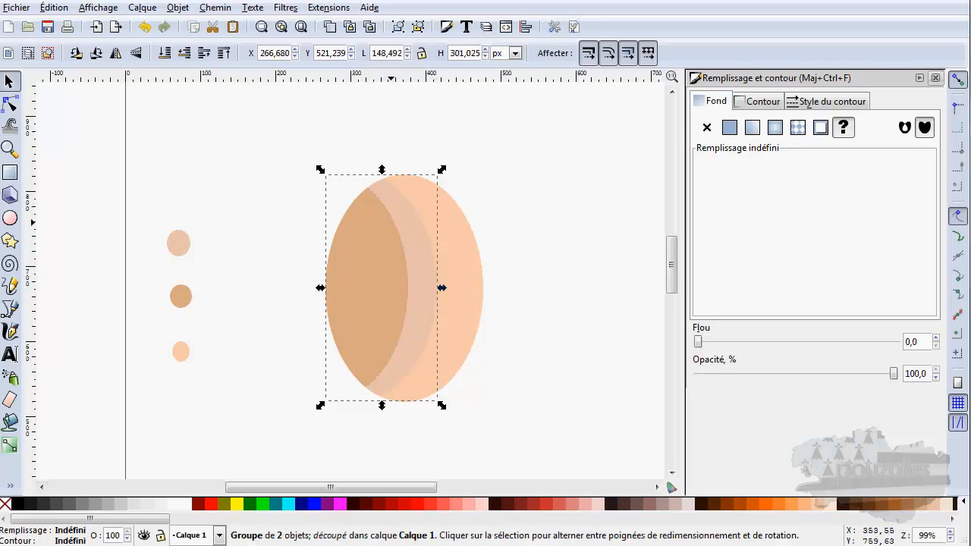
Step: Shift the clipped shading group over the peach ellipse and adjust its width from both sides
{"action": "left_click", "coordinate": [393, 221]}
{"action": "left_click_drag", "start_coordinate": [442, 169], "coordinate": [400, 173]}
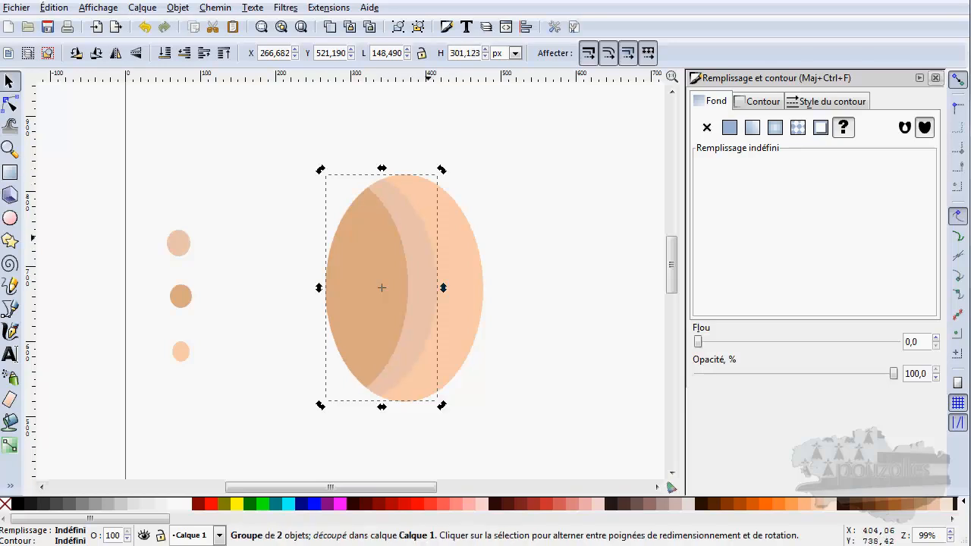
{"action": "left_click", "coordinate": [381, 287]}
{"action": "left_click_drag", "start_coordinate": [382, 287], "coordinate": [384, 288]}
{"action": "left_click_drag", "start_coordinate": [442, 287], "coordinate": [489, 287]}
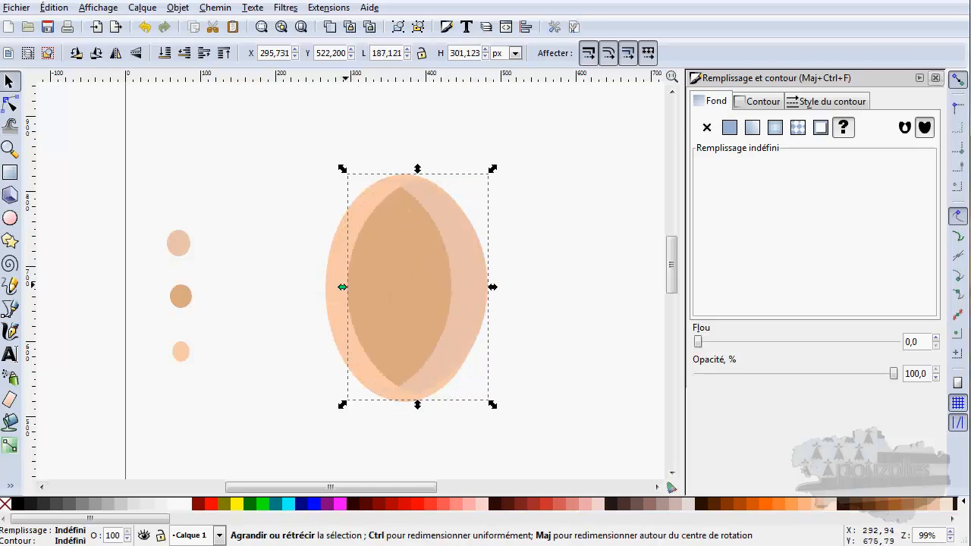
{"action": "mouse_move", "coordinate": [342, 287]}
{"action": "left_mouse_down"}
{"action": "mouse_move", "coordinate": [314, 286]}
{"action": "mouse_move", "coordinate": [328, 287]}
{"action": "left_mouse_up"}
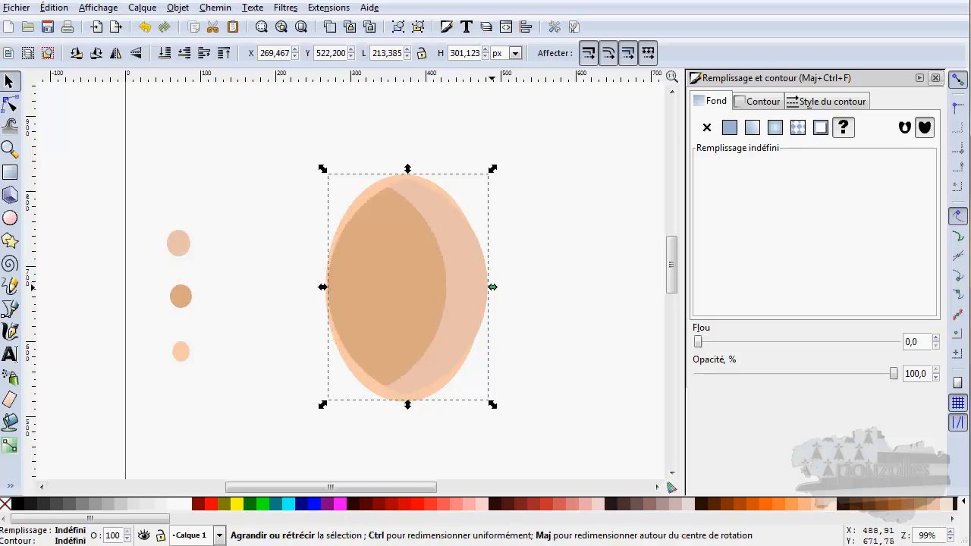
{"action": "left_click_drag", "start_coordinate": [493, 287], "coordinate": [453, 279]}
{"action": "left_click", "coordinate": [535, 306]}
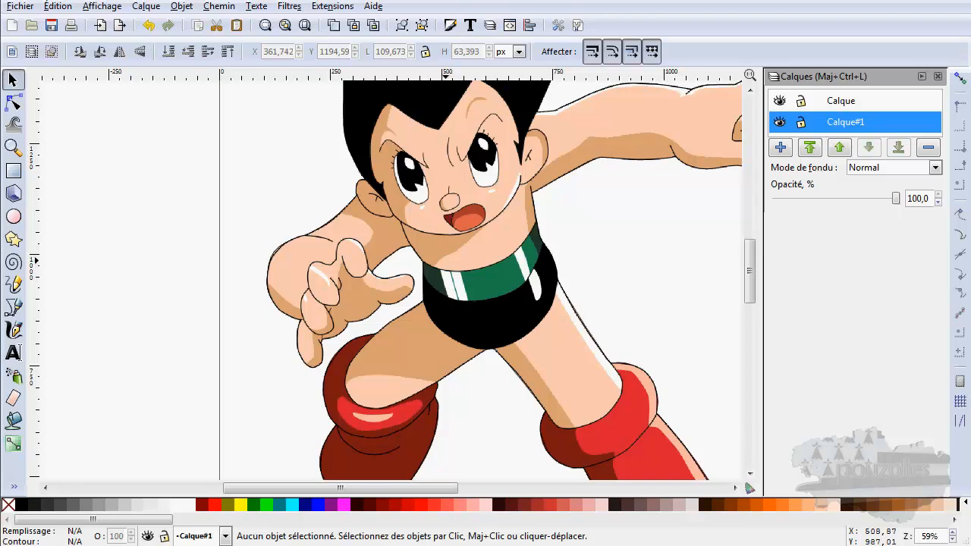
Step: Hide the Calque layer in the cartoon character drawing and examine the flat-coloured figure from head to boots
{"action": "scroll", "coordinate": [446, 262], "scroll_direction": "up", "scroll_amount": 2}
{"action": "left_click", "coordinate": [779, 101]}
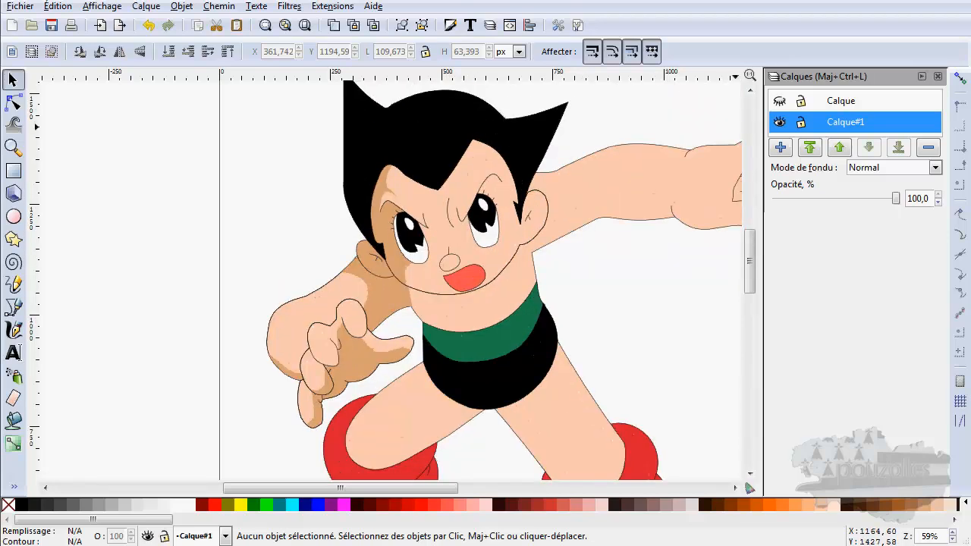
{"action": "scroll", "coordinate": [391, 290], "scroll_direction": "down", "scroll_amount": 6}
{"action": "scroll", "coordinate": [383, 169], "scroll_direction": "up", "scroll_amount": 6}
{"action": "scroll", "coordinate": [366, 168], "scroll_direction": "down", "scroll_amount": 4}
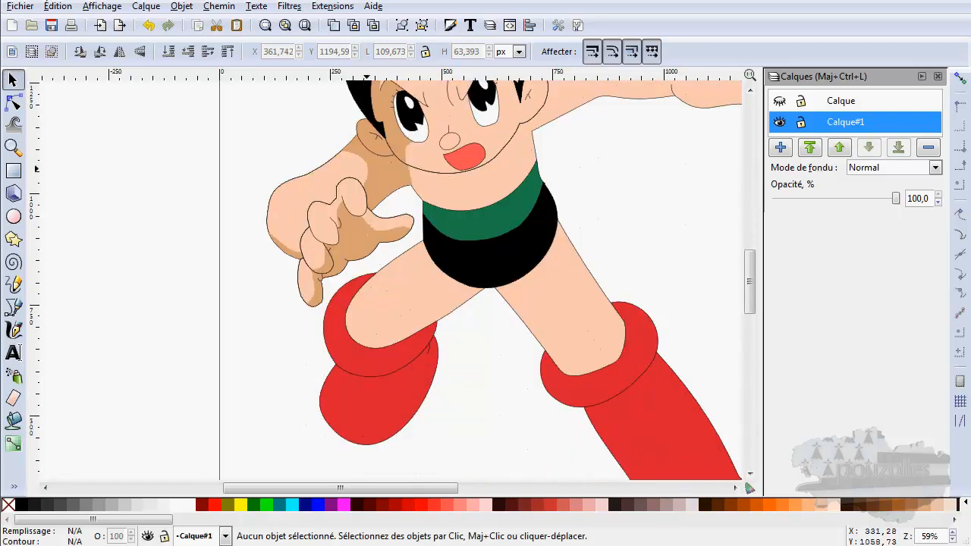
Step: Inspect the two thigh shapes and compare them with the shaded reference image by toggling the Calque layer's visibility
{"action": "left_click", "coordinate": [408, 283]}
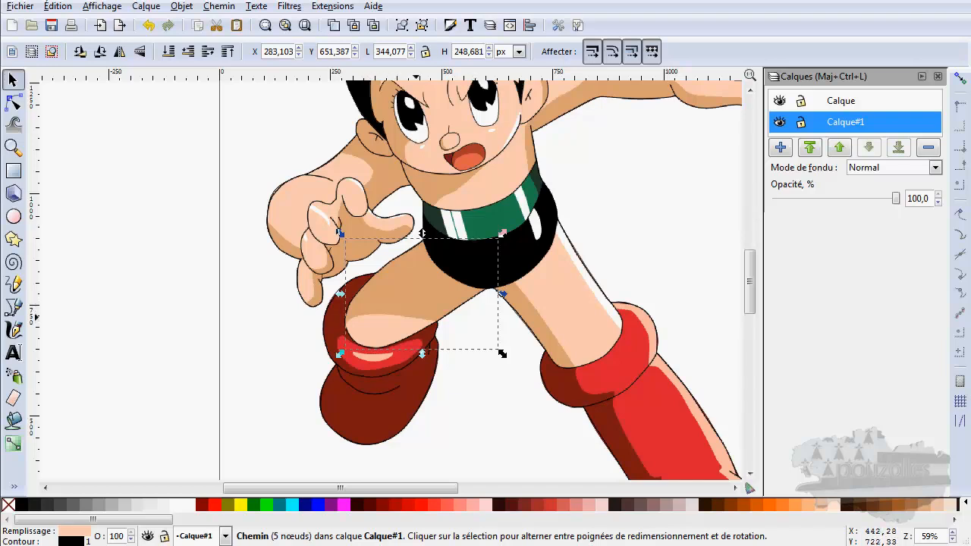
{"action": "left_click", "coordinate": [549, 318]}
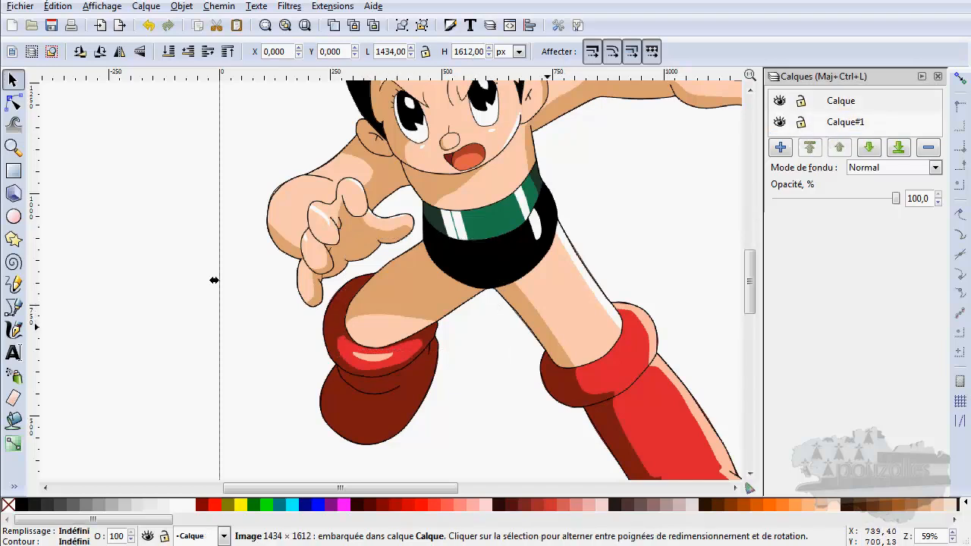
{"action": "left_click", "coordinate": [531, 299]}
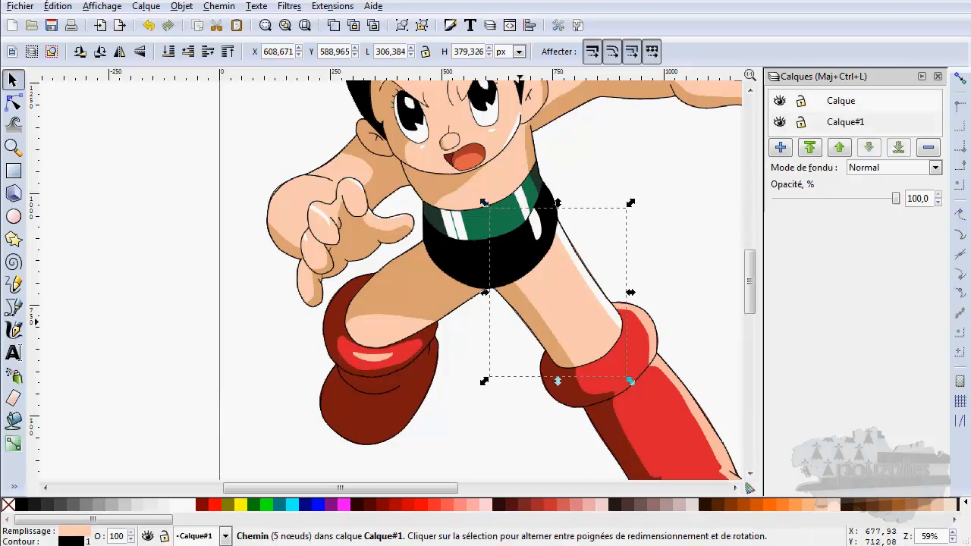
{"action": "left_click", "coordinate": [406, 281]}
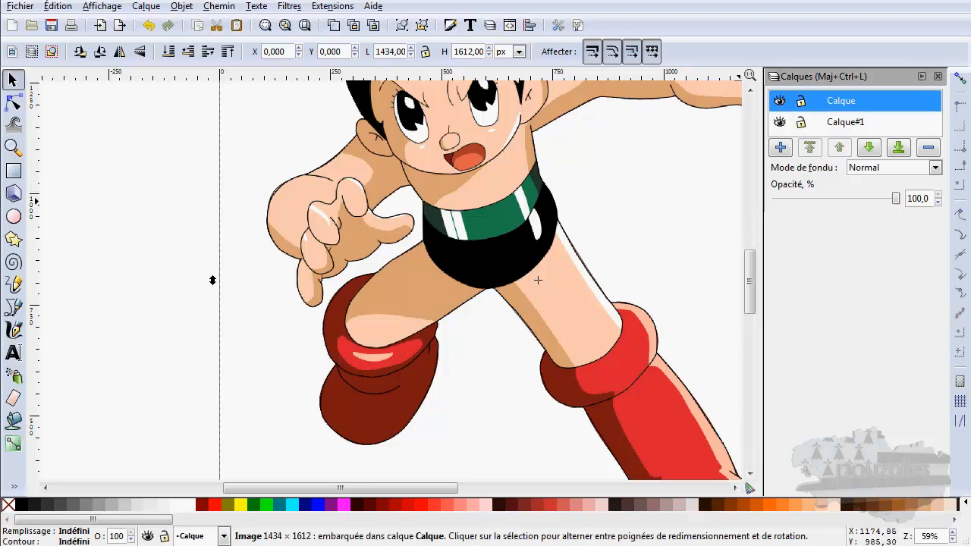
{"action": "left_click", "coordinate": [780, 101]}
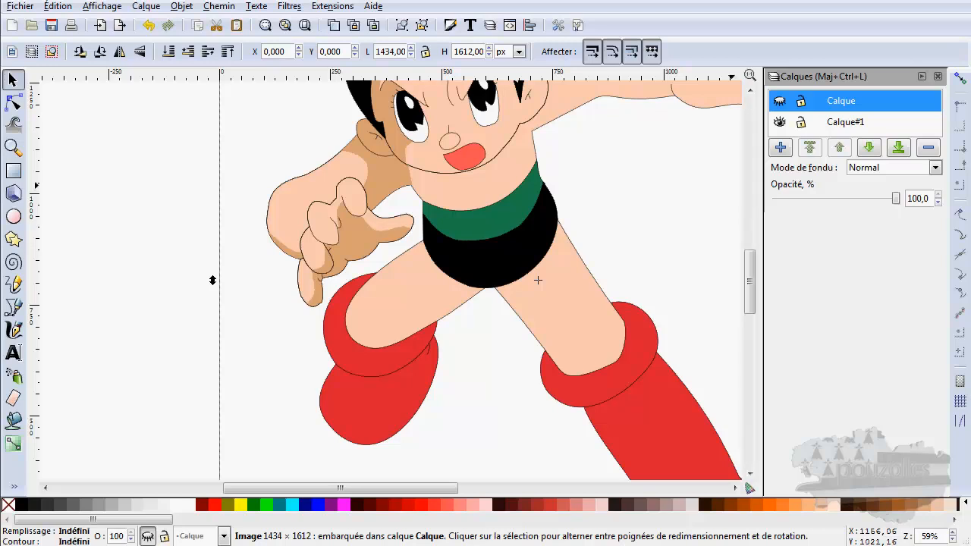
{"action": "left_click", "coordinate": [779, 101]}
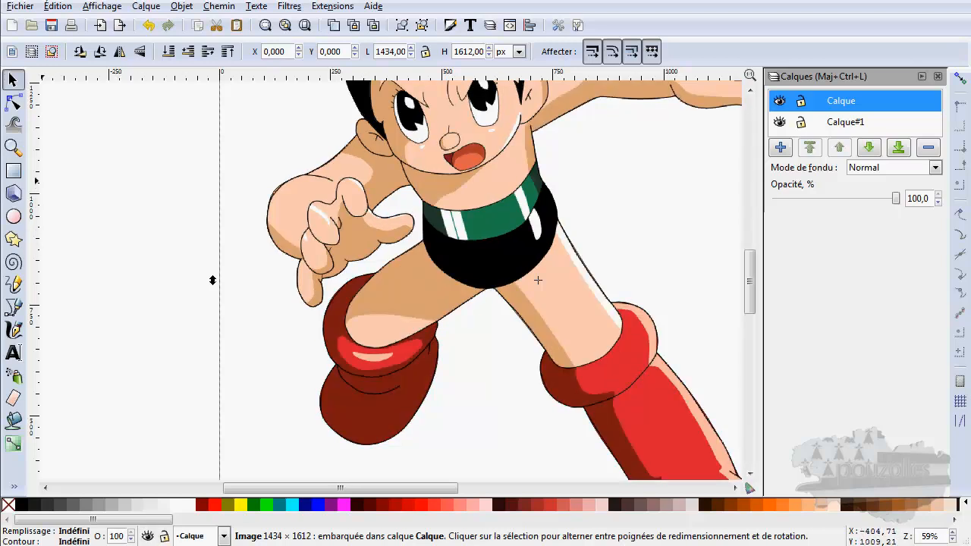
Step: Draw a closed freehand outline around the shaded part of the bent leg's thigh, with smoothing 41
{"action": "left_click", "coordinate": [14, 284]}
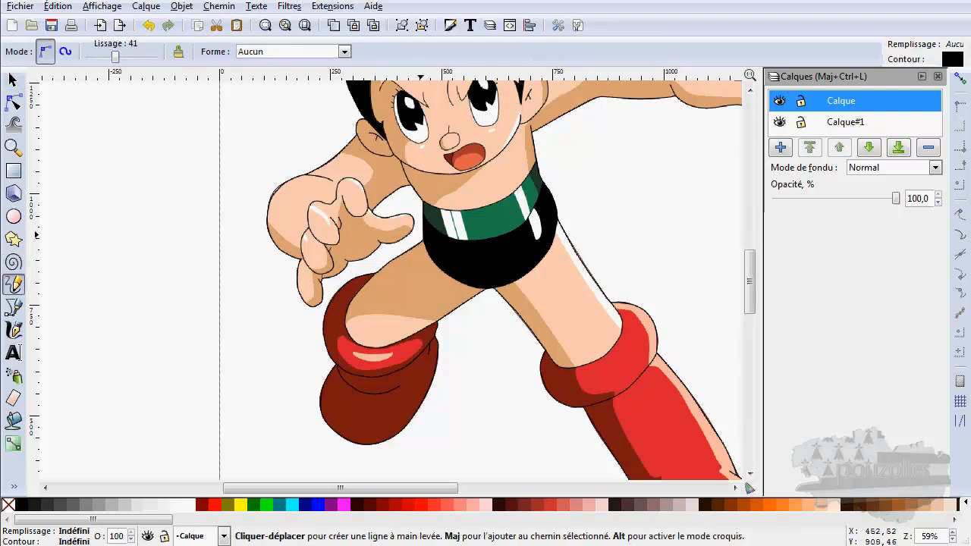
{"action": "left_click_drag", "start_coordinate": [420, 235], "coordinate": [406, 243]}
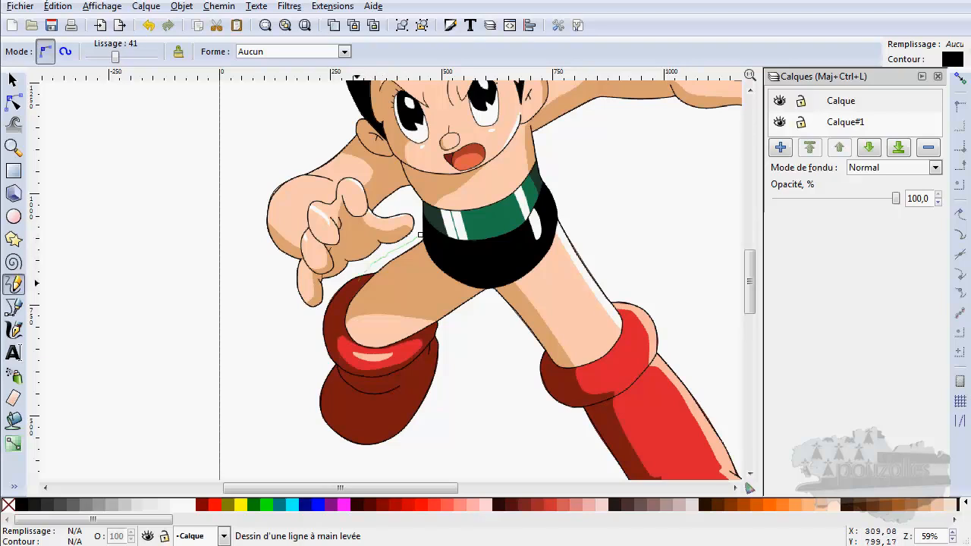
{"action": "mouse_move", "coordinate": [354, 280]}
{"action": "left_mouse_down"}
{"action": "mouse_move", "coordinate": [341, 316]}
{"action": "mouse_move", "coordinate": [351, 321]}
{"action": "mouse_move", "coordinate": [456, 322]}
{"action": "mouse_move", "coordinate": [487, 303]}
{"action": "mouse_move", "coordinate": [496, 273]}
{"action": "mouse_move", "coordinate": [474, 248]}
{"action": "mouse_move", "coordinate": [421, 235]}
{"action": "left_mouse_up"}
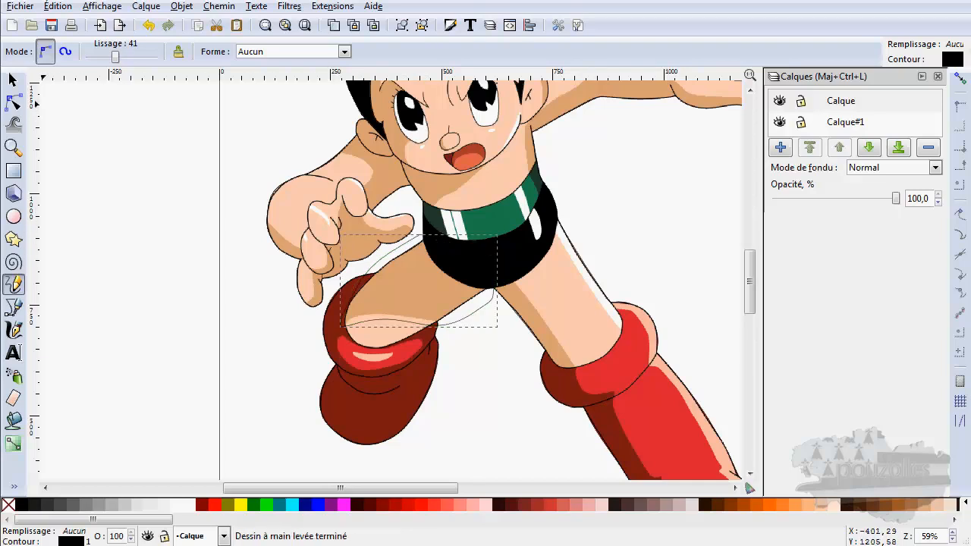
Step: Refine the thigh shadow outline's nodes and handles along the shading edge, deleting the surplus nodes near the crotch and knee
{"action": "key", "text": "n"}
{"action": "scroll", "coordinate": [397, 298], "scroll_direction": "up", "scroll_amount": 1}
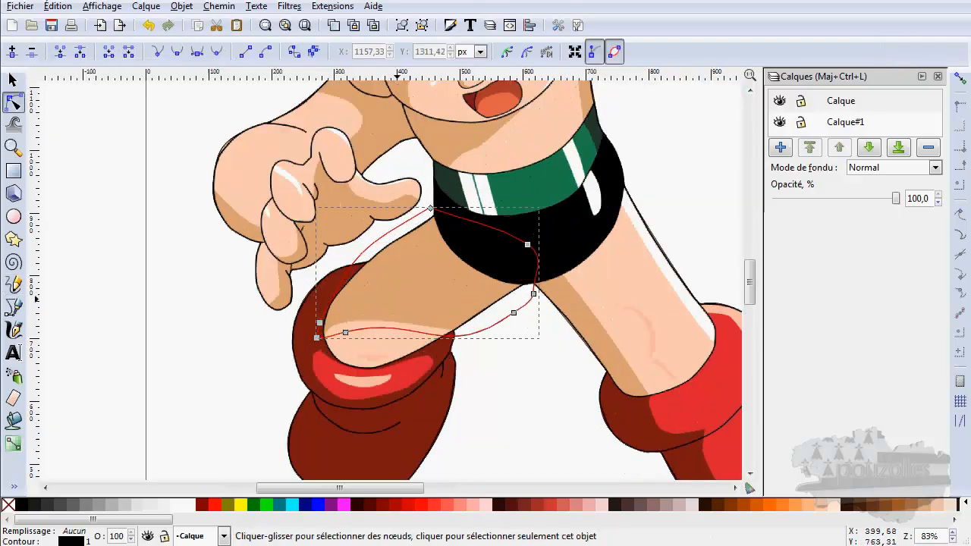
{"action": "scroll", "coordinate": [396, 299], "scroll_direction": "up", "scroll_amount": 1}
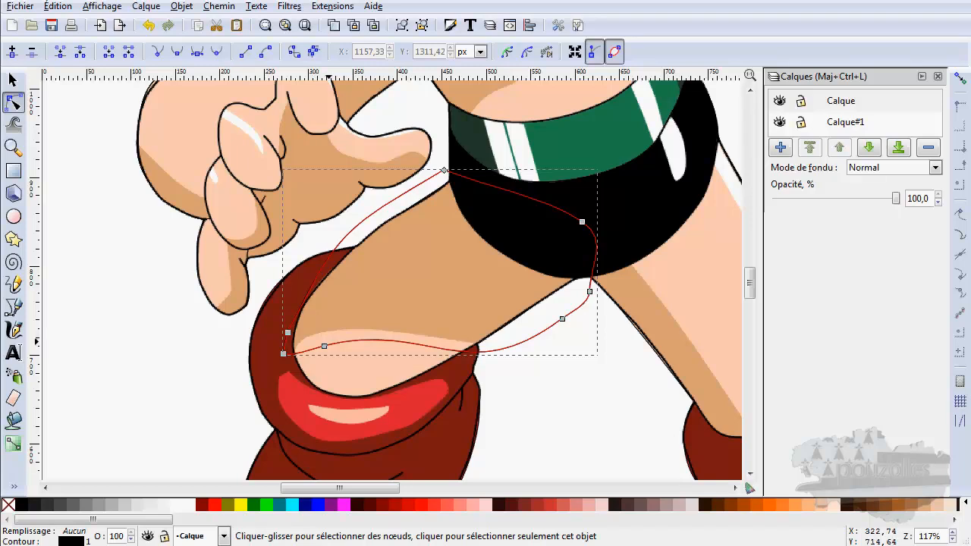
{"action": "left_click_drag", "start_coordinate": [324, 346], "coordinate": [319, 335]}
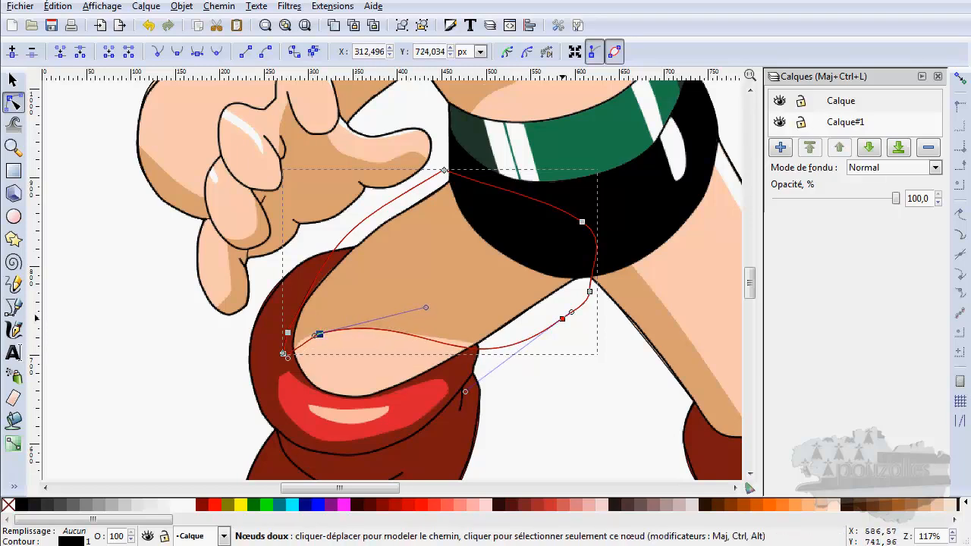
{"action": "left_click_drag", "start_coordinate": [563, 319], "coordinate": [566, 312]}
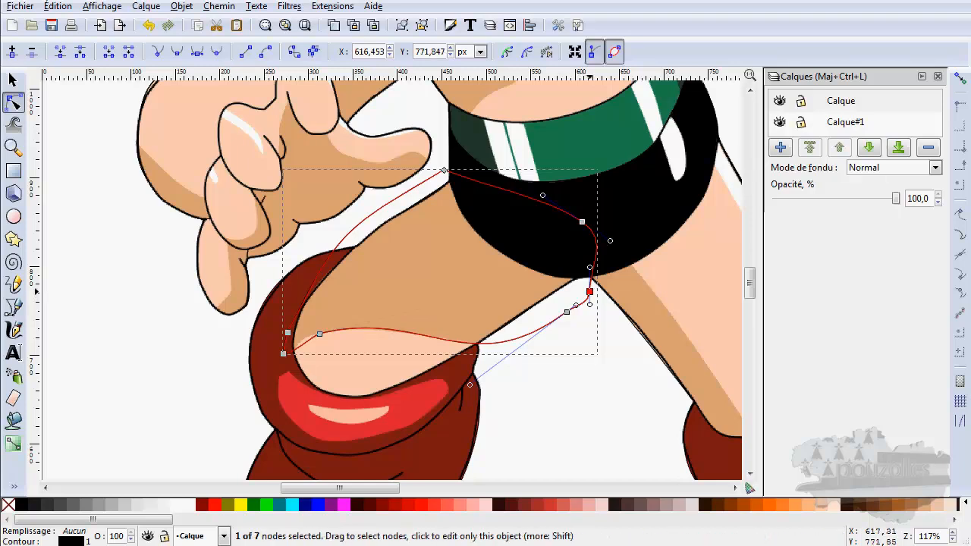
{"action": "key", "text": "Delete"}
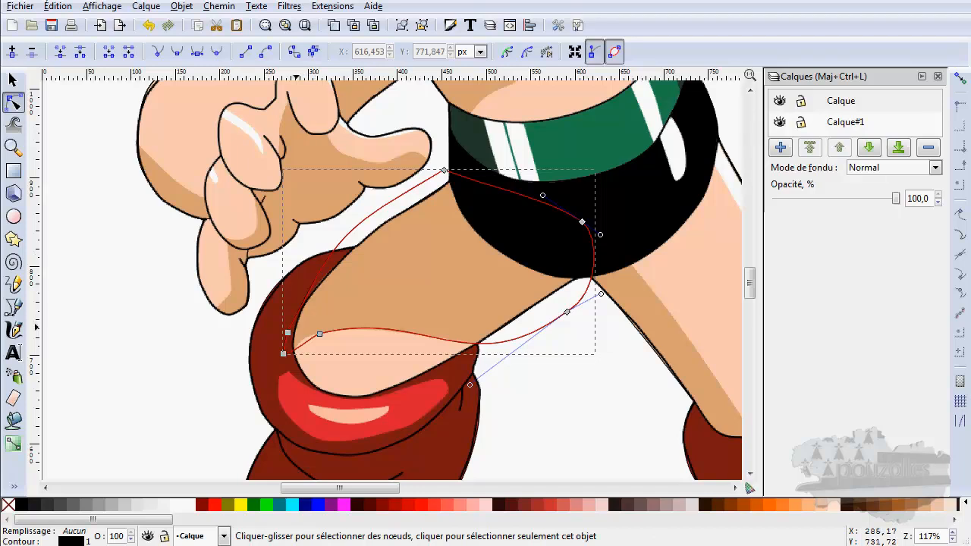
{"action": "left_click", "coordinate": [288, 332]}
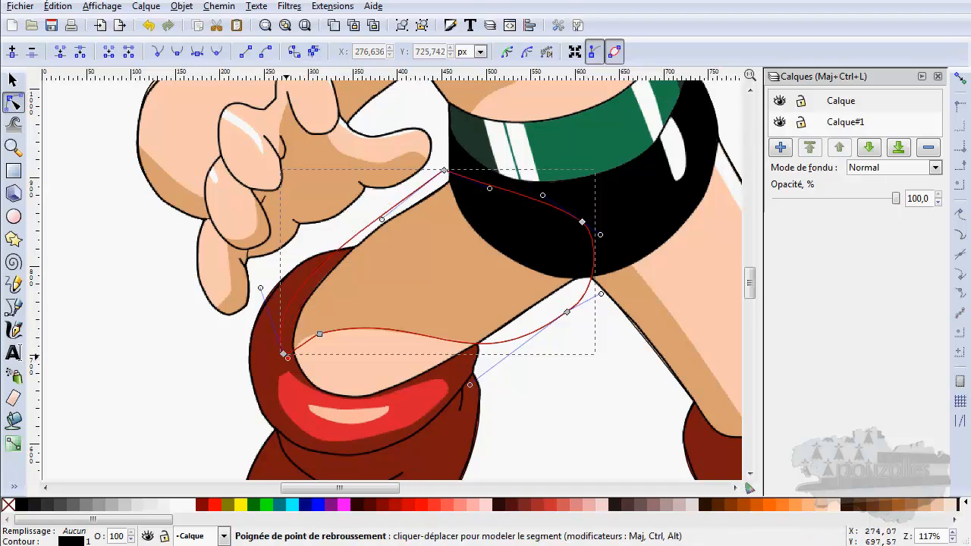
{"action": "left_click_drag", "start_coordinate": [288, 358], "coordinate": [290, 345]}
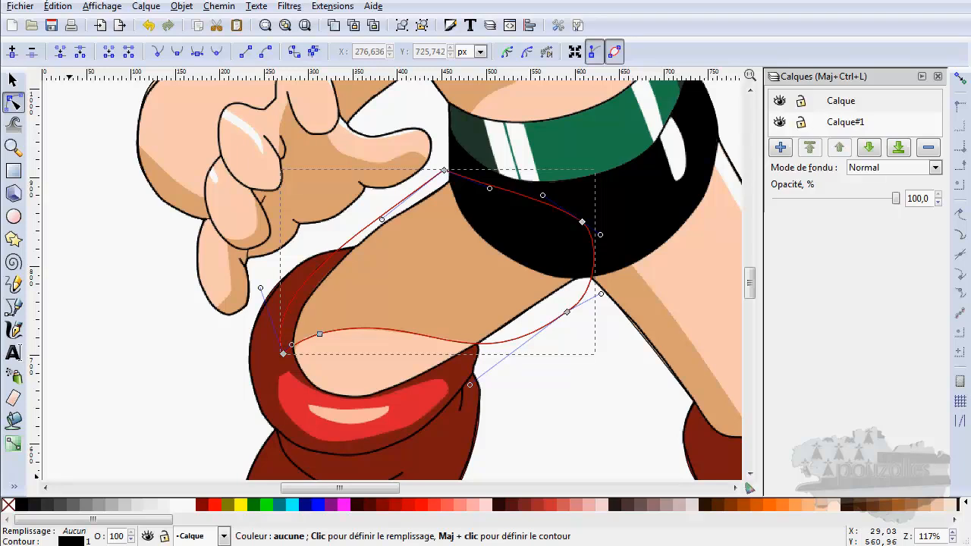
Step: Remove the thigh shadow shape's stroke and fill it with the tan skin-shadow colour sampled from the reference image
{"action": "left_click", "coordinate": [8, 505], "text": "shift"}
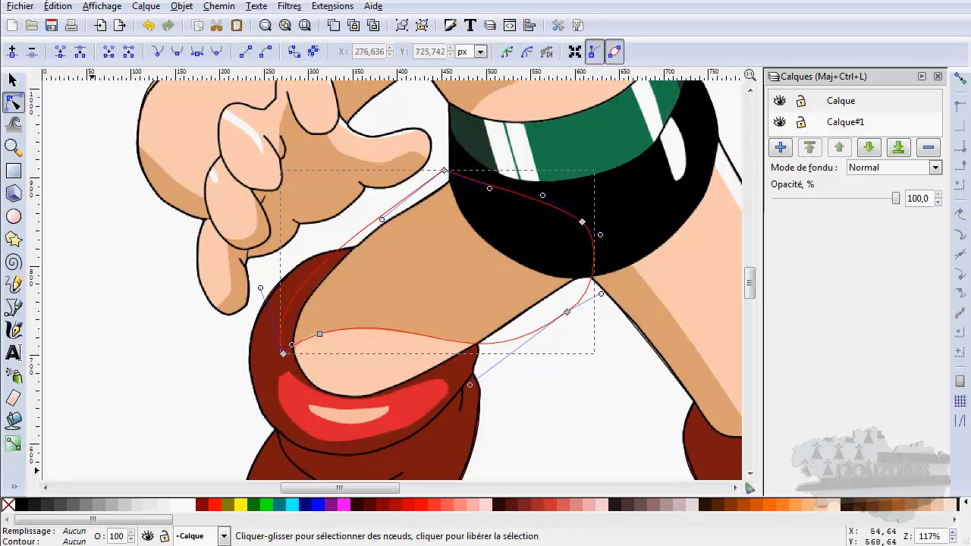
{"action": "left_click", "coordinate": [13, 487]}
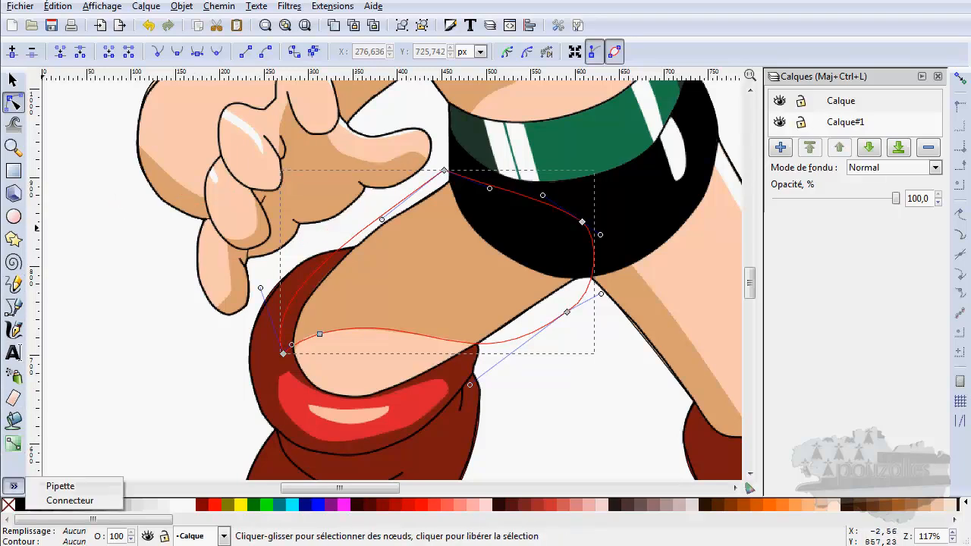
{"action": "left_click", "coordinate": [53, 485]}
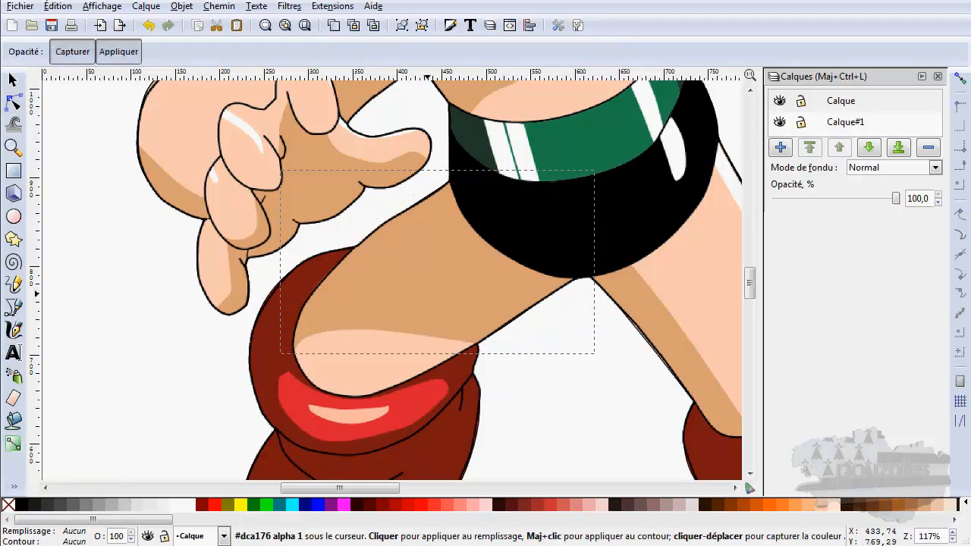
{"action": "left_click", "coordinate": [653, 318]}
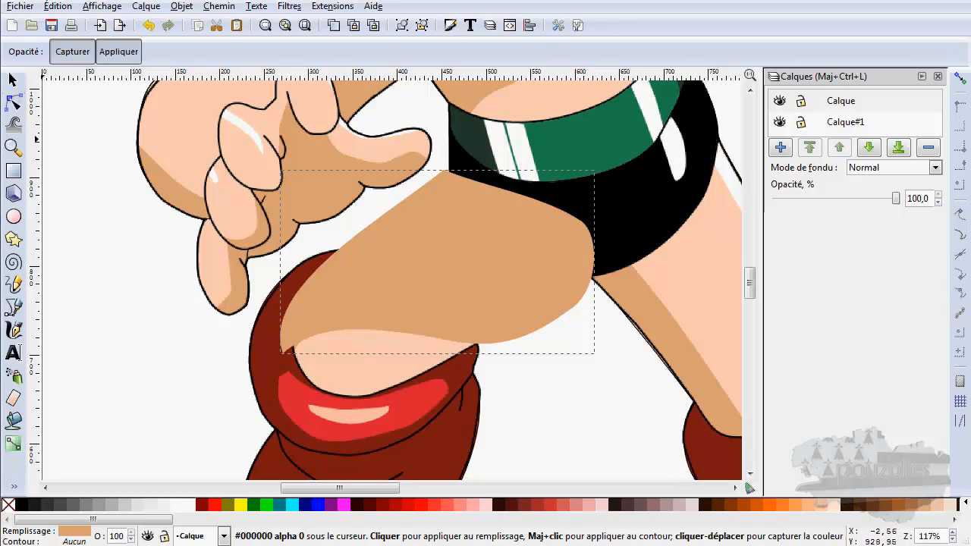
Step: Transfer the thigh shadow shape from the Calque layer to Calque#1 by cutting and pasting it in place, and hide the Calque layer
{"action": "left_click", "coordinate": [13, 79]}
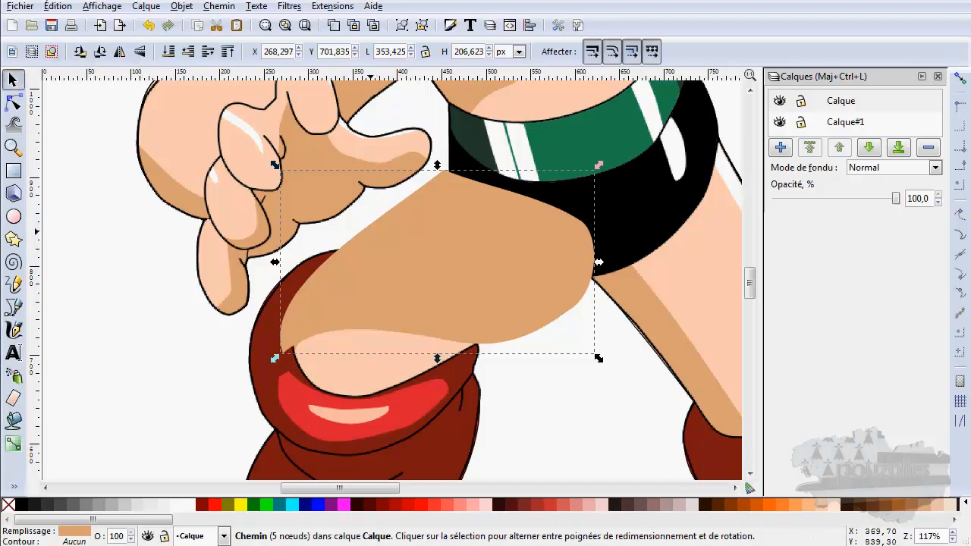
{"action": "left_click", "coordinate": [351, 382]}
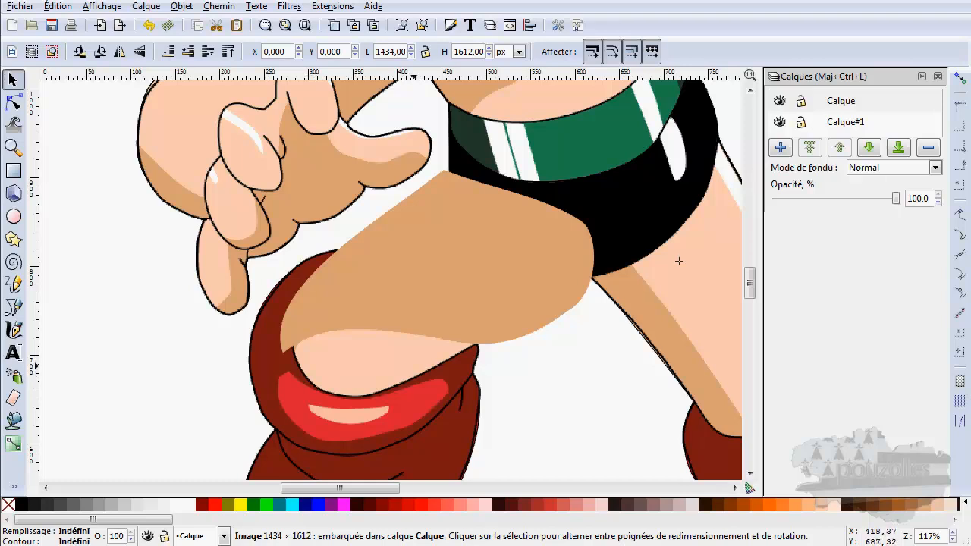
{"action": "key", "text": "Tab"}
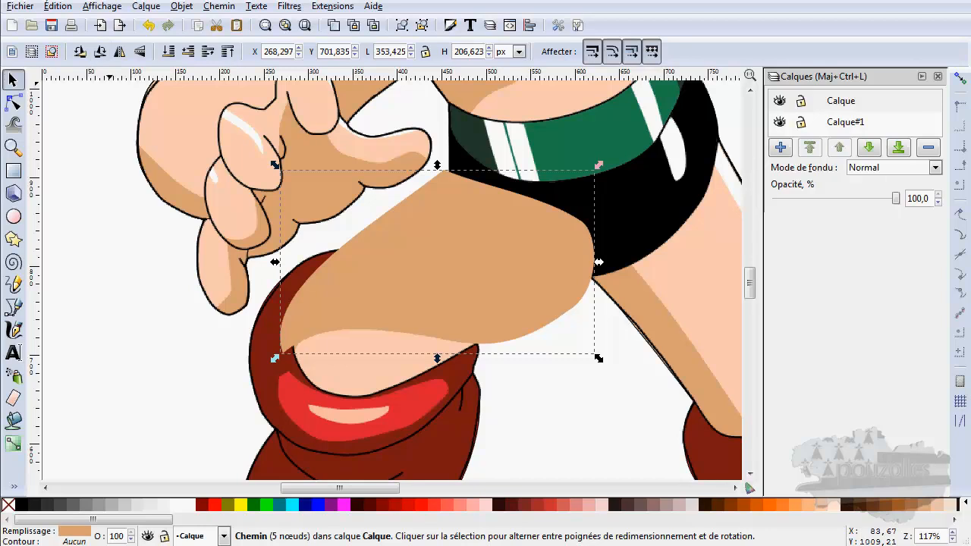
{"action": "left_click", "coordinate": [58, 6]}
{"action": "left_click", "coordinate": [77, 85]}
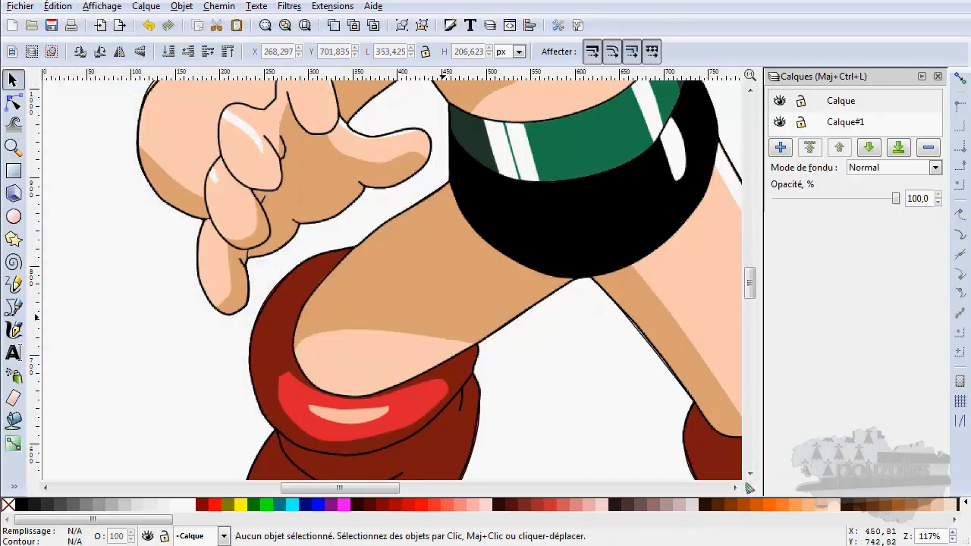
{"action": "left_click", "coordinate": [147, 536]}
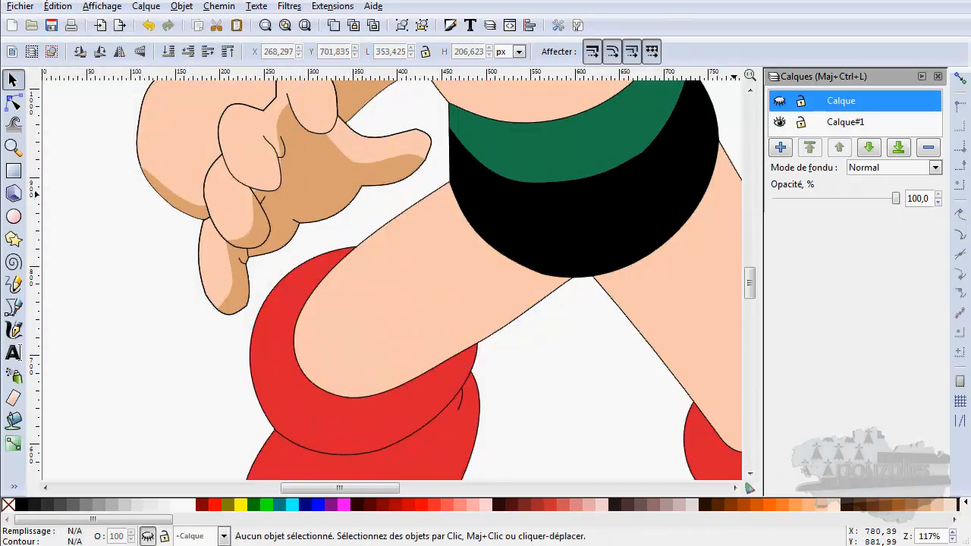
{"action": "left_click", "coordinate": [845, 121]}
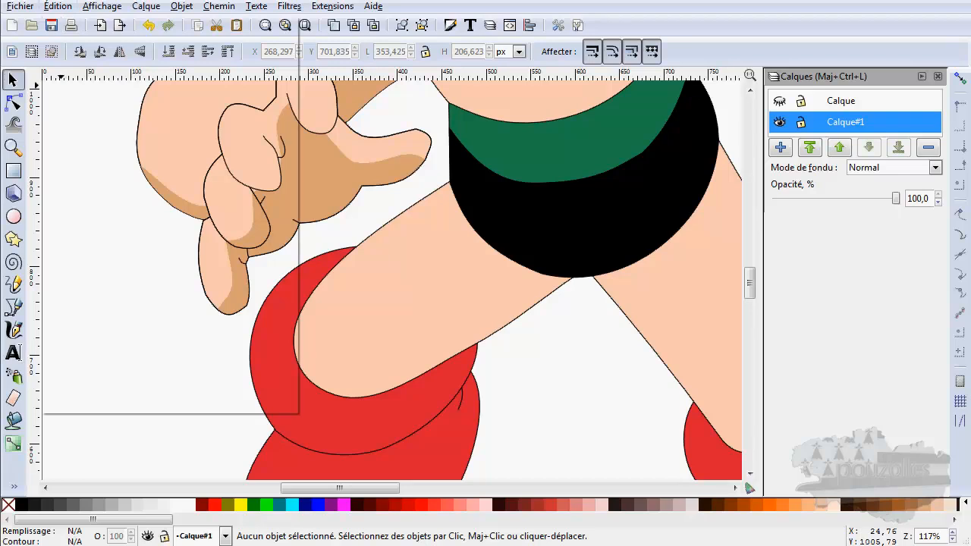
{"action": "left_click", "coordinate": [57, 7]}
{"action": "left_click", "coordinate": [92, 141]}
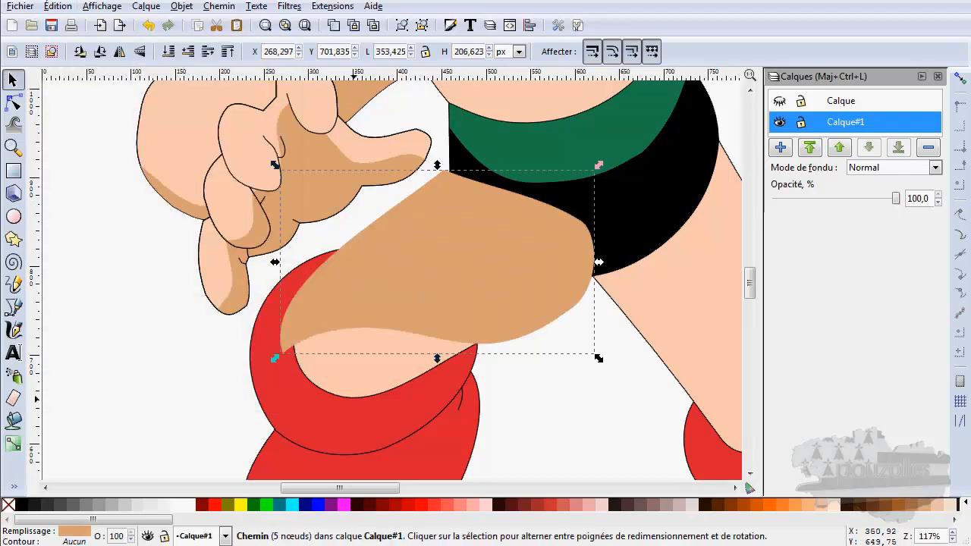
Step: Duplicate the bent leg's thigh path above the shadow shape and remove the duplicate's fill
{"action": "left_click", "coordinate": [361, 371]}
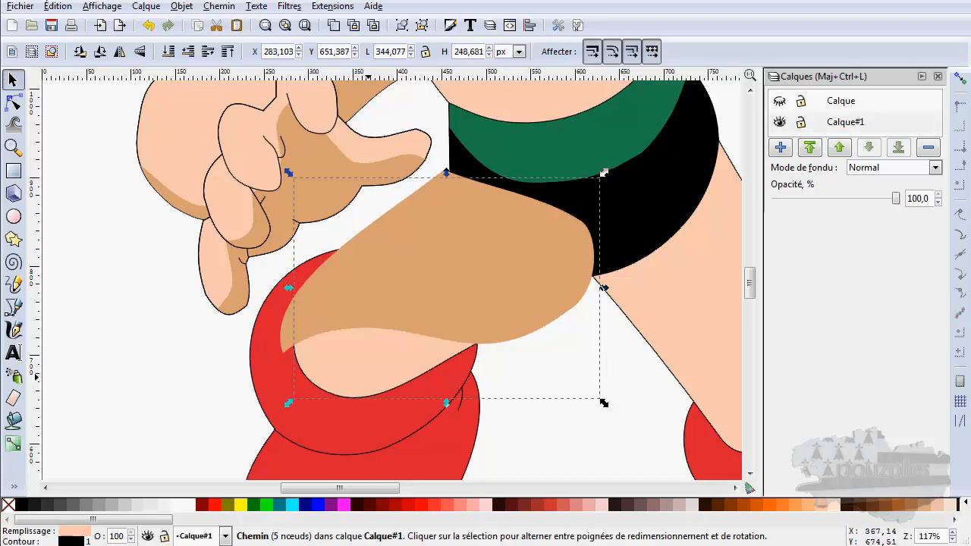
{"action": "left_click", "coordinate": [334, 25]}
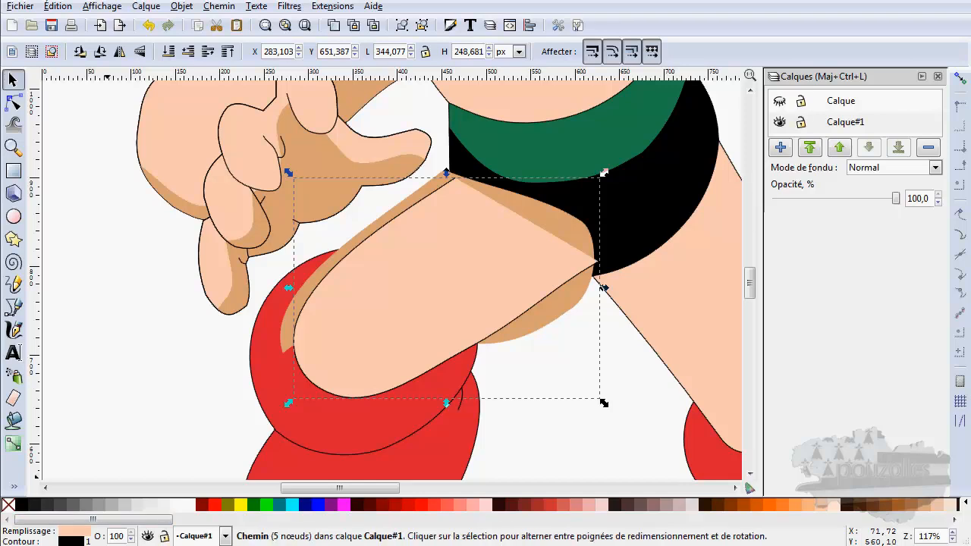
{"action": "left_click", "coordinate": [8, 504]}
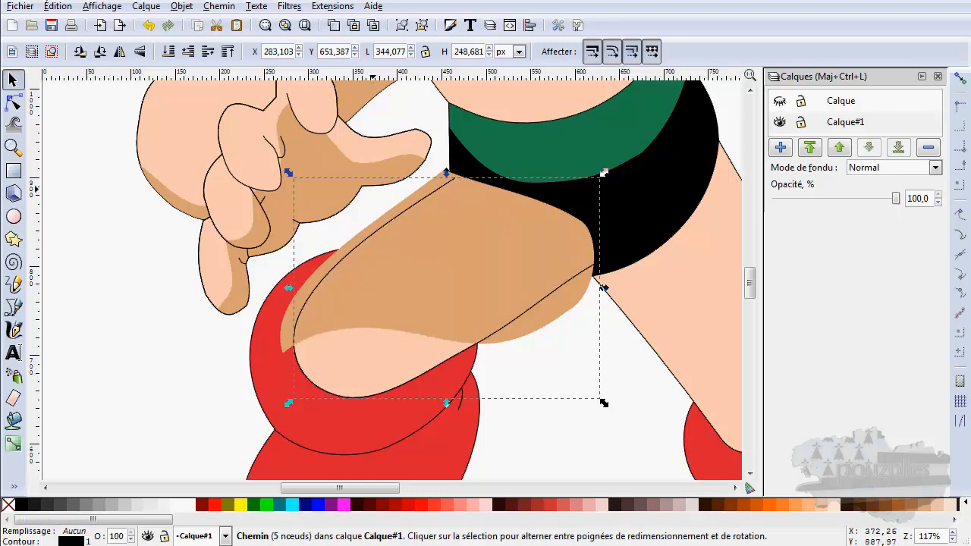
Step: Clip the tan shadow shape with the unfilled thigh duplicate
{"action": "key", "text": "shift"}
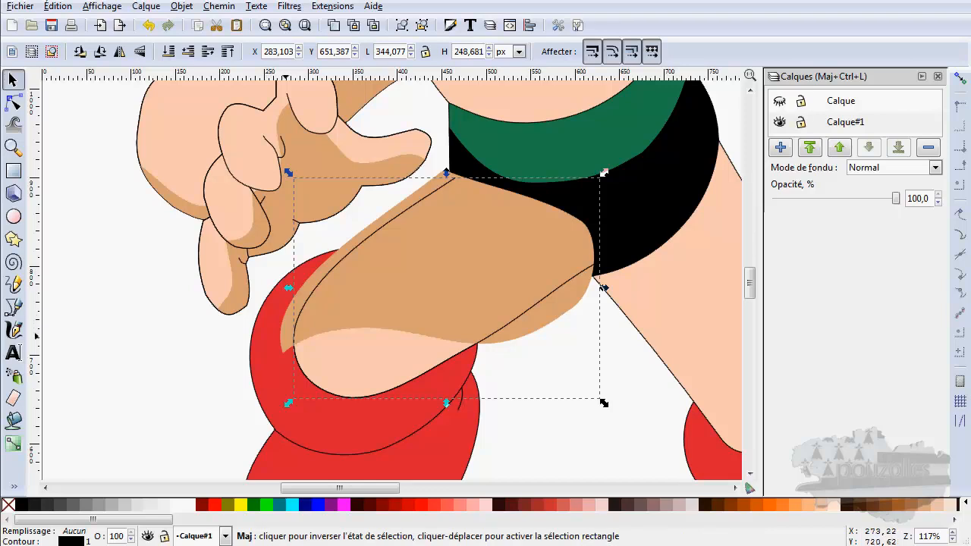
{"action": "left_click", "coordinate": [280, 341], "text": "shift"}
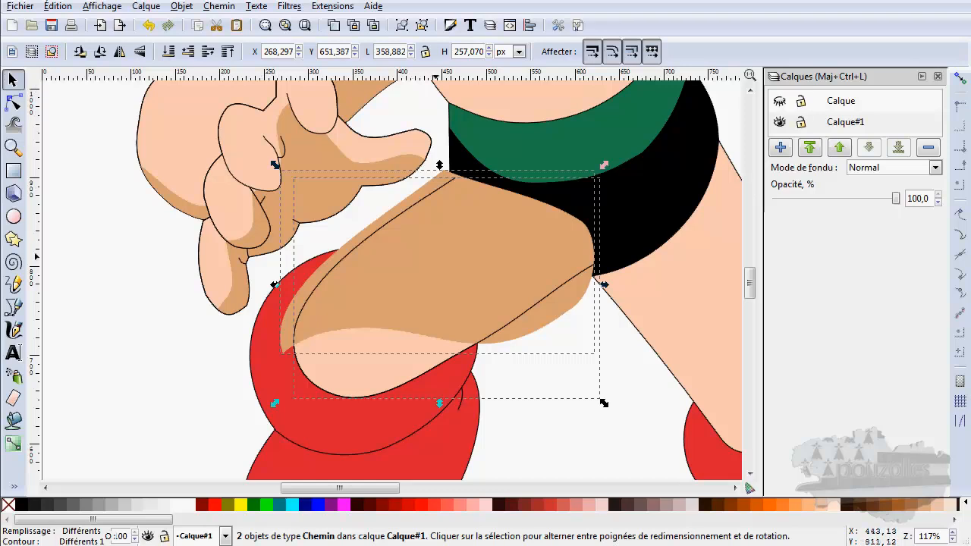
{"action": "right_click", "coordinate": [435, 256]}
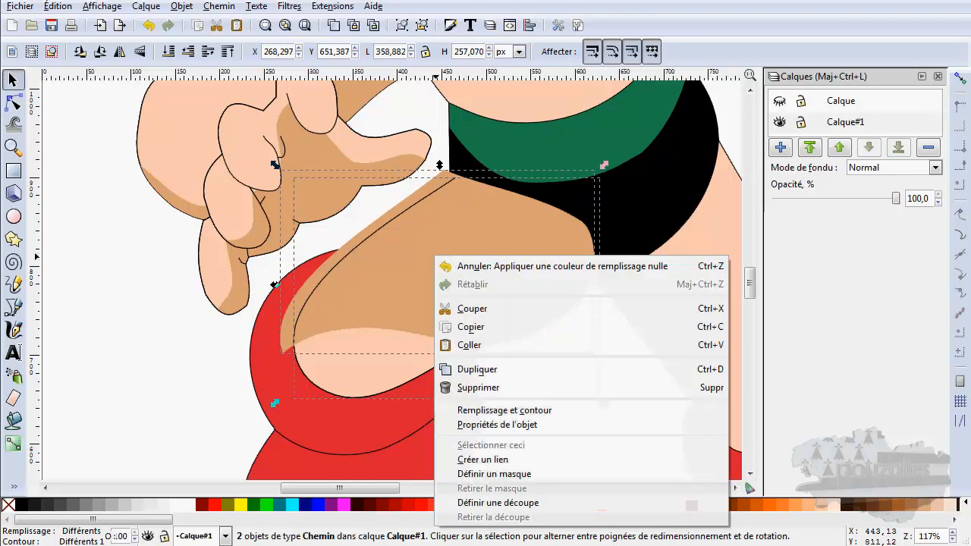
{"action": "left_click", "coordinate": [498, 502]}
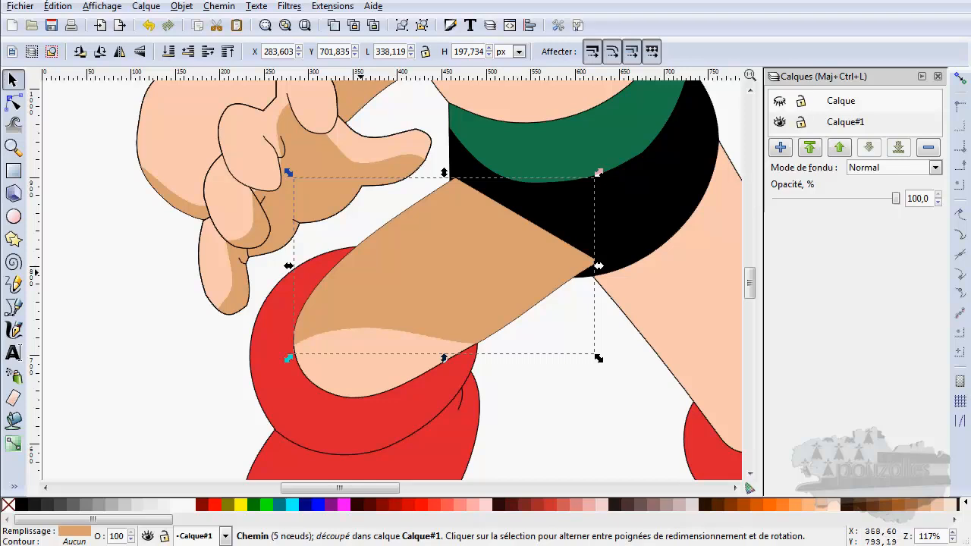
Step: Undo a trial move of the clipped thigh shadow, and lower the shadow behind the black shorts
{"action": "left_click_drag", "start_coordinate": [407, 272], "coordinate": [259, 275]}
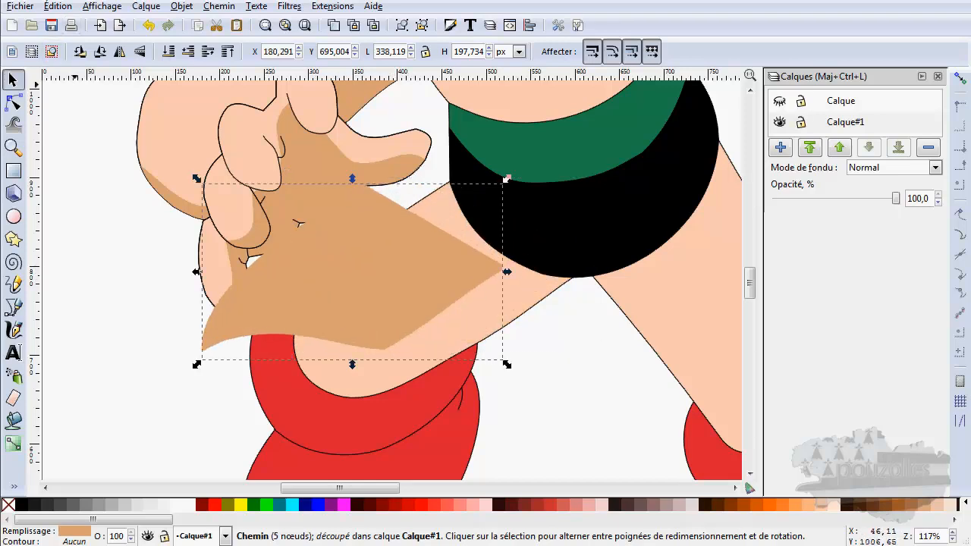
{"action": "left_click", "coordinate": [148, 25]}
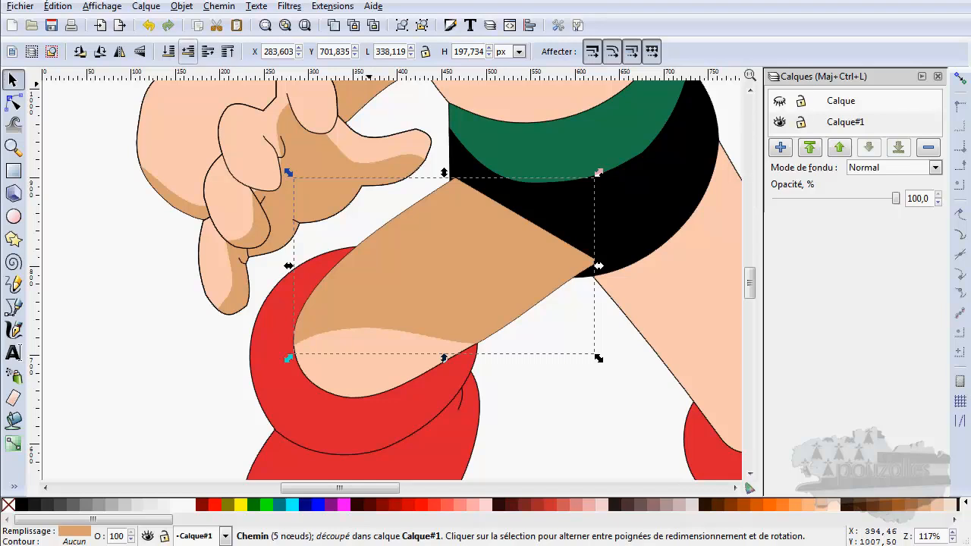
{"action": "left_click", "coordinate": [188, 51]}
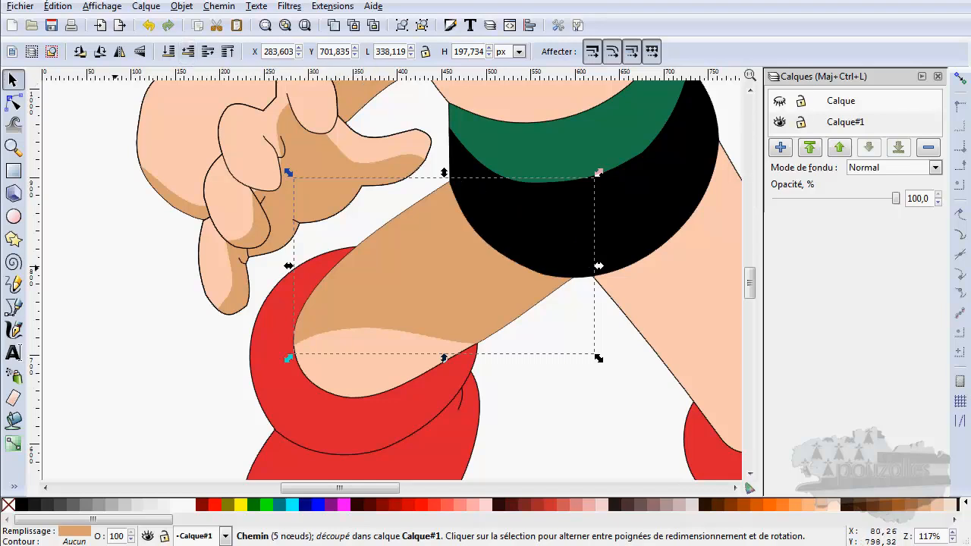
{"action": "left_click", "coordinate": [174, 324]}
Step: Compare the shaded vector thigh and the legs with the reference image by toggling the Calque layer's visibility
{"action": "scroll", "coordinate": [258, 380], "scroll_direction": "down", "scroll_amount": 3}
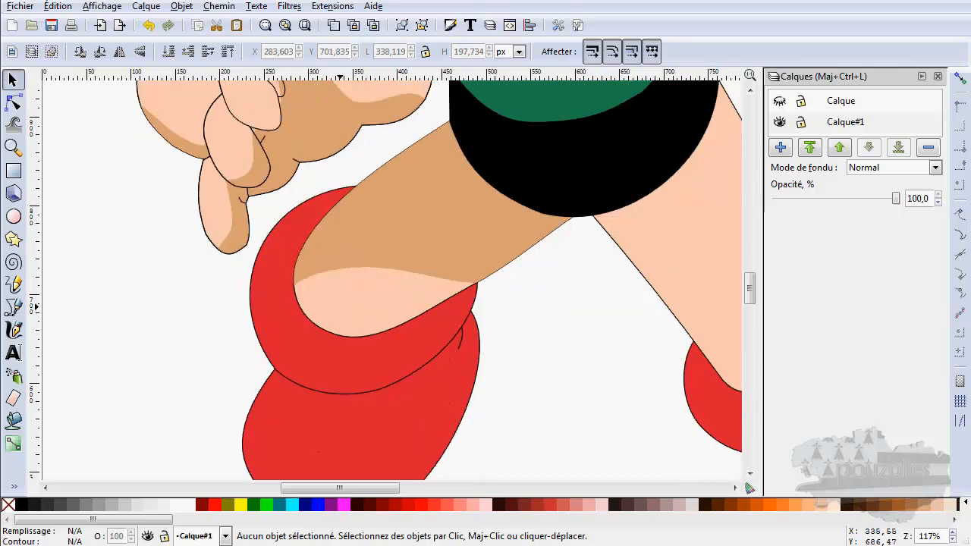
{"action": "scroll", "coordinate": [340, 427], "scroll_direction": "up", "scroll_amount": 5}
{"action": "scroll", "coordinate": [340, 307], "scroll_direction": "down", "scroll_amount": 2}
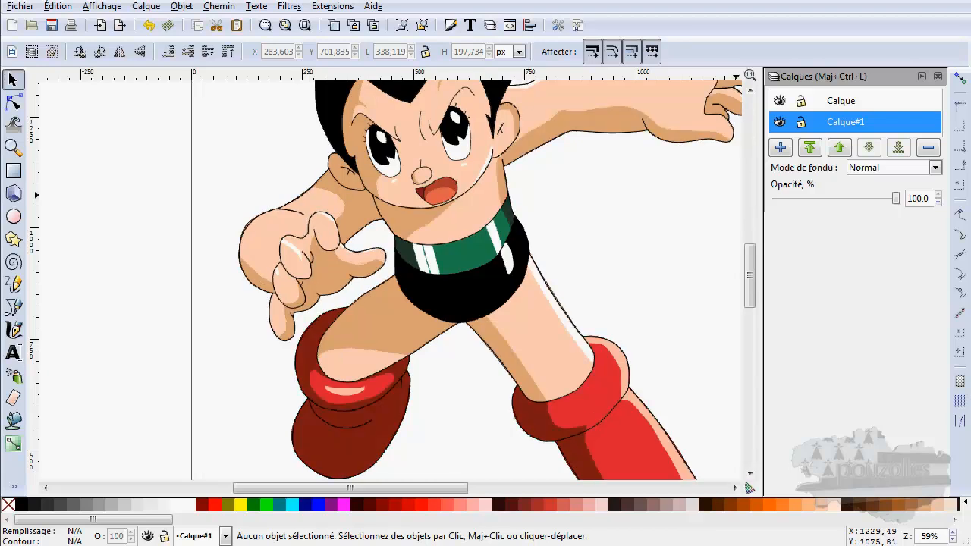
{"action": "left_click", "coordinate": [780, 100]}
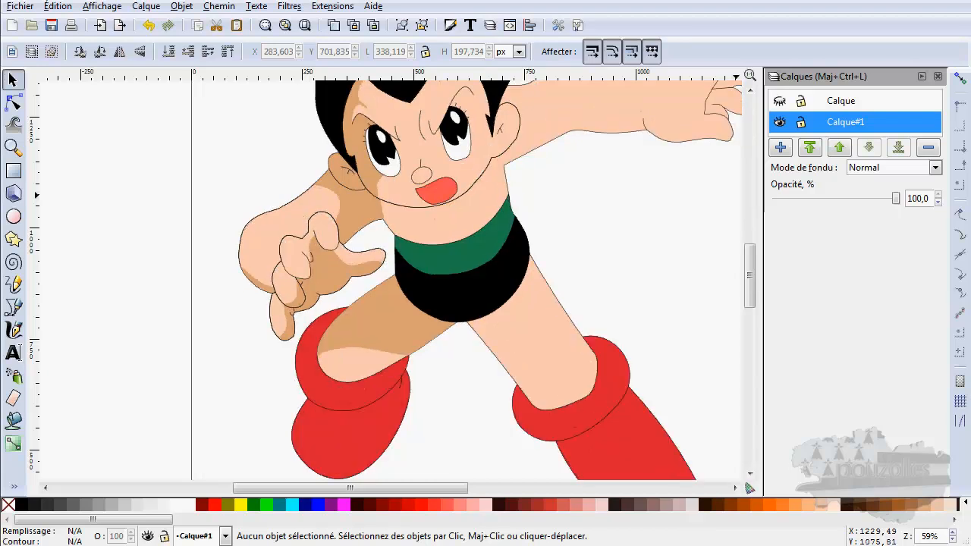
{"action": "left_click", "coordinate": [780, 100]}
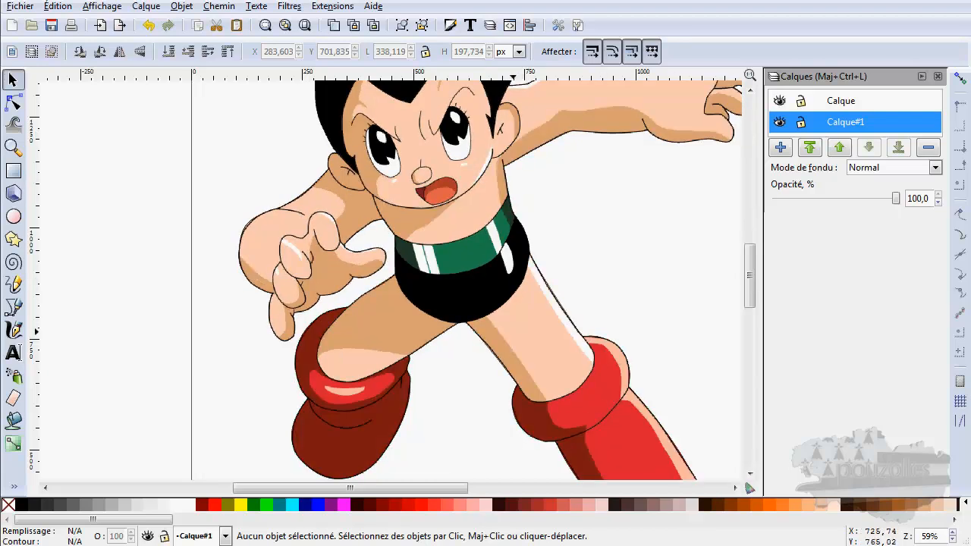
{"action": "key", "text": "plus"}
{"action": "key", "text": "plus"}
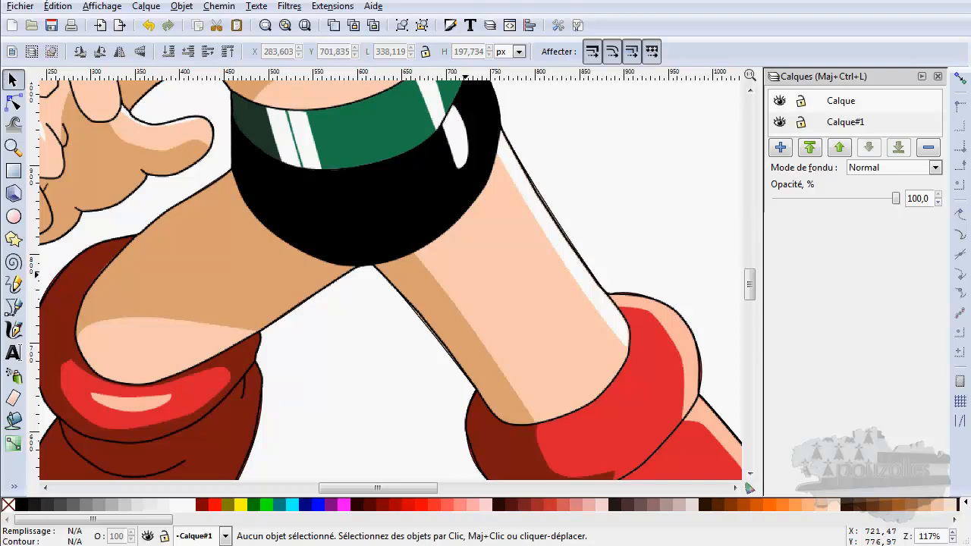
Step: Hide the Calque layer and, in Calque#1, duplicate the straight leg's thigh without a fill, placing the copy behind the black shorts
{"action": "left_click", "coordinate": [728, 239]}
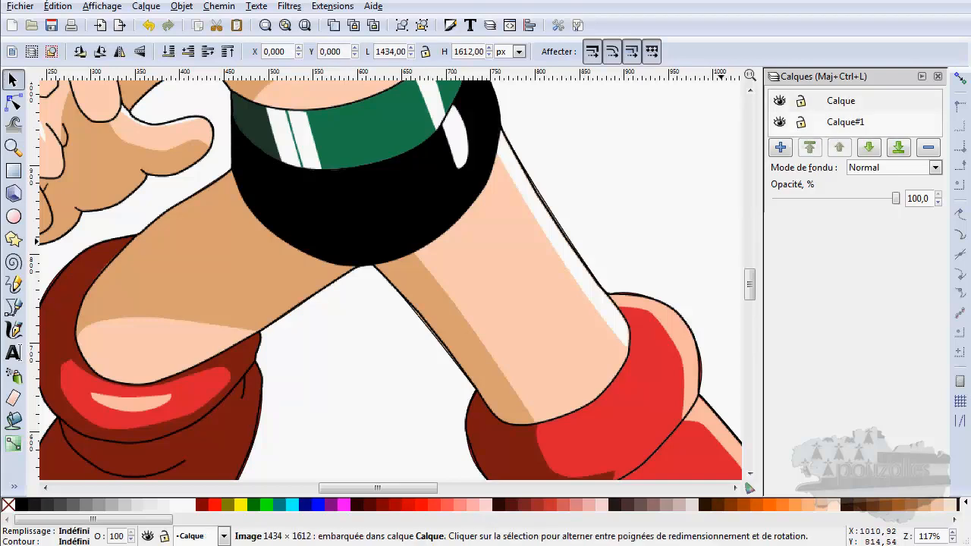
{"action": "left_click", "coordinate": [780, 101]}
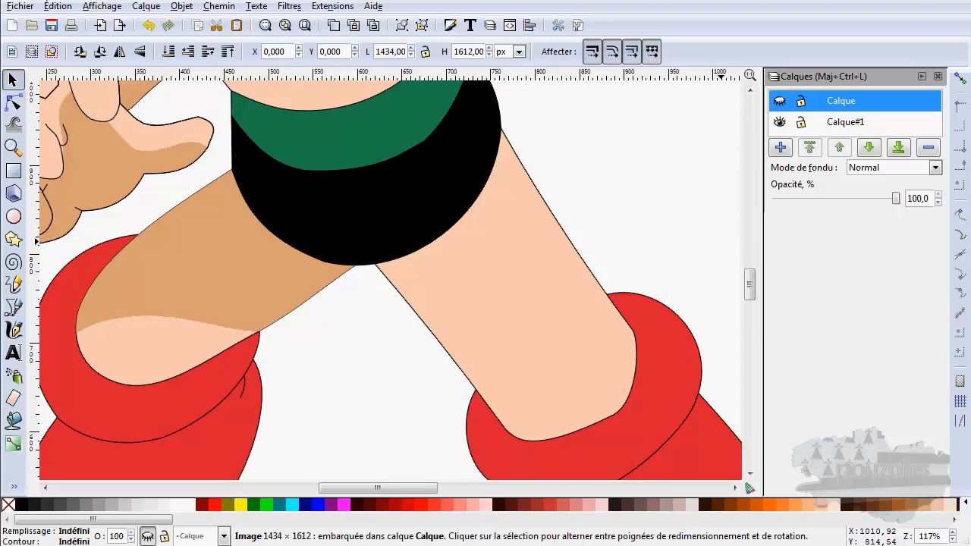
{"action": "left_click", "coordinate": [845, 122]}
{"action": "left_click", "coordinate": [479, 304]}
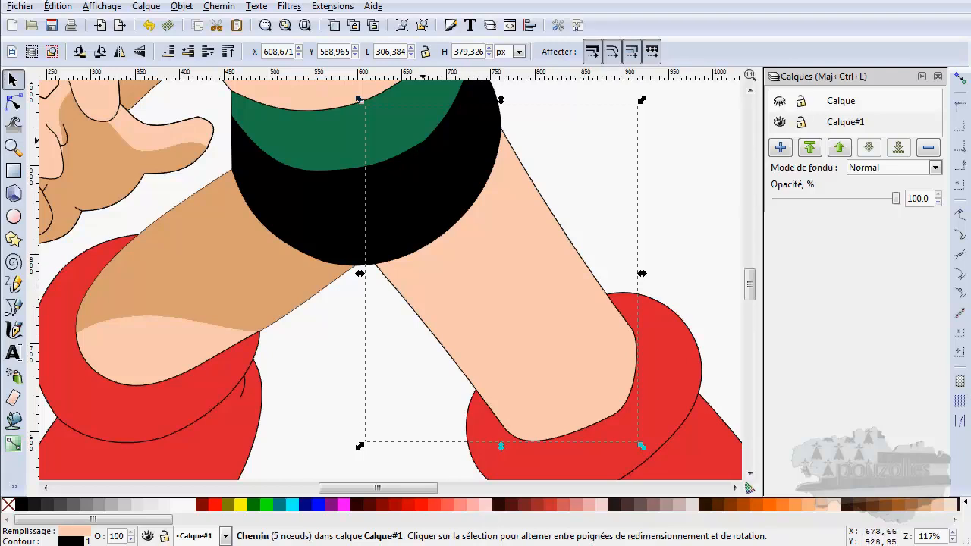
{"action": "key", "text": "Page_Up"}
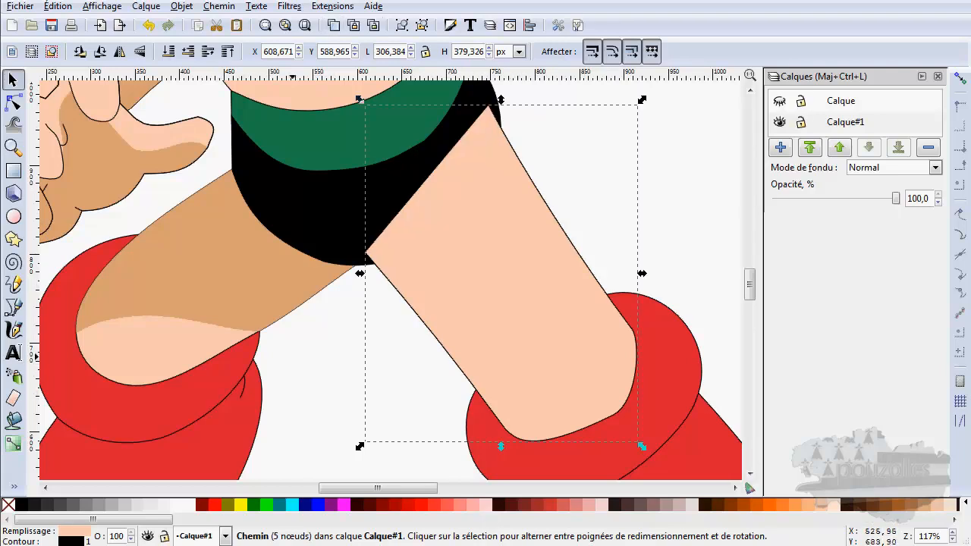
{"action": "key", "text": "Page_Down"}
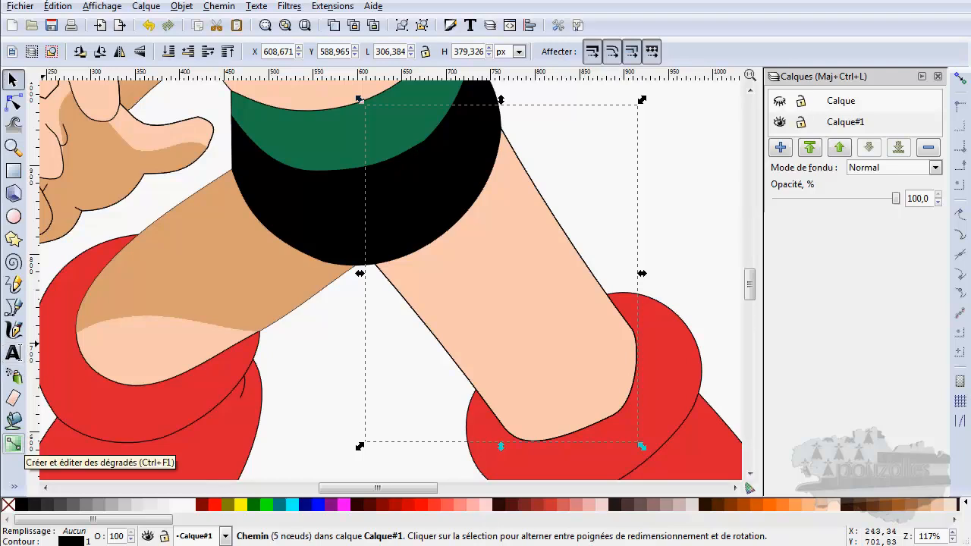
{"action": "left_click", "coordinate": [13, 444]}
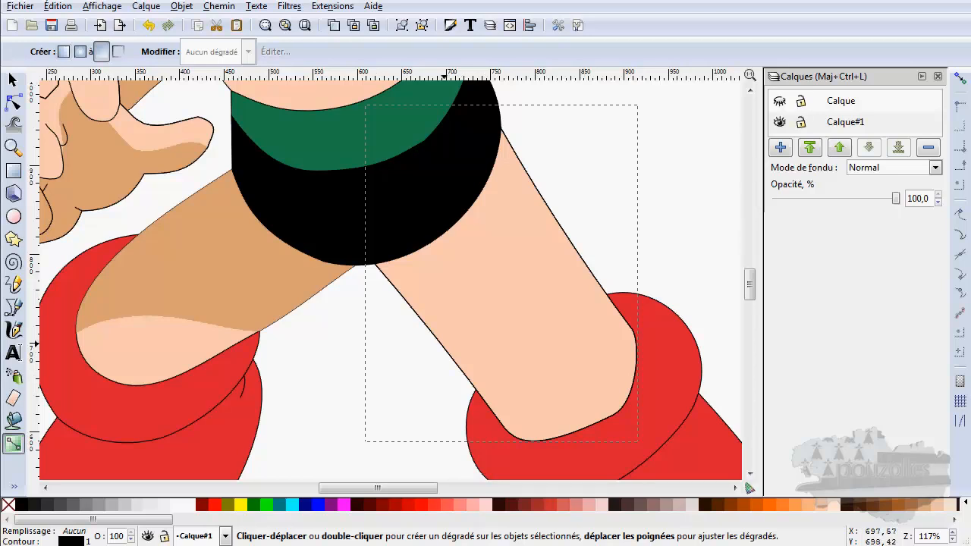
{"action": "left_click_drag", "start_coordinate": [443, 345], "coordinate": [561, 254]}
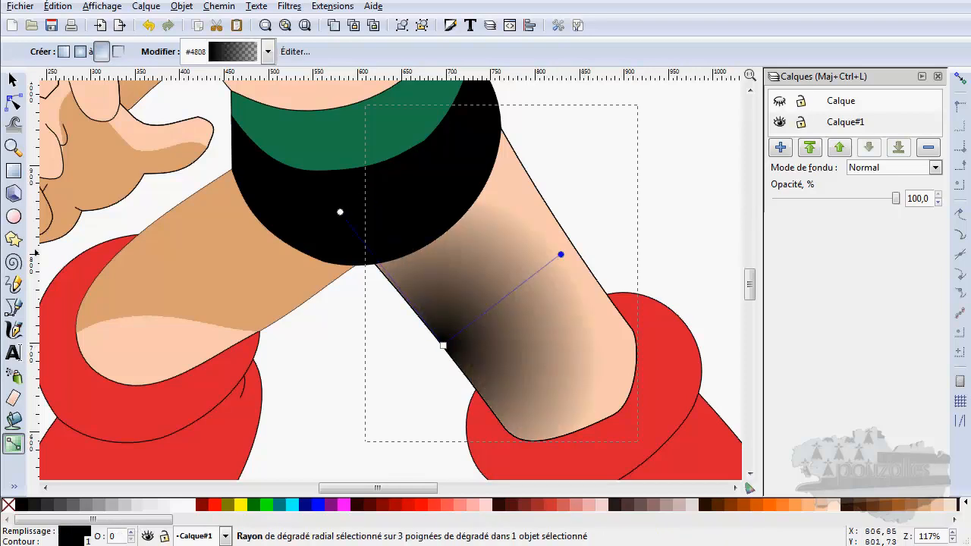
{"action": "key", "text": "Delete"}
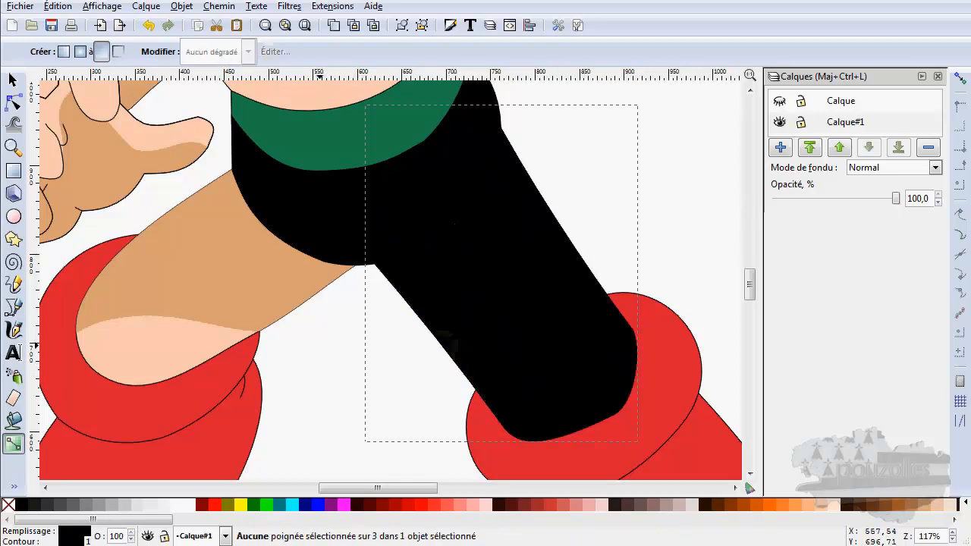
{"action": "key", "text": "ctrl+z"}
{"action": "key", "text": "ctrl+z"}
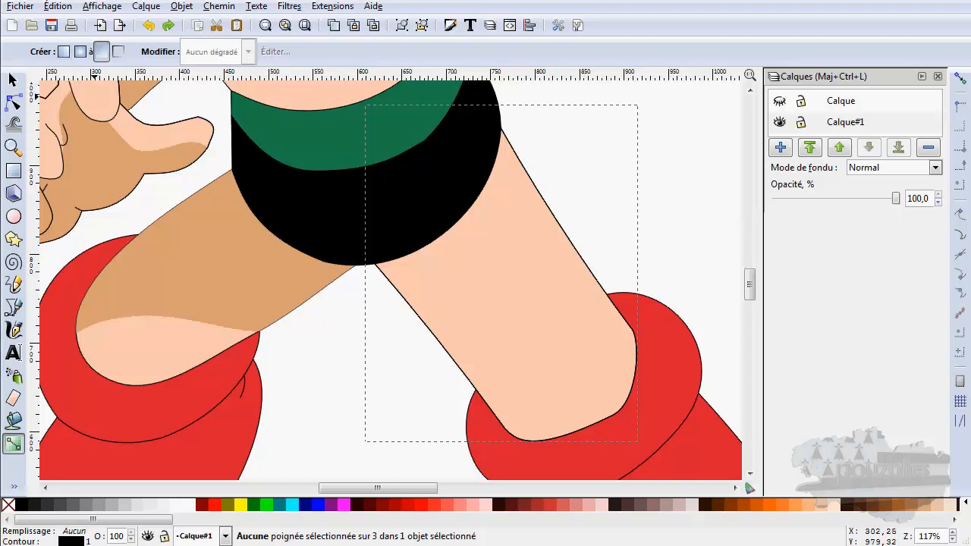
Step: Draw a linear gradient across the straight thigh's copy, from its inner edge to about the thigh's middle
{"action": "left_click_drag", "start_coordinate": [435, 334], "coordinate": [514, 273]}
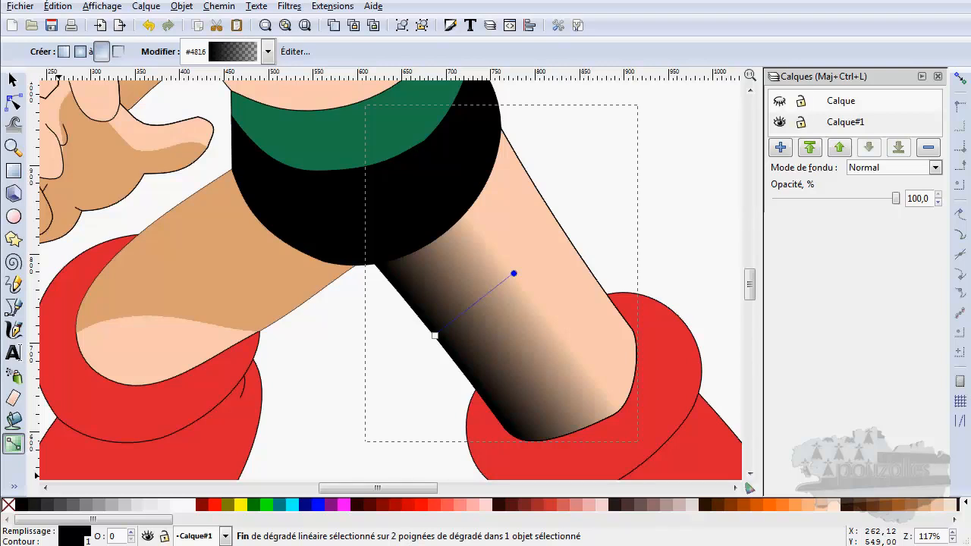
{"action": "left_click", "coordinate": [86, 541]}
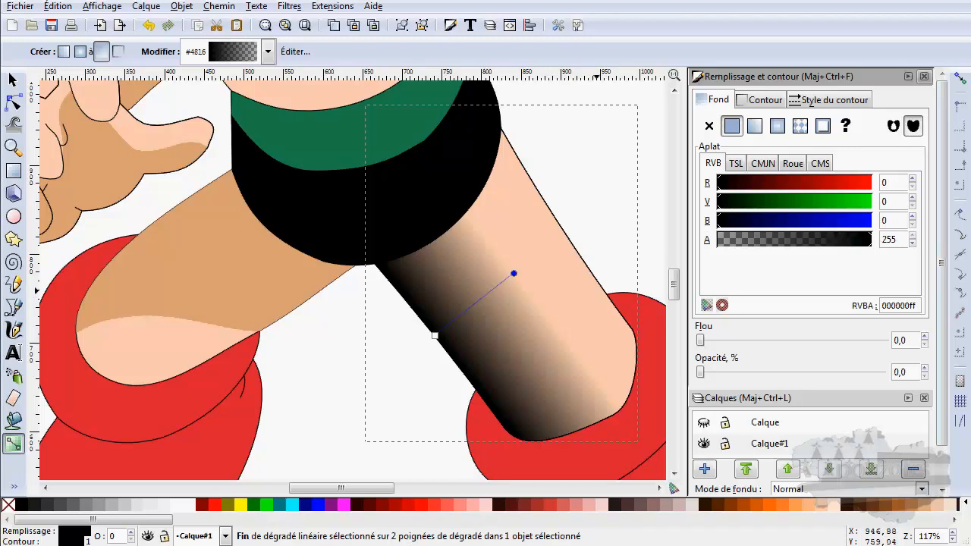
{"action": "left_click", "coordinate": [924, 77]}
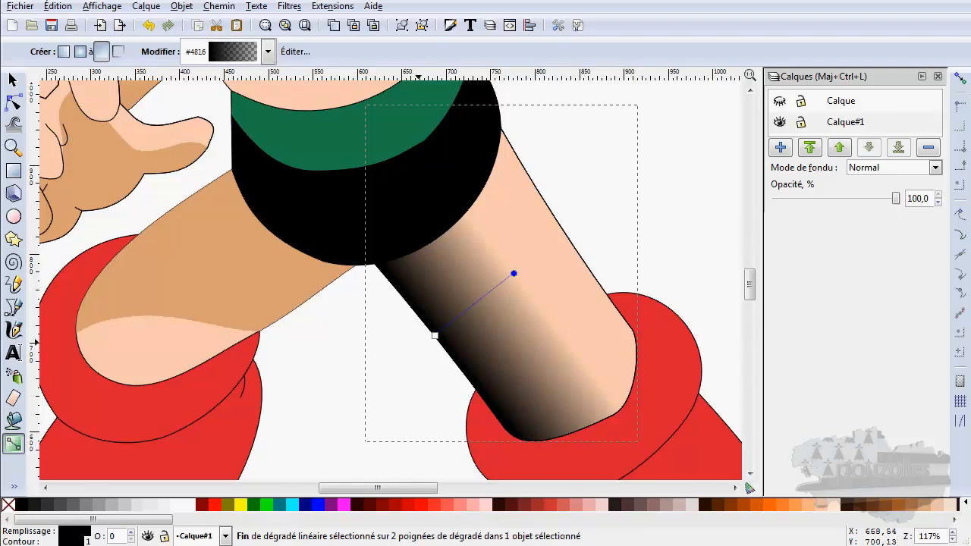
Step: Colour the gradient's starting stop with the tan shadow colour dca176 sampled from the bent thigh
{"action": "left_click", "coordinate": [434, 335]}
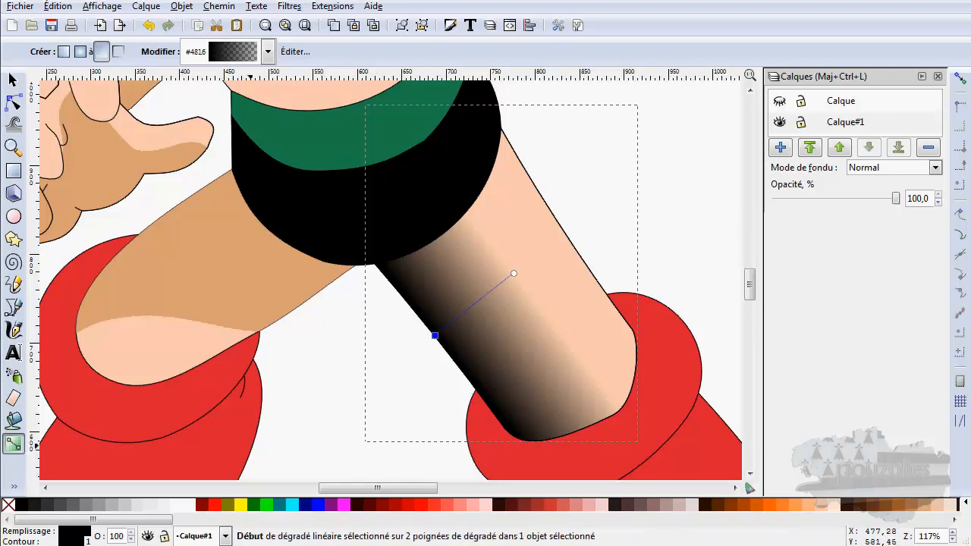
{"action": "left_click", "coordinate": [13, 487]}
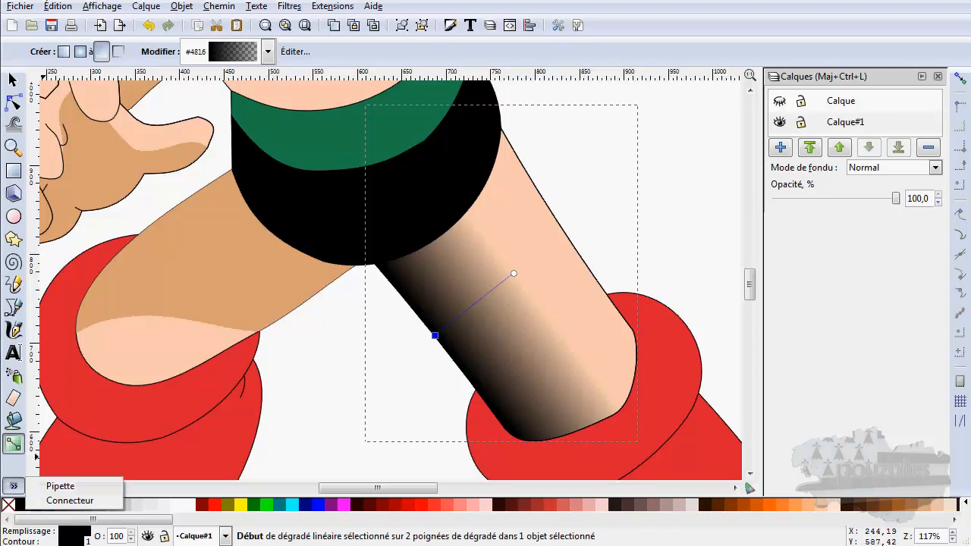
{"action": "left_click", "coordinate": [61, 486]}
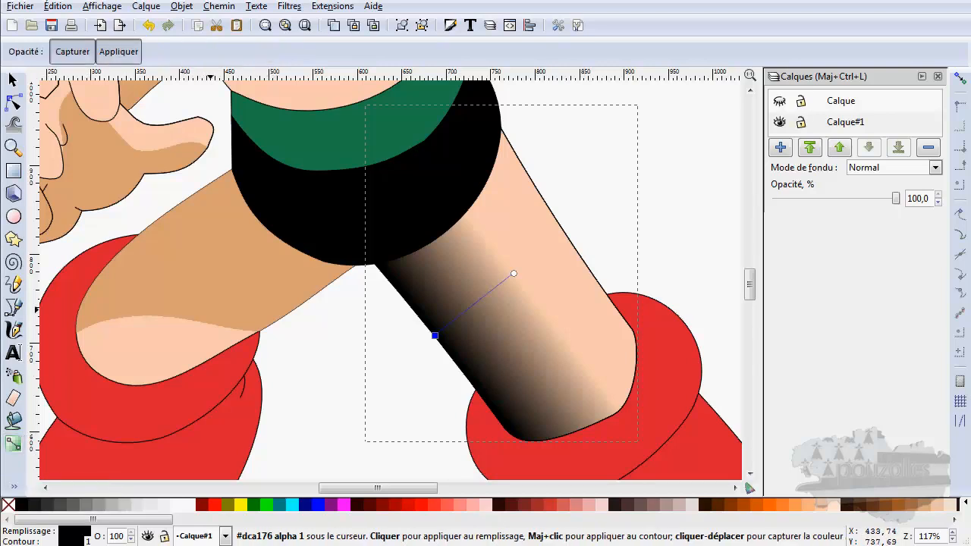
{"action": "left_click", "coordinate": [214, 315]}
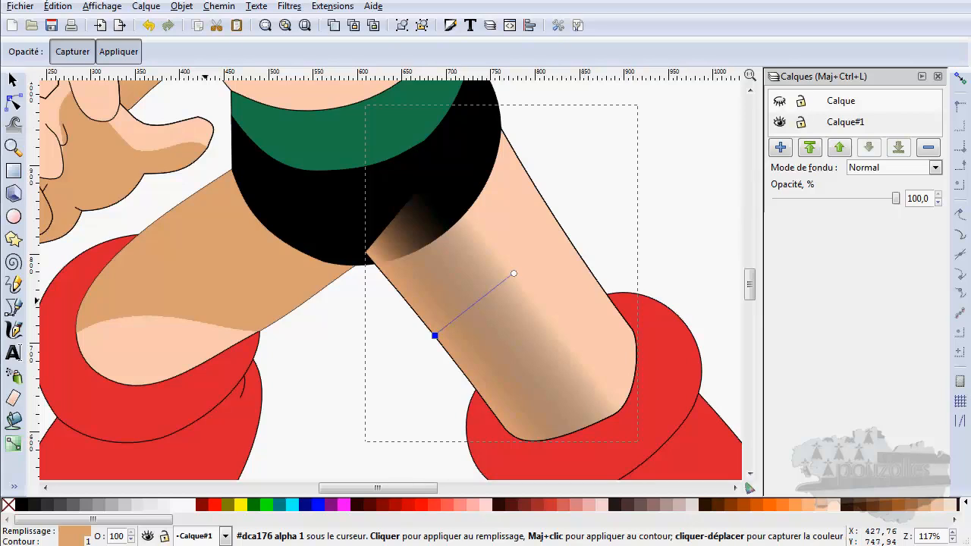
Step: Add two intermediate stops to the thigh gradient and give the one nearer the start the bent thigh's tan dca176
{"action": "left_click", "coordinate": [14, 443]}
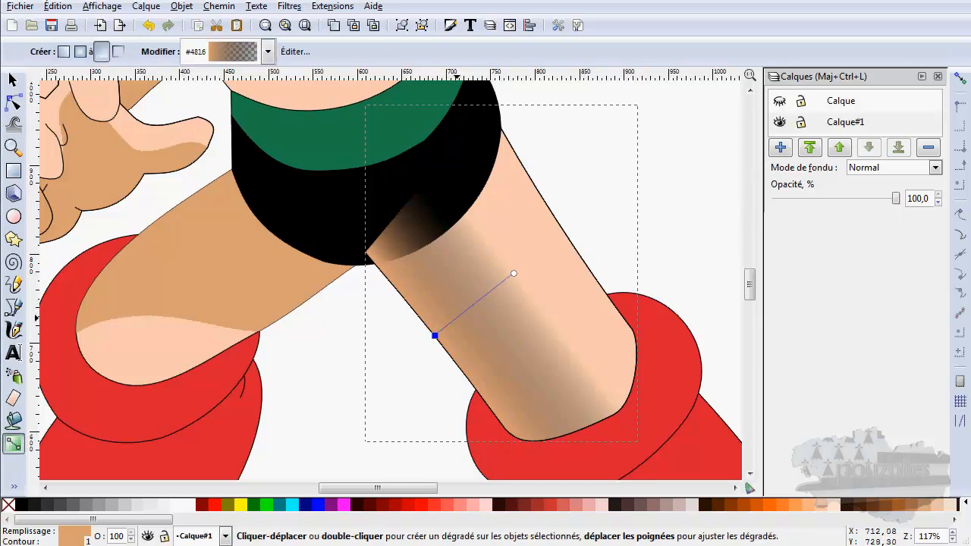
{"action": "double_click", "coordinate": [457, 318]}
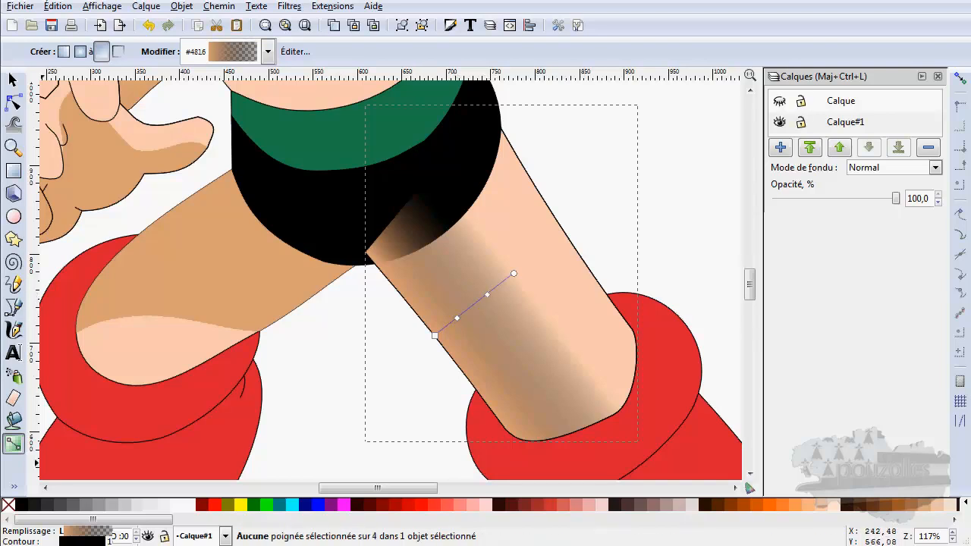
{"action": "left_click", "coordinate": [14, 486]}
{"action": "left_click", "coordinate": [60, 486]}
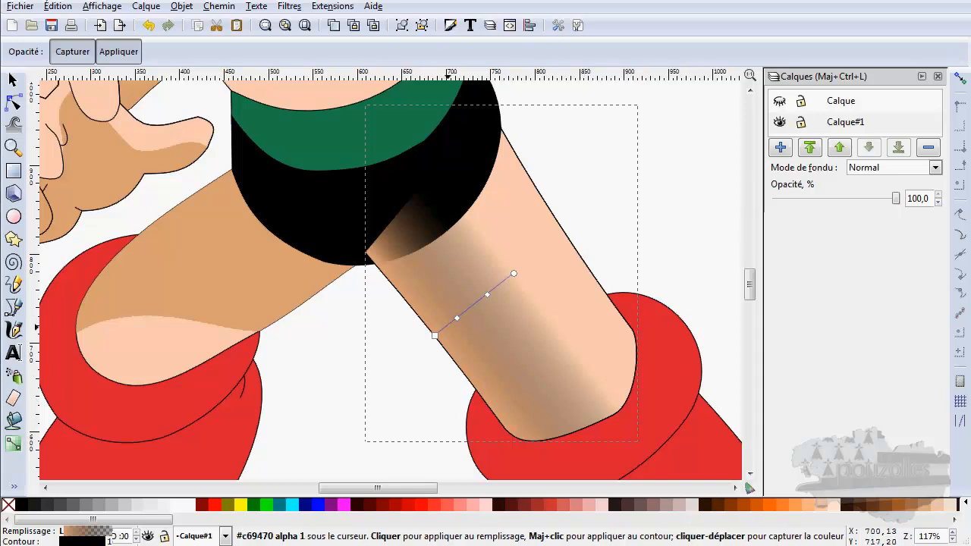
{"action": "left_click", "coordinate": [456, 319]}
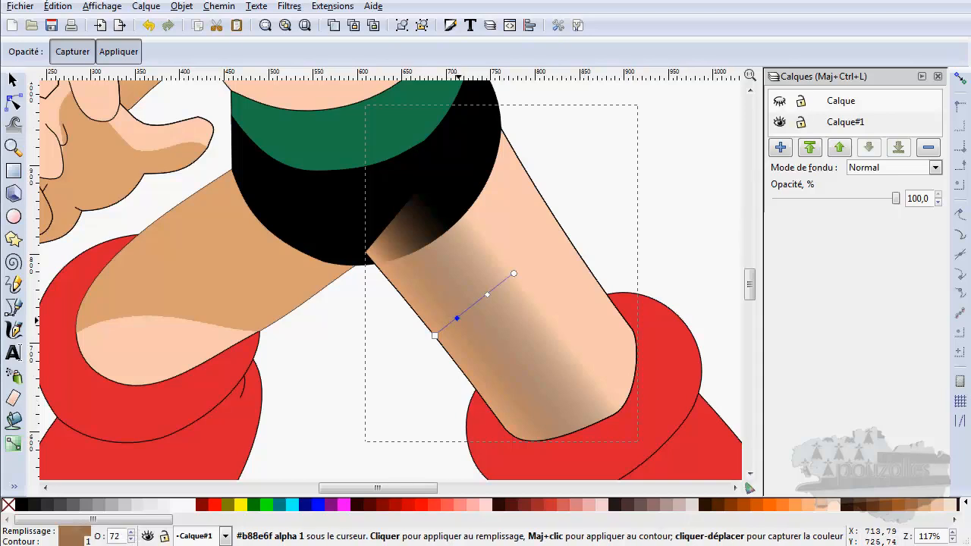
{"action": "left_click", "coordinate": [245, 290]}
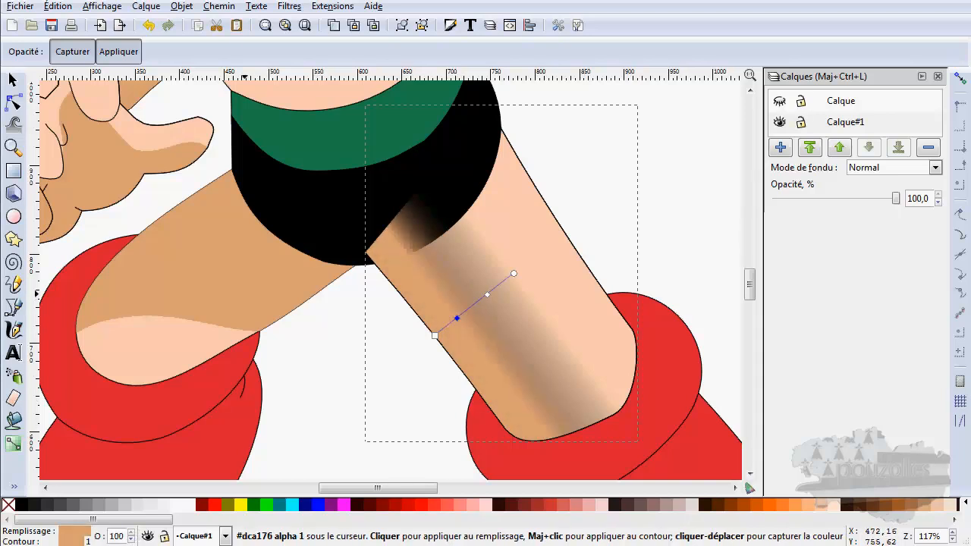
Step: Make the gradient's outer intermediate stop fully transparent, with 0% opacity, and keep the end stop at 0% as well
{"action": "left_click", "coordinate": [487, 295]}
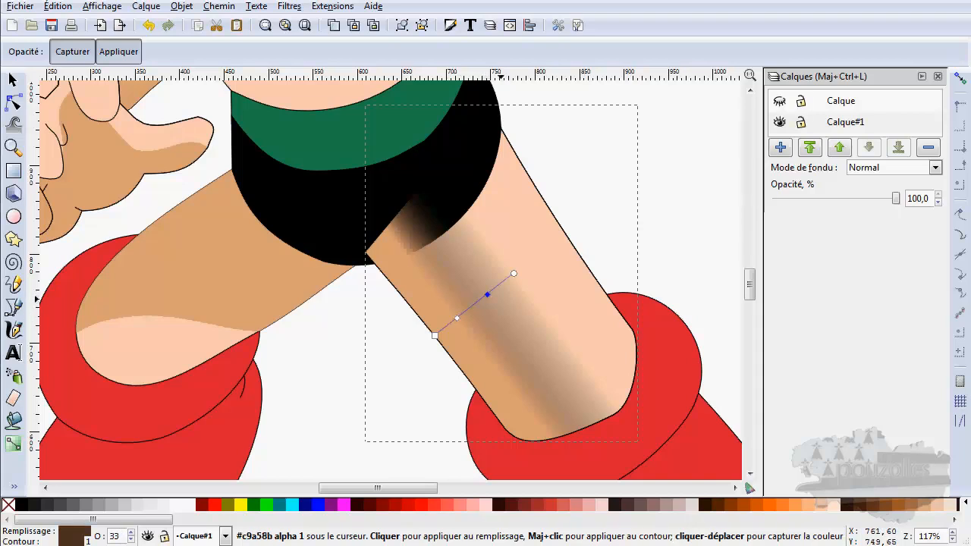
{"action": "key", "text": "ctrl+shift+f"}
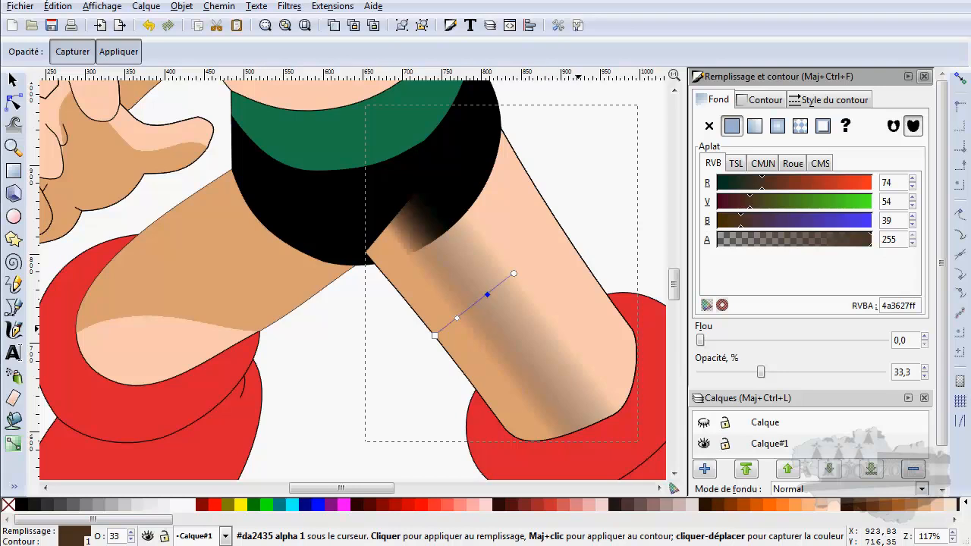
{"action": "left_click_drag", "start_coordinate": [870, 240], "coordinate": [717, 240]}
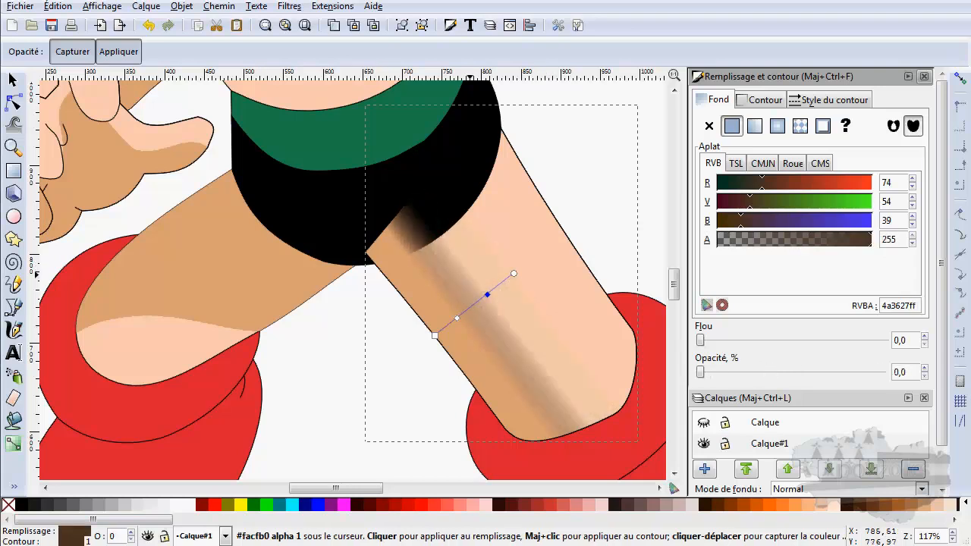
{"action": "left_click", "coordinate": [513, 273]}
{"action": "mouse_move", "coordinate": [700, 372]}
{"action": "left_mouse_down"}
{"action": "mouse_move", "coordinate": [885, 372]}
{"action": "mouse_move", "coordinate": [701, 372]}
{"action": "left_mouse_up"}
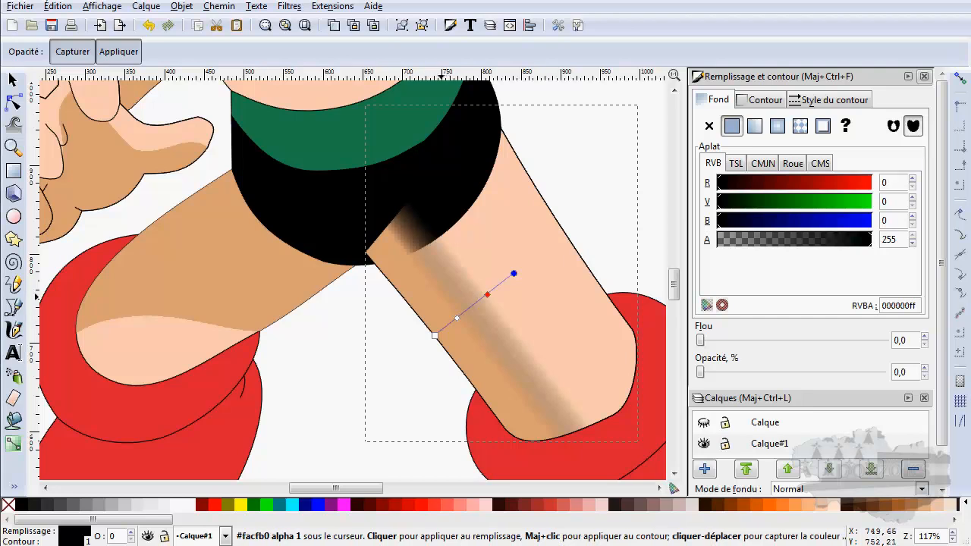
Step: Try to remove the gradient's dark band by setting the alpha of the outer intermediate stop and end stop to 0
{"action": "left_click", "coordinate": [487, 294]}
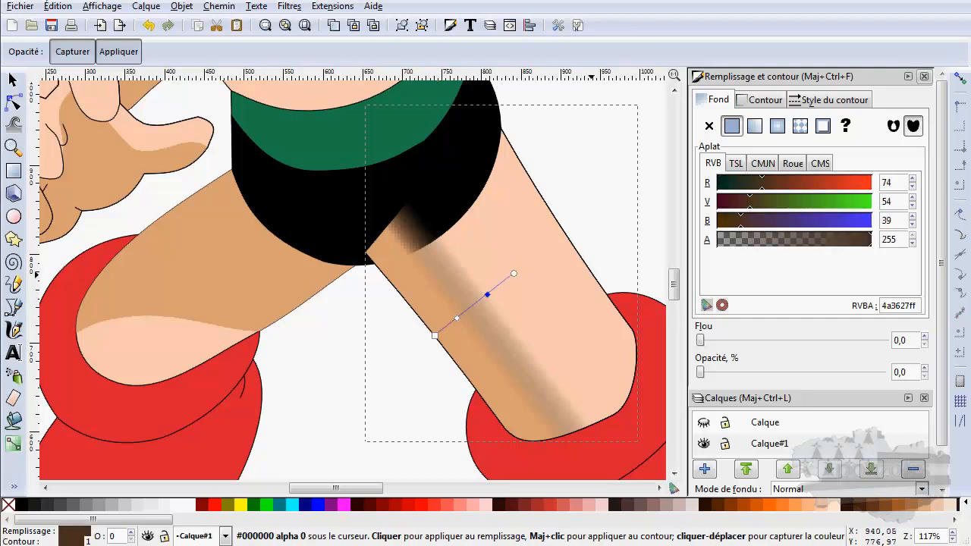
{"action": "left_click_drag", "start_coordinate": [871, 239], "coordinate": [717, 239]}
{"action": "key", "text": "ctrl+z"}
{"action": "left_click", "coordinate": [456, 317]}
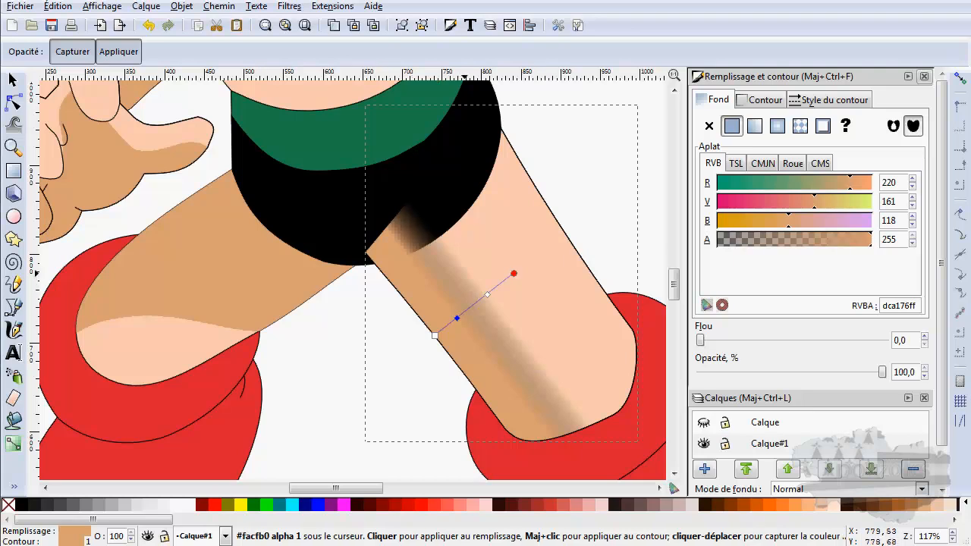
{"action": "left_click", "coordinate": [514, 273]}
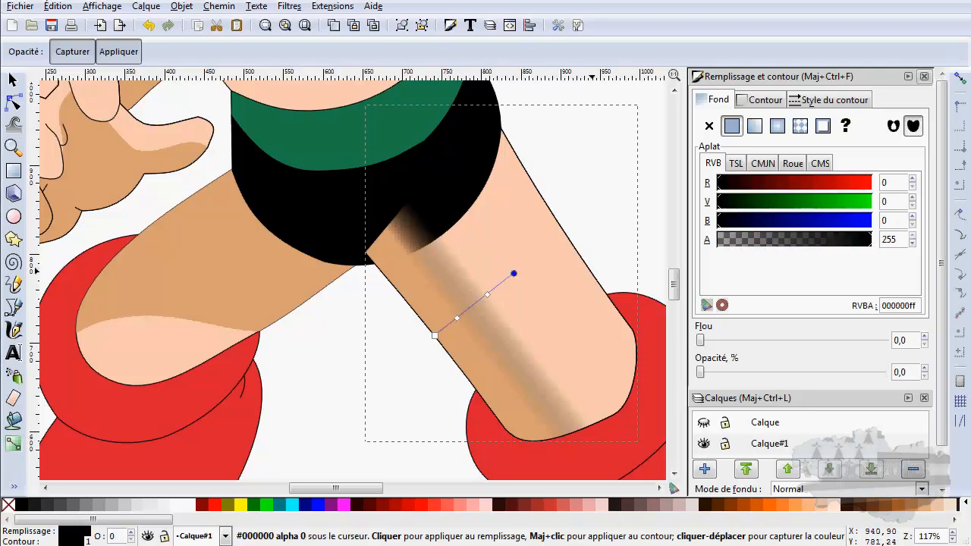
{"action": "mouse_move", "coordinate": [700, 372]}
{"action": "left_mouse_down"}
{"action": "mouse_move", "coordinate": [887, 372]}
{"action": "mouse_move", "coordinate": [698, 372]}
{"action": "left_mouse_up"}
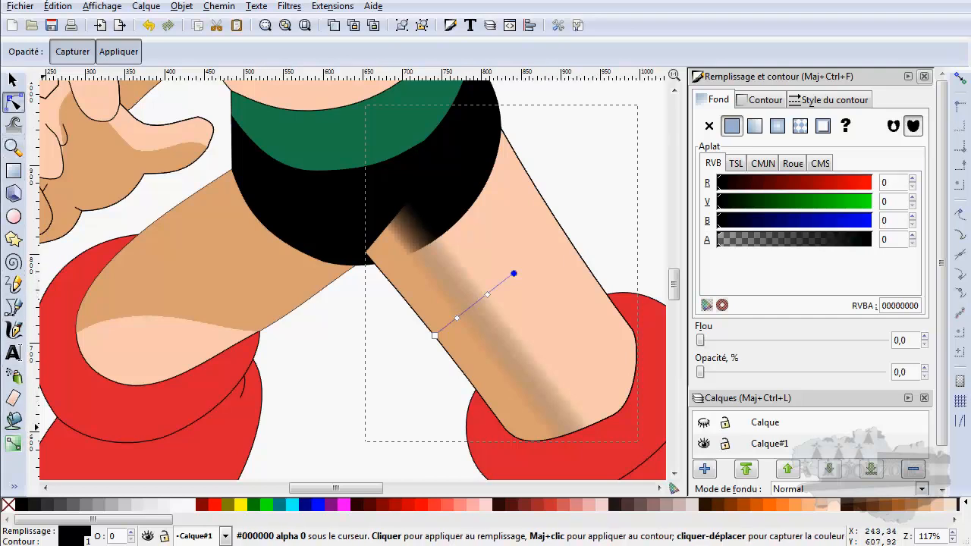
Step: Try lowering the outer intermediate stop's alpha to 0 again while editing the thigh path's nodes, and undo the change
{"action": "left_click", "coordinate": [13, 101]}
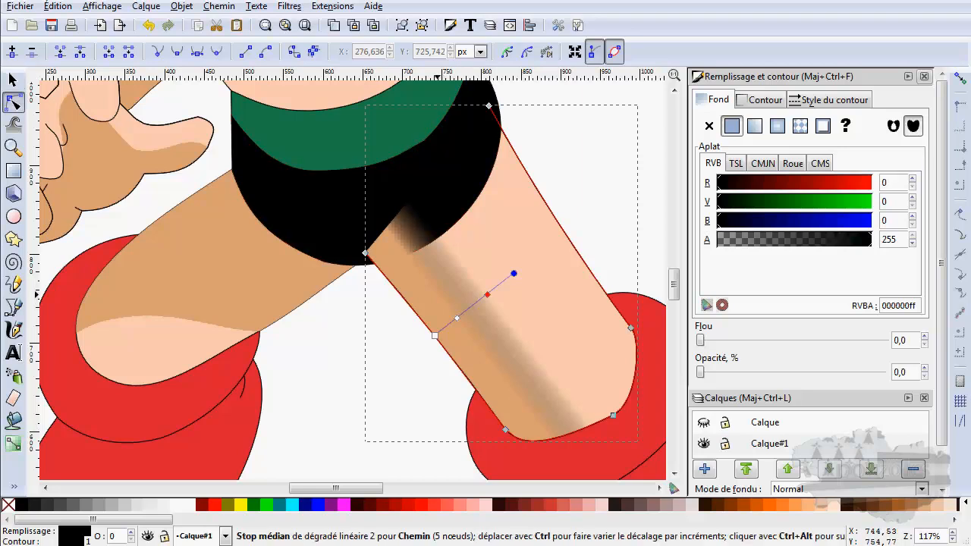
{"action": "left_click", "coordinate": [487, 294]}
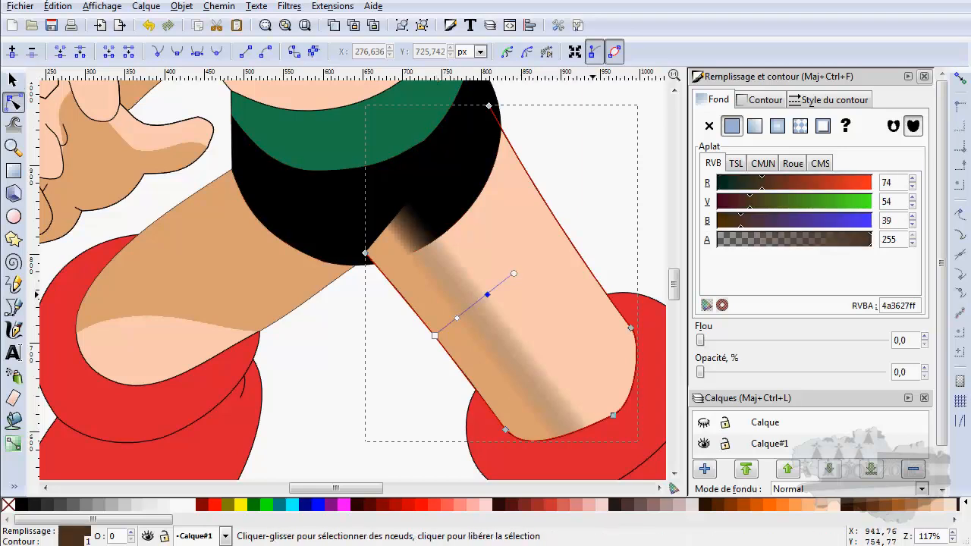
{"action": "left_click_drag", "start_coordinate": [871, 239], "coordinate": [718, 239]}
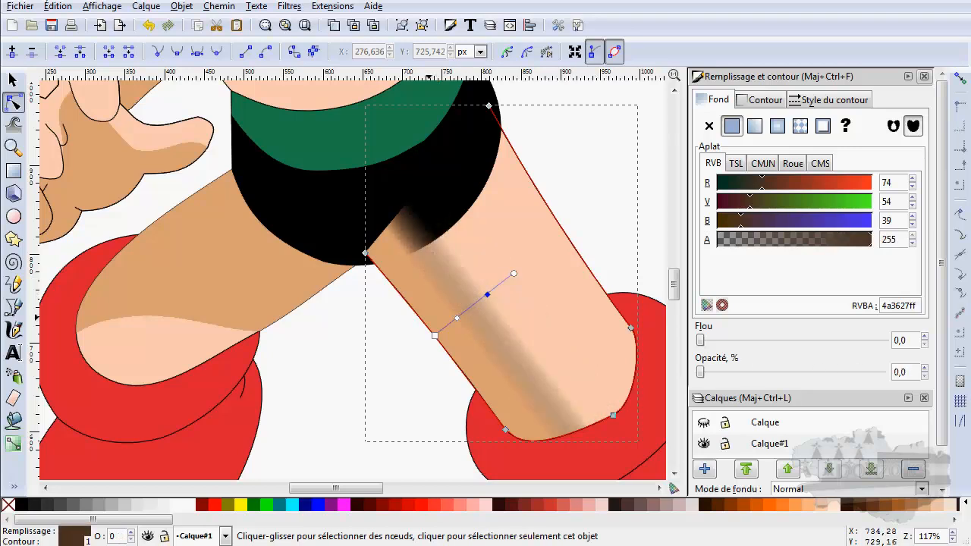
{"action": "left_click", "coordinate": [456, 318]}
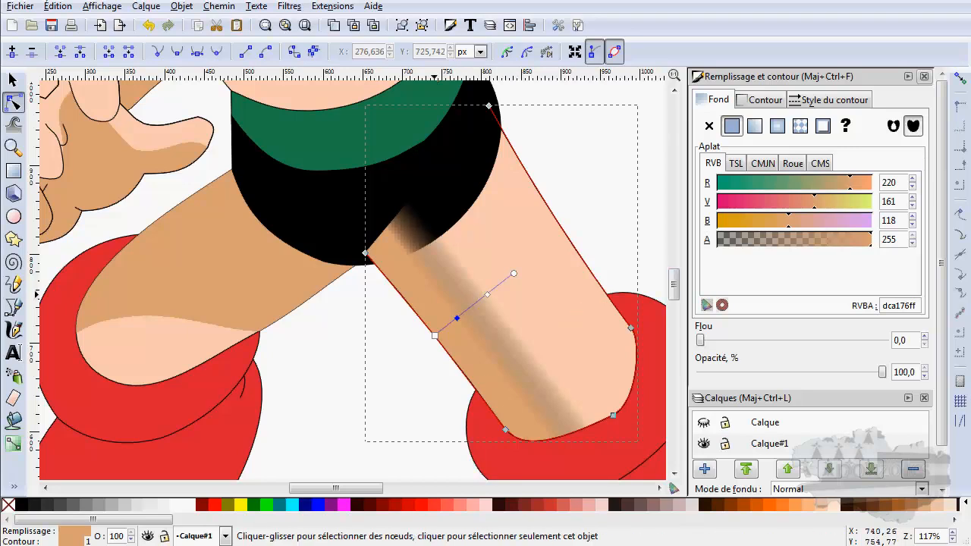
{"action": "left_click", "coordinate": [488, 294]}
{"action": "left_click_drag", "start_coordinate": [871, 240], "coordinate": [717, 239]}
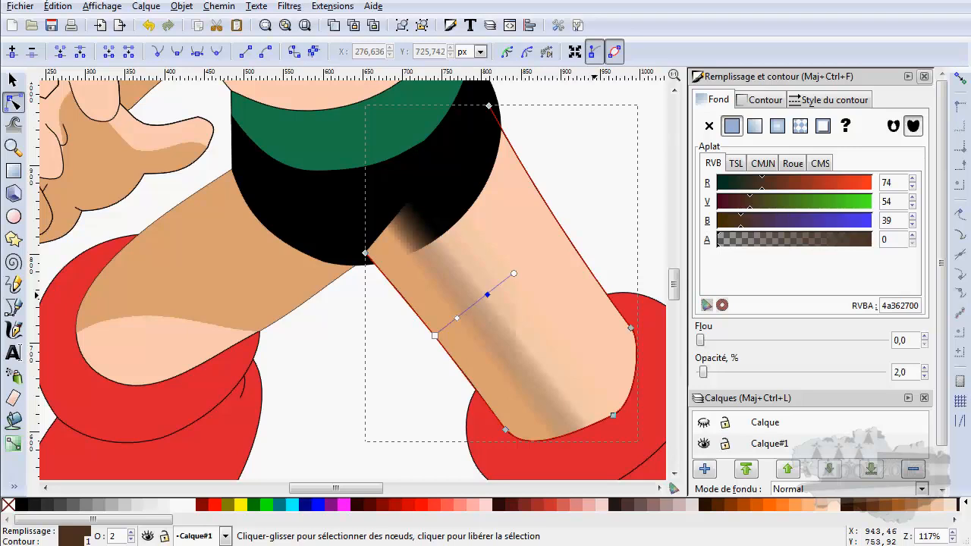
{"action": "key", "text": "ctrl+z"}
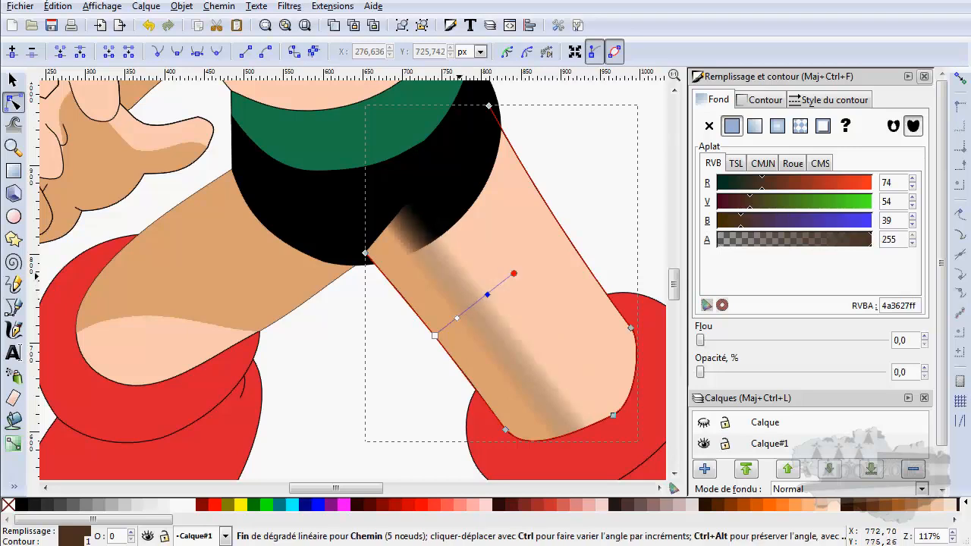
{"action": "left_click", "coordinate": [514, 273]}
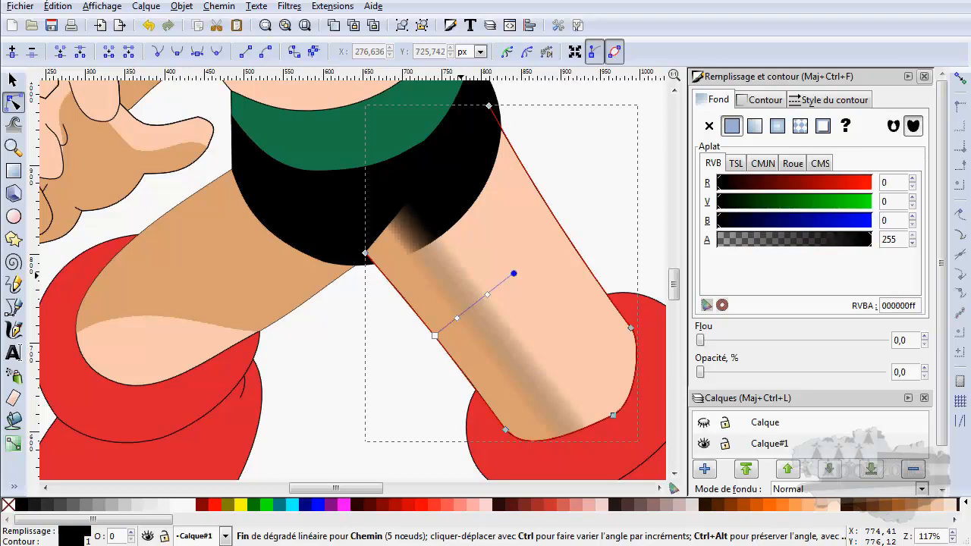
{"action": "left_click", "coordinate": [487, 294]}
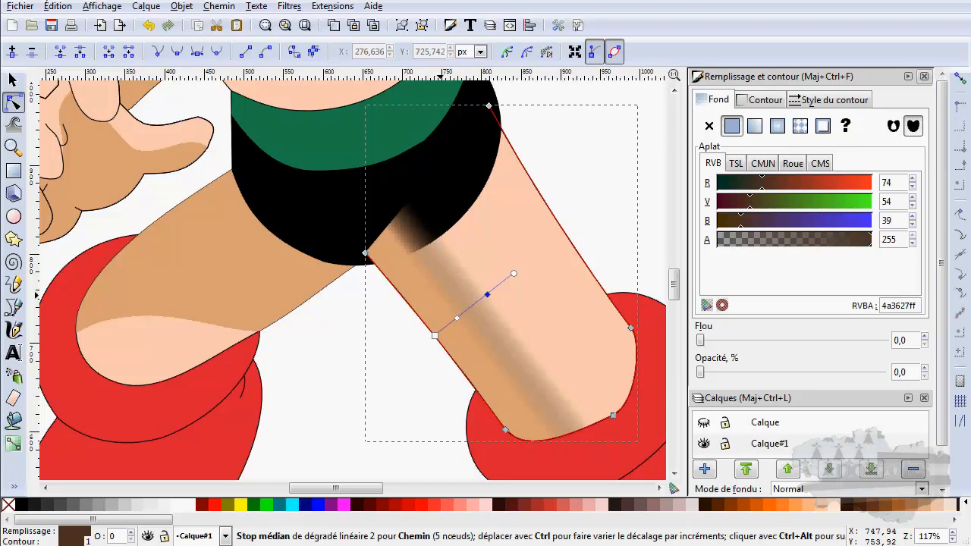
Step: Move the transparent intermediate stop onto the tan one for a hard shadow edge, and shorten the gradient slightly from its end
{"action": "left_click_drag", "start_coordinate": [488, 294], "coordinate": [457, 318]}
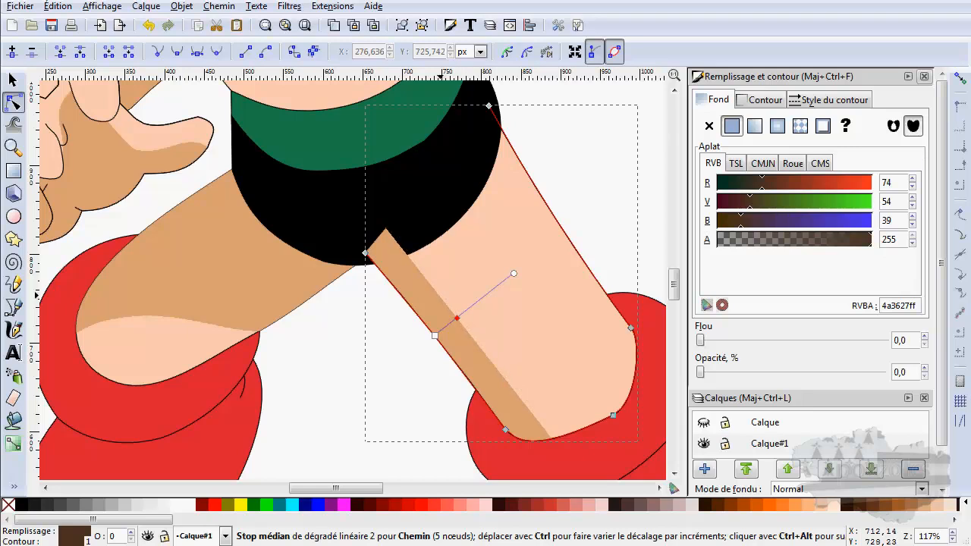
{"action": "left_click_drag", "start_coordinate": [514, 274], "coordinate": [500, 284]}
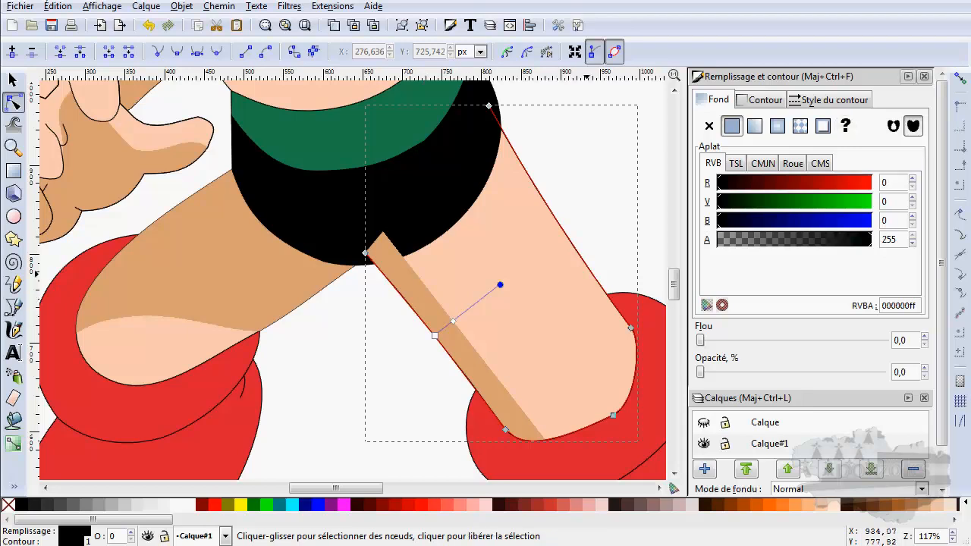
{"action": "key", "text": "shift+ctrl+f"}
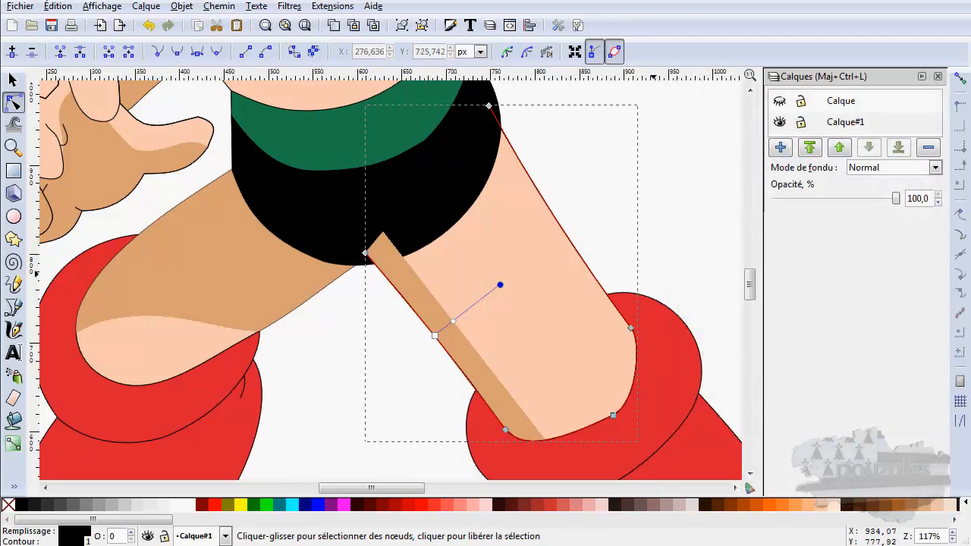
Step: Compare the straight thigh's shadow width with the reference image by toggling the Calque layer's visibility
{"action": "left_click", "coordinate": [780, 101]}
{"action": "left_click", "coordinate": [780, 101]}
{"action": "left_click", "coordinate": [780, 101]}
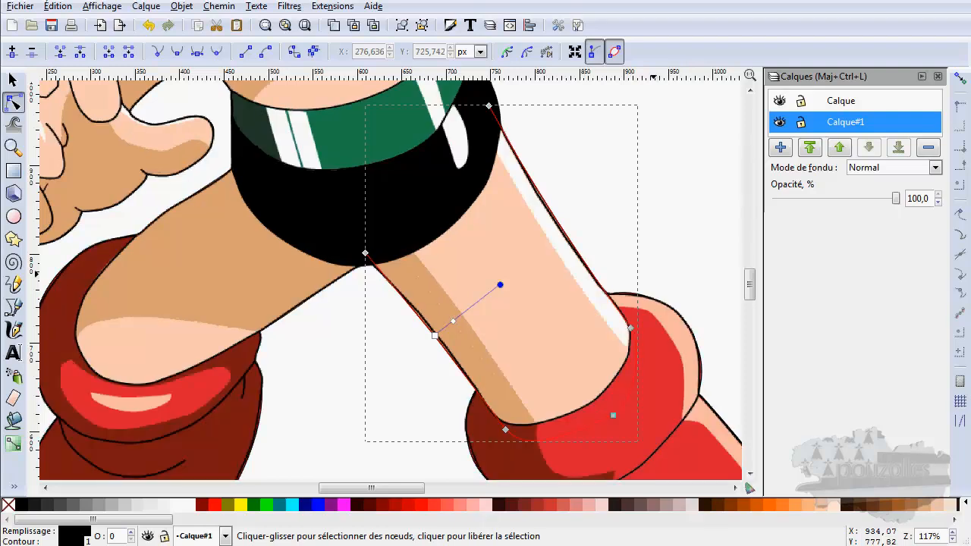
{"action": "left_click", "coordinate": [779, 101]}
{"action": "left_click", "coordinate": [780, 100]}
{"action": "left_click", "coordinate": [780, 101]}
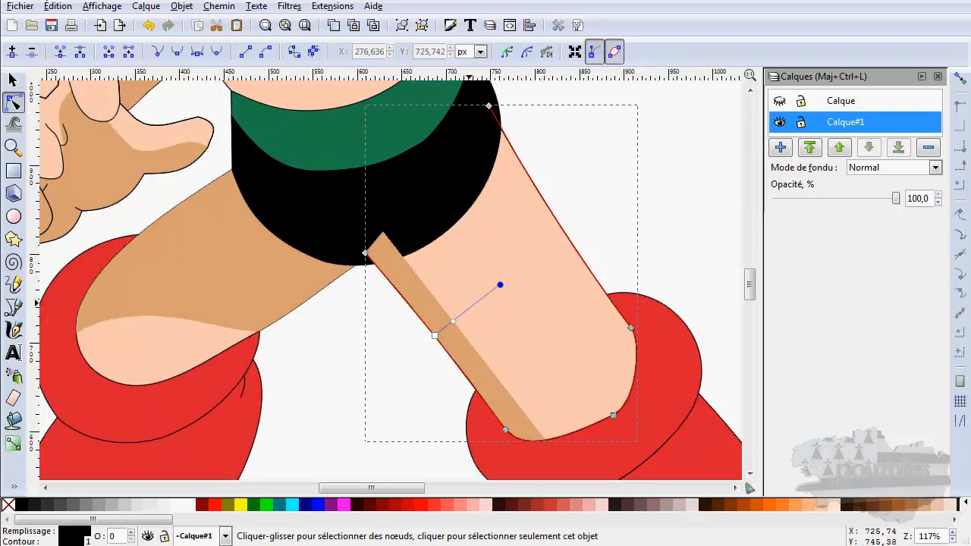
Step: Widen the straight thigh's shadow by adding a gradient stop just past its edge and moving the tan stop onto it
{"action": "double_click", "coordinate": [459, 315]}
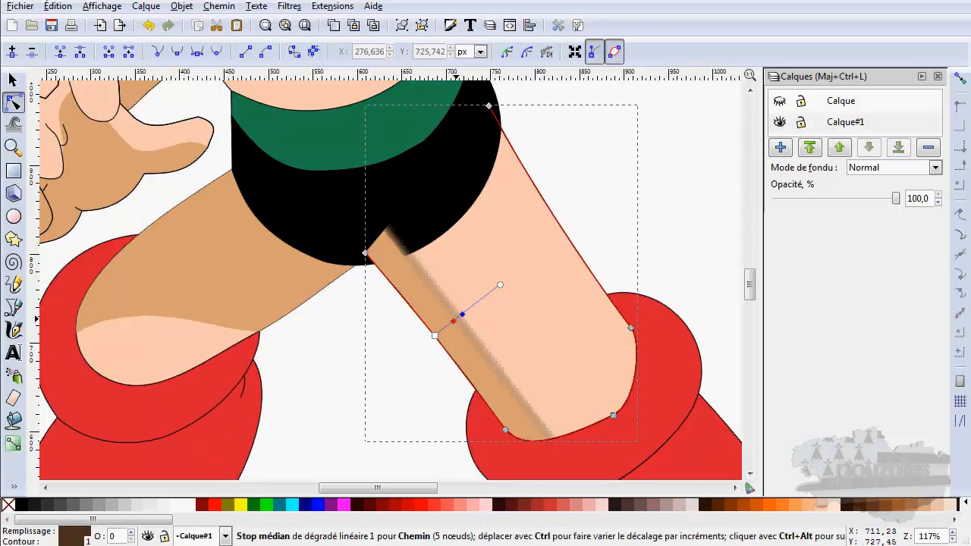
{"action": "left_click_drag", "start_coordinate": [453, 321], "coordinate": [464, 314]}
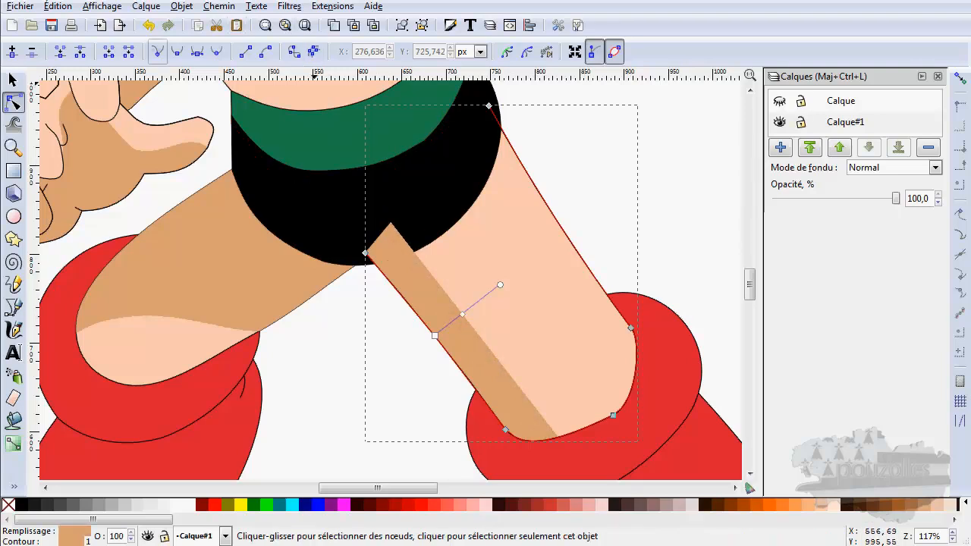
Step: Lower the straight thigh's shadow gradient path one level so it sits behind the black shorts
{"action": "left_click", "coordinate": [13, 80]}
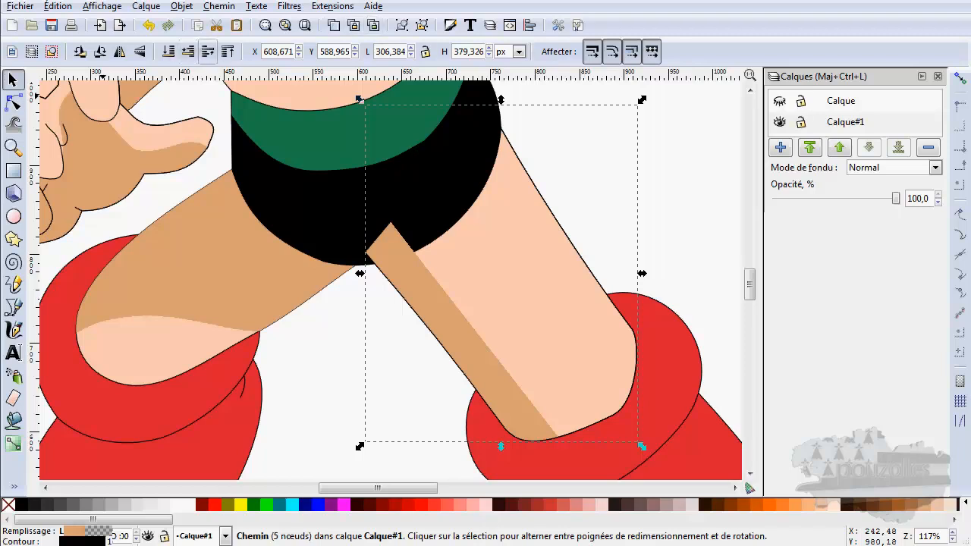
{"action": "left_click", "coordinate": [188, 52]}
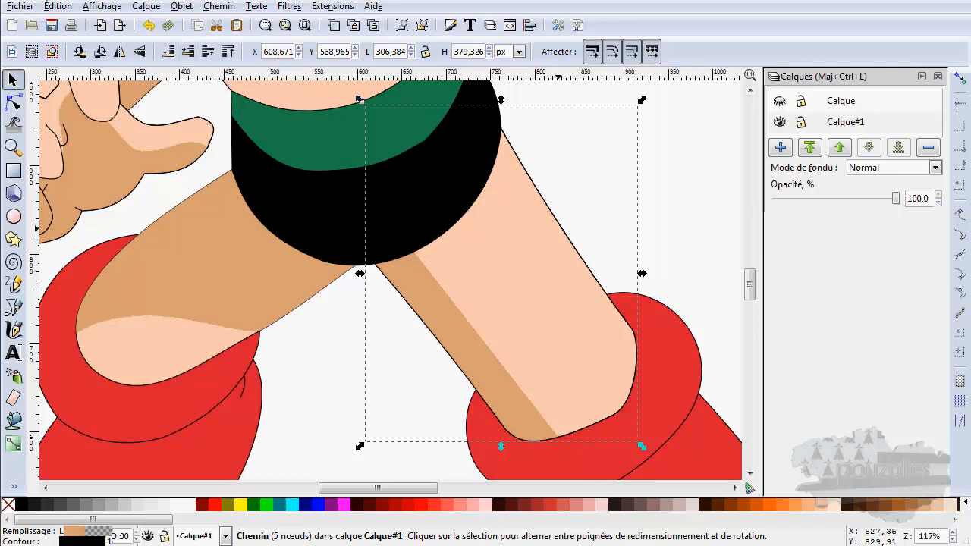
{"action": "left_click", "coordinate": [562, 225]}
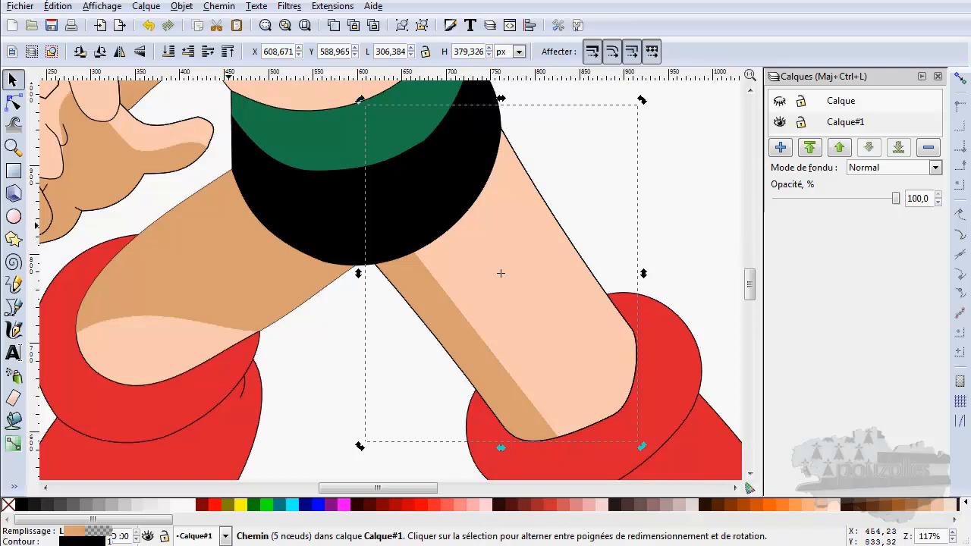
Step: Try relocating the hard-edged shadow gradient to the straight thigh's opposite edge, and undo the move
{"action": "left_click", "coordinate": [14, 443]}
{"action": "left_click_drag", "start_coordinate": [435, 334], "coordinate": [500, 285]}
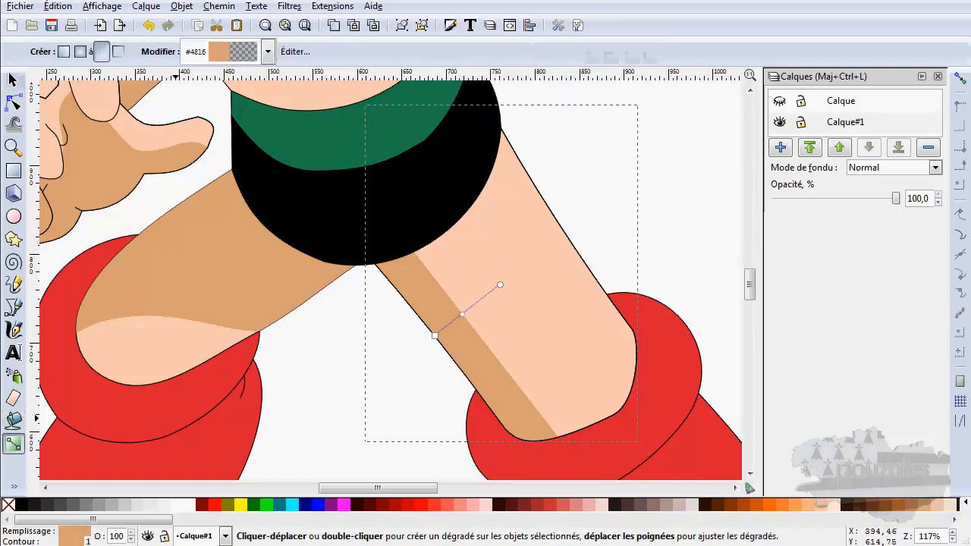
{"action": "left_click_drag", "start_coordinate": [576, 252], "coordinate": [539, 282]}
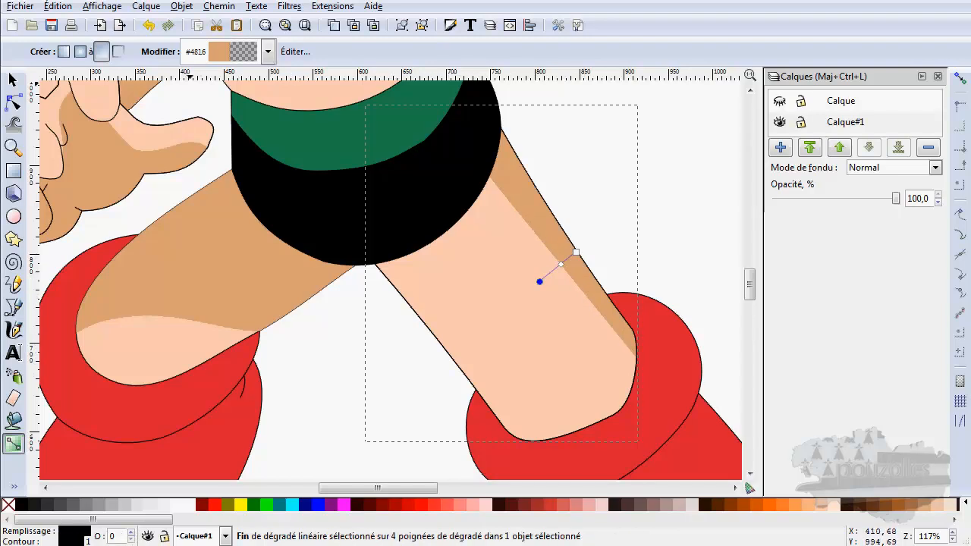
{"action": "key", "text": "ctrl+z"}
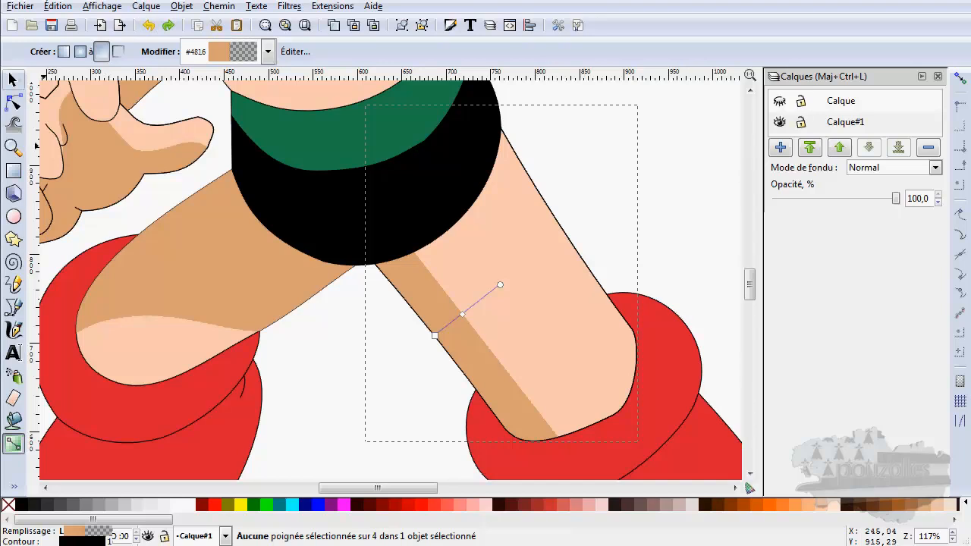
Step: Duplicate the straight thigh's shadow path, raise the copy above the black shorts, and remove the copy's fill
{"action": "key", "text": "s"}
{"action": "key", "text": "s"}
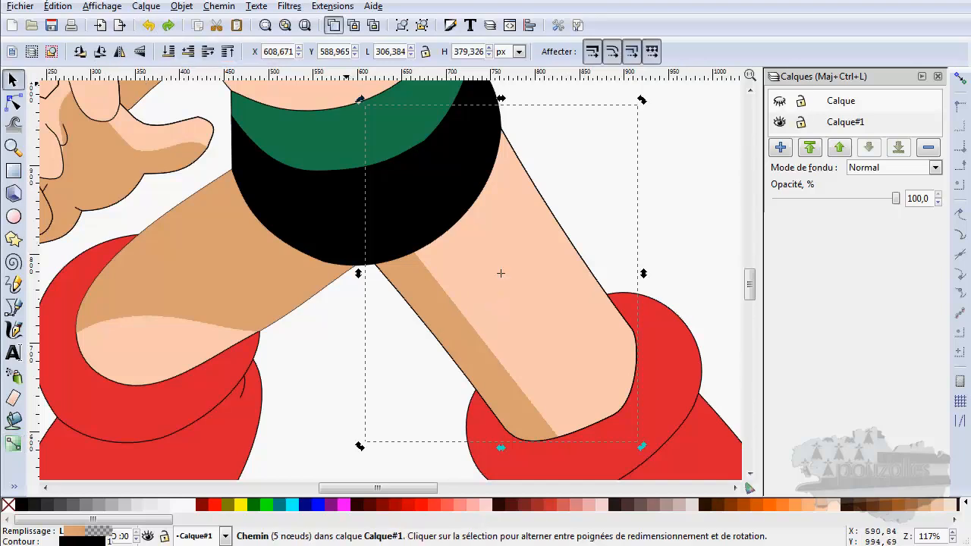
{"action": "key", "text": "Page_Up"}
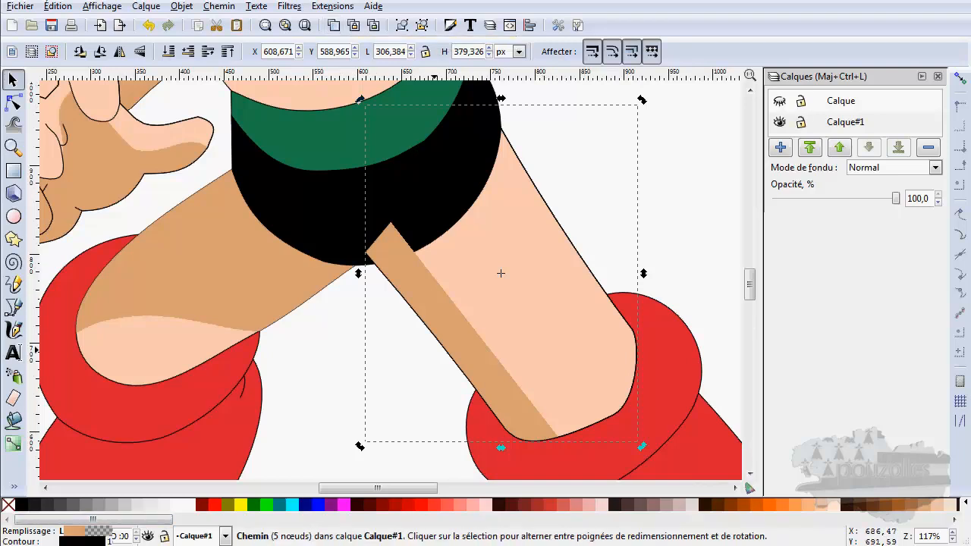
{"action": "key", "text": "s"}
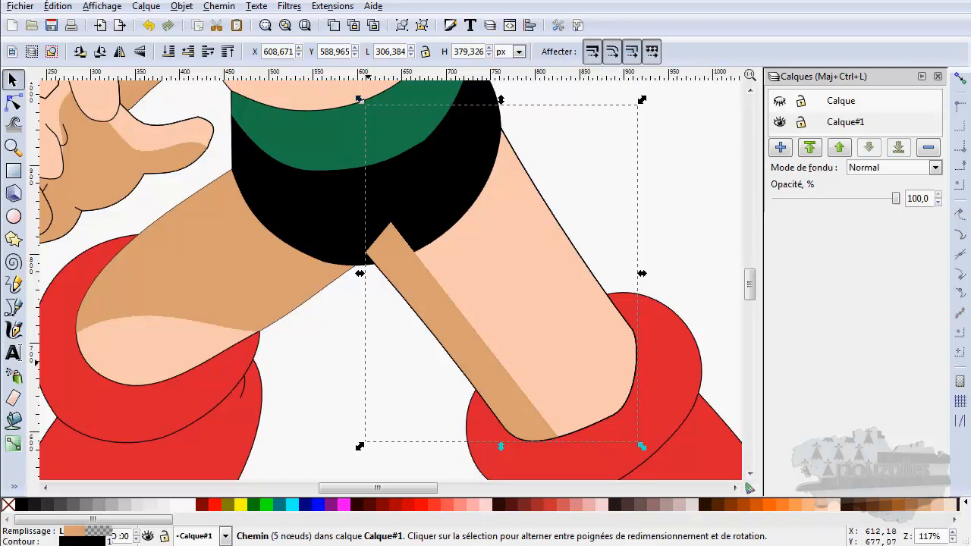
{"action": "key", "text": "ctrl+shift+f"}
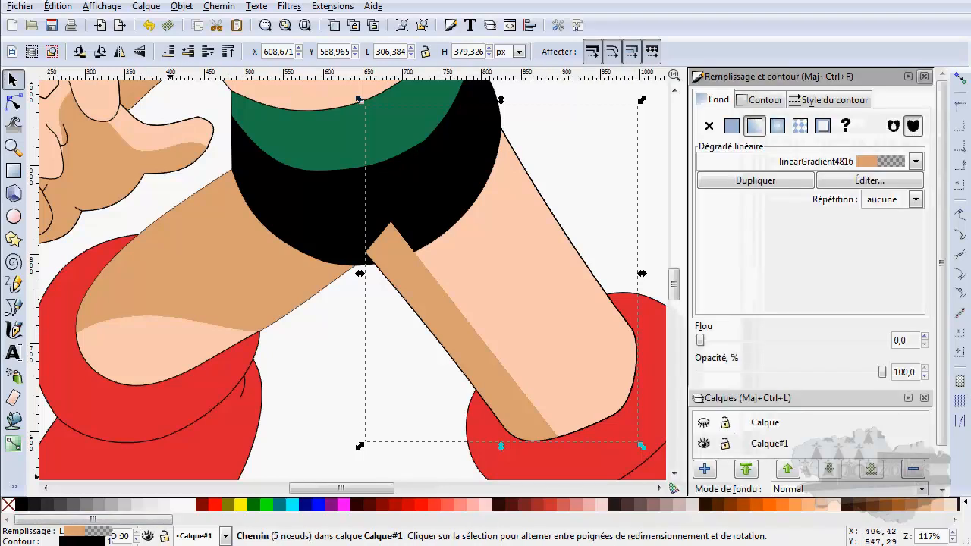
{"action": "left_click", "coordinate": [709, 126]}
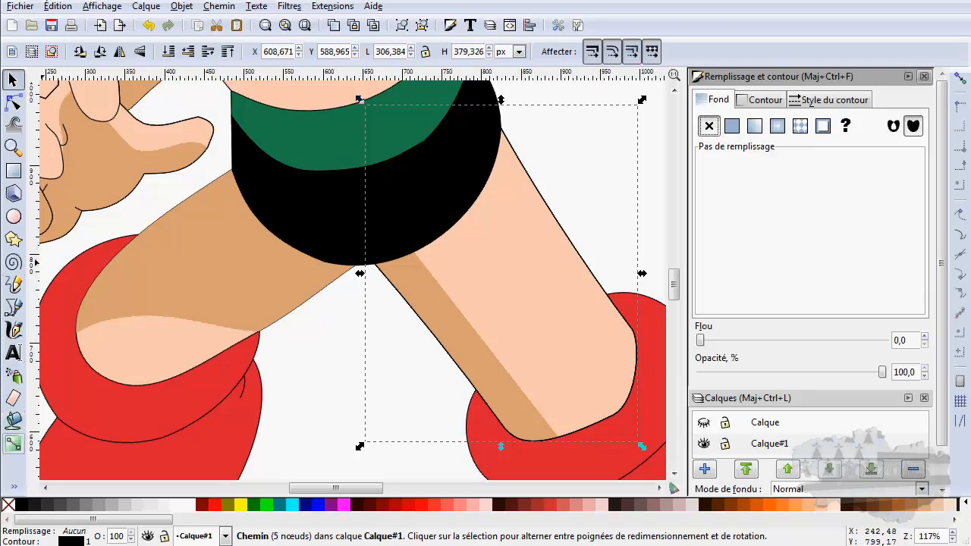
Step: Draw a linear gradient on the unfilled copy from the thigh's outer edge inward, and colour its start stop light grey f9f9f9
{"action": "left_click", "coordinate": [13, 443]}
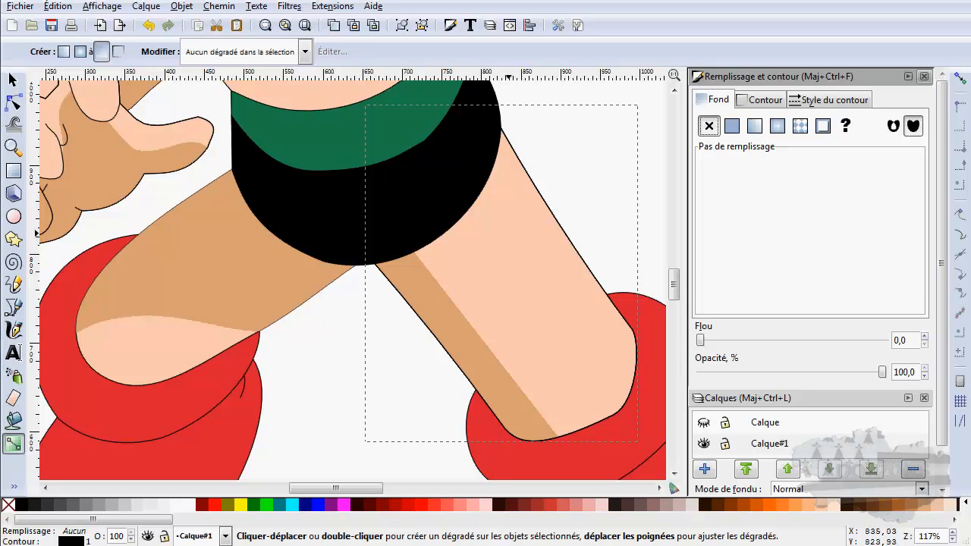
{"action": "mouse_move", "coordinate": [566, 234]}
{"action": "left_mouse_down"}
{"action": "mouse_move", "coordinate": [534, 253]}
{"action": "mouse_move", "coordinate": [526, 245]}
{"action": "mouse_move", "coordinate": [526, 259]}
{"action": "left_mouse_up"}
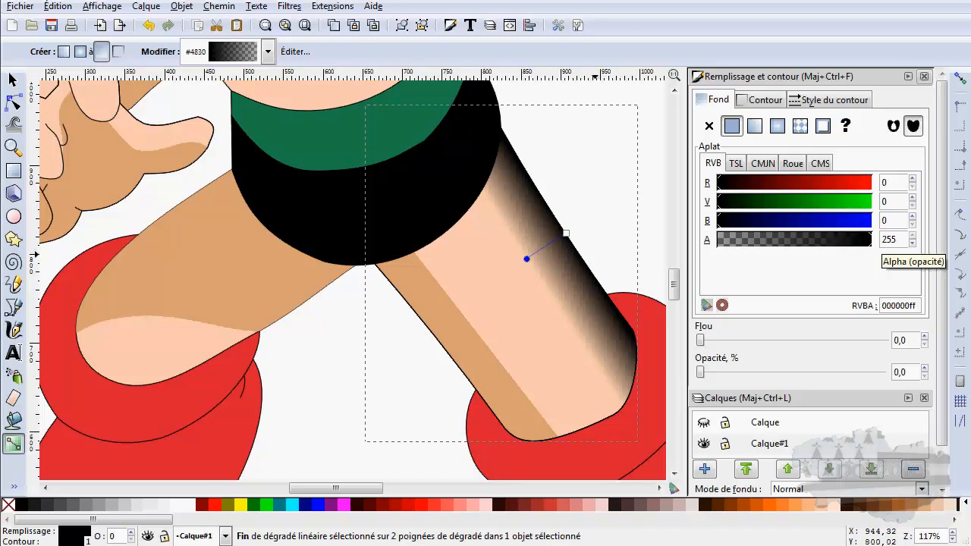
{"action": "left_click", "coordinate": [566, 233]}
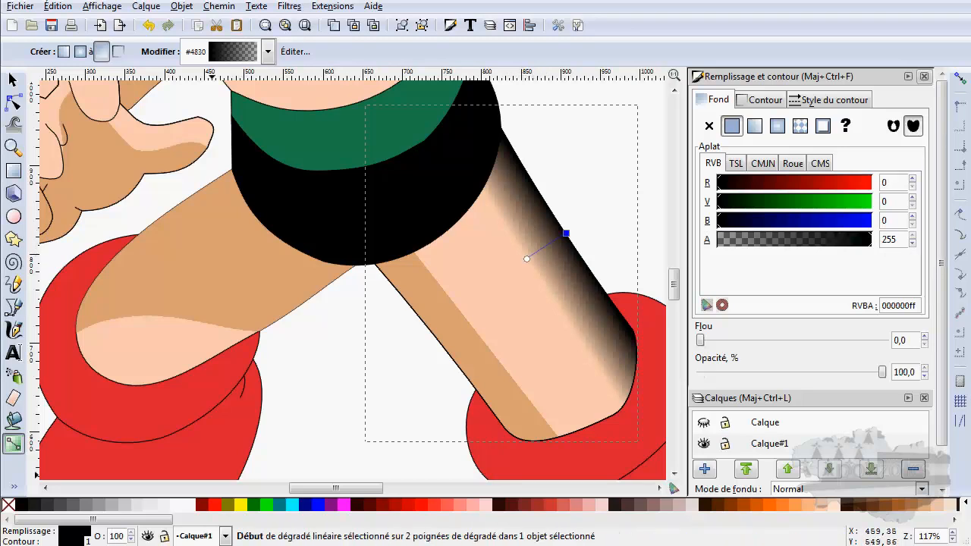
{"action": "left_click", "coordinate": [173, 505]}
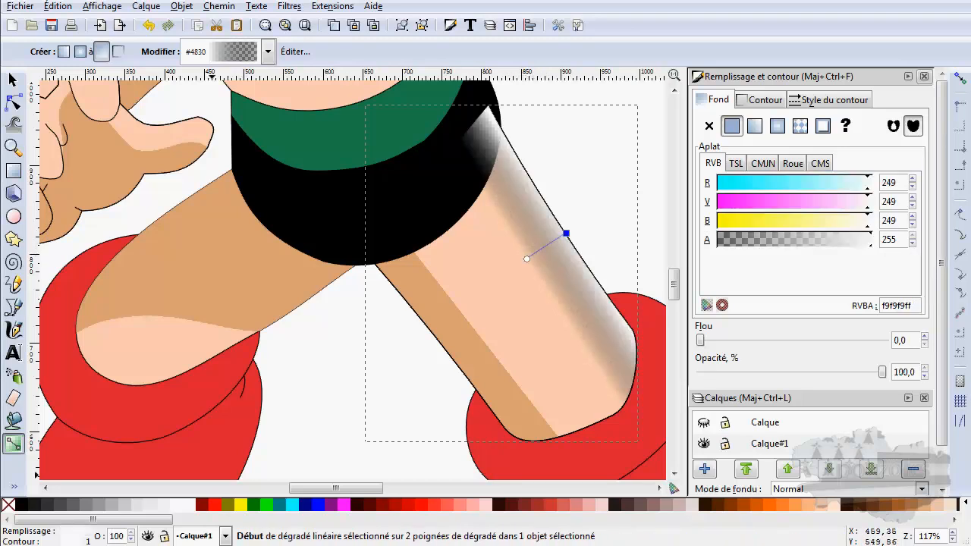
Step: Try colouring the new gradient's inner end stop opaque white, and undo the change
{"action": "left_click", "coordinate": [526, 259]}
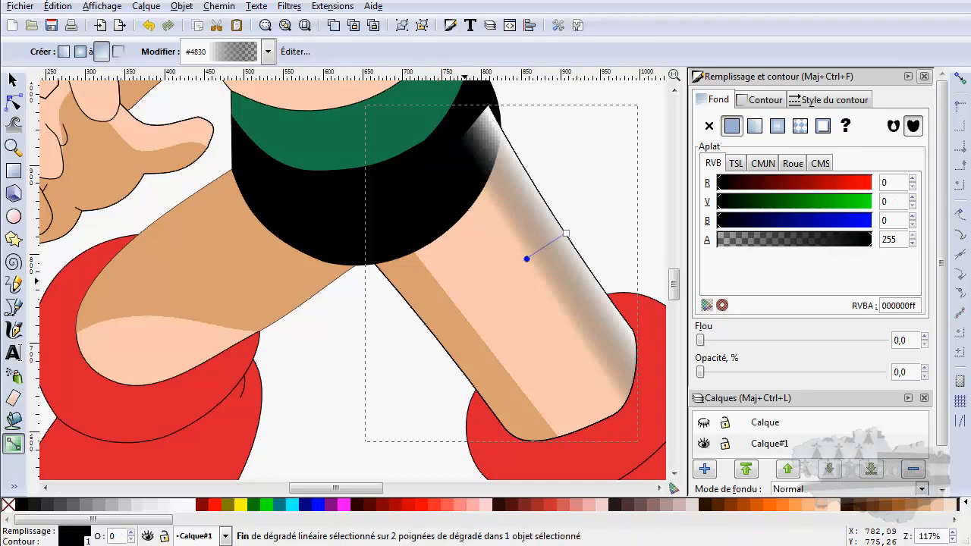
{"action": "left_click", "coordinate": [187, 505]}
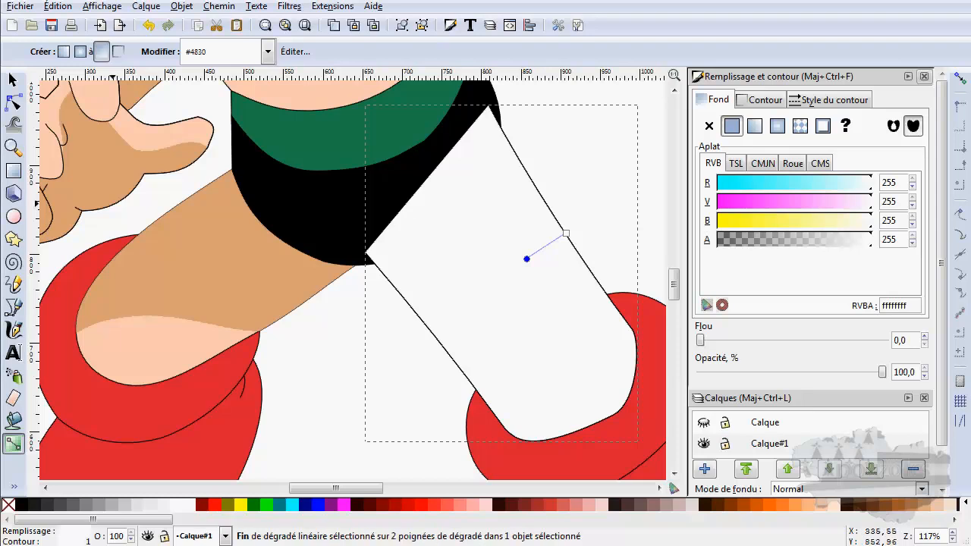
{"action": "left_click", "coordinate": [147, 25]}
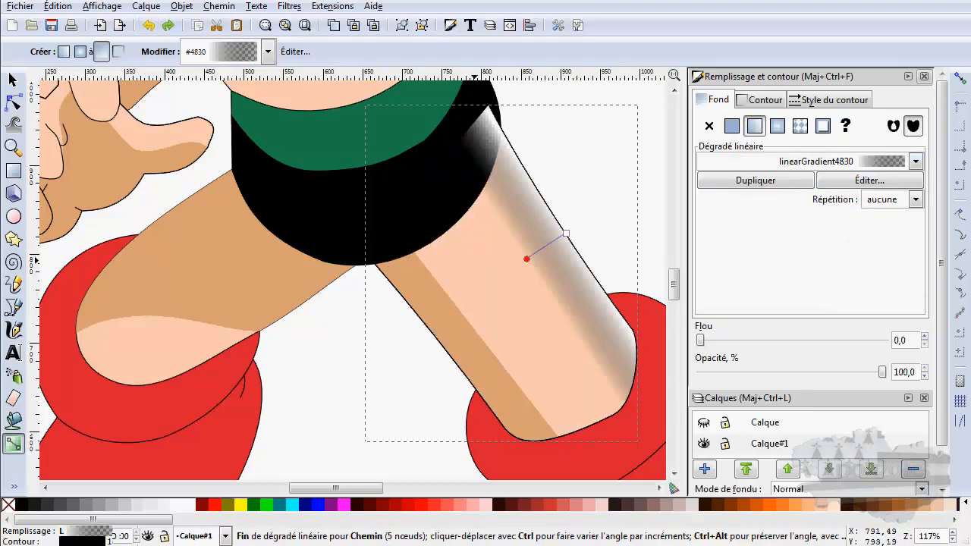
{"action": "left_click", "coordinate": [527, 259]}
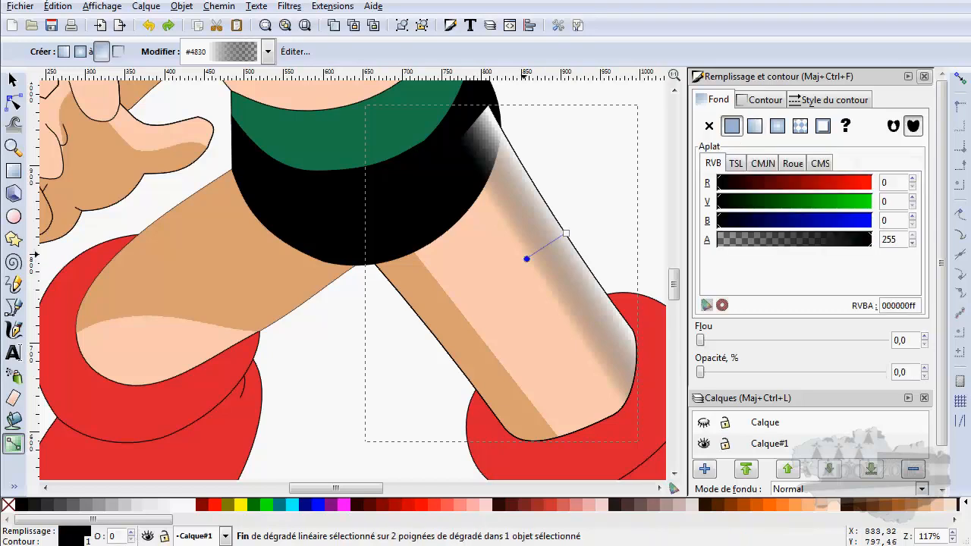
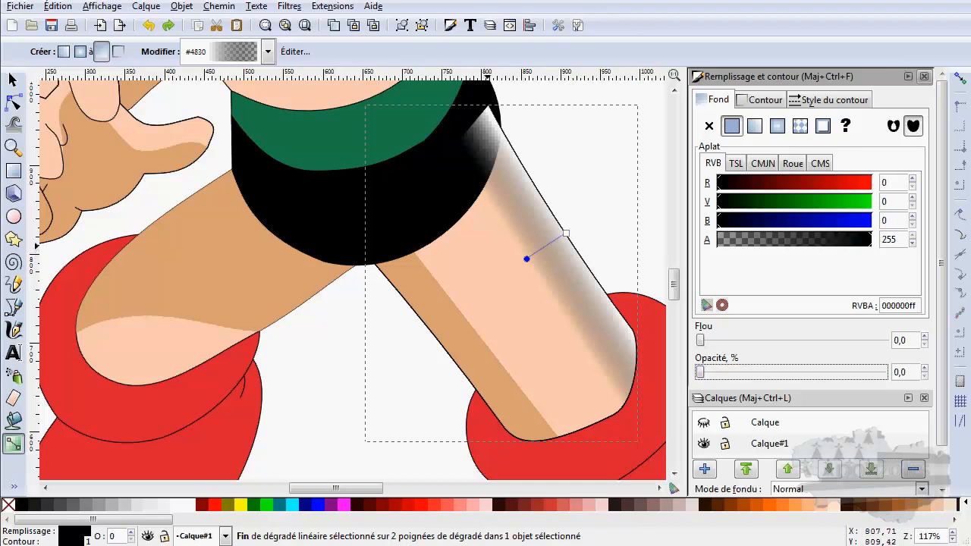
Step: Try adding a middle stop to the light gradient and setting the object's opacity to 0, then return to the two-stop gradient through the undo history
{"action": "double_click", "coordinate": [544, 248]}
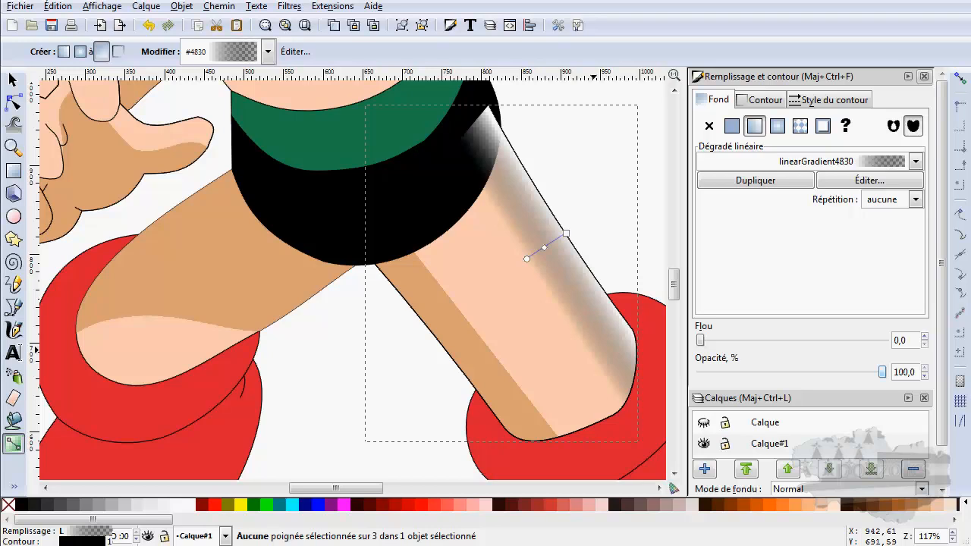
{"action": "left_click_drag", "start_coordinate": [882, 372], "coordinate": [700, 372]}
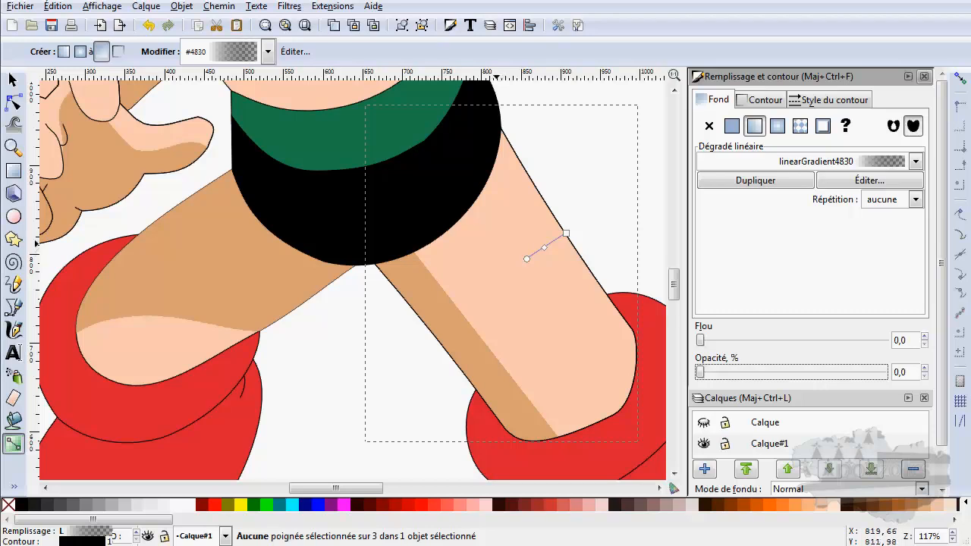
{"action": "key", "text": "ctrl+z"}
{"action": "key", "text": "ctrl+z"}
{"action": "key", "text": "ctrl+z"}
{"action": "key", "text": "ctrl+z"}
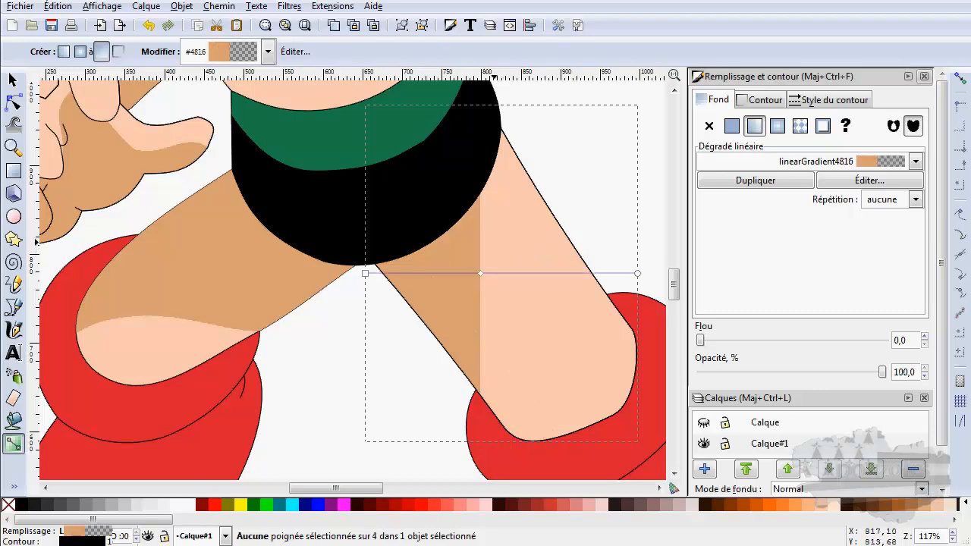
{"action": "key", "text": "ctrl+shift+z"}
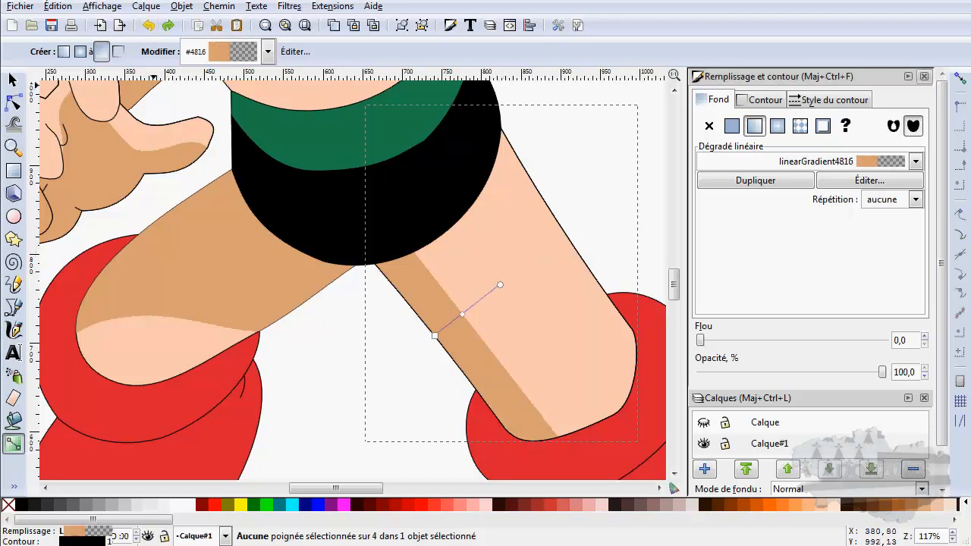
{"action": "key", "text": "ctrl+z"}
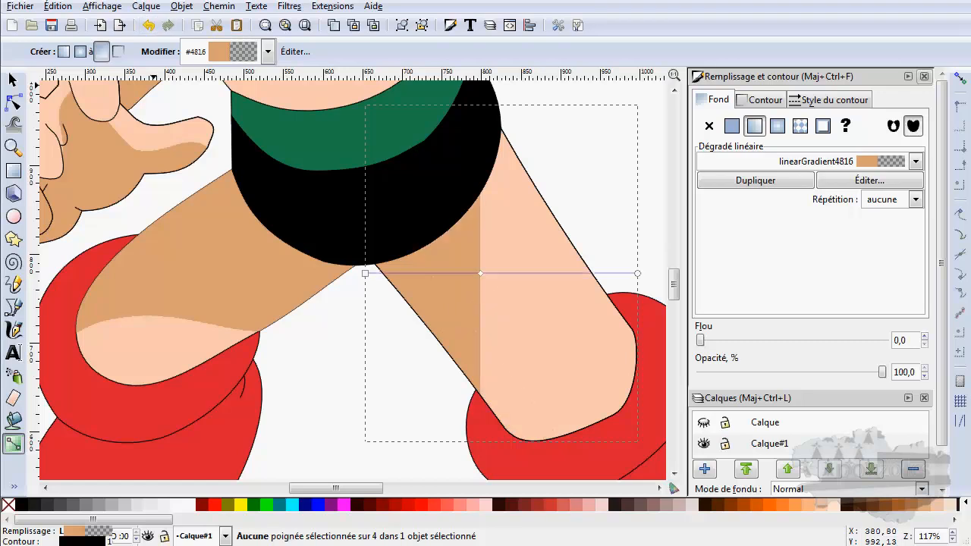
{"action": "key", "text": "ctrl+shift+z"}
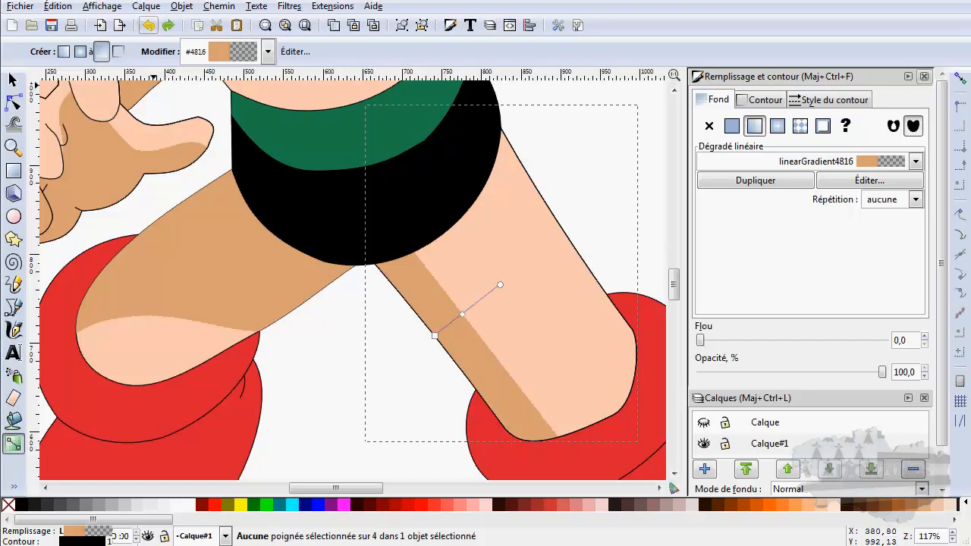
{"action": "key", "text": "ctrl+shift+z"}
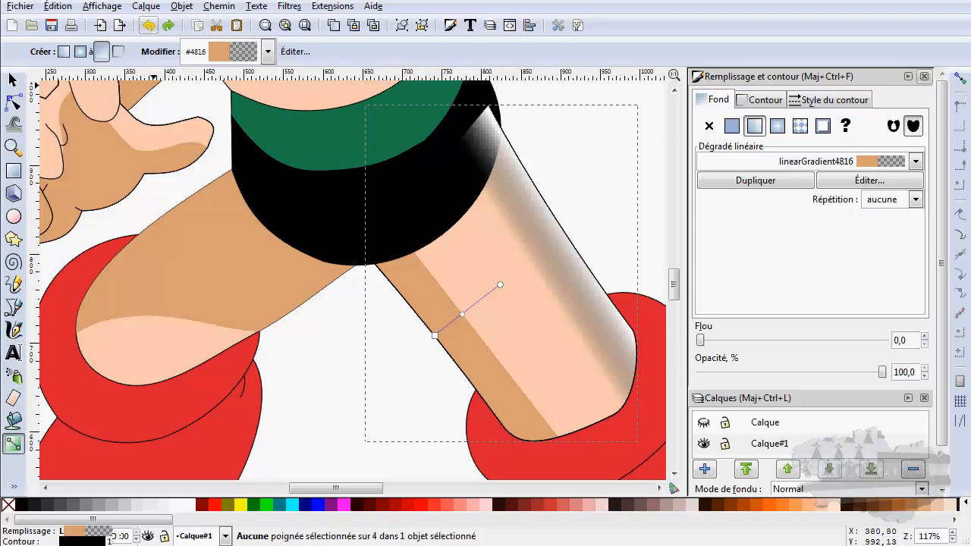
{"action": "key", "text": "ctrl+shift+z"}
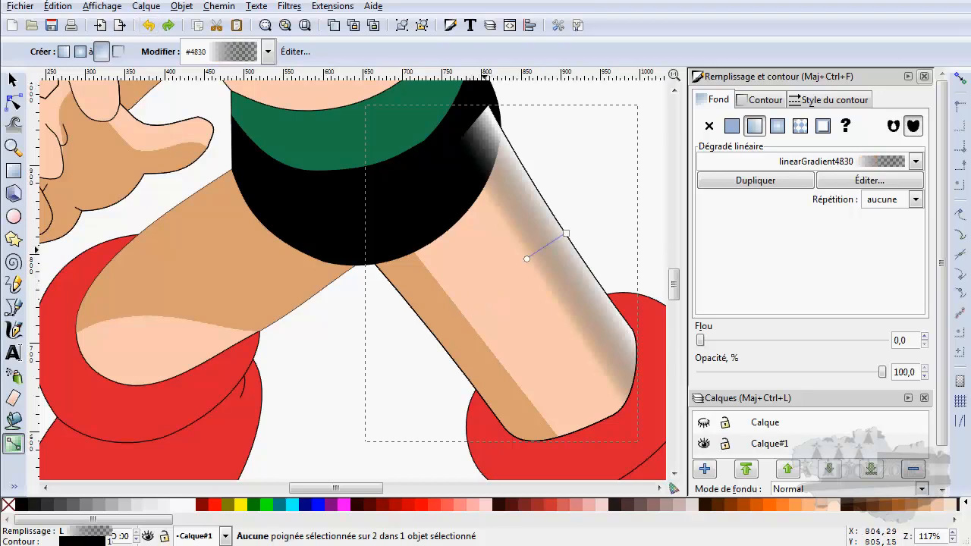
Step: Add an intermediate stop to the light gradient at offset about 0.68 and set its opacity to 0%
{"action": "double_click", "coordinate": [539, 250]}
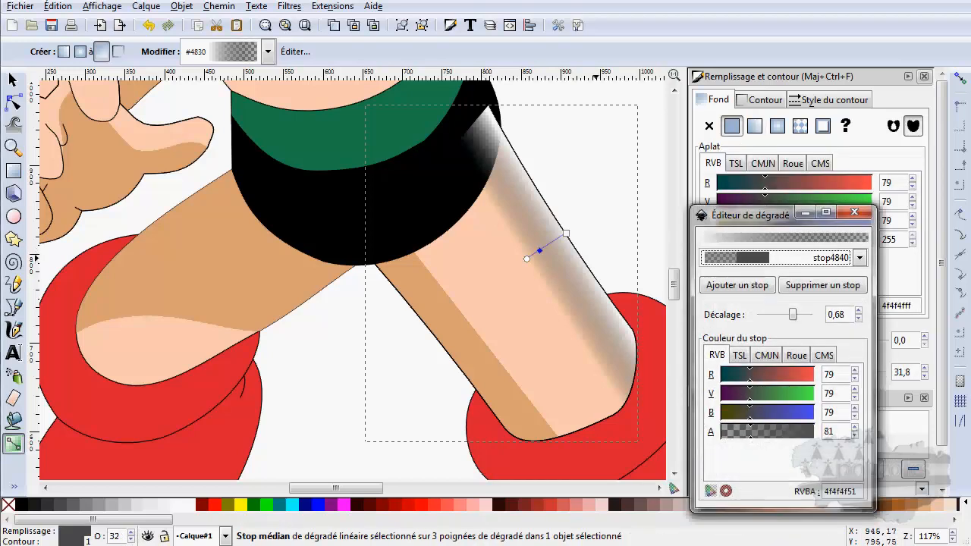
{"action": "left_click", "coordinate": [855, 213]}
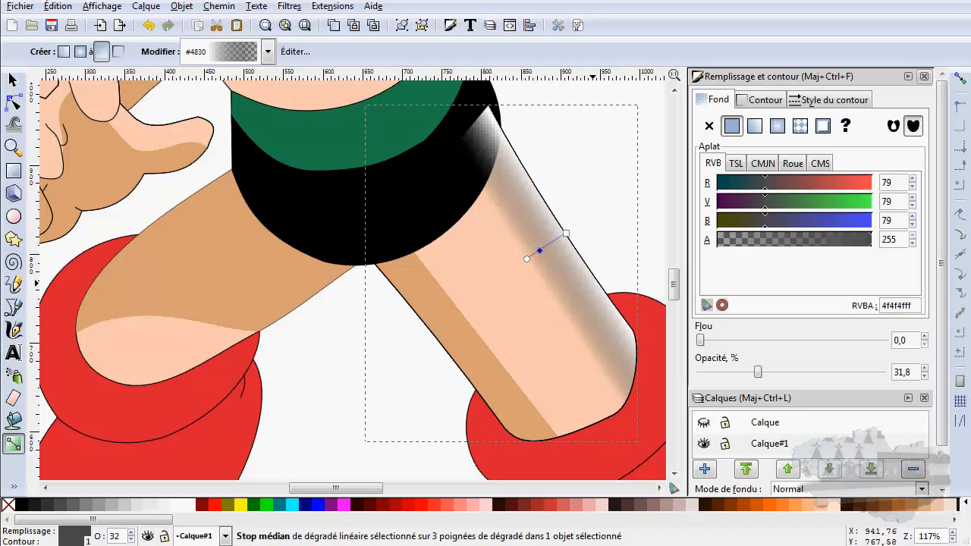
{"action": "left_click_drag", "start_coordinate": [757, 372], "coordinate": [699, 372]}
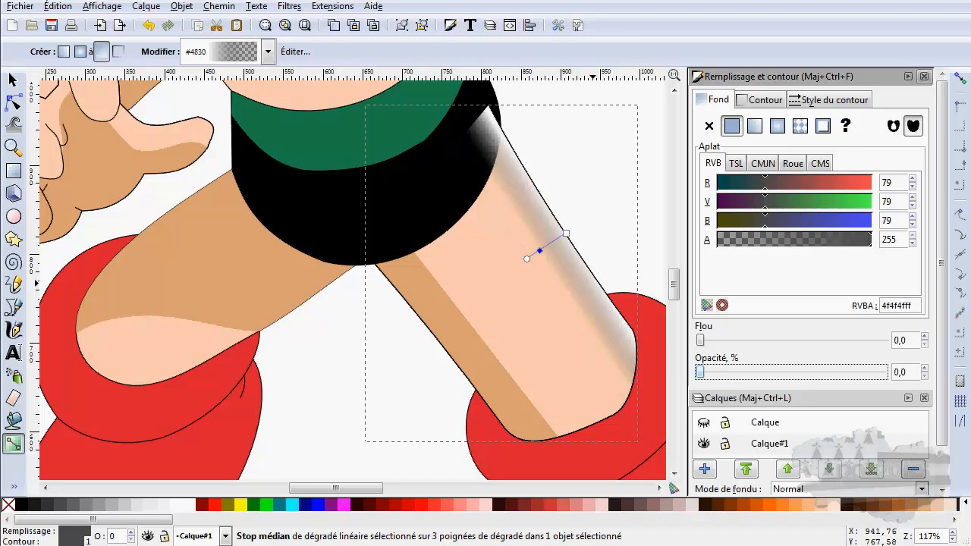
Step: Insert another stop between the light gradient's start and its transparent middle stop, and colour it opaque white
{"action": "key", "text": "Insert"}
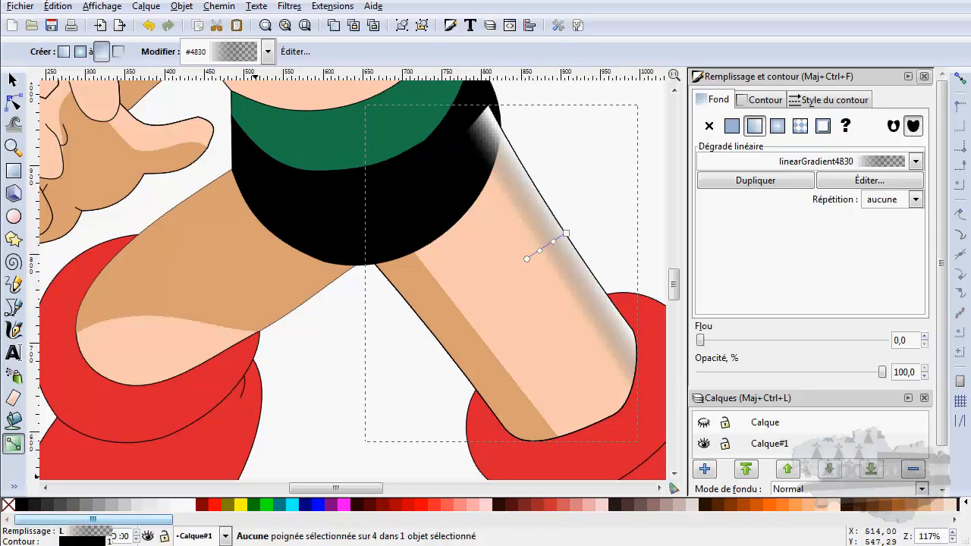
{"action": "left_click", "coordinate": [189, 506]}
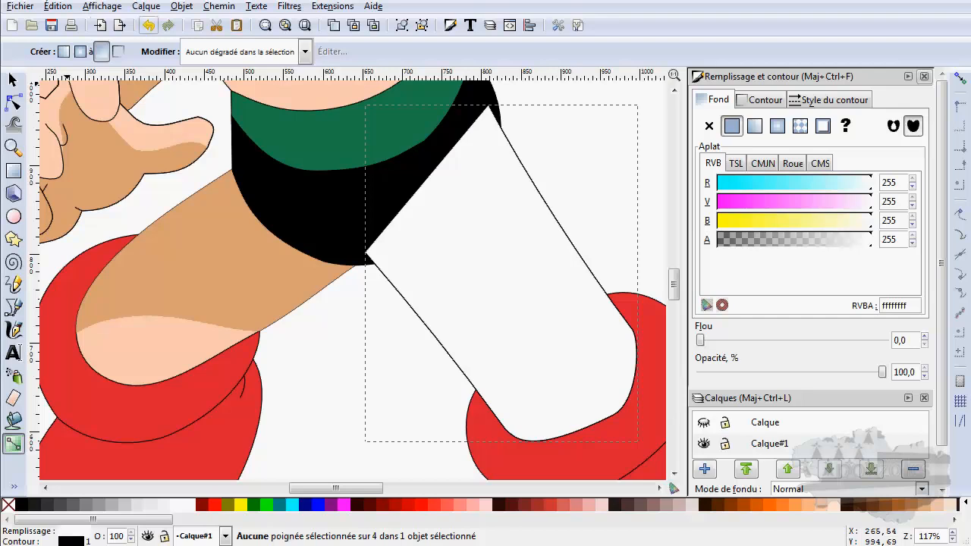
{"action": "left_click", "coordinate": [148, 25]}
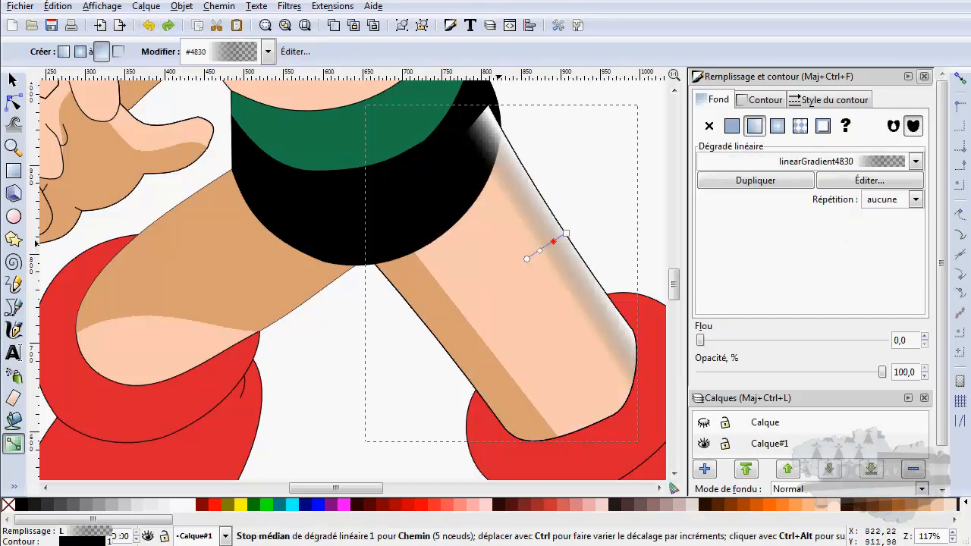
{"action": "left_click", "coordinate": [554, 241]}
{"action": "left_click", "coordinate": [189, 506]}
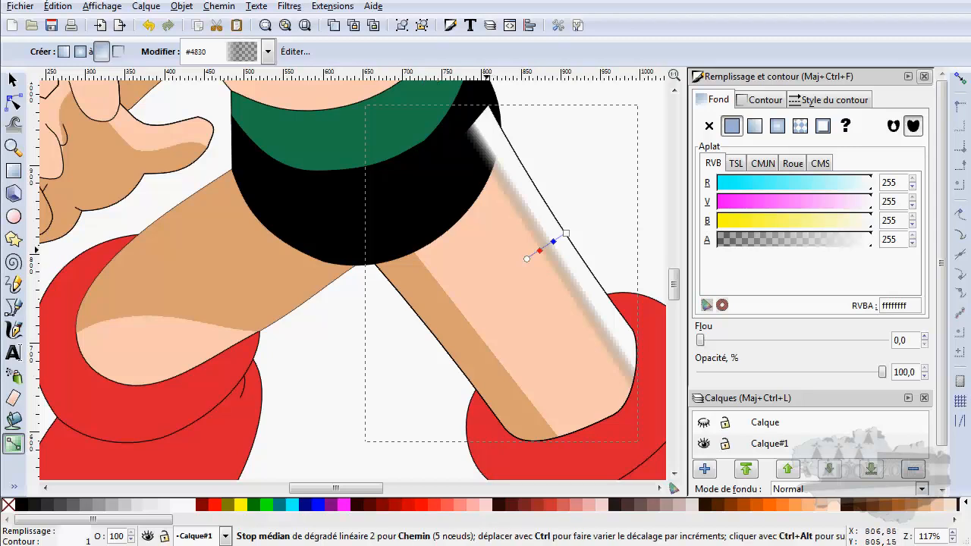
Step: Reduce the alpha of the light gradient's inner middle stop to 3 and of its end stop to 0
{"action": "left_click", "coordinate": [540, 250]}
{"action": "left_click_drag", "start_coordinate": [870, 240], "coordinate": [719, 240]}
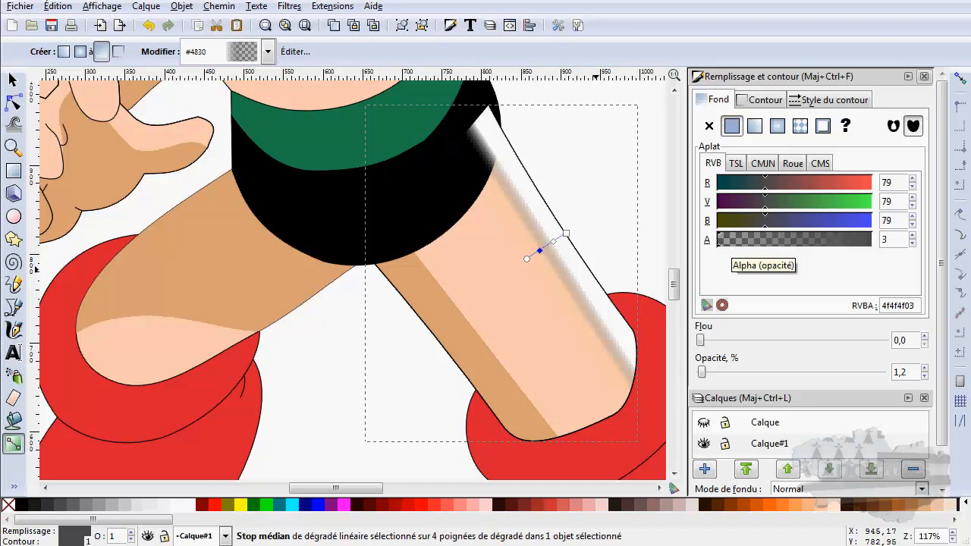
{"action": "left_click", "coordinate": [553, 241]}
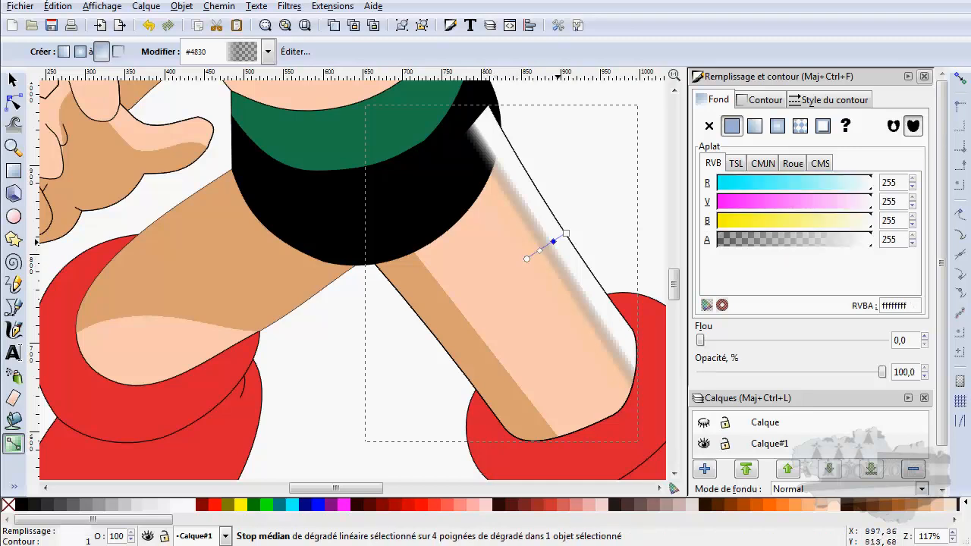
{"action": "left_click", "coordinate": [526, 259]}
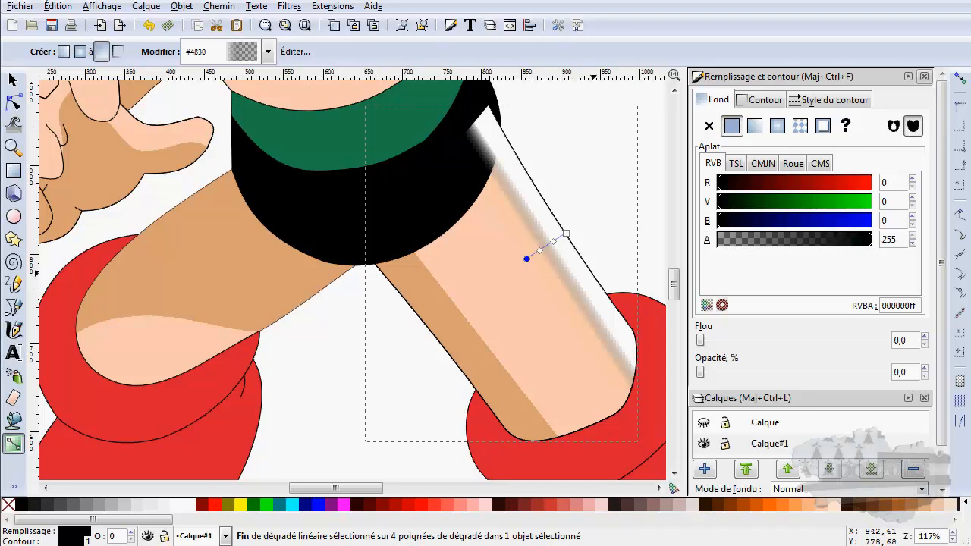
{"action": "left_click_drag", "start_coordinate": [871, 240], "coordinate": [715, 240]}
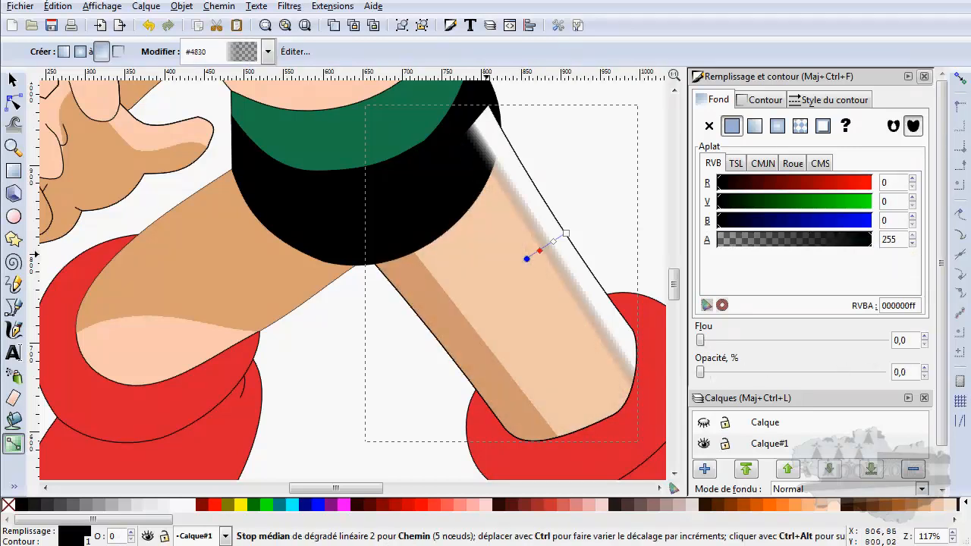
Step: Move the near-transparent middle stop onto the white one for a hard edge, and extend the gradient's start handle beyond the thigh's outer outline
{"action": "left_click_drag", "start_coordinate": [539, 250], "coordinate": [553, 242]}
{"action": "left_click", "coordinate": [554, 241]}
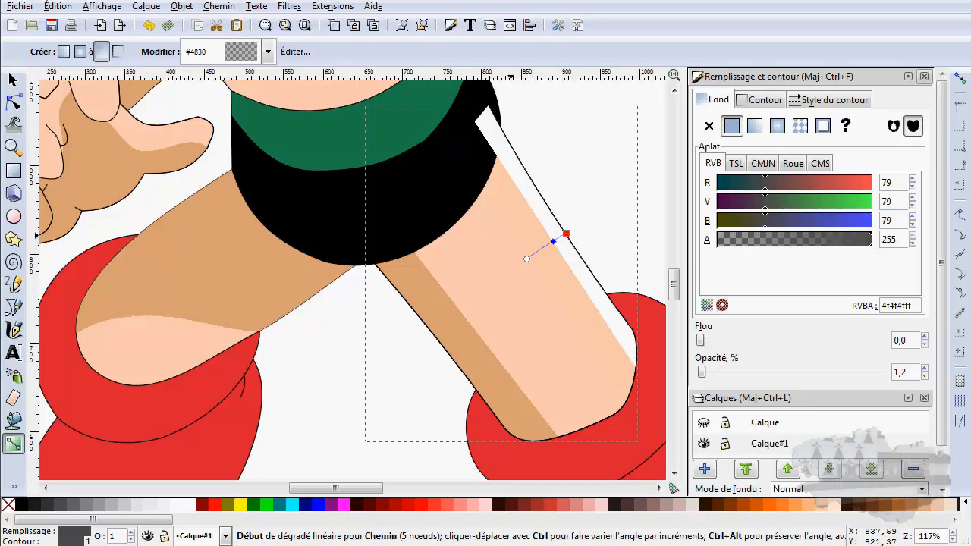
{"action": "left_click_drag", "start_coordinate": [566, 233], "coordinate": [575, 228]}
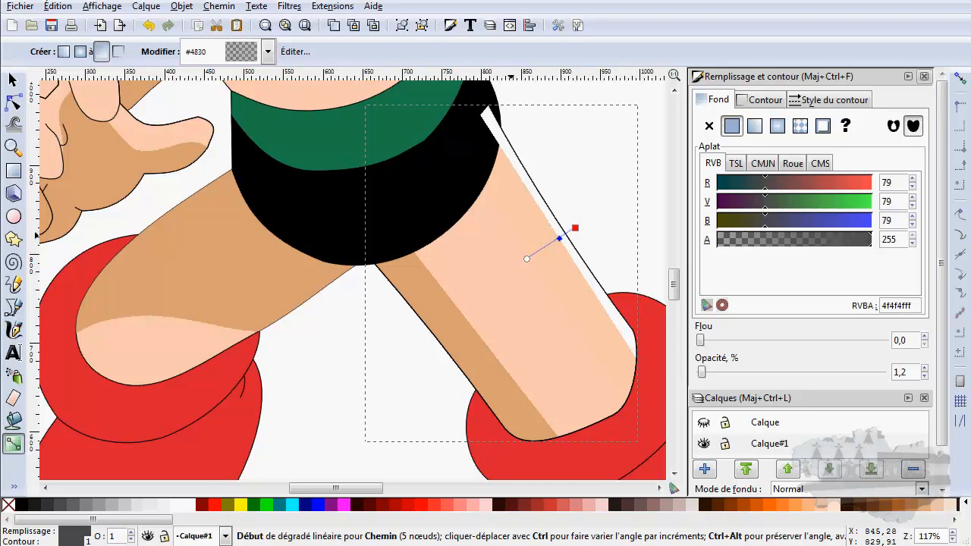
{"action": "left_click", "coordinate": [575, 228]}
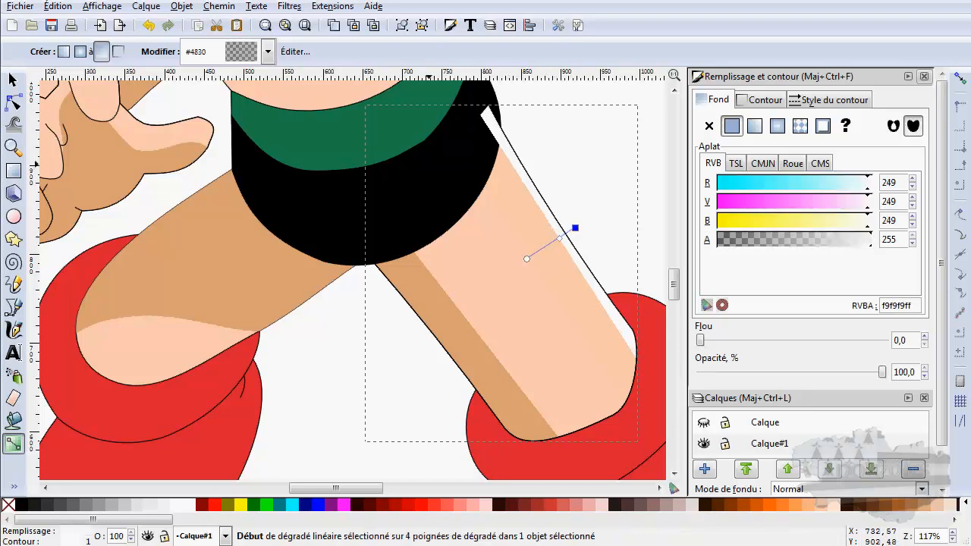
Step: Lower the highlight path beneath the black shorts and compare the whole character against the Calque layer
{"action": "left_click", "coordinate": [12, 79]}
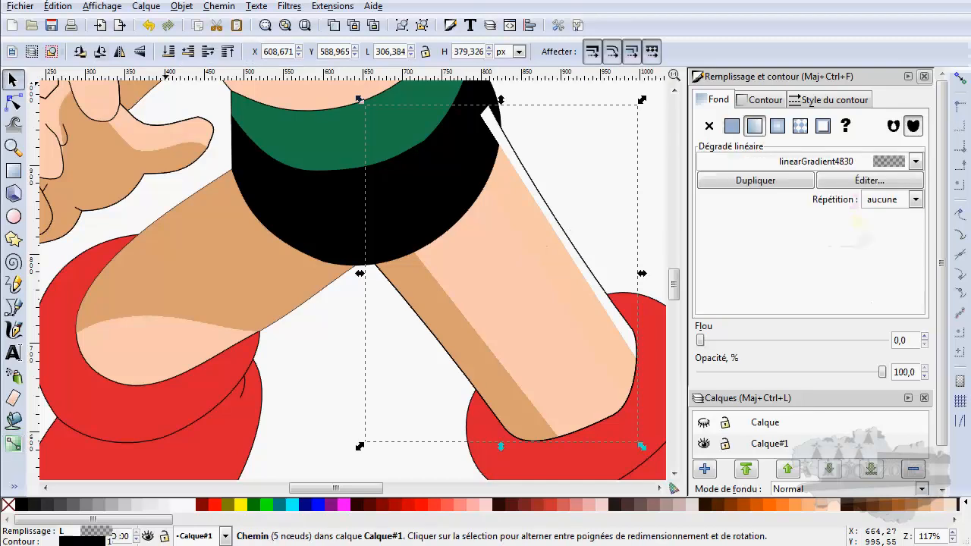
{"action": "left_click", "coordinate": [189, 51]}
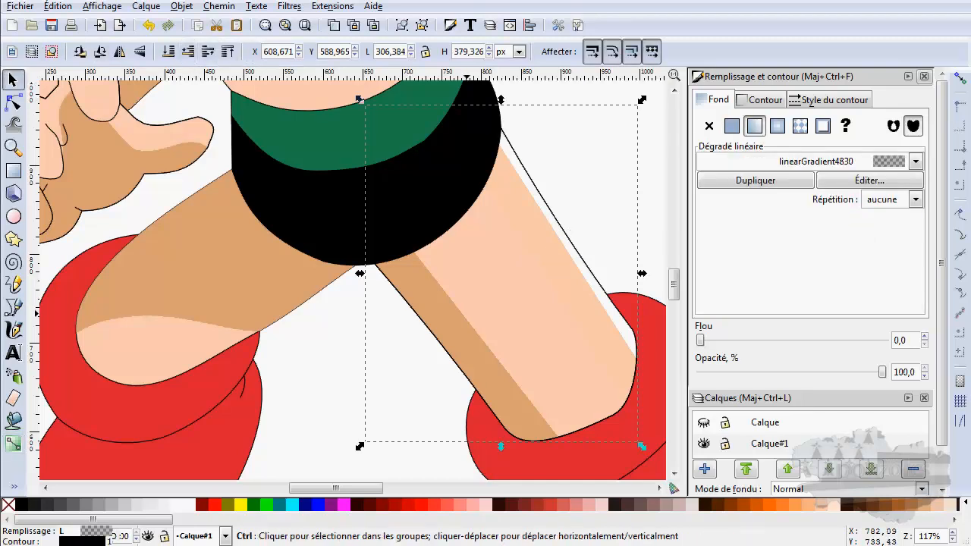
{"action": "scroll", "coordinate": [519, 313], "scroll_direction": "down", "scroll_amount": 2, "text": "ctrl"}
{"action": "scroll", "coordinate": [519, 316], "scroll_direction": "down", "scroll_amount": 1, "text": "ctrl"}
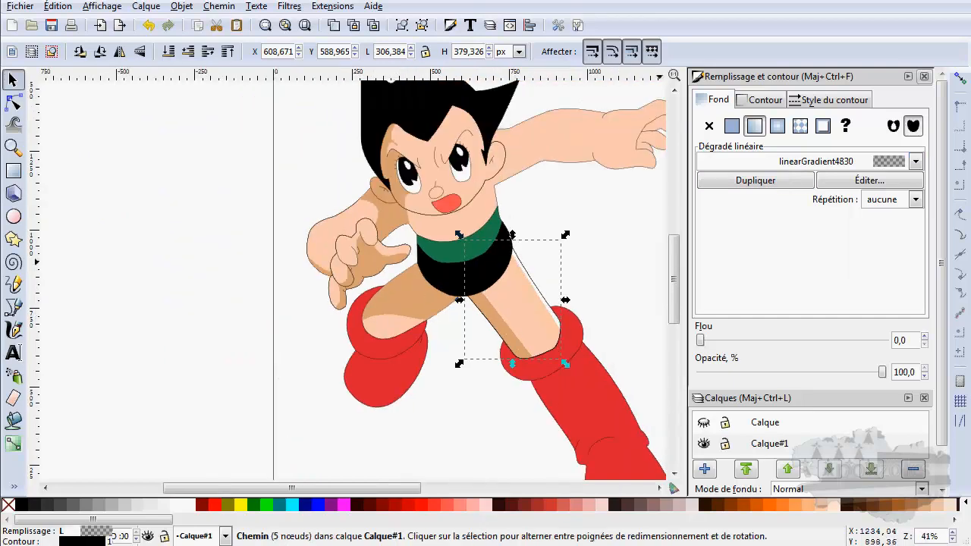
{"action": "left_click", "coordinate": [704, 422]}
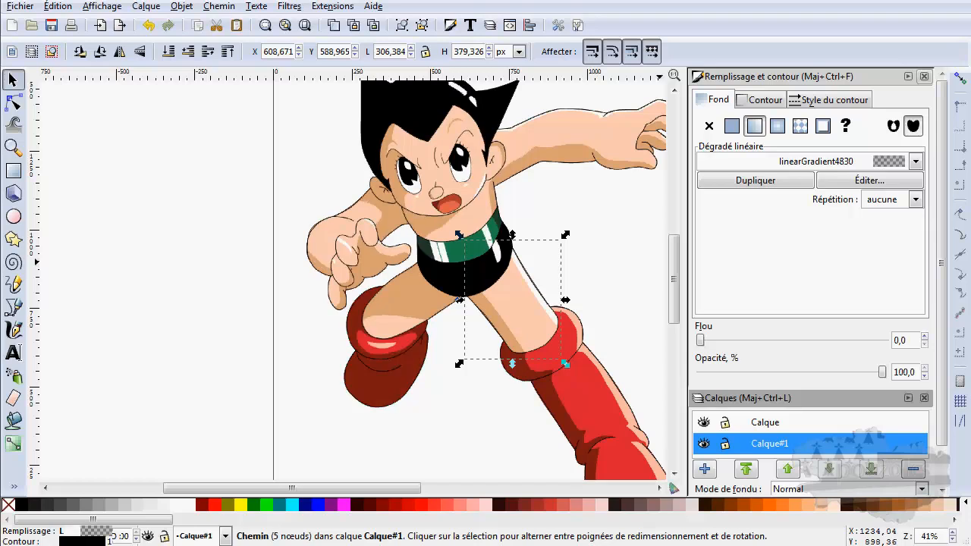
{"action": "left_click", "coordinate": [704, 423]}
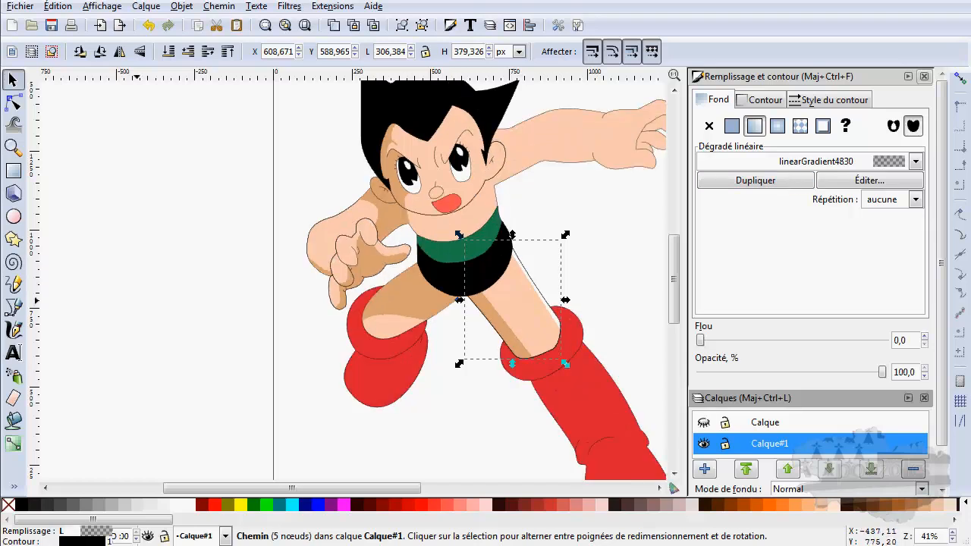
Step: Widen the white thigh highlight by pulling the gradient's start handle back to the thigh's outer outline
{"action": "key", "text": "shift+e"}
{"action": "left_click", "coordinate": [13, 443]}
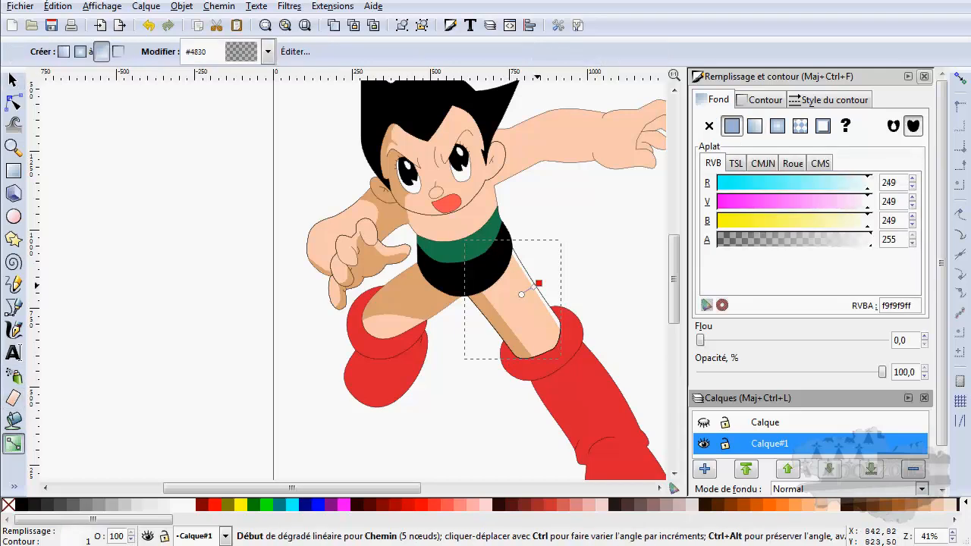
{"action": "left_click_drag", "start_coordinate": [539, 283], "coordinate": [536, 286]}
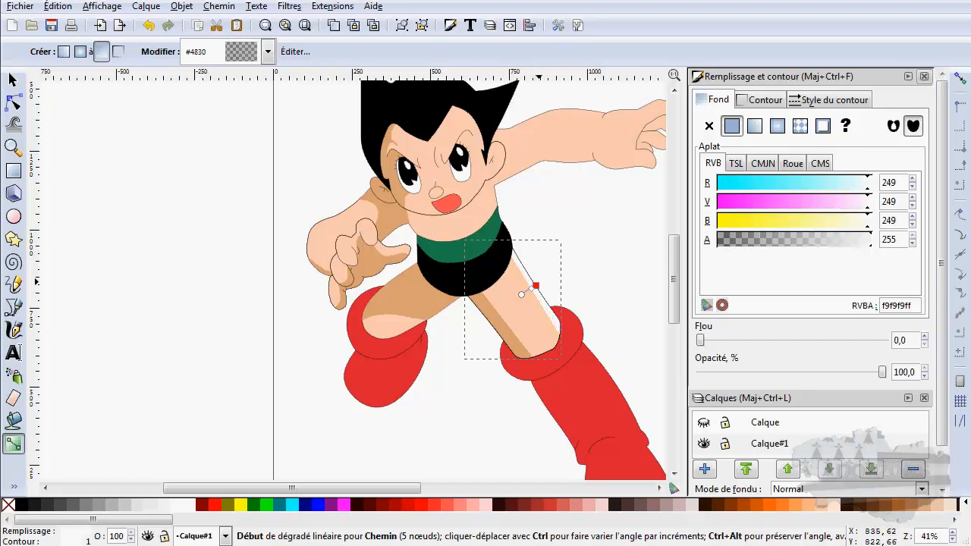
{"action": "left_click_drag", "start_coordinate": [536, 286], "coordinate": [537, 287]}
{"action": "scroll", "coordinate": [535, 288], "scroll_direction": "up", "scroll_amount": 3, "text": "ctrl"}
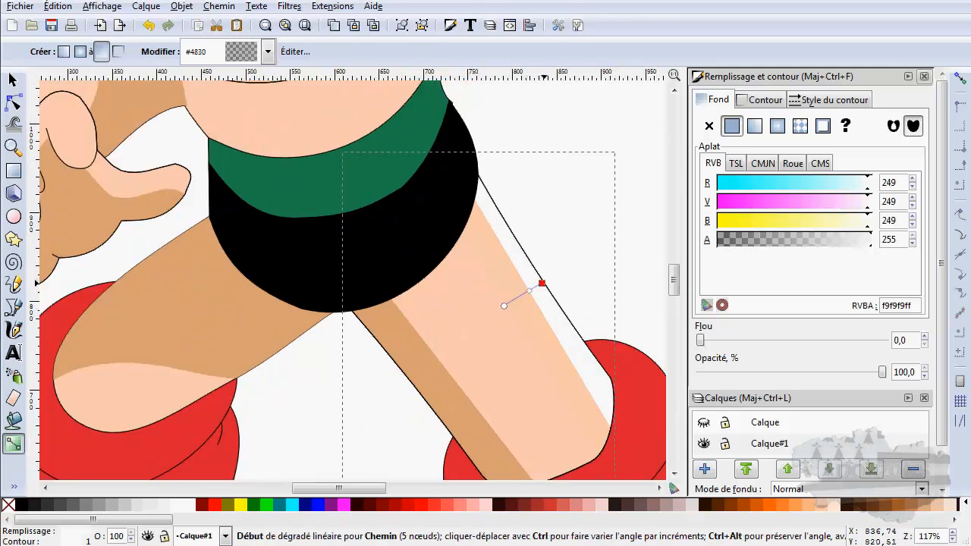
{"action": "left_click_drag", "start_coordinate": [542, 284], "coordinate": [538, 284]}
{"action": "scroll", "coordinate": [539, 284], "scroll_direction": "down", "scroll_amount": 3, "text": "ctrl"}
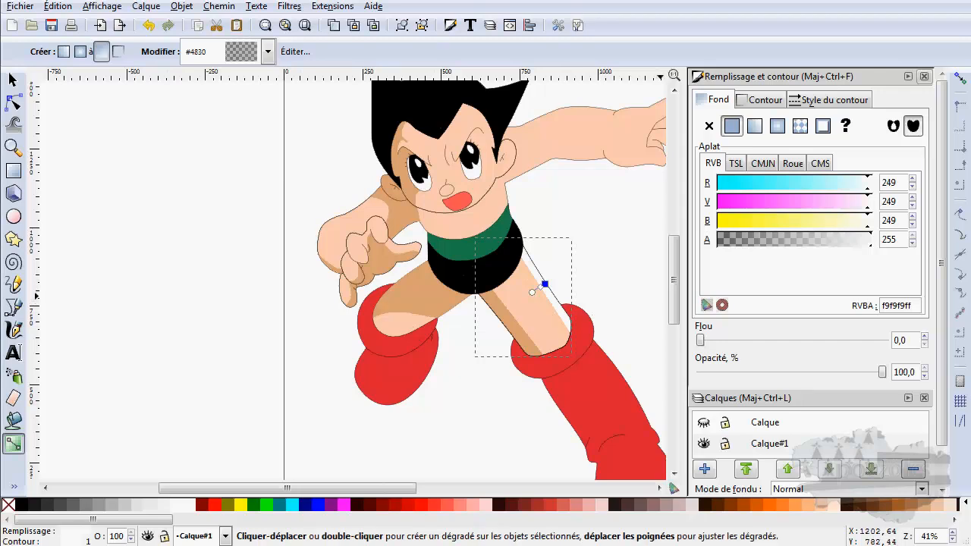
Step: Compare the adjusted thigh highlight with the finished shading by repeatedly showing and hiding the Calque layer
{"action": "left_click", "coordinate": [704, 423]}
{"action": "left_click", "coordinate": [704, 423]}
{"action": "left_click", "coordinate": [704, 423]}
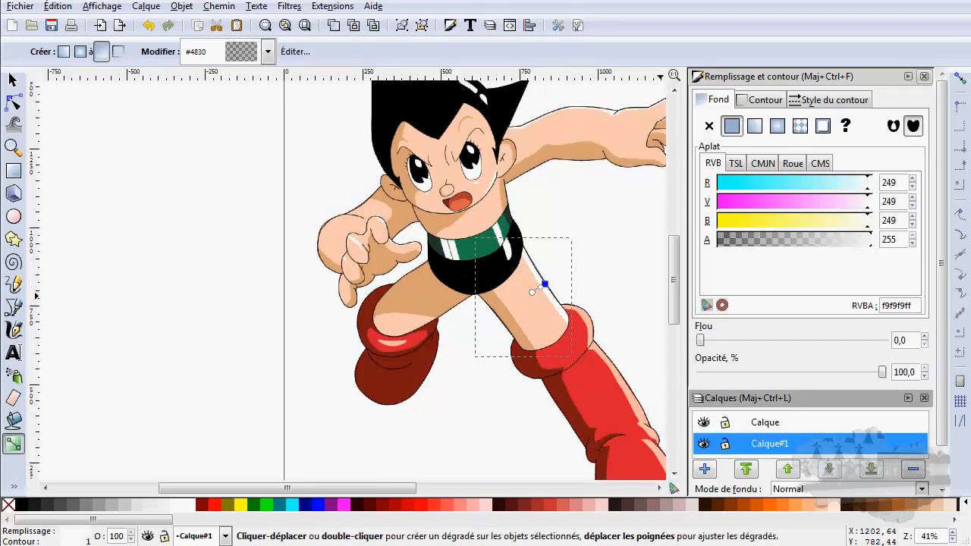
{"action": "left_click", "coordinate": [704, 422]}
{"action": "left_click", "coordinate": [704, 423]}
{"action": "left_click", "coordinate": [704, 423]}
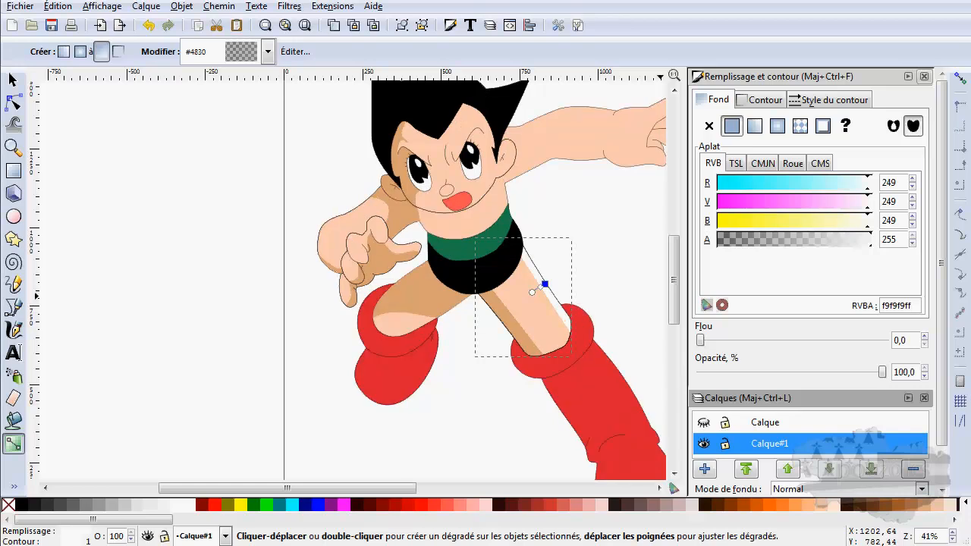
Step: Apply a radial gradient to the face group, running from the ear's upper outer edge inward toward the ear's centre
{"action": "key", "text": "minus"}
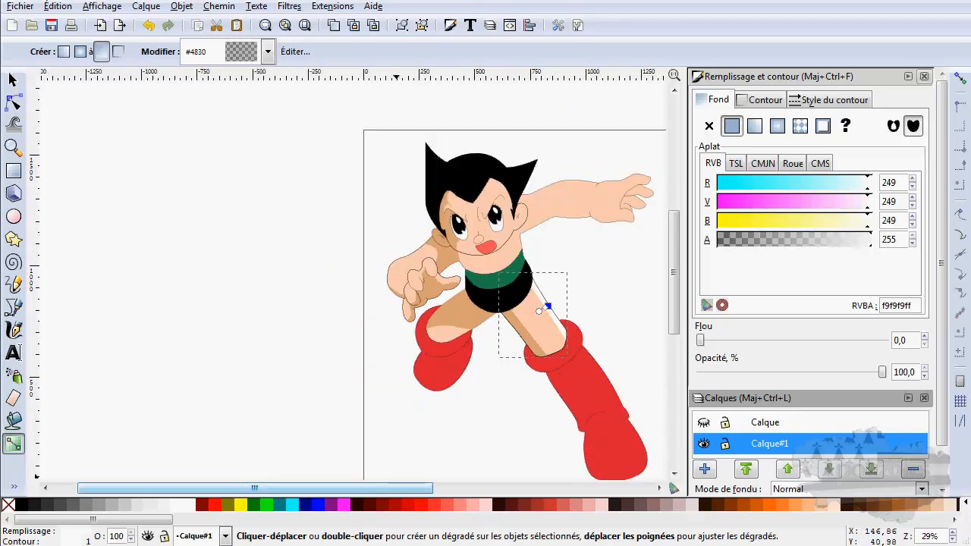
{"action": "left_click_drag", "start_coordinate": [254, 488], "coordinate": [322, 488]}
{"action": "key", "text": "s"}
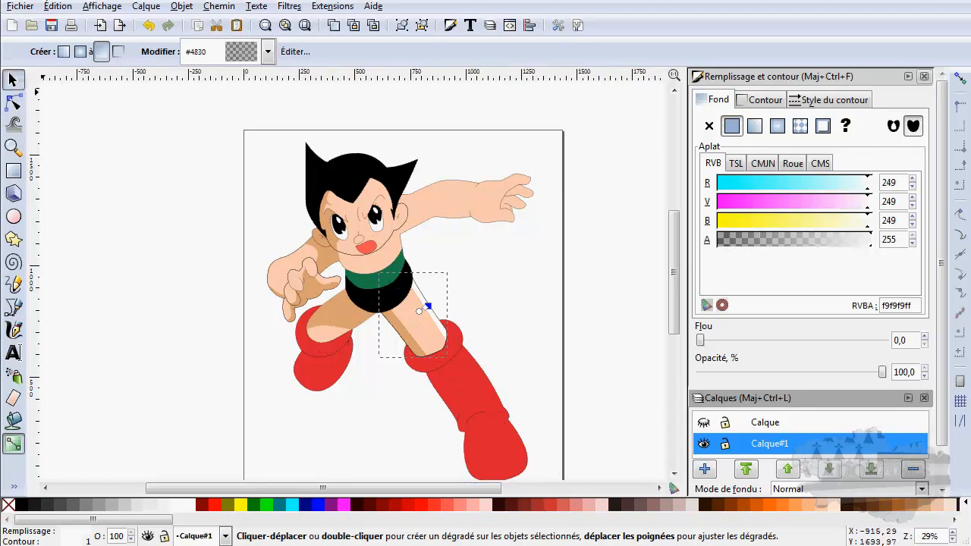
{"action": "key", "text": "Escape"}
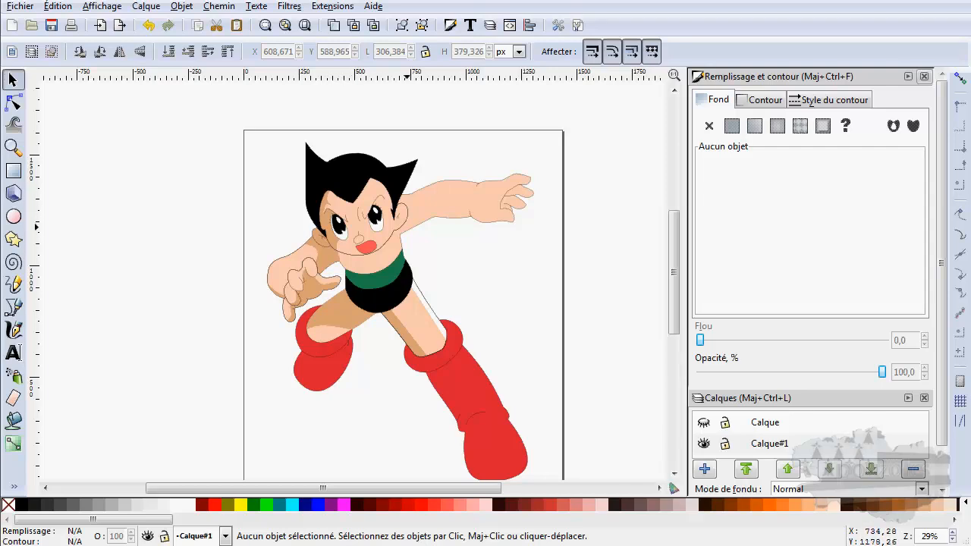
{"action": "left_click", "coordinate": [402, 220]}
{"action": "scroll", "coordinate": [402, 220], "scroll_direction": "up", "scroll_amount": 1}
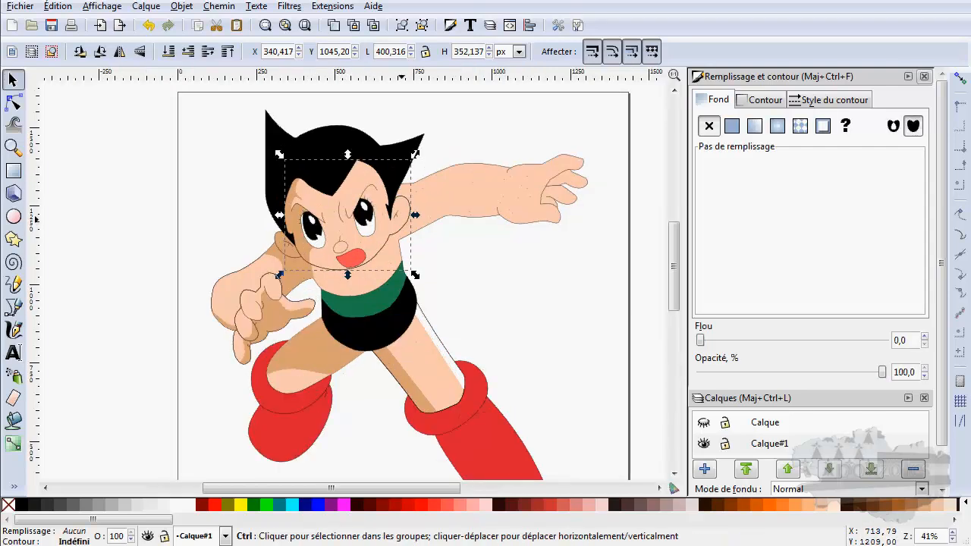
{"action": "scroll", "coordinate": [400, 220], "scroll_direction": "up", "scroll_amount": 3}
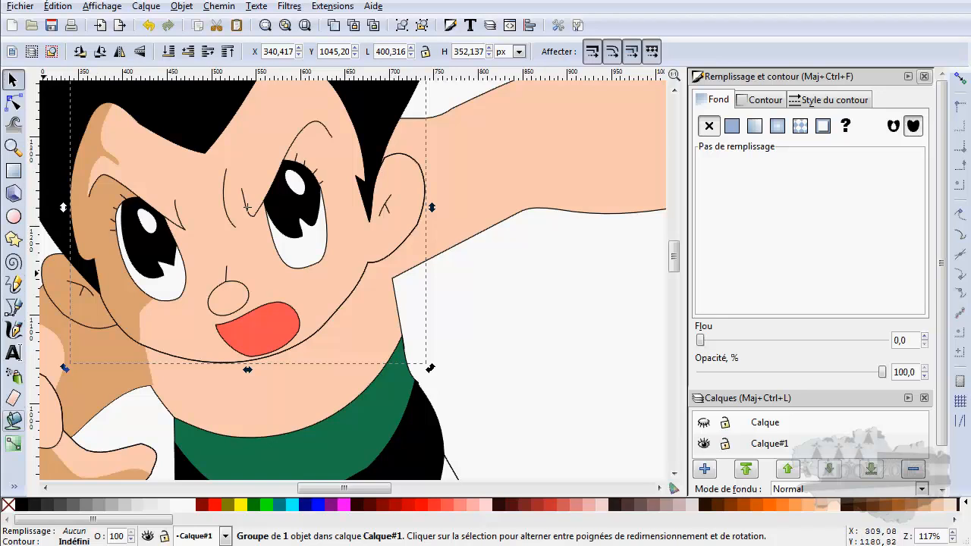
{"action": "left_click", "coordinate": [13, 444]}
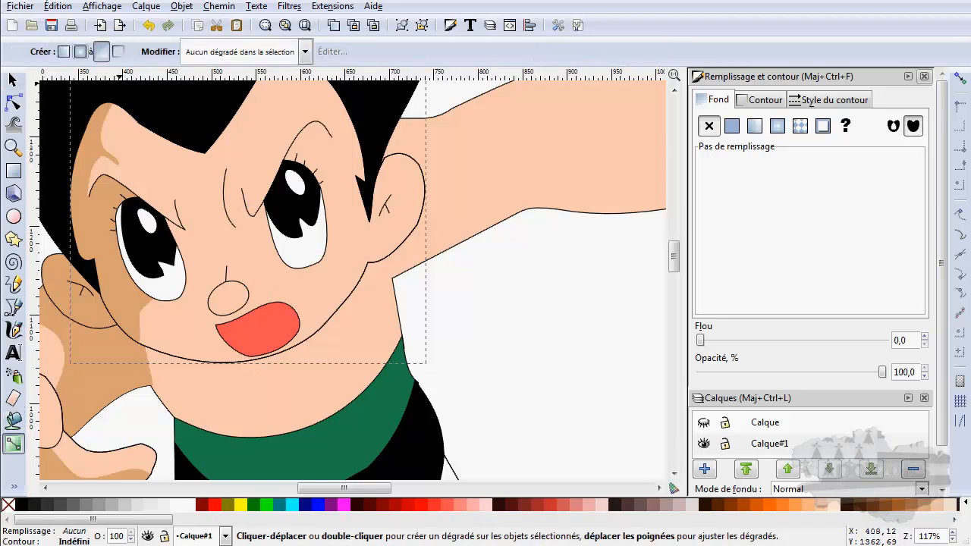
{"action": "left_click_drag", "start_coordinate": [416, 164], "coordinate": [386, 202]}
Step: Shrink and rotate the radial gradient into a small elongated shadow centred on the ear's upper outer edge
{"action": "left_click", "coordinate": [536, 264]}
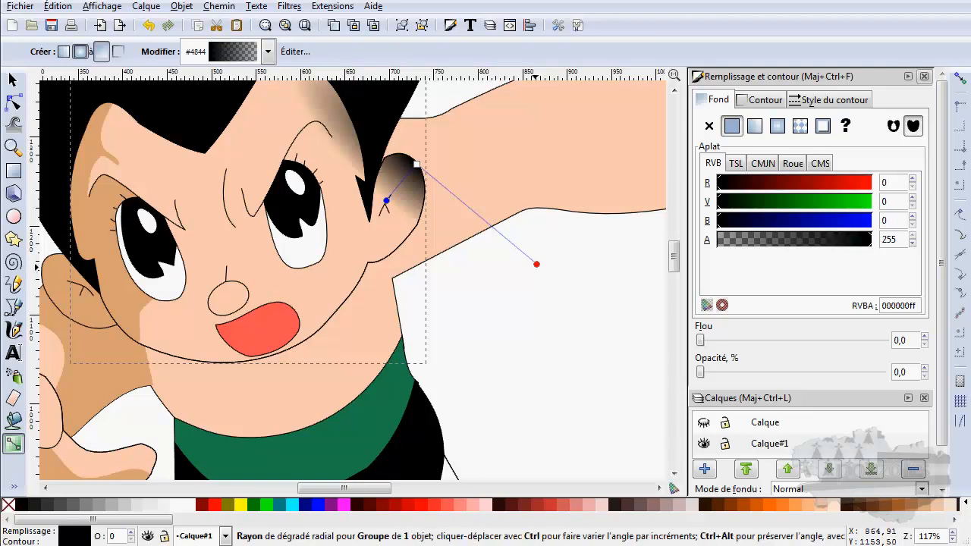
{"action": "left_click_drag", "start_coordinate": [536, 264], "coordinate": [450, 195]}
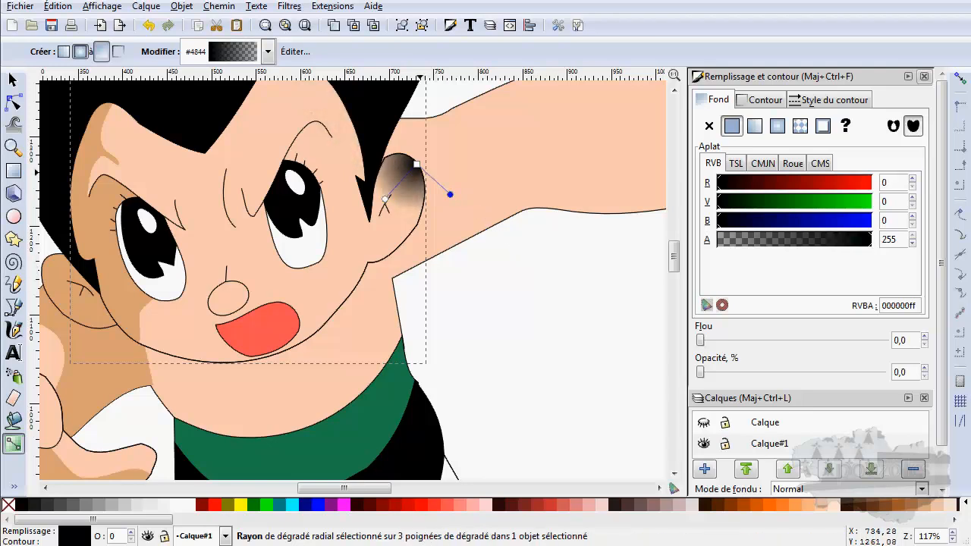
{"action": "left_click_drag", "start_coordinate": [416, 164], "coordinate": [400, 182]}
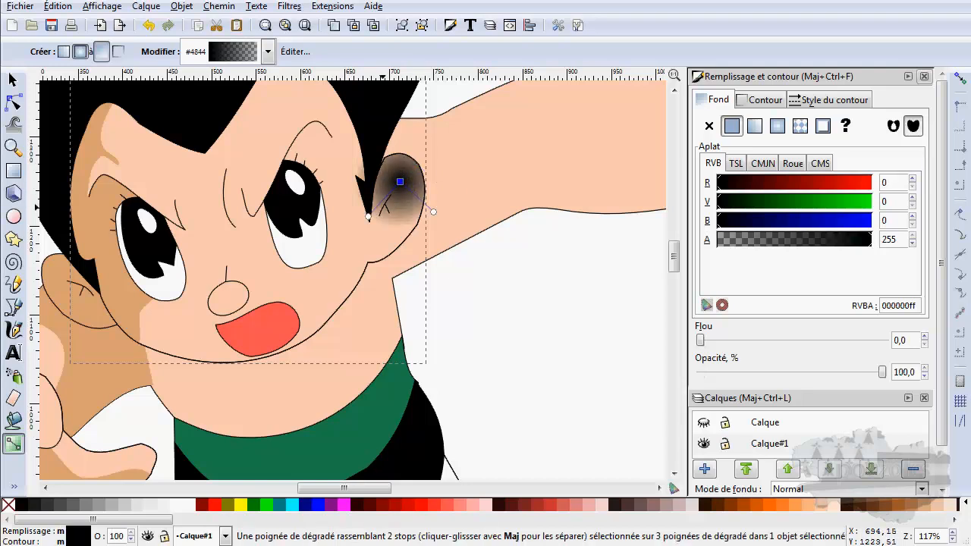
{"action": "left_click_drag", "start_coordinate": [433, 211], "coordinate": [436, 142]}
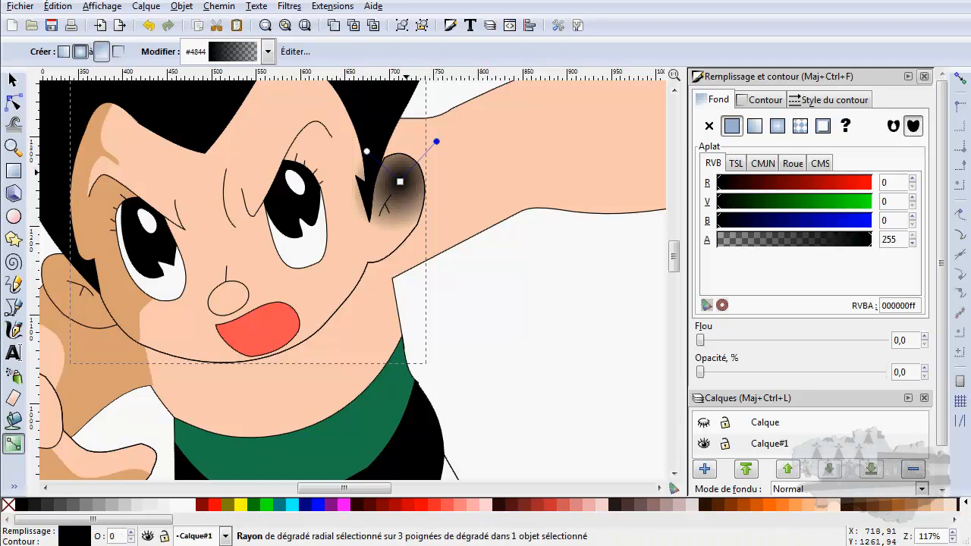
{"action": "left_click_drag", "start_coordinate": [400, 181], "coordinate": [409, 171]}
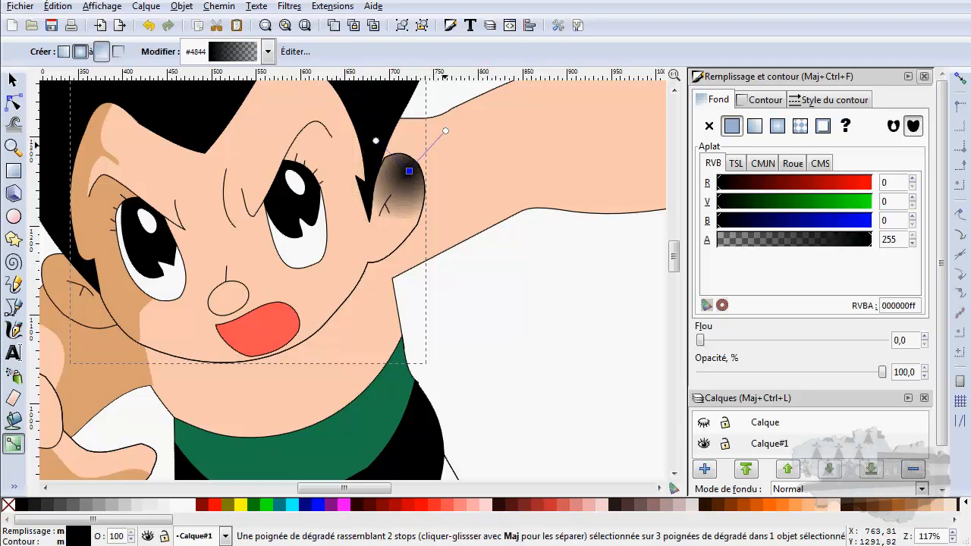
{"action": "mouse_move", "coordinate": [445, 131]}
{"action": "left_mouse_down"}
{"action": "mouse_move", "coordinate": [444, 154]}
{"action": "mouse_move", "coordinate": [411, 199]}
{"action": "mouse_move", "coordinate": [389, 200]}
{"action": "mouse_move", "coordinate": [411, 162]}
{"action": "left_mouse_up"}
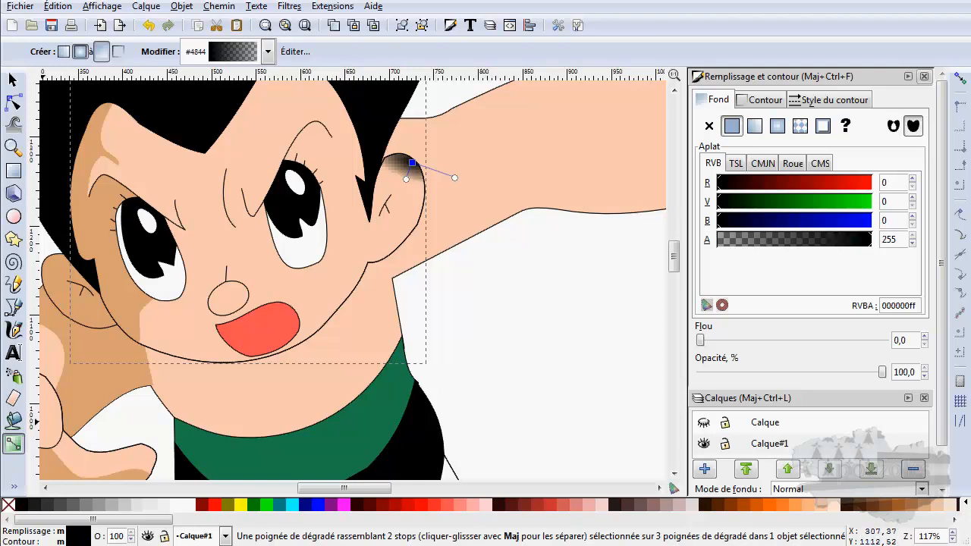
Step: Recolour the radial gradient's centre stop with the brown skin-shadow colour dca176 sampled from the drawing
{"action": "left_click", "coordinate": [13, 486]}
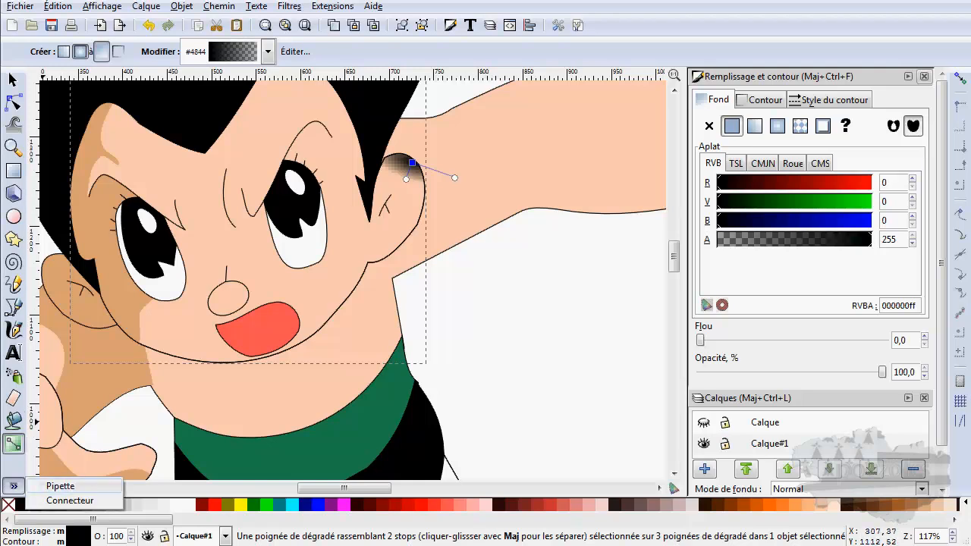
{"action": "left_click", "coordinate": [61, 486]}
{"action": "left_click", "coordinate": [110, 376]}
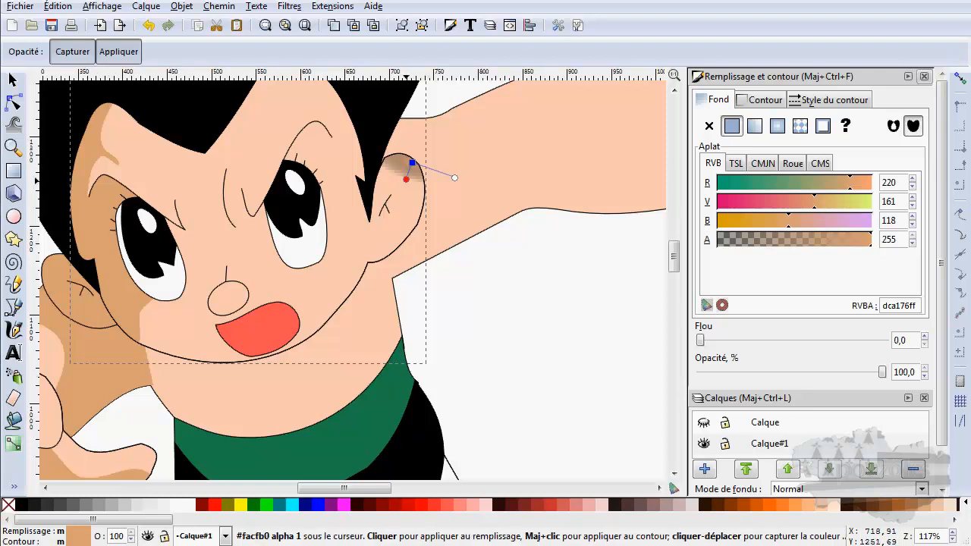
Step: Try applying the sampled brown shadow colour to the radial gradient's outer radius stop, and undo the change
{"action": "left_click", "coordinate": [407, 179]}
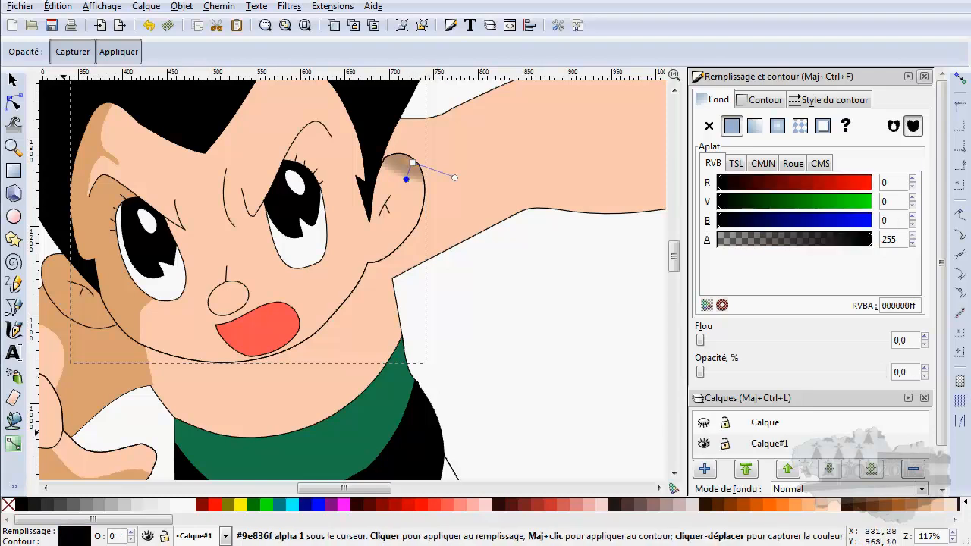
{"action": "left_click", "coordinate": [96, 380]}
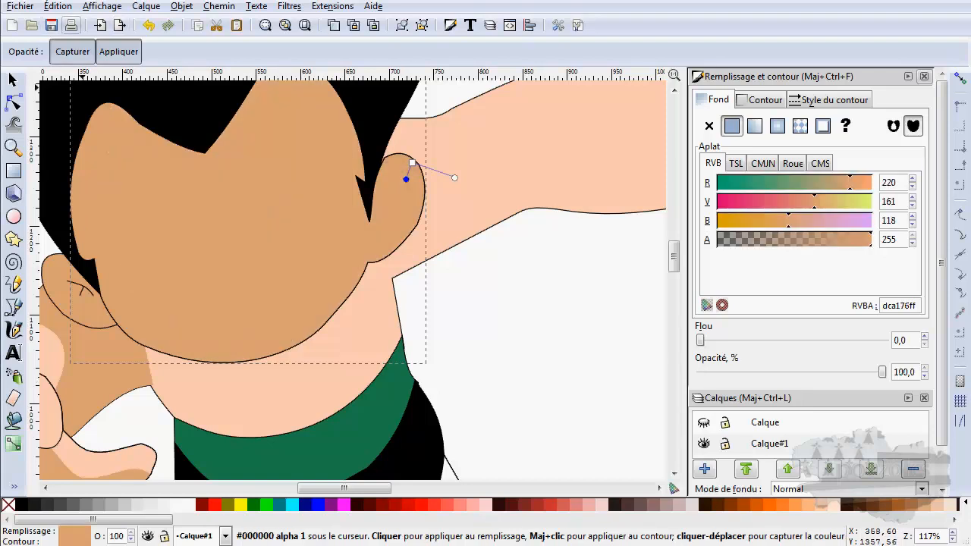
{"action": "left_click", "coordinate": [149, 25]}
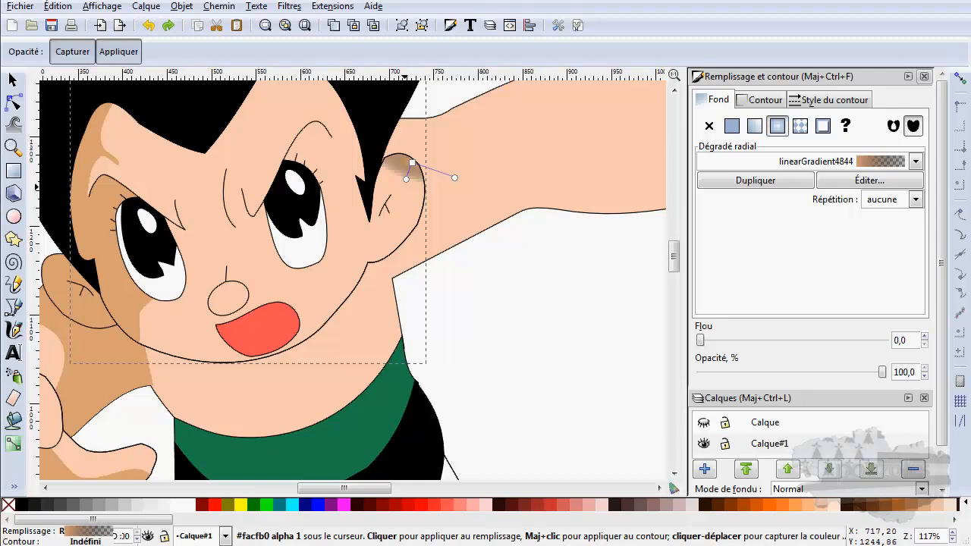
Step: Set the ear gradient's outer radius stop to 1.2% opacity and keep its centre stop at 100%
{"action": "left_click", "coordinate": [407, 179]}
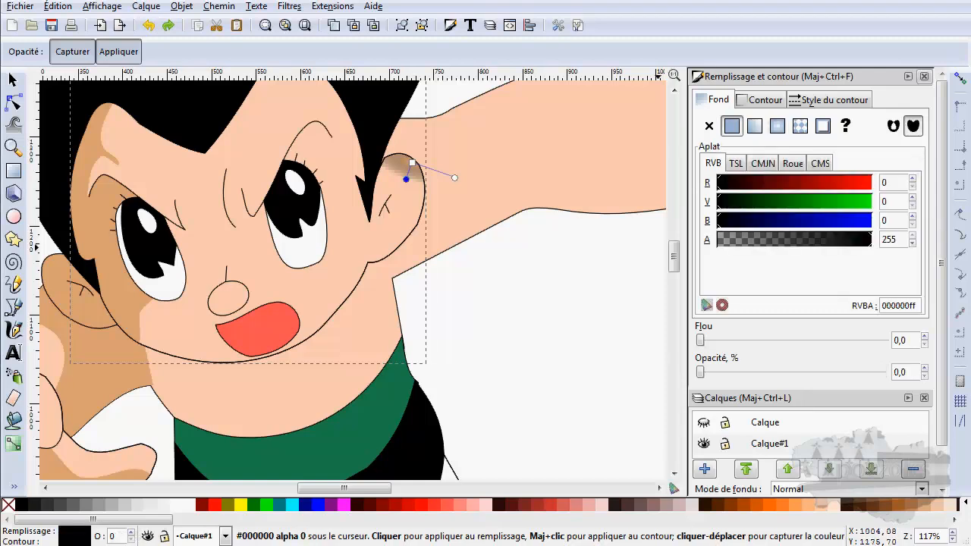
{"action": "mouse_move", "coordinate": [700, 373]}
{"action": "left_mouse_down"}
{"action": "mouse_move", "coordinate": [878, 372]}
{"action": "mouse_move", "coordinate": [702, 372]}
{"action": "left_mouse_up"}
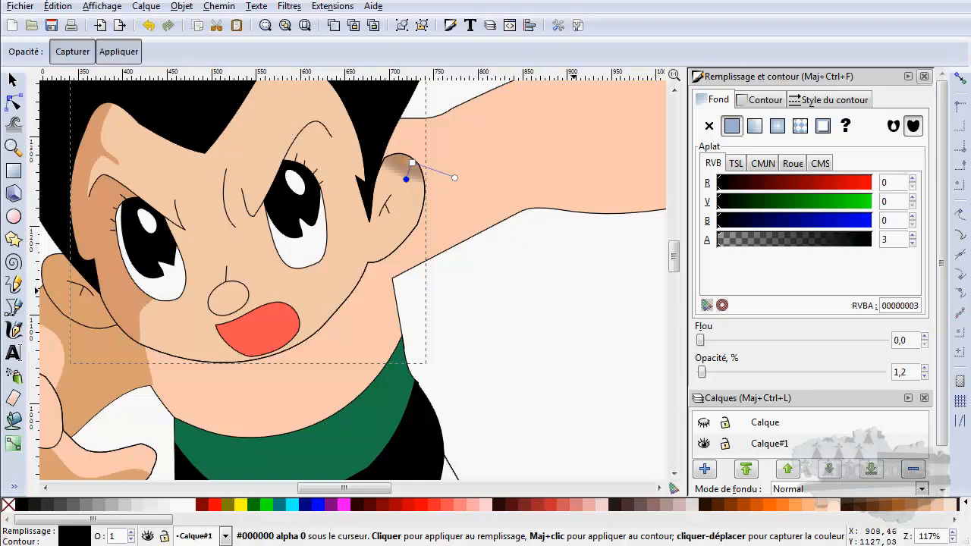
{"action": "left_click", "coordinate": [13, 100]}
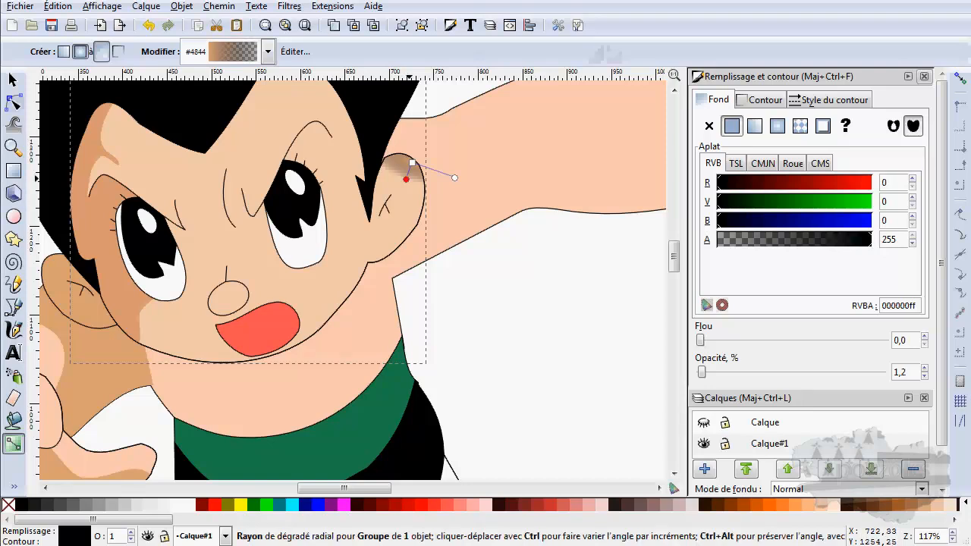
{"action": "left_click", "coordinate": [412, 163]}
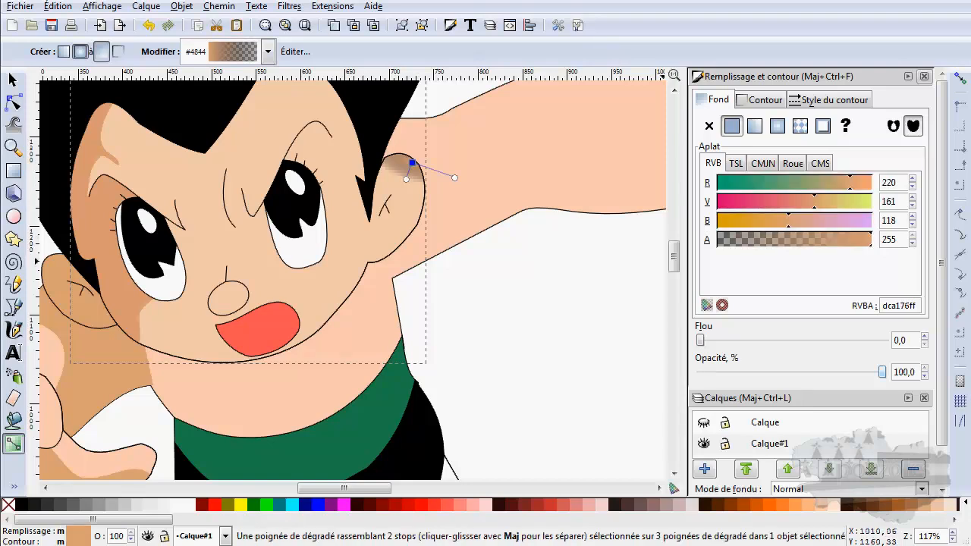
{"action": "mouse_move", "coordinate": [882, 371]}
{"action": "left_mouse_down"}
{"action": "mouse_move", "coordinate": [700, 371]}
{"action": "mouse_move", "coordinate": [883, 372]}
{"action": "left_mouse_up"}
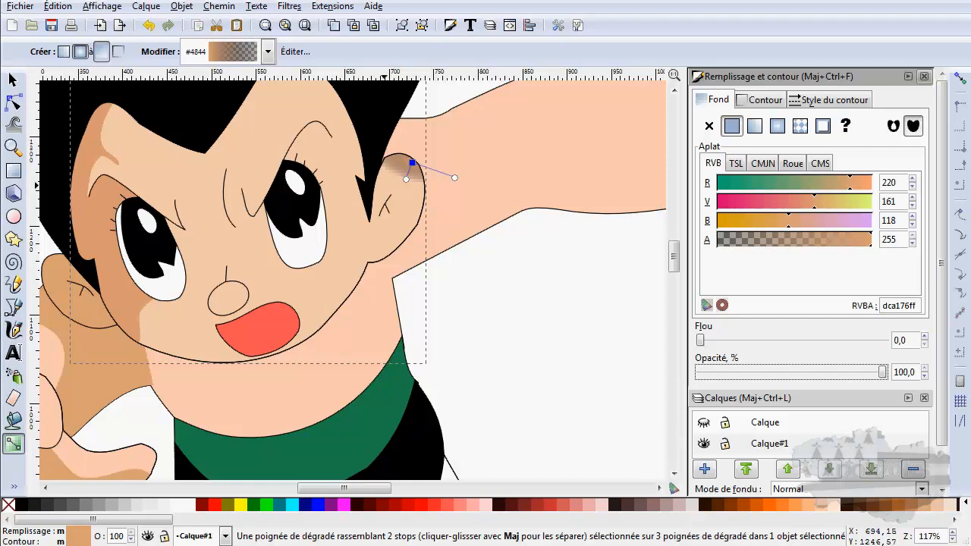
Step: Add an intermediate stop to the ear's radial gradient, try sampling the brown shadow colour dca176, and undo the colour change
{"action": "double_click", "coordinate": [410, 171]}
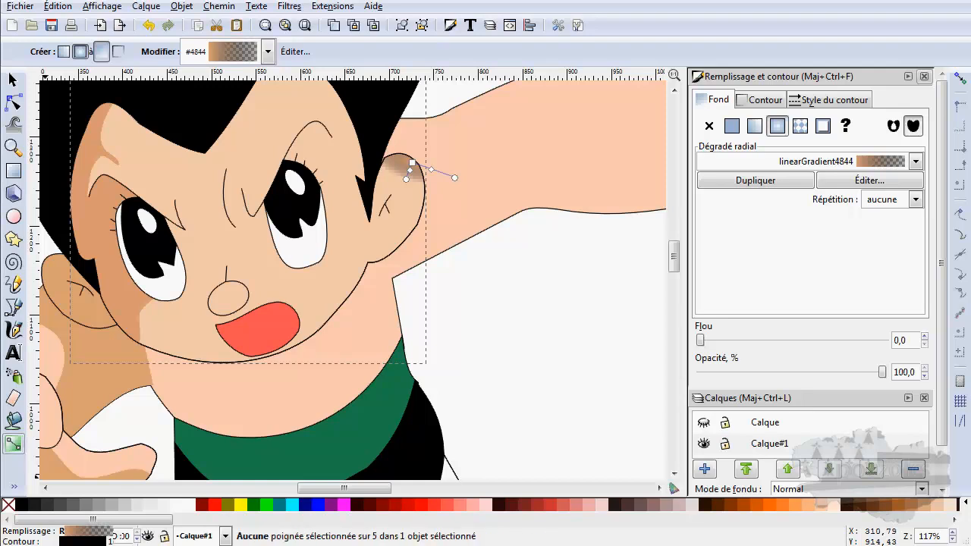
{"action": "left_click", "coordinate": [14, 486]}
{"action": "left_click", "coordinate": [61, 485]}
{"action": "left_click", "coordinate": [112, 388]}
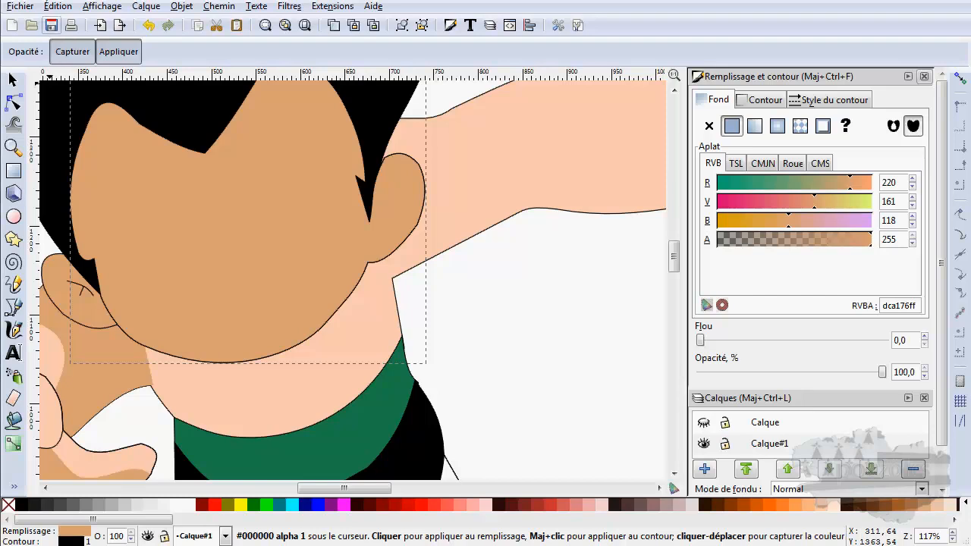
{"action": "left_click", "coordinate": [148, 26]}
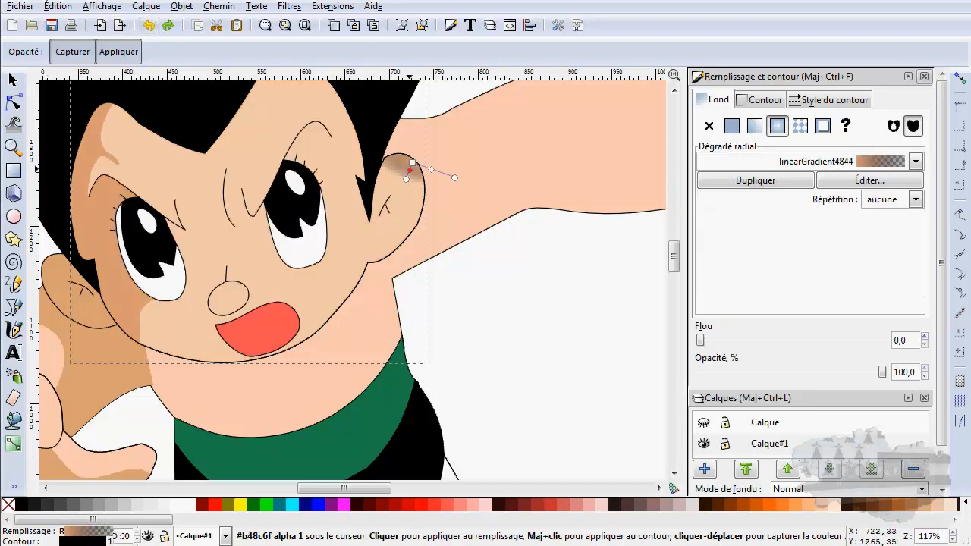
Step: Recolour the intermediate stop with the sampled brown dca176 and set the outer radius stop's opacity to 0%
{"action": "left_click", "coordinate": [410, 170]}
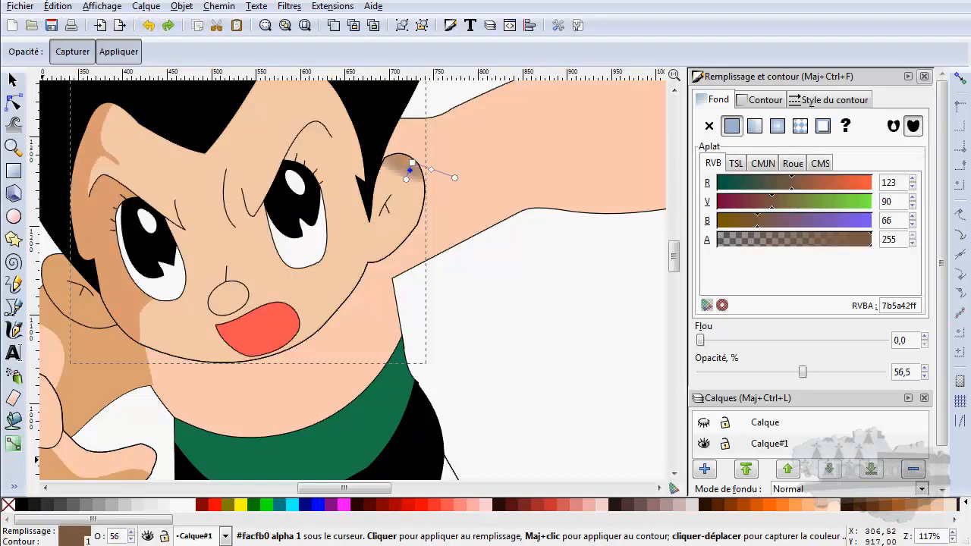
{"action": "left_click", "coordinate": [13, 487]}
{"action": "left_click", "coordinate": [61, 486]}
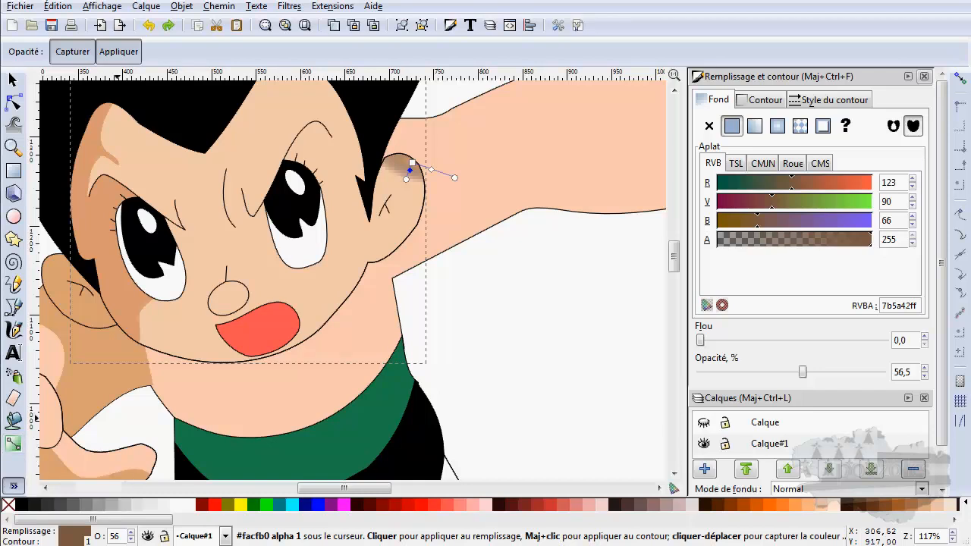
{"action": "left_click", "coordinate": [105, 389]}
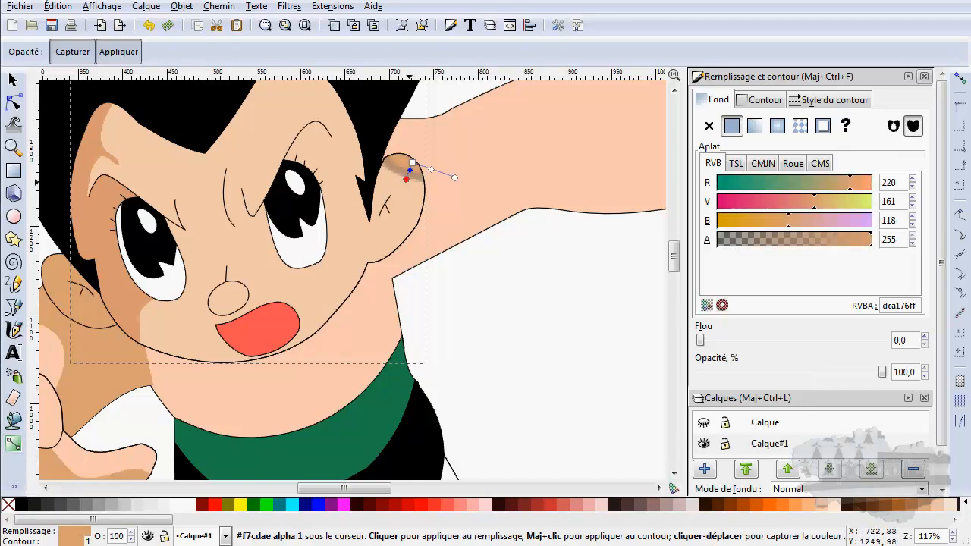
{"action": "left_click", "coordinate": [516, 258]}
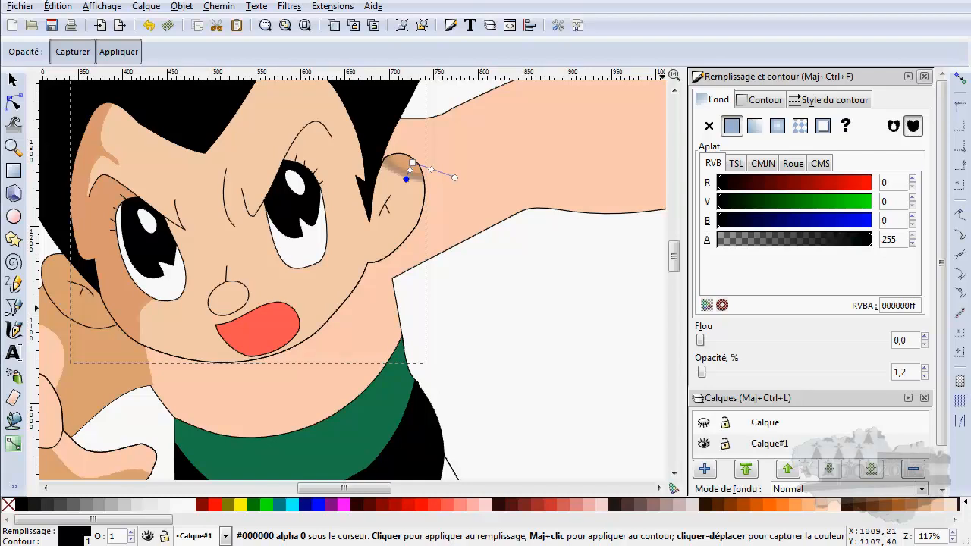
{"action": "mouse_move", "coordinate": [702, 372]}
{"action": "left_mouse_down"}
{"action": "mouse_move", "coordinate": [880, 372]}
{"action": "mouse_move", "coordinate": [700, 372]}
{"action": "left_mouse_up"}
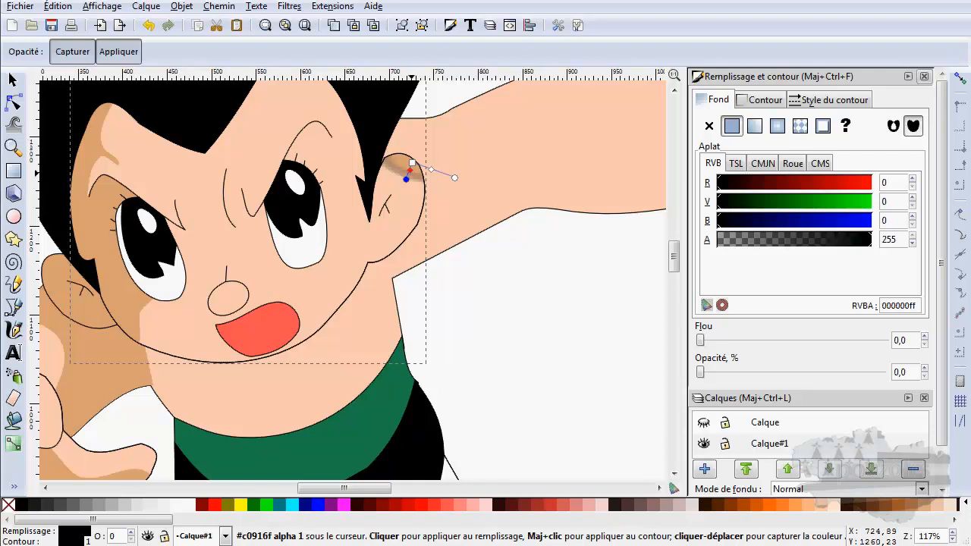
Step: Move the intermediate stop closer to the outer stop and tilt the ear gradient's long radius slightly downward
{"action": "left_click_drag", "start_coordinate": [410, 170], "coordinate": [409, 173]}
{"action": "left_click", "coordinate": [454, 177]}
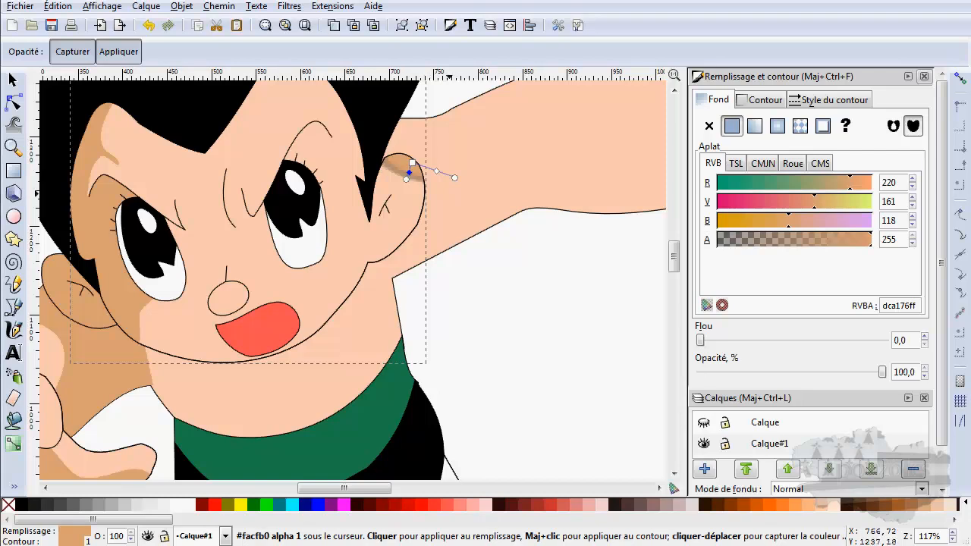
{"action": "left_click_drag", "start_coordinate": [455, 178], "coordinate": [454, 187]}
{"action": "scroll", "coordinate": [417, 181], "scroll_direction": "up", "scroll_amount": 3}
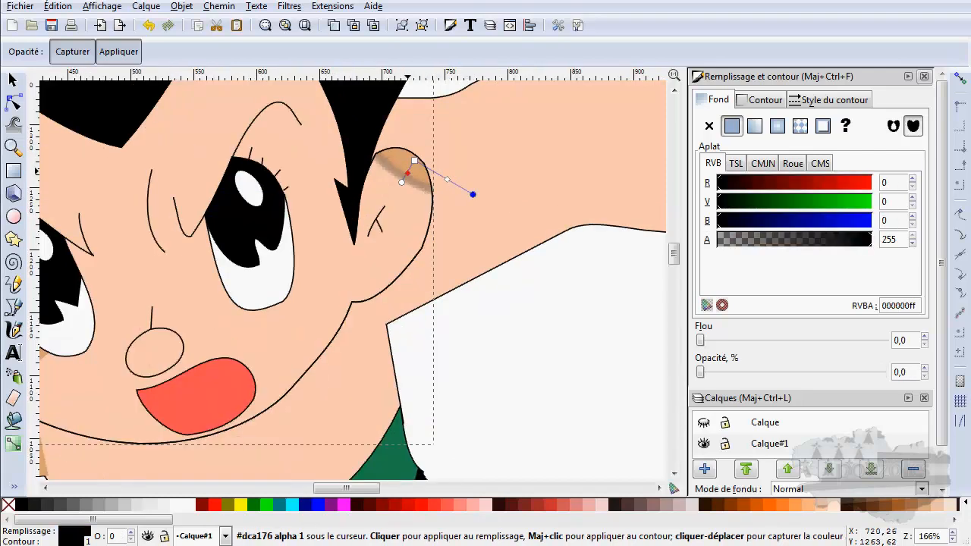
{"action": "scroll", "coordinate": [417, 180], "scroll_direction": "up", "scroll_amount": 1}
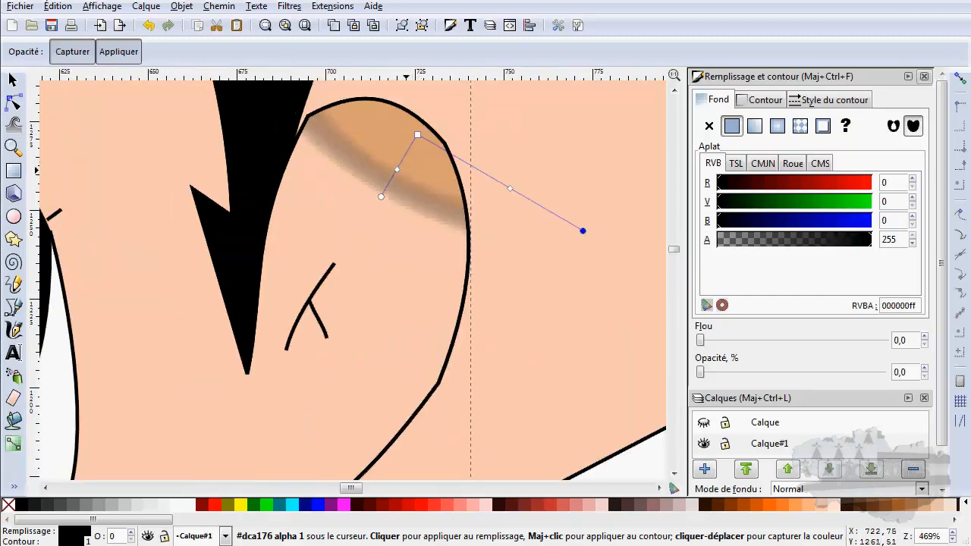
Step: Add a second intermediate stop to the ear gradient between the brown stop and the transparent outer stop
{"action": "key", "text": "g"}
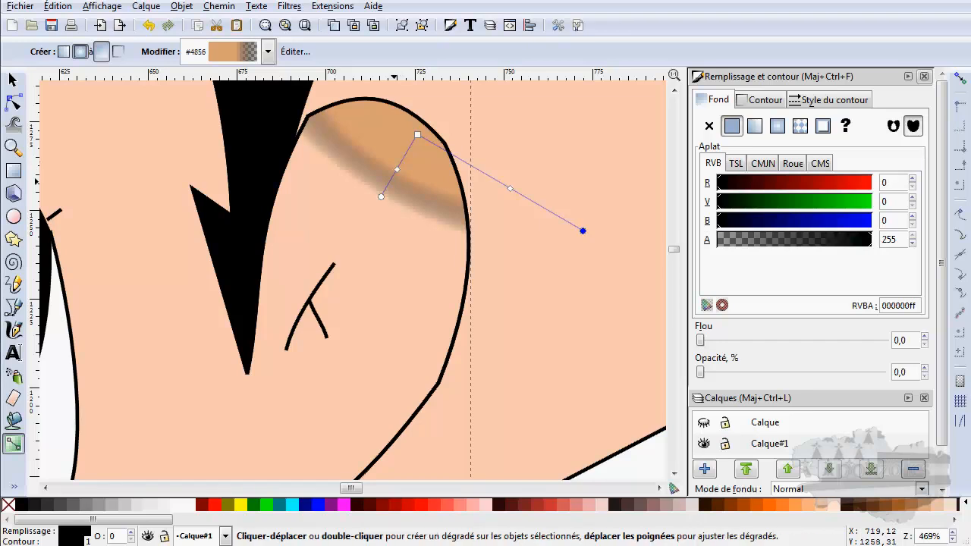
{"action": "left_click", "coordinate": [390, 182]}
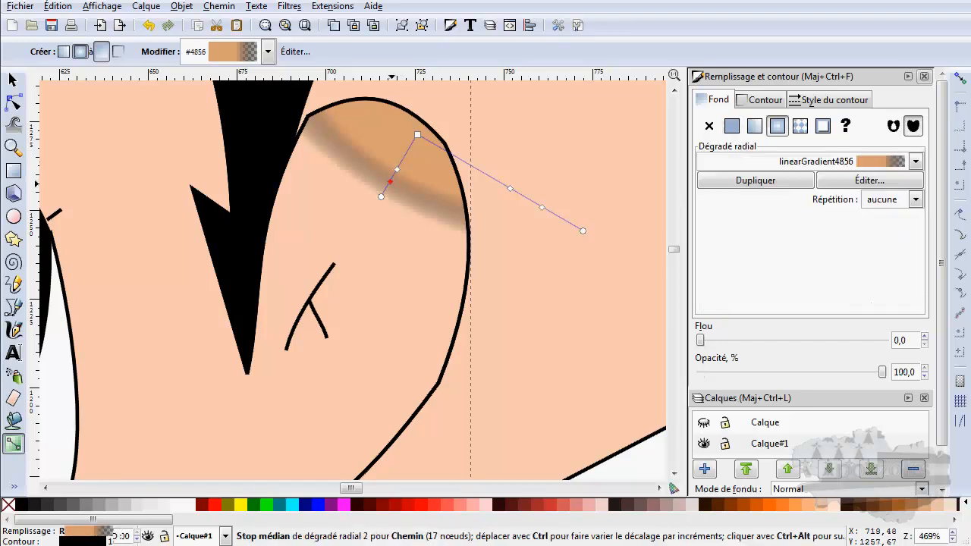
{"action": "double_click", "coordinate": [390, 182]}
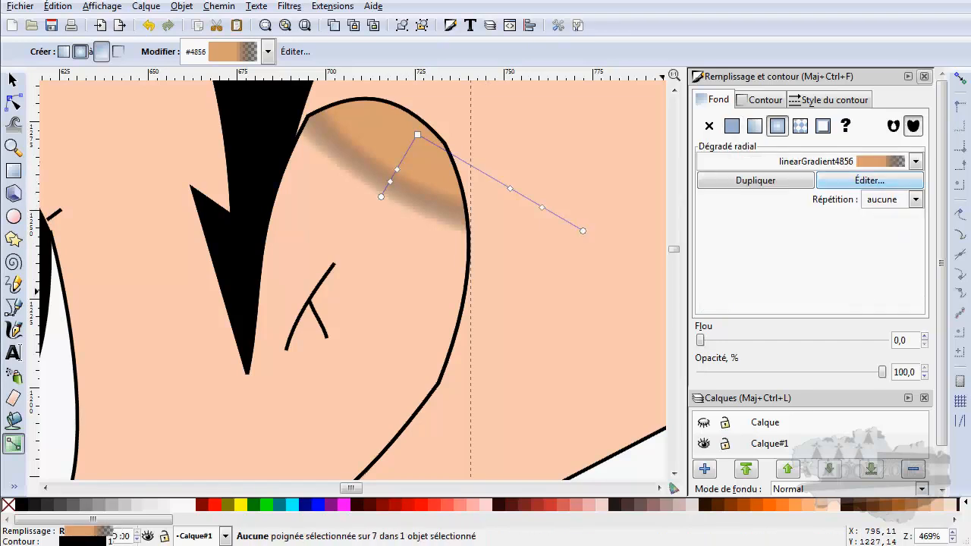
Step: Replace the ear's radial gradient with the existing hard-edged gradient linearGradient4816
{"action": "left_click", "coordinate": [916, 161]}
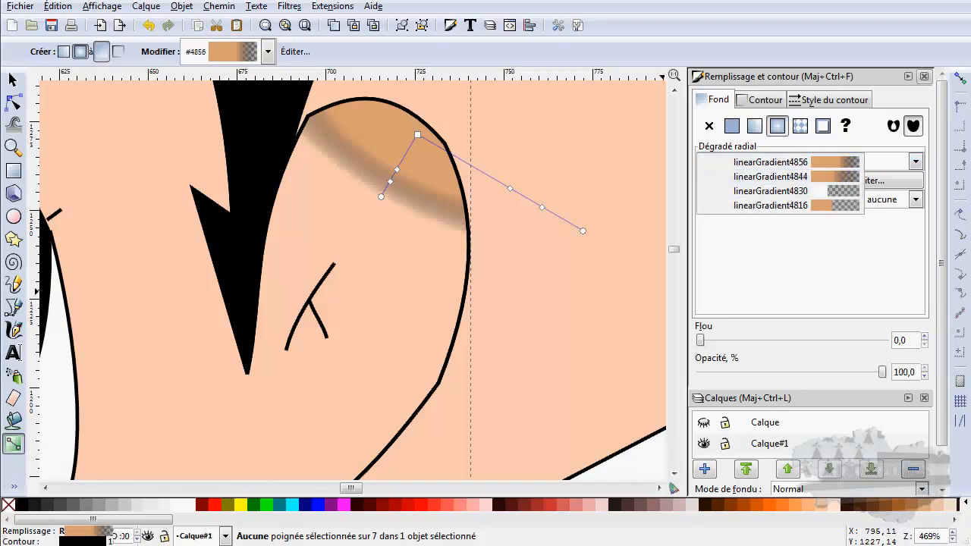
{"action": "left_click", "coordinate": [391, 182]}
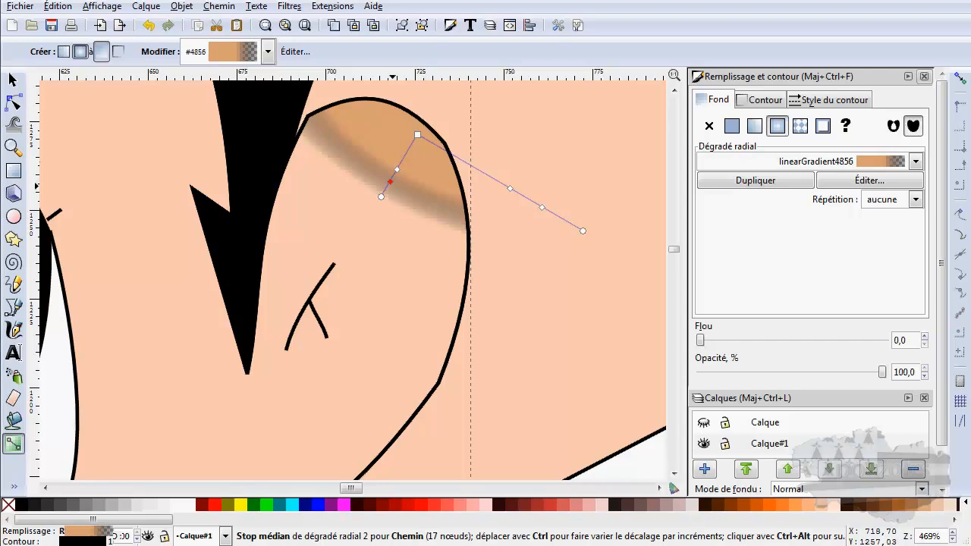
{"action": "left_click", "coordinate": [915, 161]}
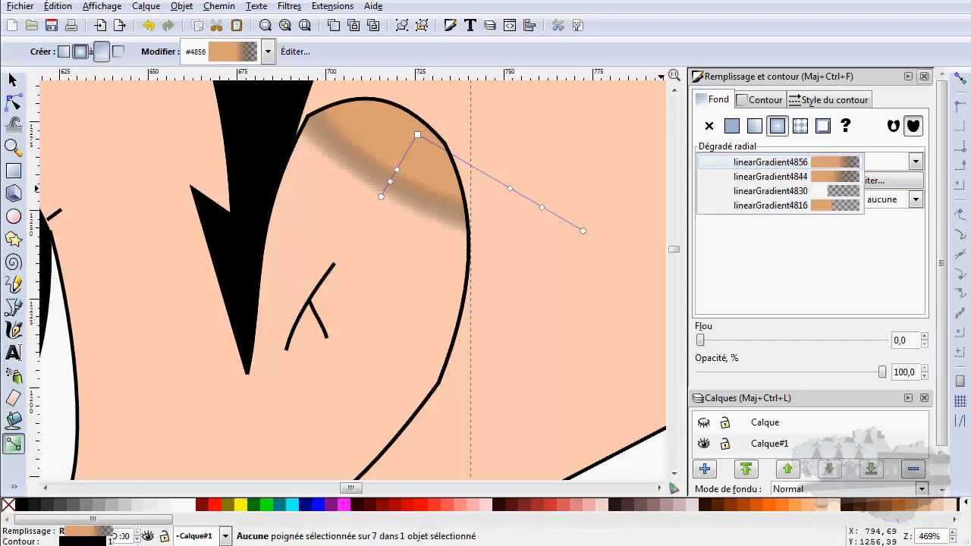
{"action": "left_click", "coordinate": [770, 204]}
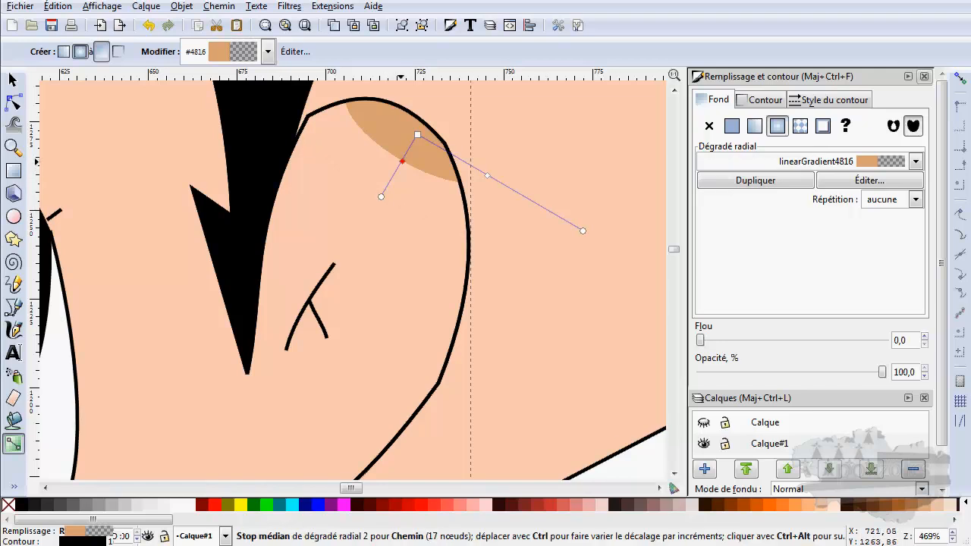
Step: Move the hard-edged gradient's centre onto the ear's upper outer edge, adjust its short radius into a small shadow, and deselect the face
{"action": "left_click_drag", "start_coordinate": [401, 161], "coordinate": [402, 161]}
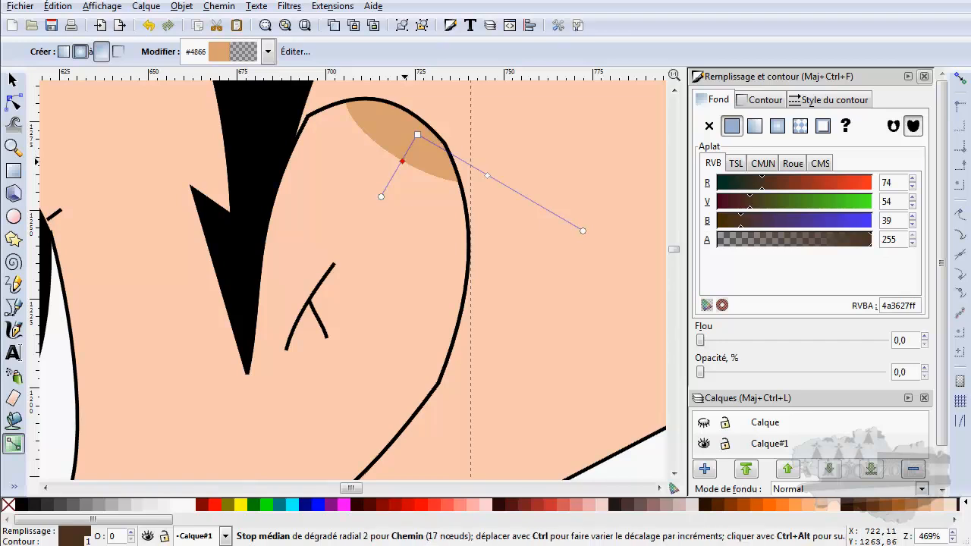
{"action": "left_click_drag", "start_coordinate": [417, 134], "coordinate": [410, 118]}
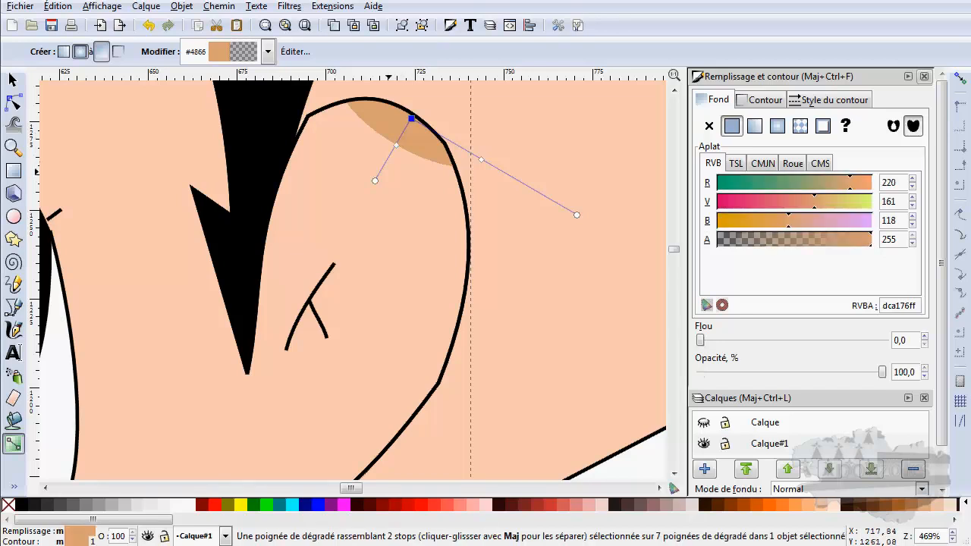
{"action": "left_click_drag", "start_coordinate": [375, 181], "coordinate": [390, 182]}
{"action": "scroll", "coordinate": [412, 243], "scroll_direction": "down", "scroll_amount": 6}
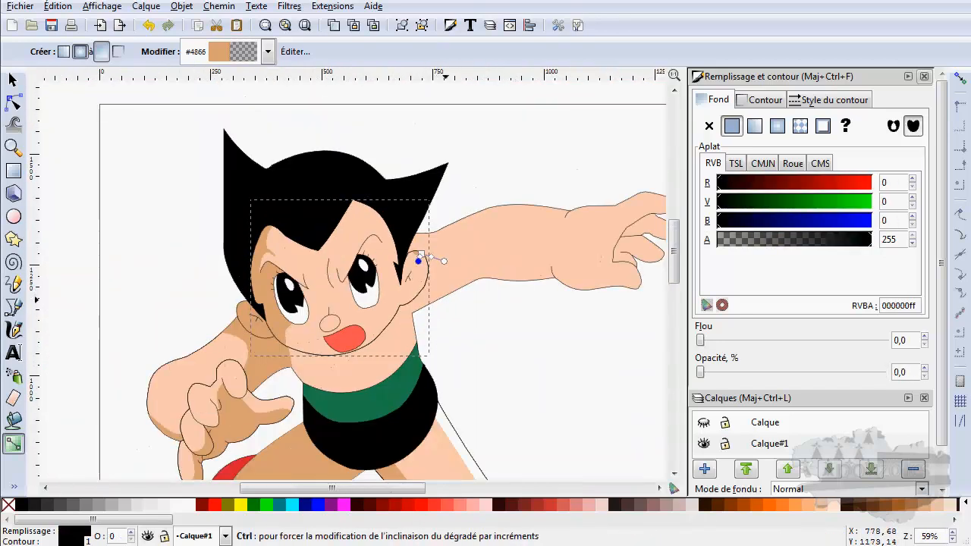
{"action": "left_click_drag", "start_coordinate": [422, 255], "coordinate": [422, 257]}
{"action": "left_click", "coordinate": [422, 256]}
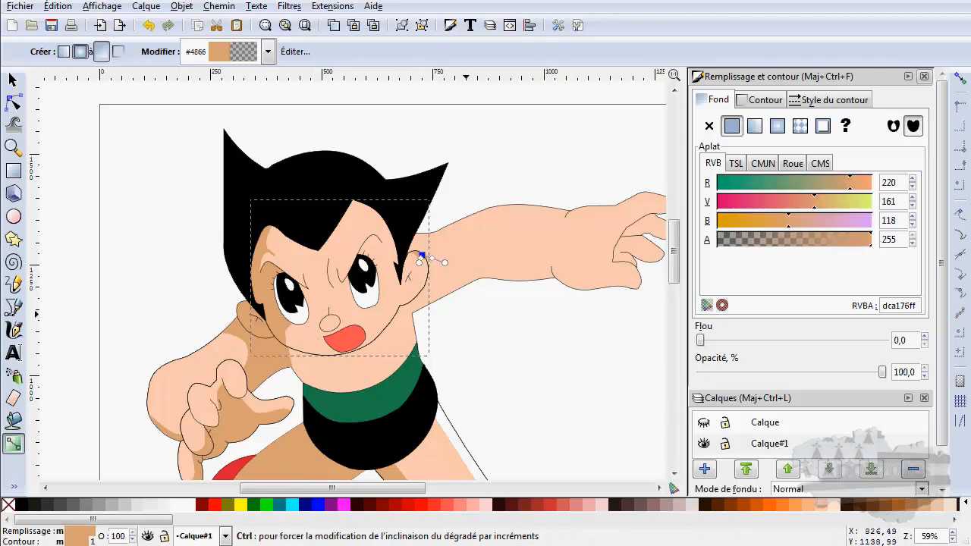
{"action": "left_click", "coordinate": [466, 314]}
{"action": "left_click", "coordinate": [13, 81]}
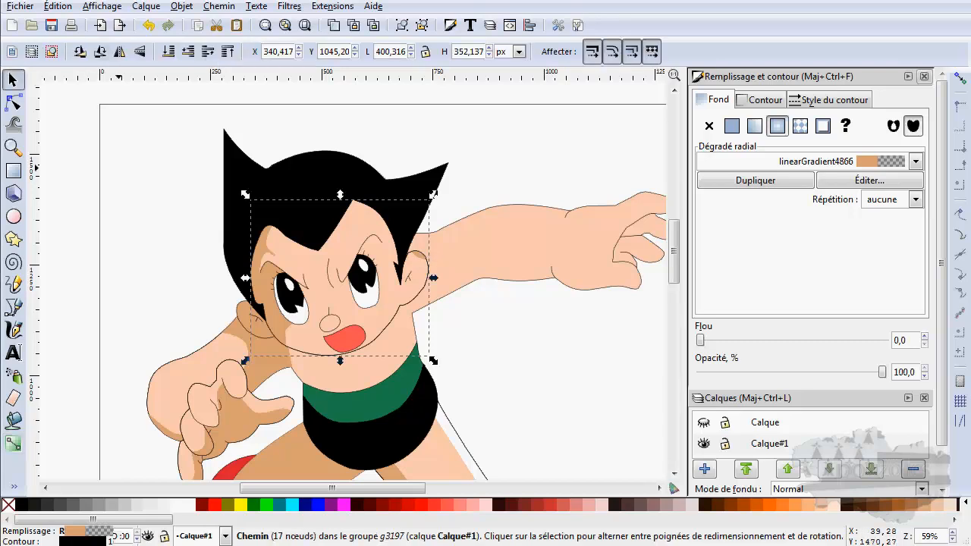
{"action": "key", "text": "Escape"}
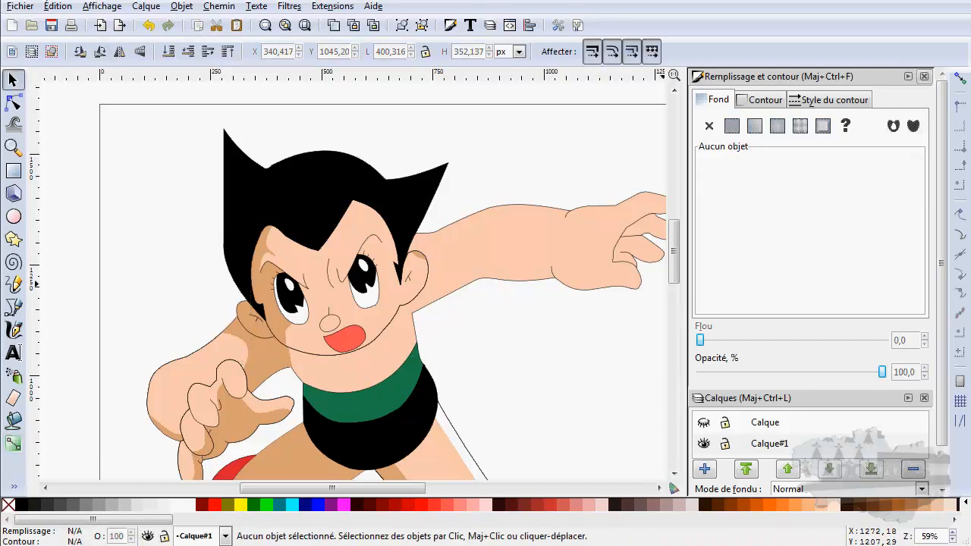
Step: Toggle the visibility of the layer Calque repeatedly to compare the current shading with the finished artwork
{"action": "left_click", "coordinate": [704, 422]}
{"action": "left_click", "coordinate": [705, 422]}
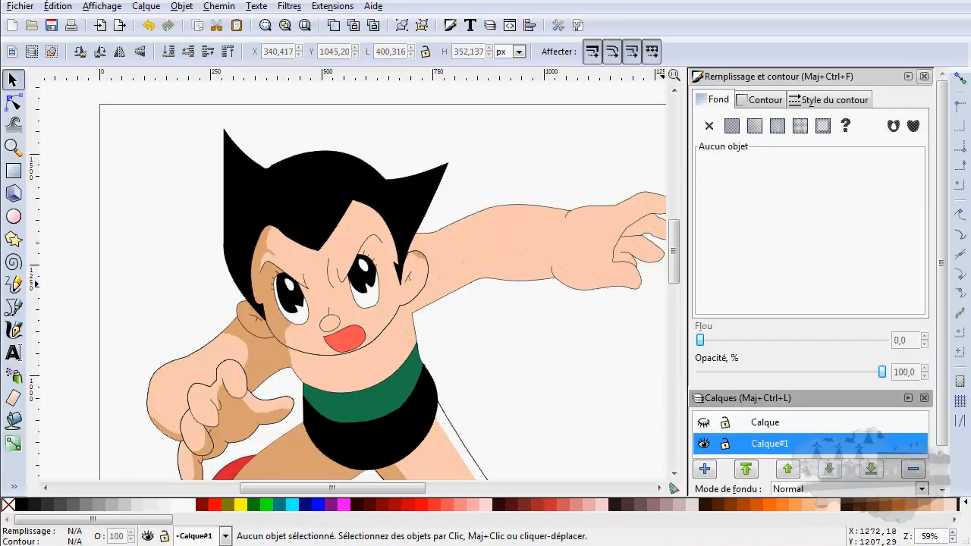
{"action": "left_click", "coordinate": [704, 422]}
{"action": "left_click", "coordinate": [704, 421]}
{"action": "left_click", "coordinate": [704, 422]}
{"action": "left_click", "coordinate": [704, 422]}
{"action": "left_click", "coordinate": [704, 422]}
{"action": "left_click", "coordinate": [704, 422]}
{"action": "left_click", "coordinate": [704, 422]}
{"action": "left_click", "coordinate": [704, 422]}
Step: Show the layer Calque and trace a closed Bézier shape over the white highlight at the green belt's left end
{"action": "scroll", "coordinate": [261, 389], "scroll_direction": "down", "scroll_amount": 3}
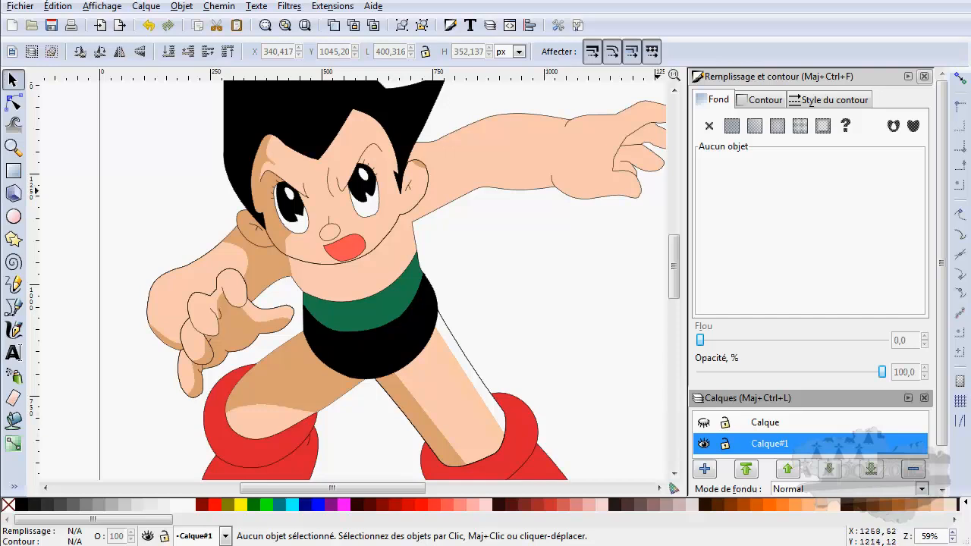
{"action": "left_click", "coordinate": [704, 422]}
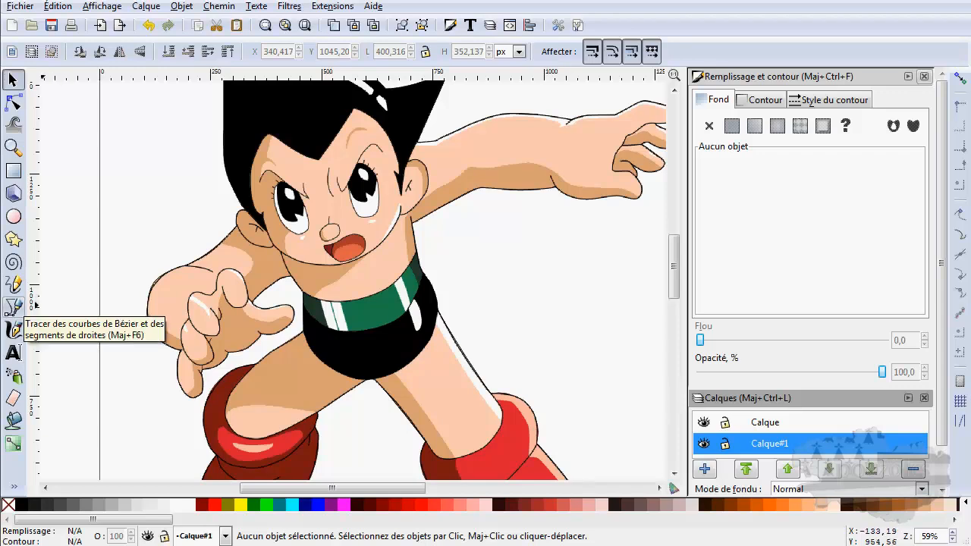
{"action": "left_click", "coordinate": [14, 306]}
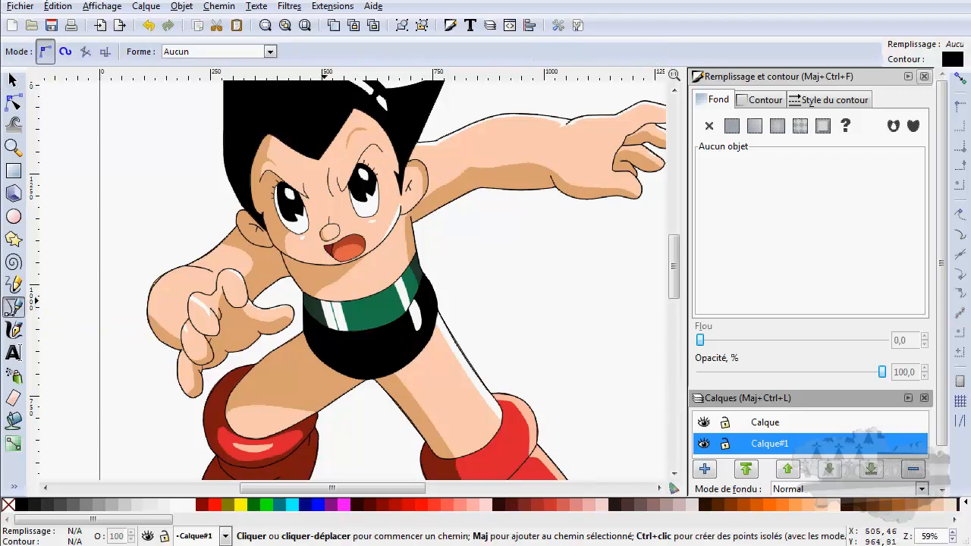
{"action": "left_click", "coordinate": [322, 300]}
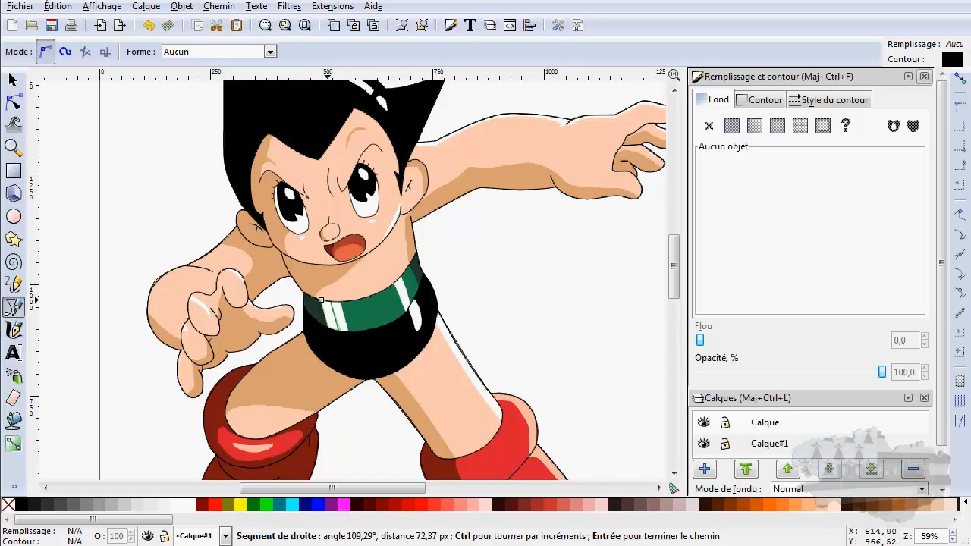
{"action": "left_click", "coordinate": [322, 300]}
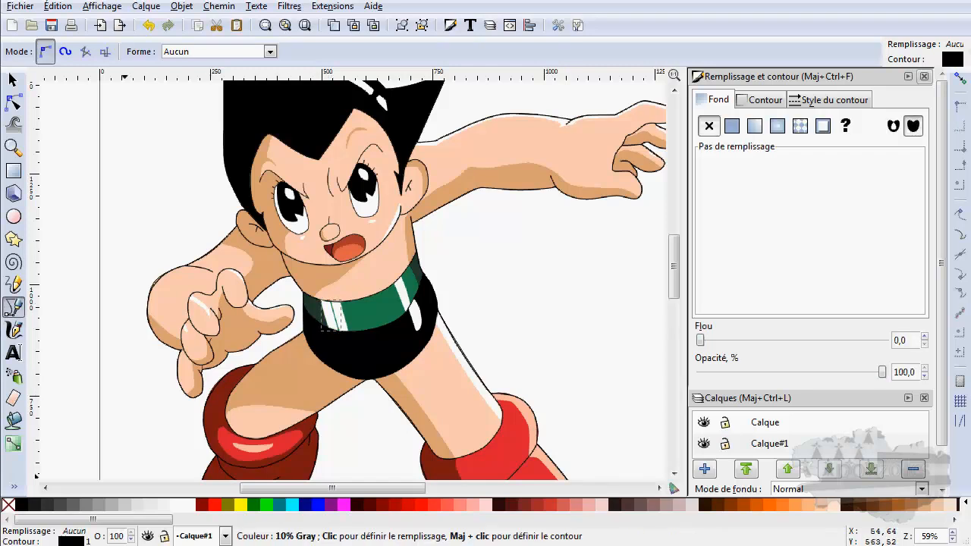
Step: Fill the traced highlight on the green belt with white and hide the layer Calque to view it alone
{"action": "left_click", "coordinate": [182, 504]}
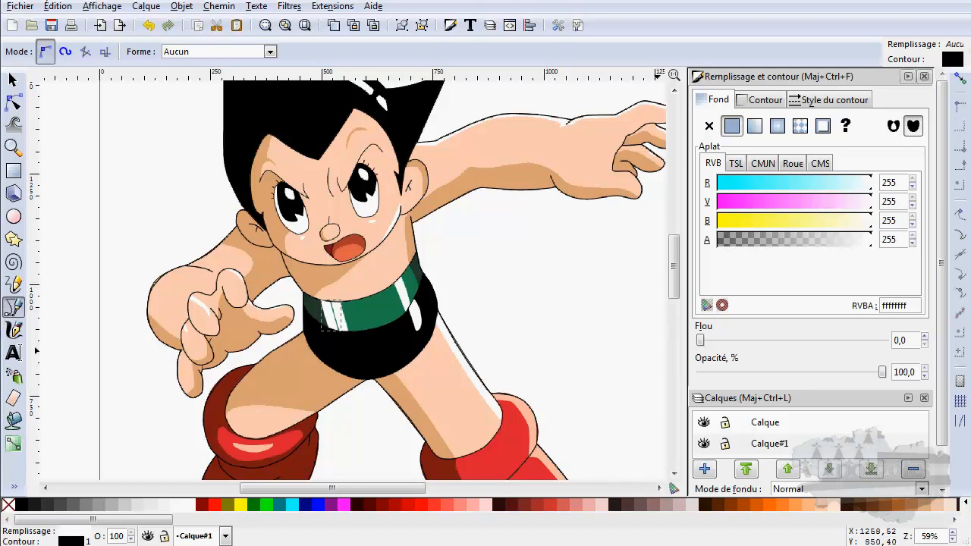
{"action": "left_click", "coordinate": [924, 77]}
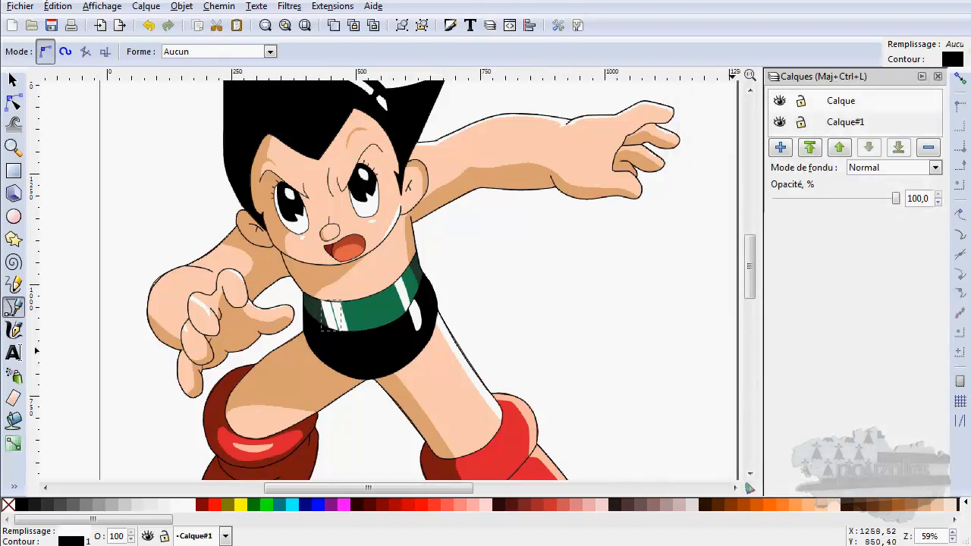
{"action": "left_click", "coordinate": [779, 101]}
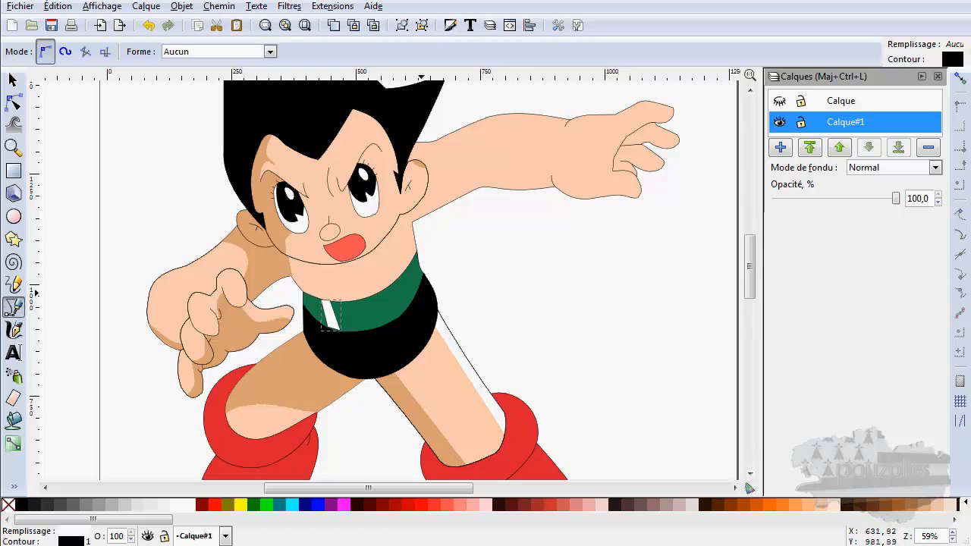
{"action": "key", "text": "space"}
{"action": "left_click", "coordinate": [624, 334]}
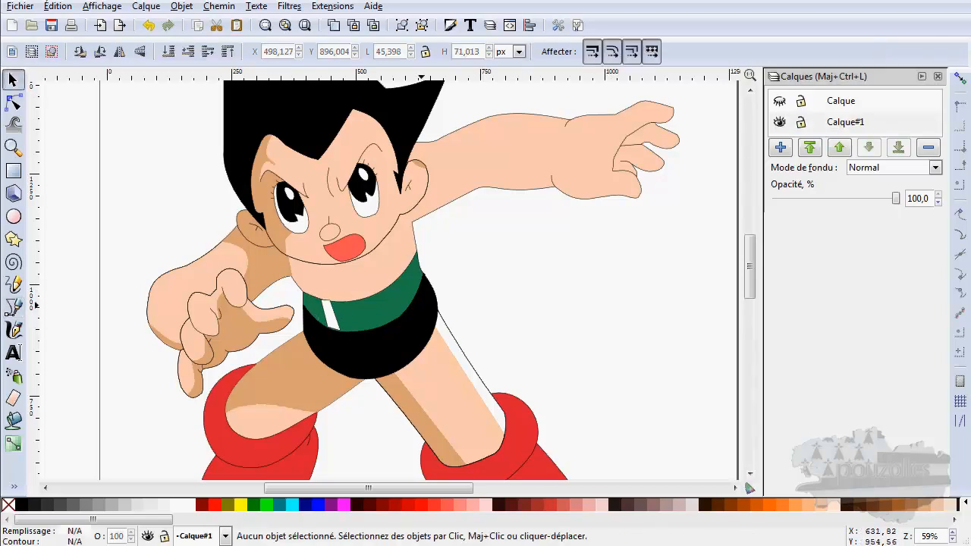
Step: Set the blur of the white belt highlight to 5.0 and deselect it
{"action": "left_click", "coordinate": [328, 315]}
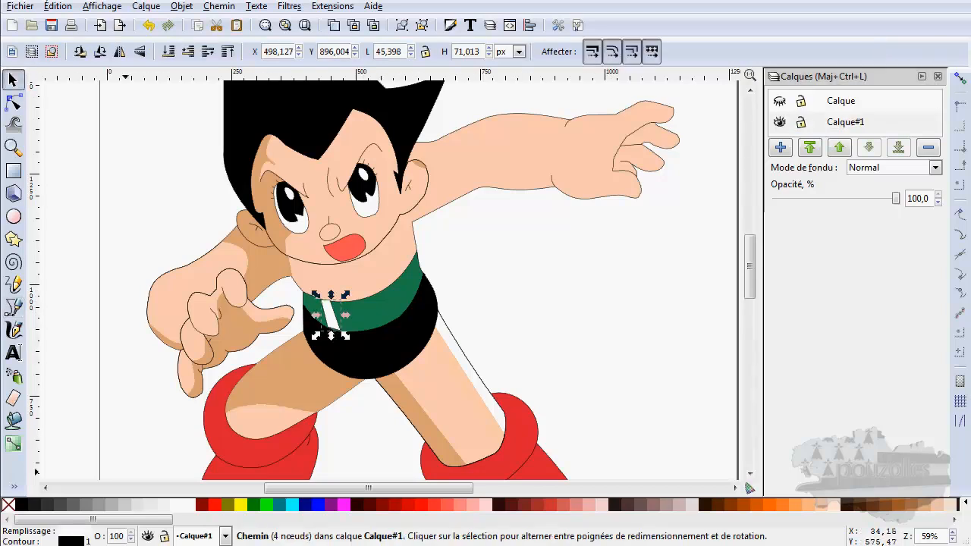
{"action": "key", "text": "ctrl+shift+f"}
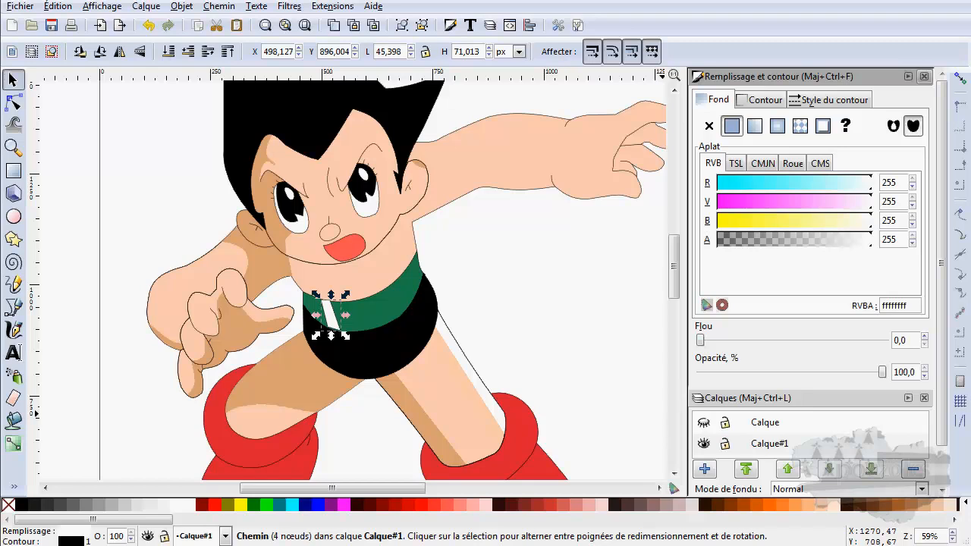
{"action": "left_click", "coordinate": [924, 337]}
{"action": "left_click", "coordinate": [924, 337]}
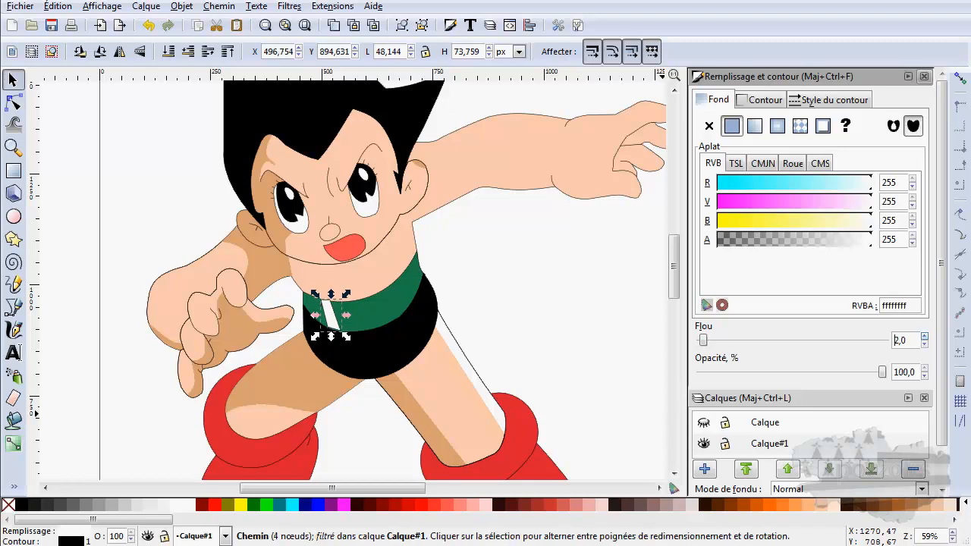
{"action": "left_click", "coordinate": [924, 337]}
{"action": "left_click", "coordinate": [924, 337]}
{"action": "left_click", "coordinate": [924, 337]}
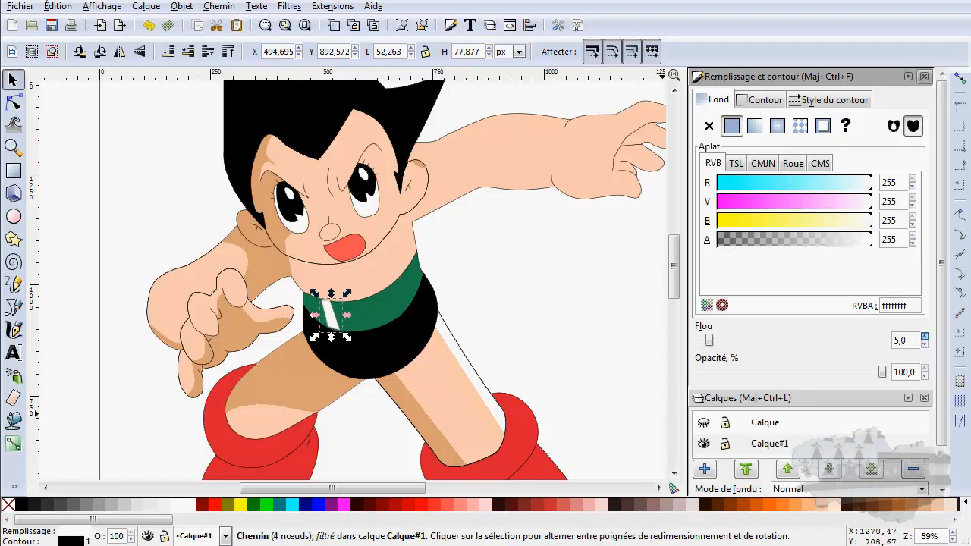
{"action": "key", "text": "Escape"}
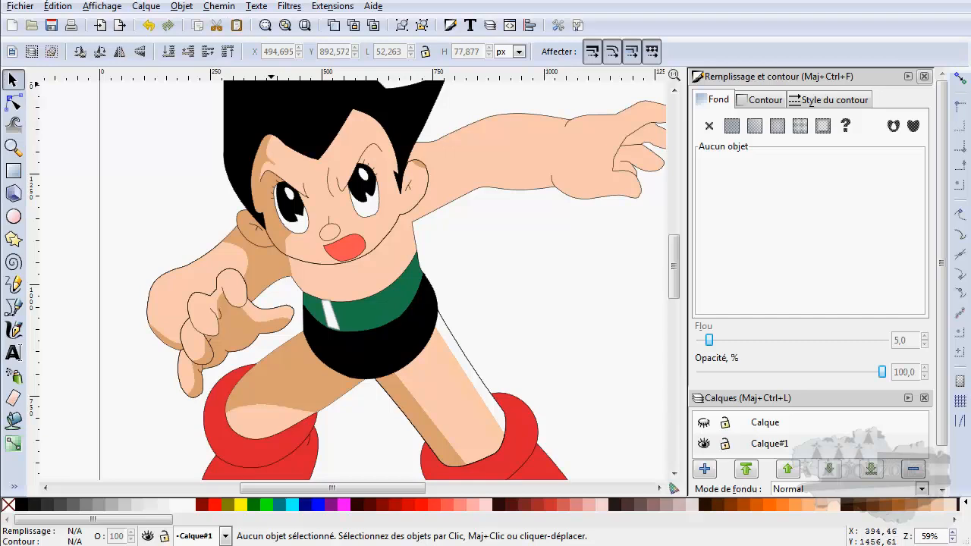
{"action": "left_click", "coordinate": [220, 6]}
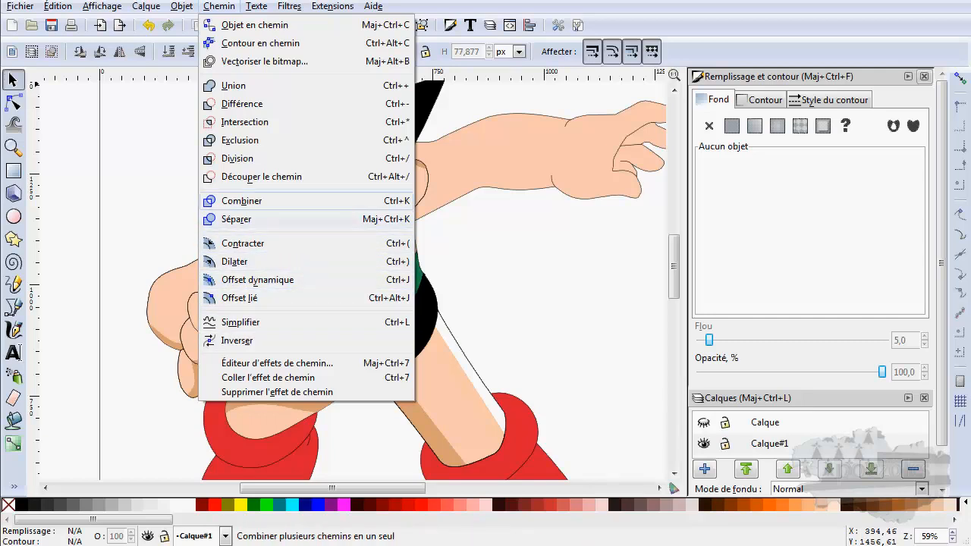
{"action": "mouse_move", "coordinate": [256, 6]}
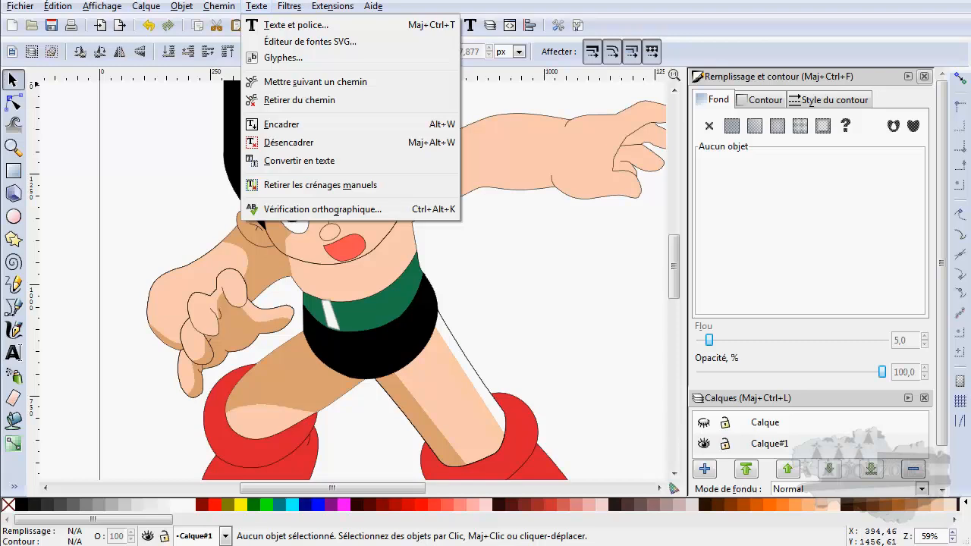
{"action": "mouse_move", "coordinate": [289, 6]}
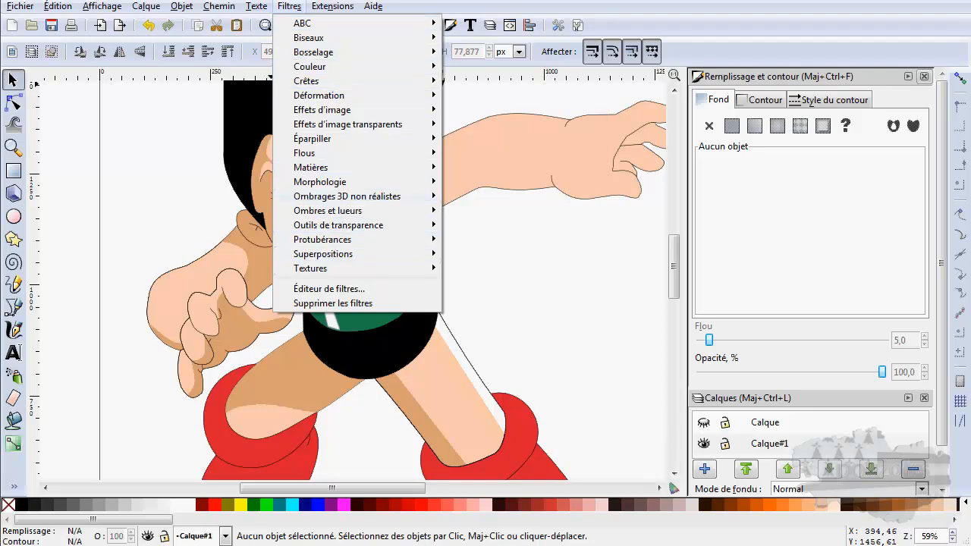
{"action": "mouse_move", "coordinate": [319, 23]}
{"action": "mouse_move", "coordinate": [332, 6]}
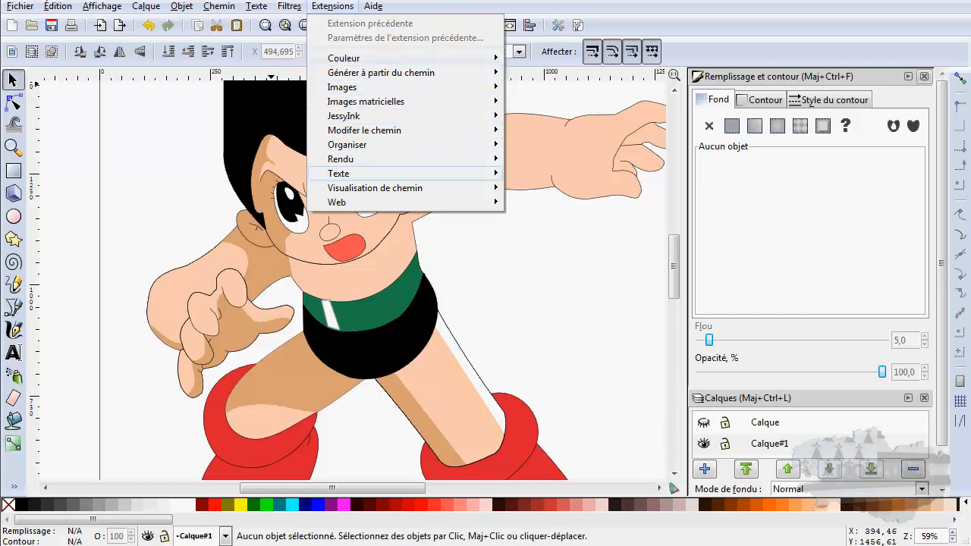
{"action": "mouse_move", "coordinate": [343, 115]}
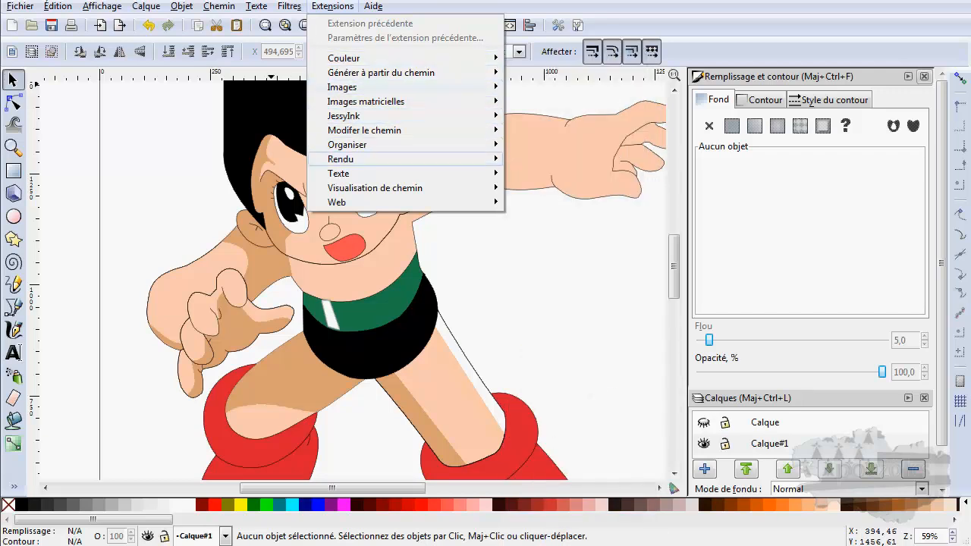
{"action": "mouse_move", "coordinate": [344, 57]}
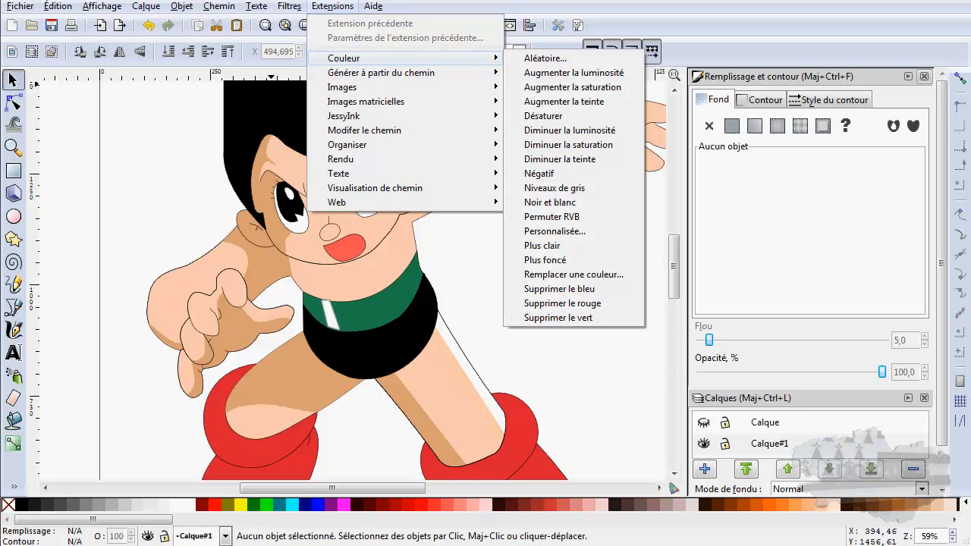
{"action": "mouse_move", "coordinate": [182, 6]}
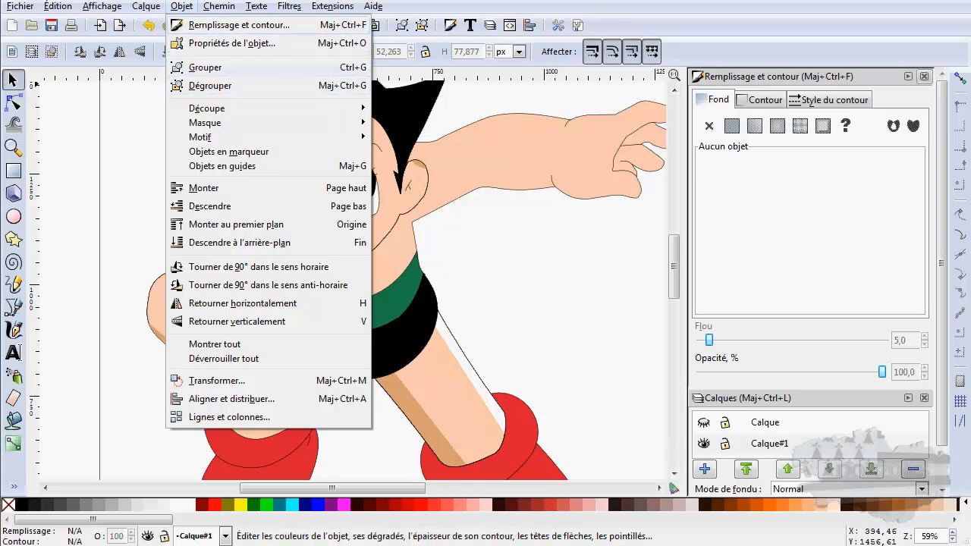
{"action": "mouse_move", "coordinate": [145, 6]}
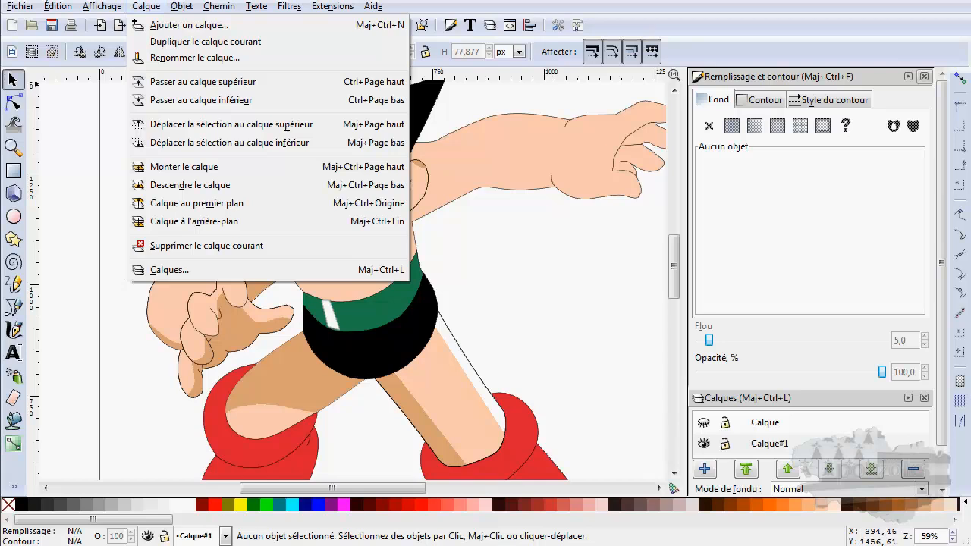
Step: Close the fill and stroke settings, raise the layer Calque#1 to the front and lower it back one level
{"action": "left_click", "coordinate": [924, 76]}
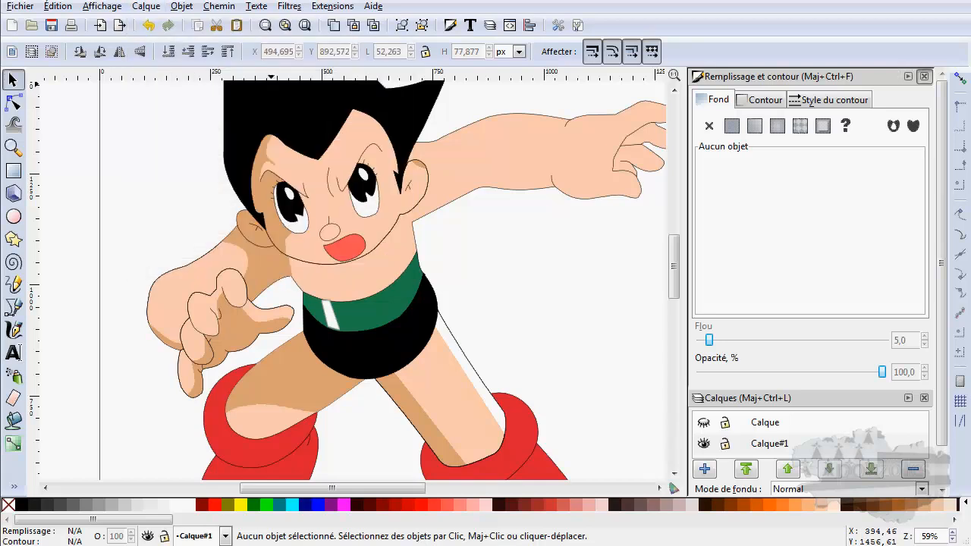
{"action": "left_click", "coordinate": [924, 77]}
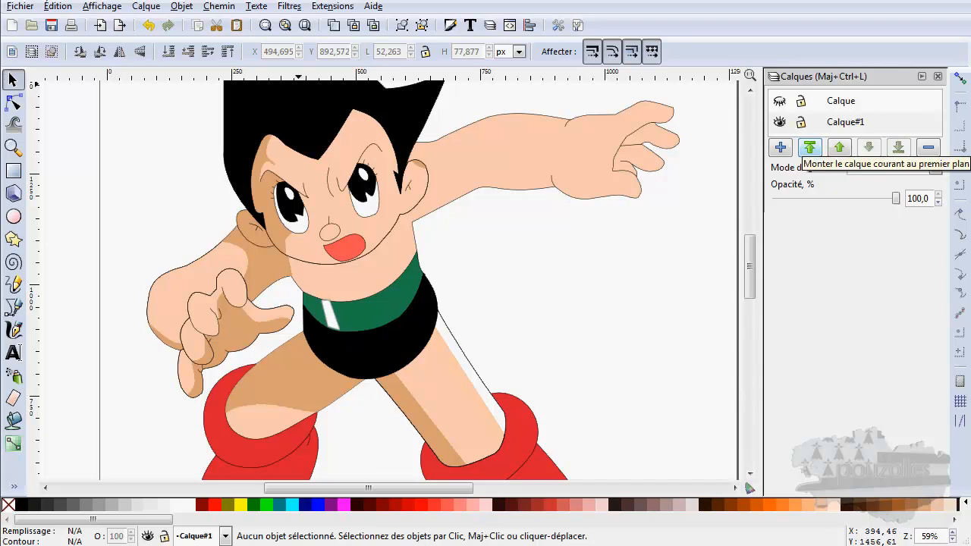
{"action": "left_click", "coordinate": [809, 147]}
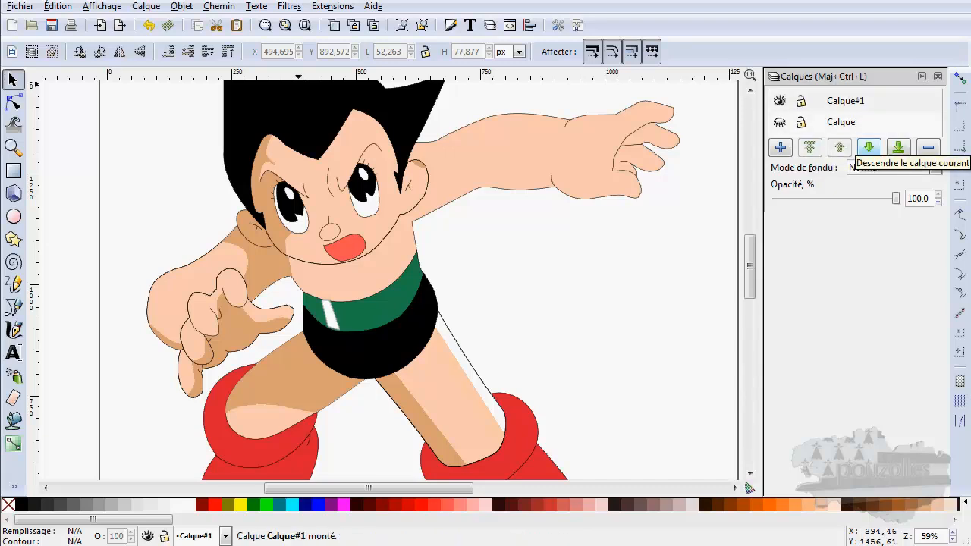
{"action": "left_click", "coordinate": [869, 147]}
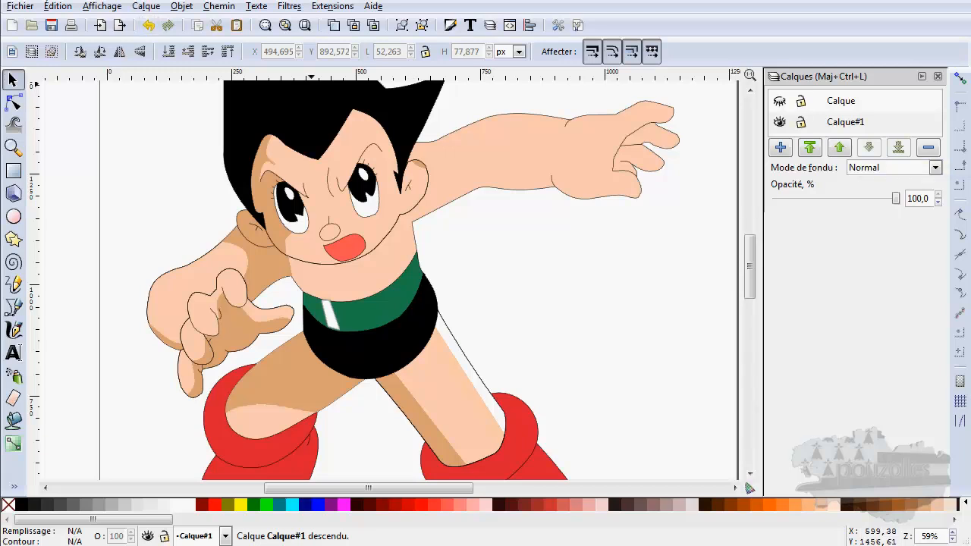
Step: Switch to the previous document window with the shaded ellipse and return to tuto ombre.svg
{"action": "left_click", "coordinate": [146, 6]}
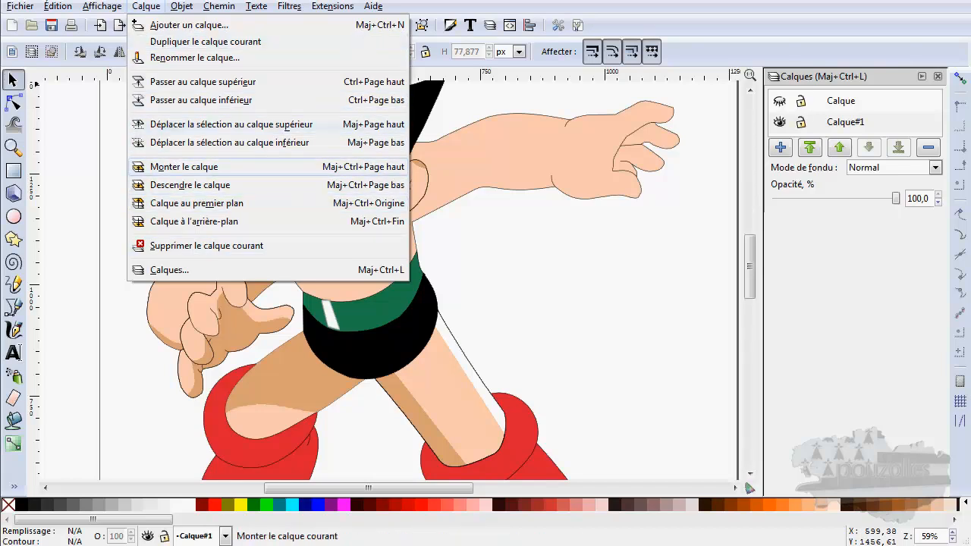
{"action": "mouse_move", "coordinate": [102, 6]}
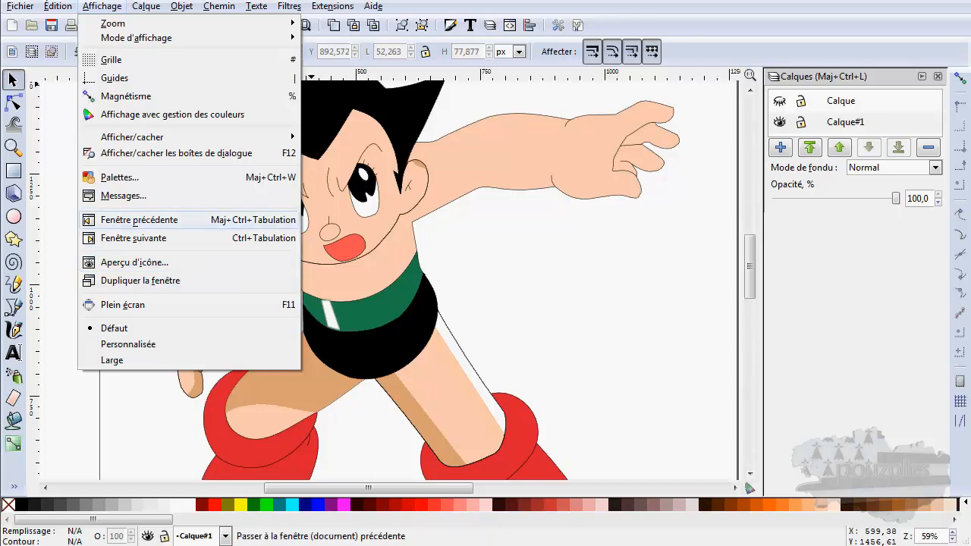
{"action": "left_click", "coordinate": [139, 220]}
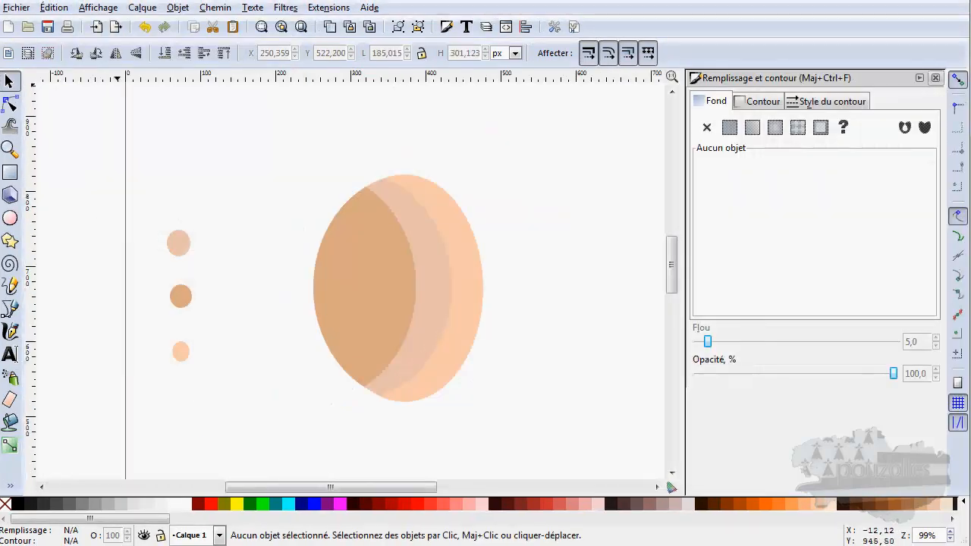
{"action": "key", "text": "alt+a"}
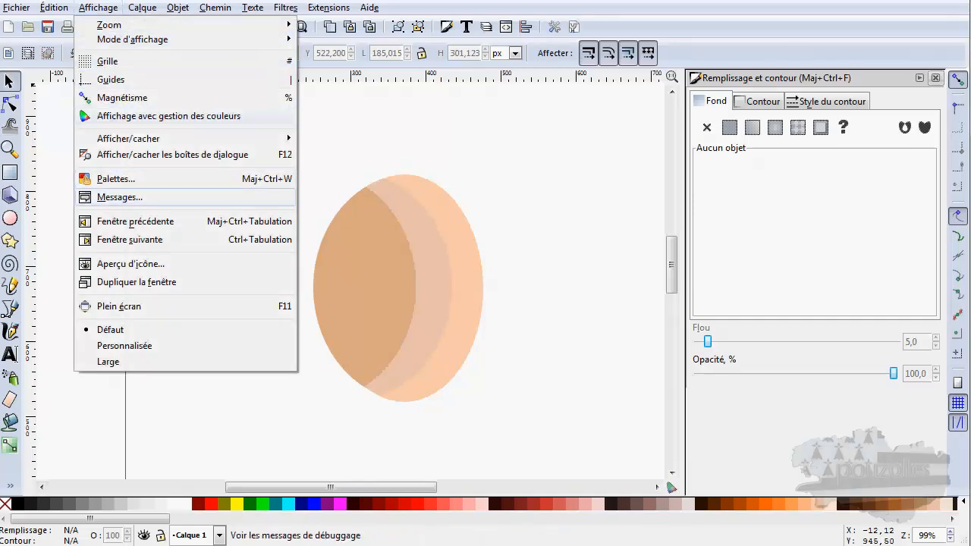
{"action": "key", "text": "Return"}
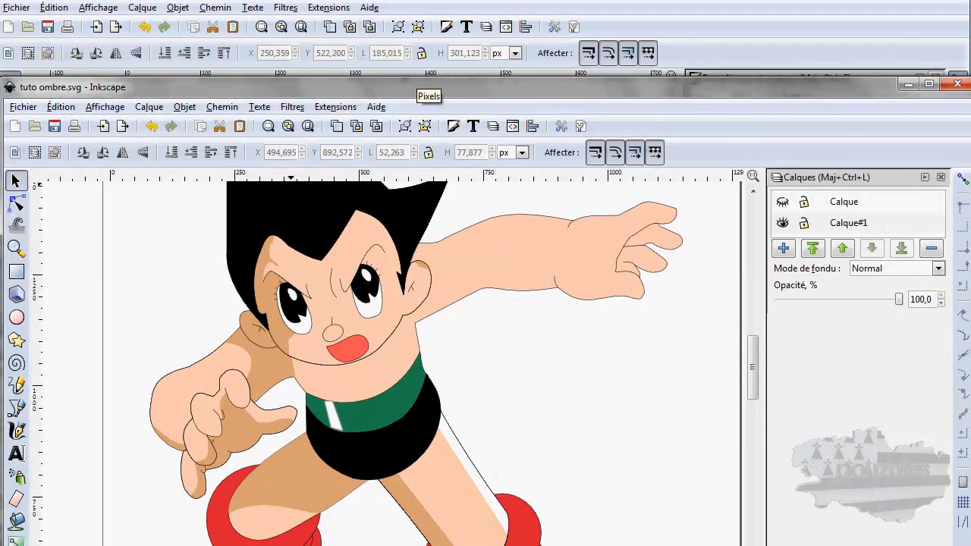
{"action": "left_click", "coordinate": [105, 107]}
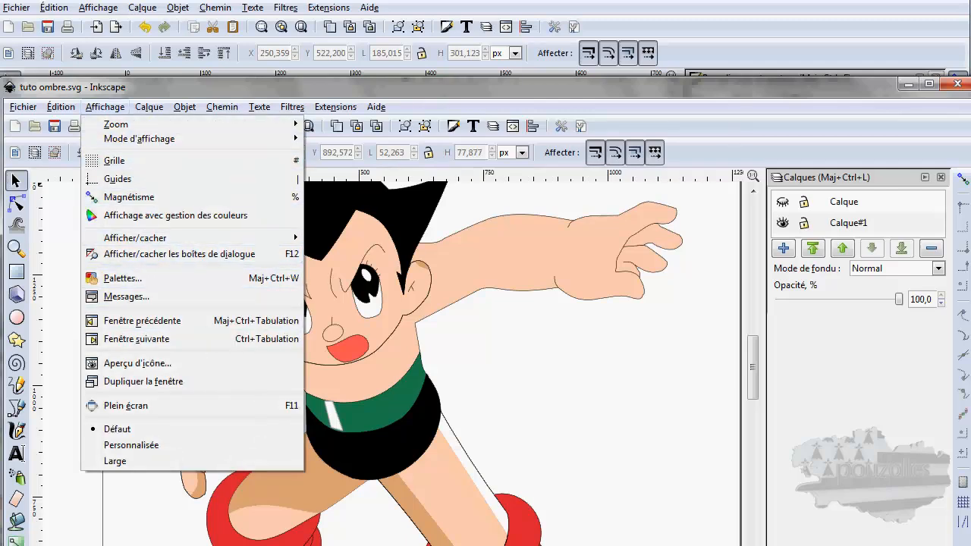
{"action": "mouse_move", "coordinate": [61, 107]}
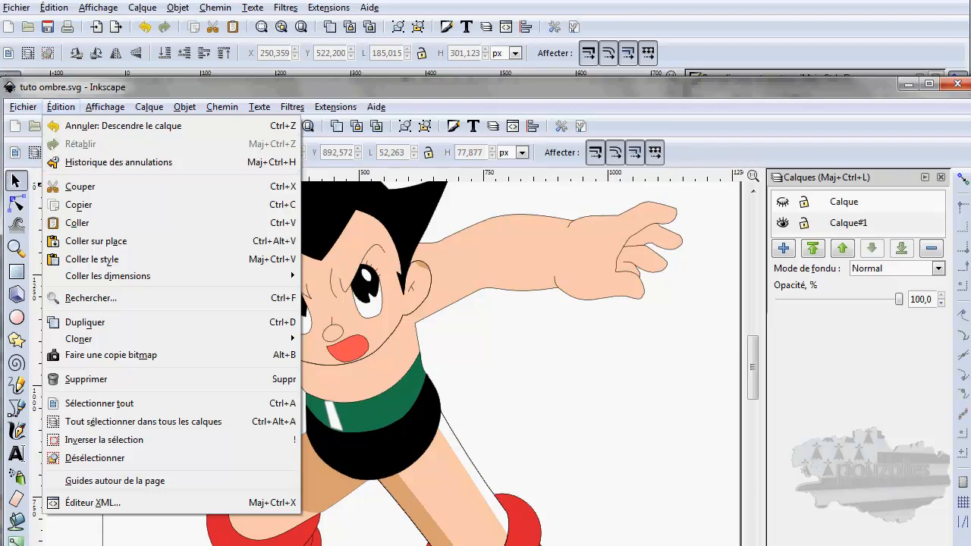
{"action": "key", "text": "Escape"}
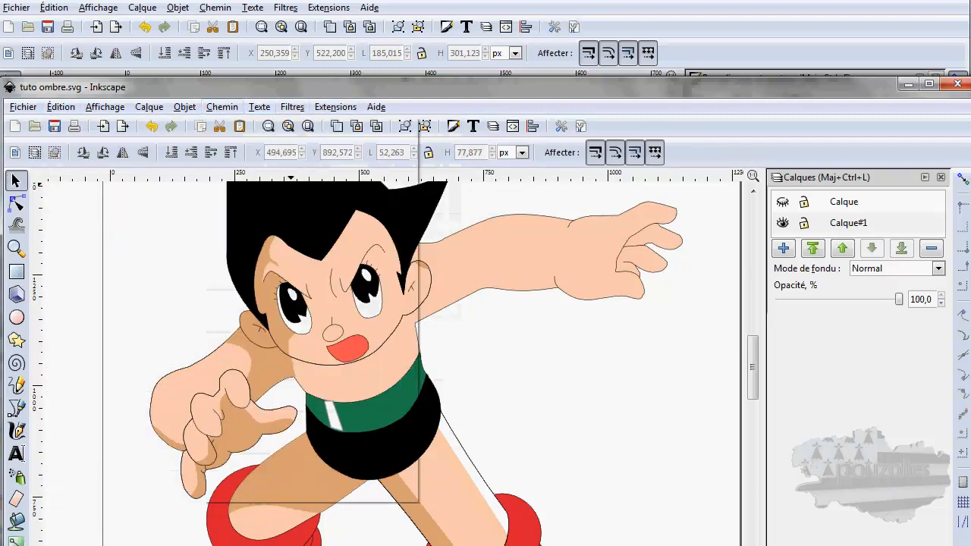
{"action": "key", "text": "alt+c"}
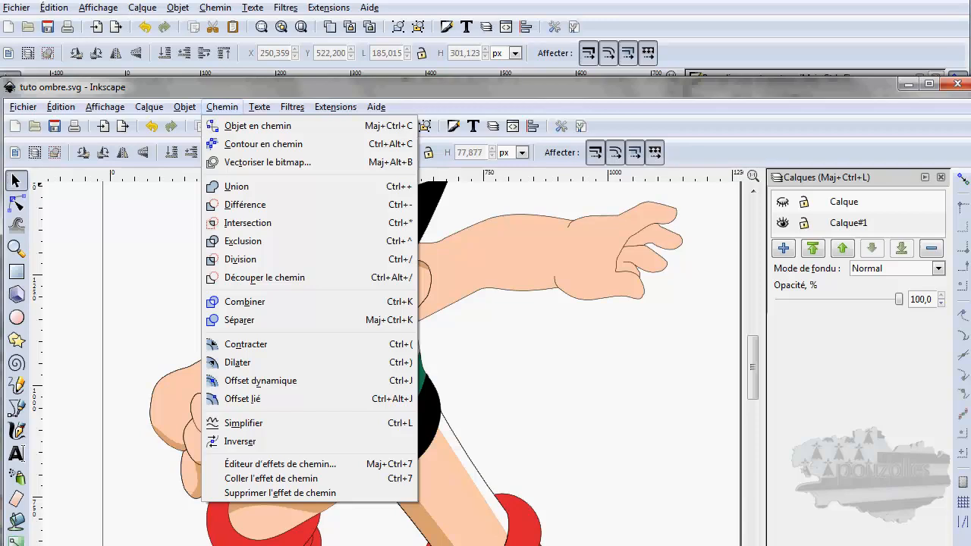
{"action": "key", "text": "Escape"}
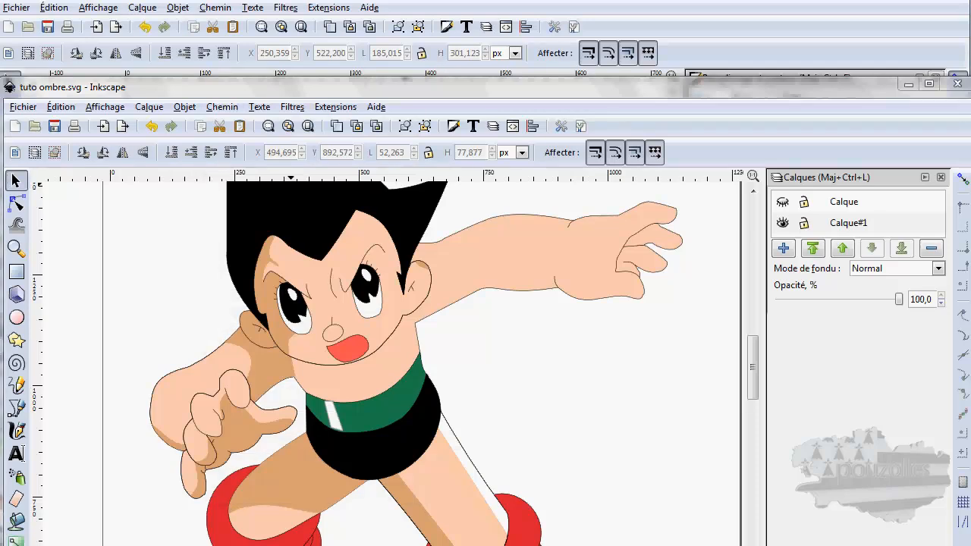